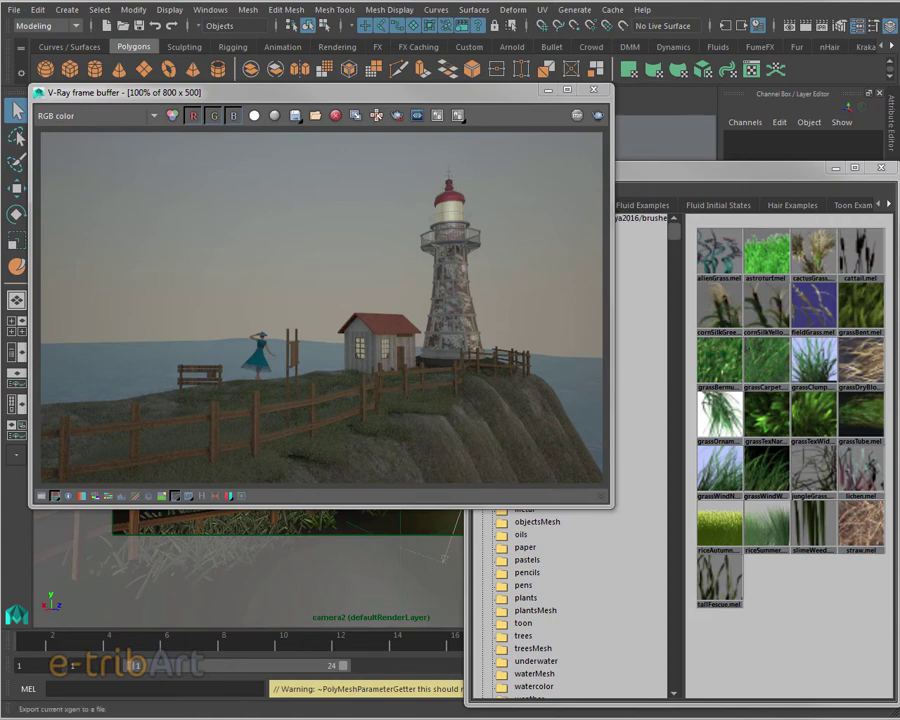
- Keep the Modeling menu set active and browse the Deform and UV menus
click(54, 30)
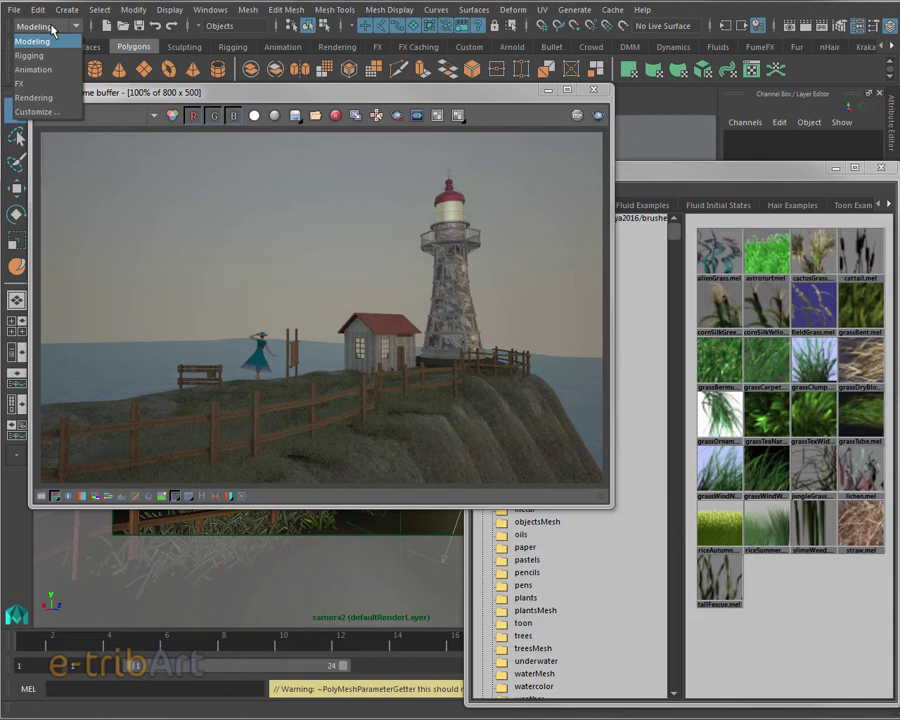
click(53, 30)
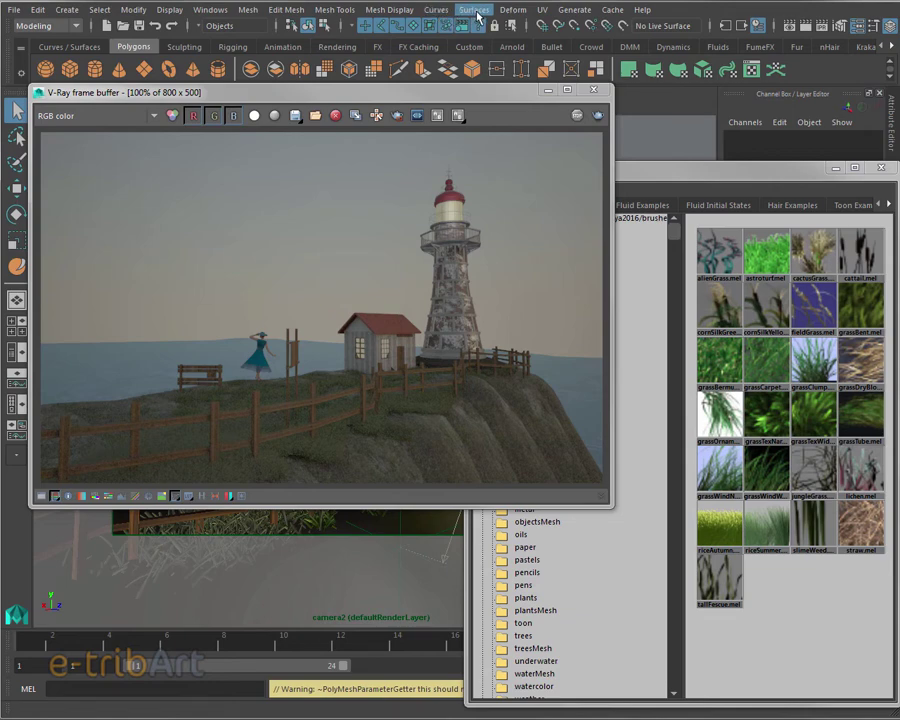
click(512, 9)
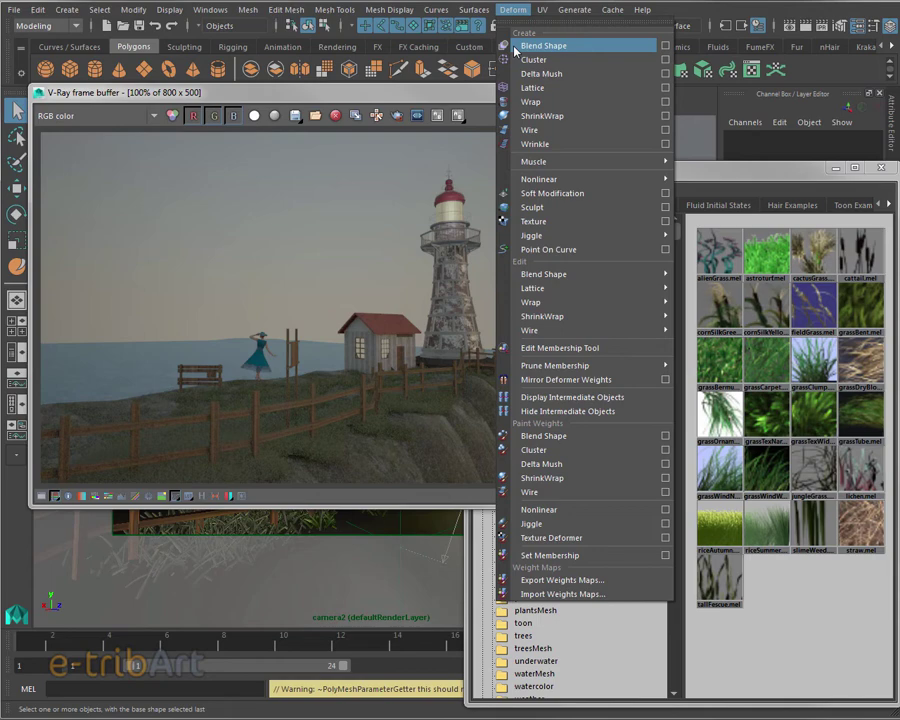
click(541, 11)
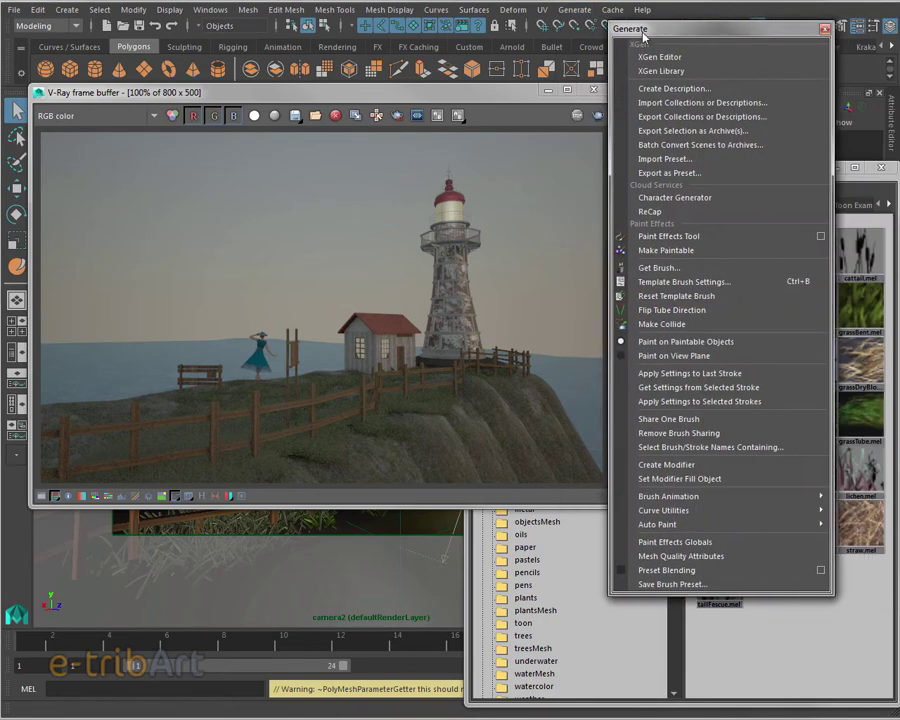
- Tear off the Generate menu as a floating panel, reposition it, and close it
drag(626, 24, 612, 22)
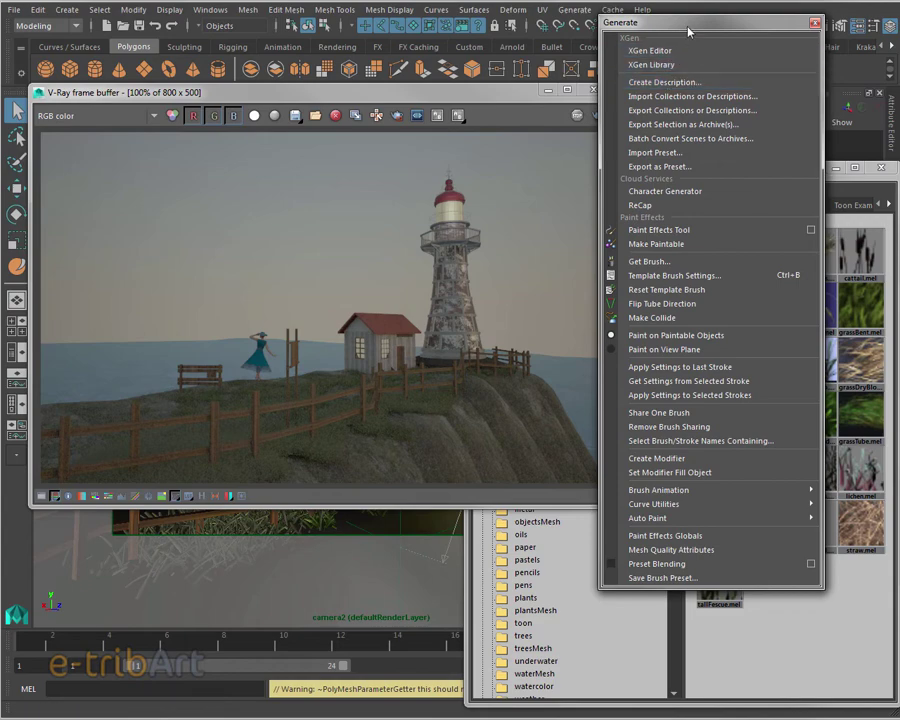
drag(688, 31, 695, 40)
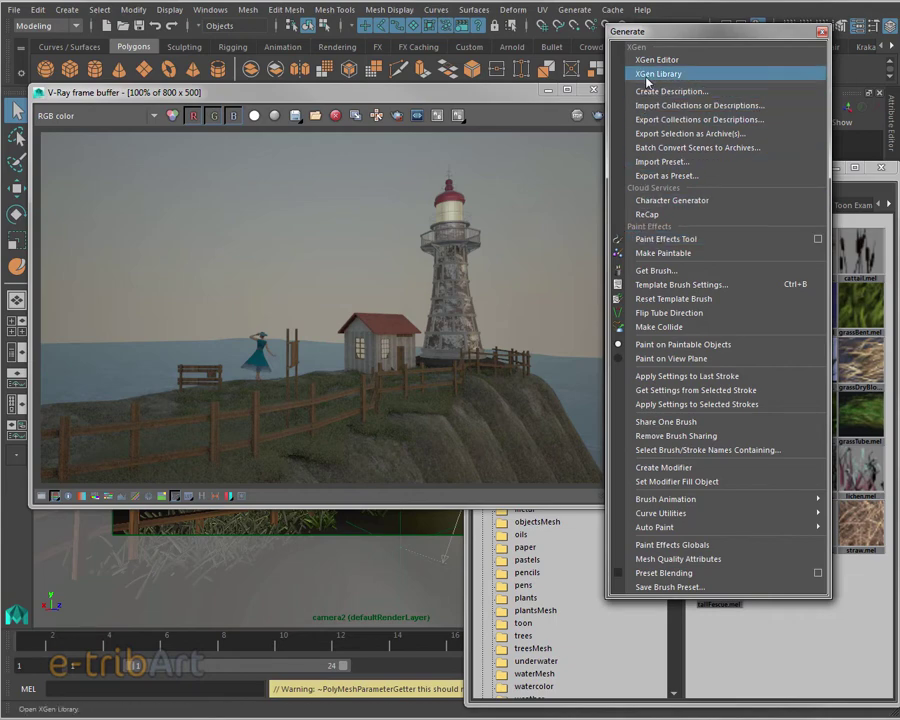
drag(649, 35, 679, 32)
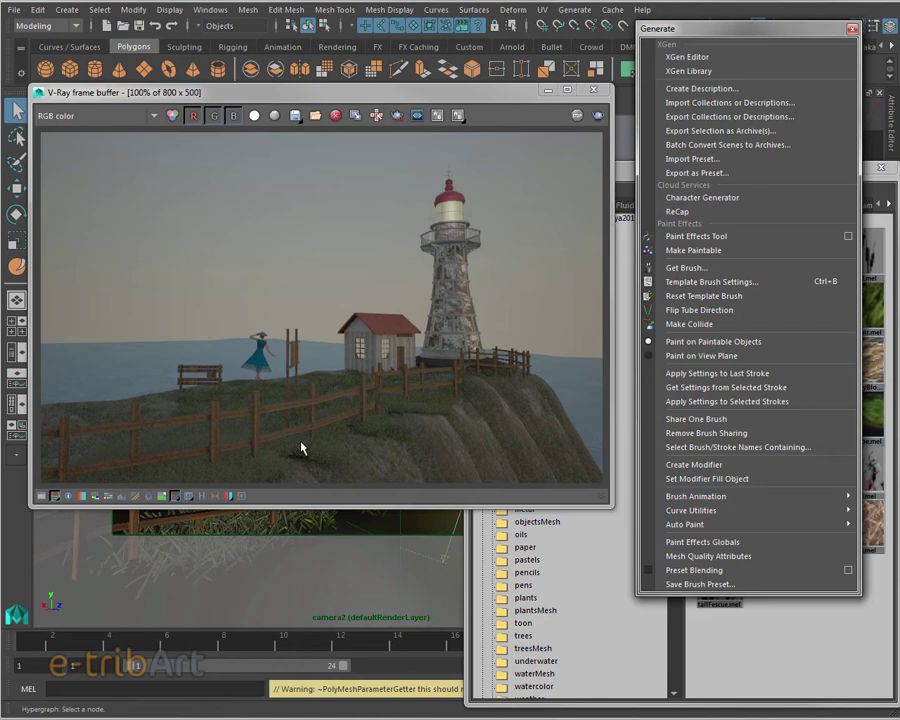
drag(704, 33, 899, 33)
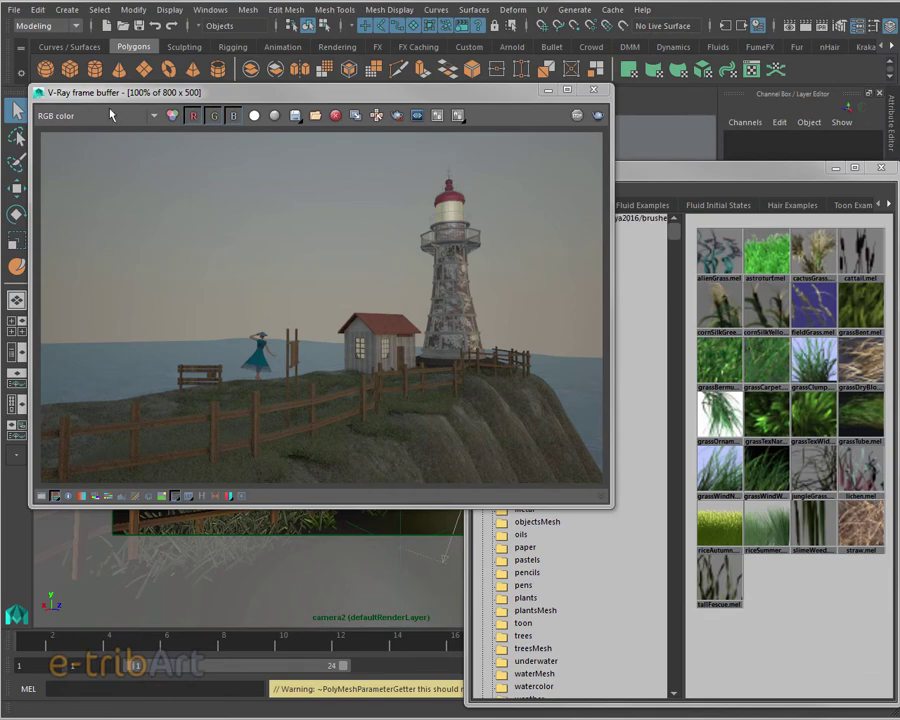
- Nudge the V-Ray frame buffer, browse Edit Mesh commands, and close the grass brush Visor
mouse_move(176, 99)
mouse_down()
mouse_move(220, 97)
mouse_move(191, 115)
mouse_up()
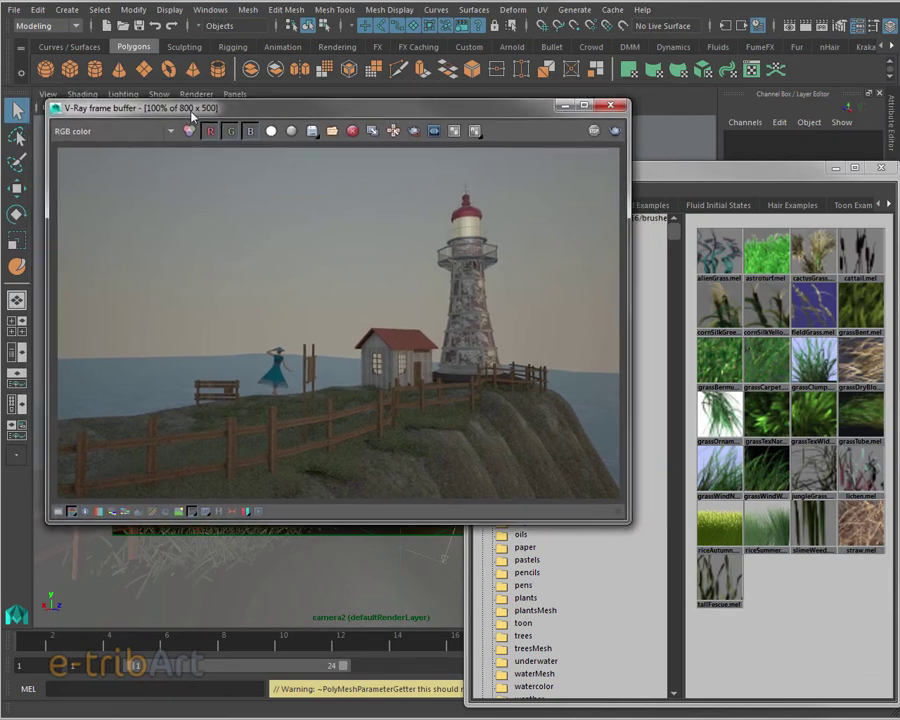
click(283, 10)
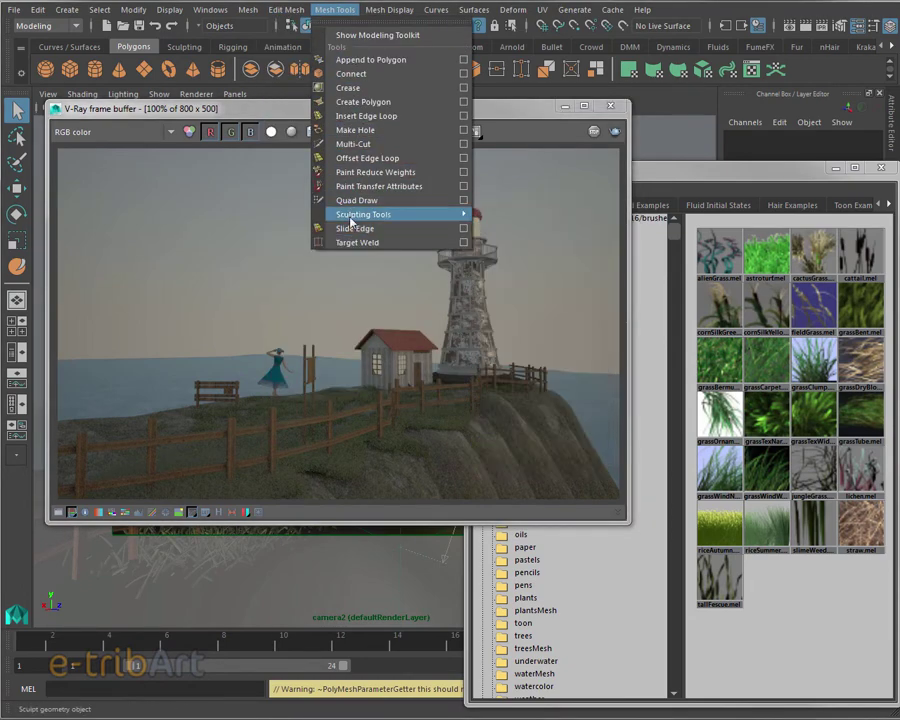
mouse_move(390, 214)
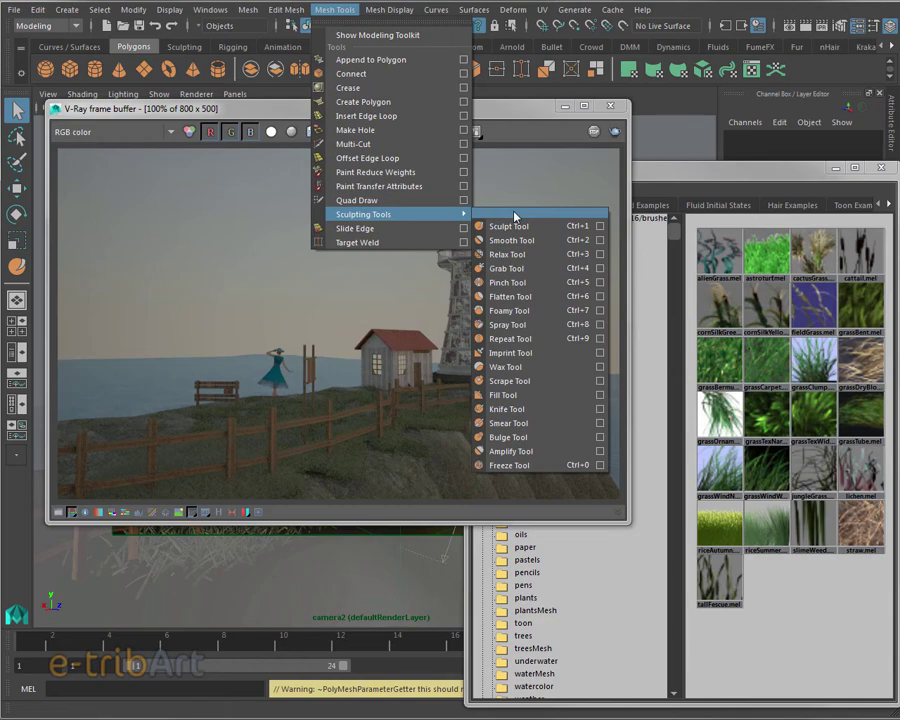
click(510, 116)
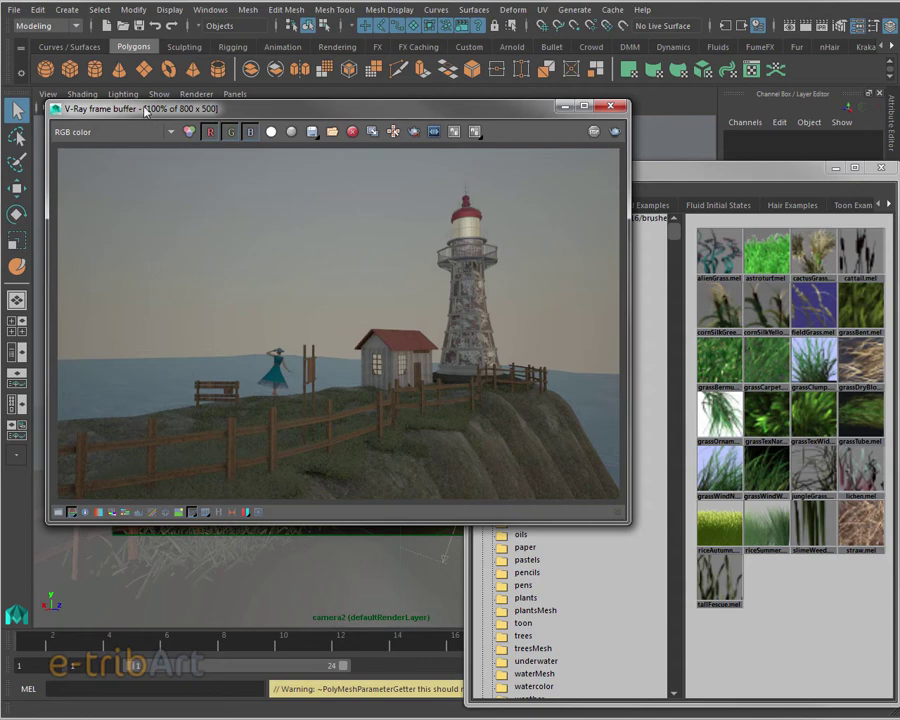
click(565, 106)
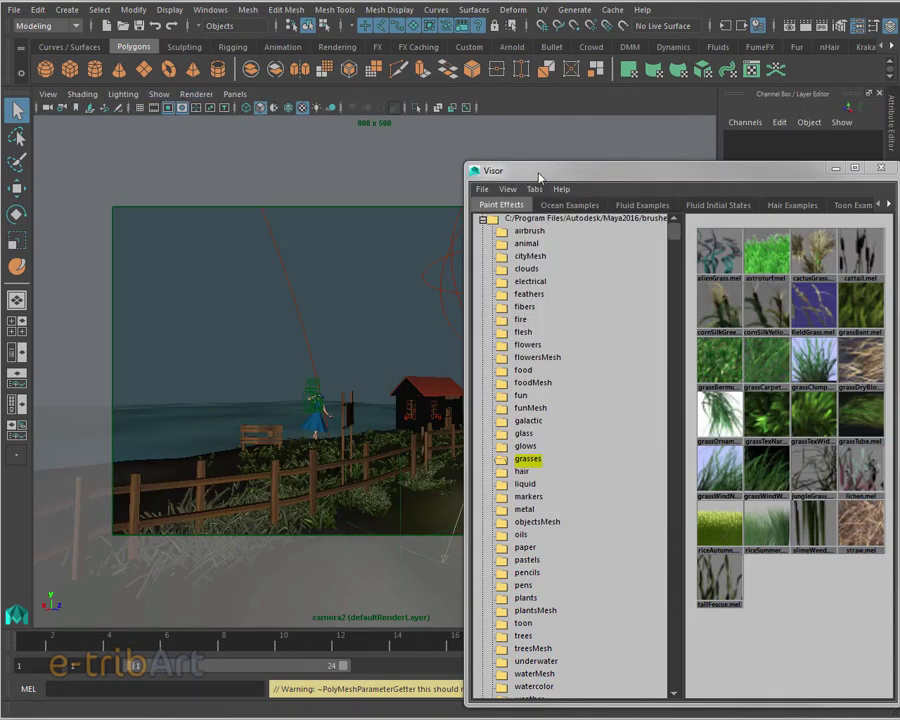
drag(538, 177, 487, 40)
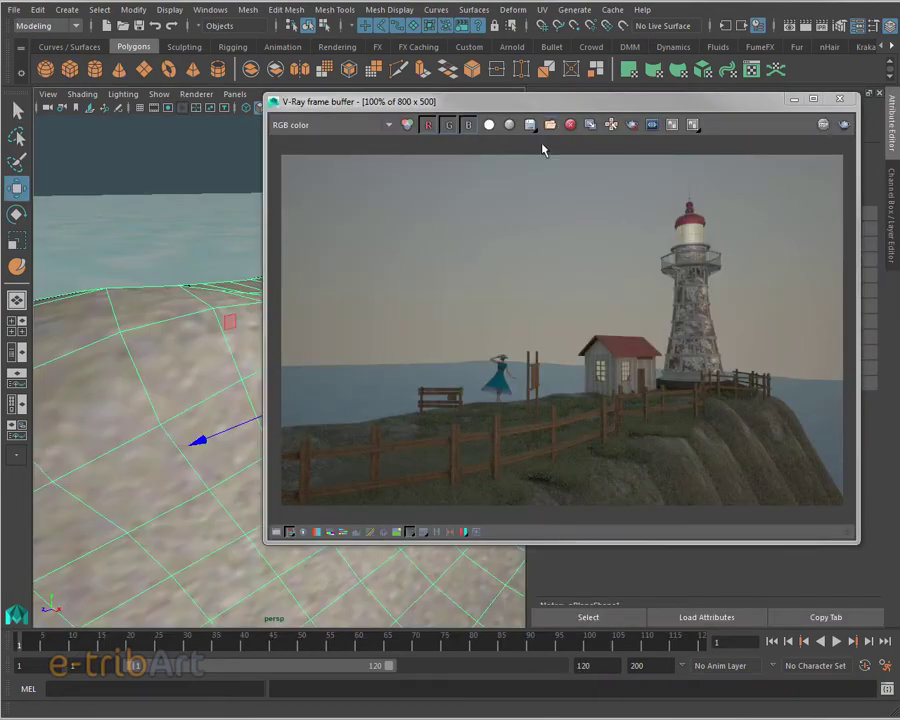
- Move away the V-Ray frame buffer, float Sculpting Tools as a panel, and show the Channel Box
drag(410, 101, 899, 101)
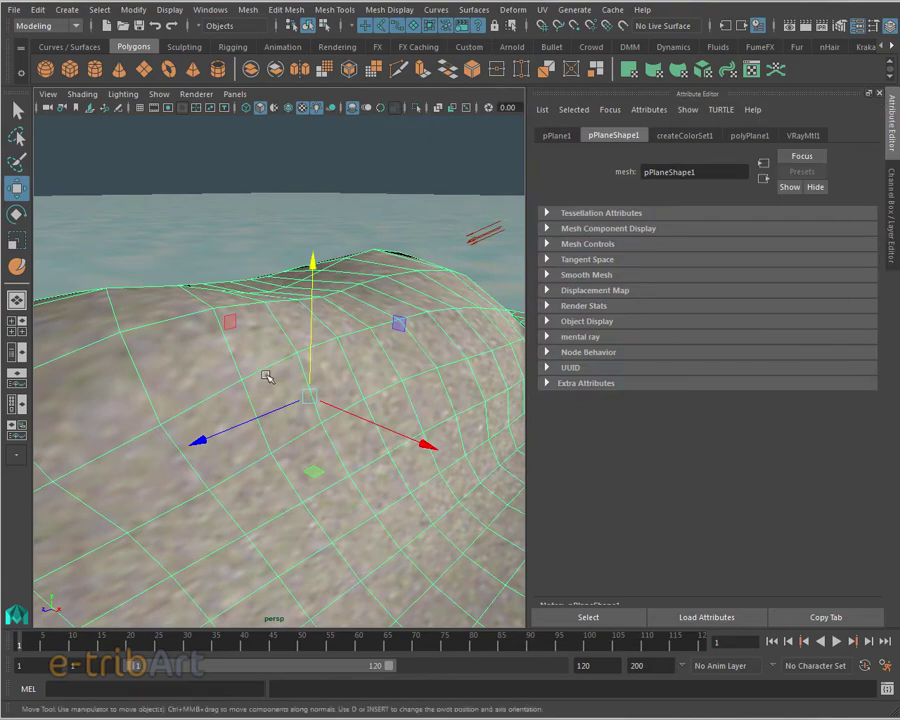
alt+drag(267, 376, 291, 353)
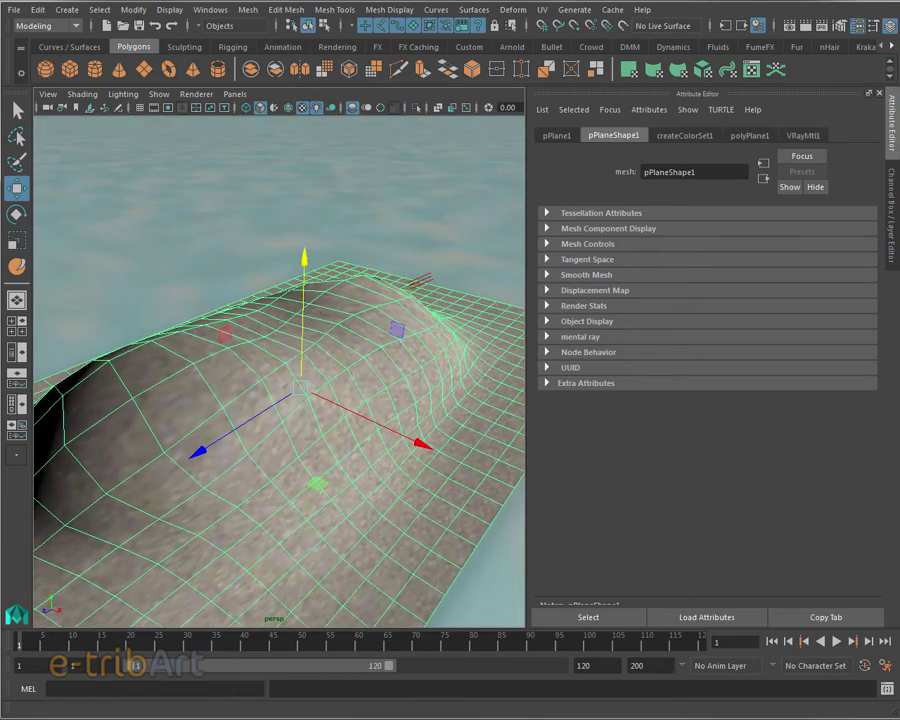
mouse_move(334, 66)
mouse_down()
mouse_move(457, 85)
mouse_move(567, 83)
mouse_up()
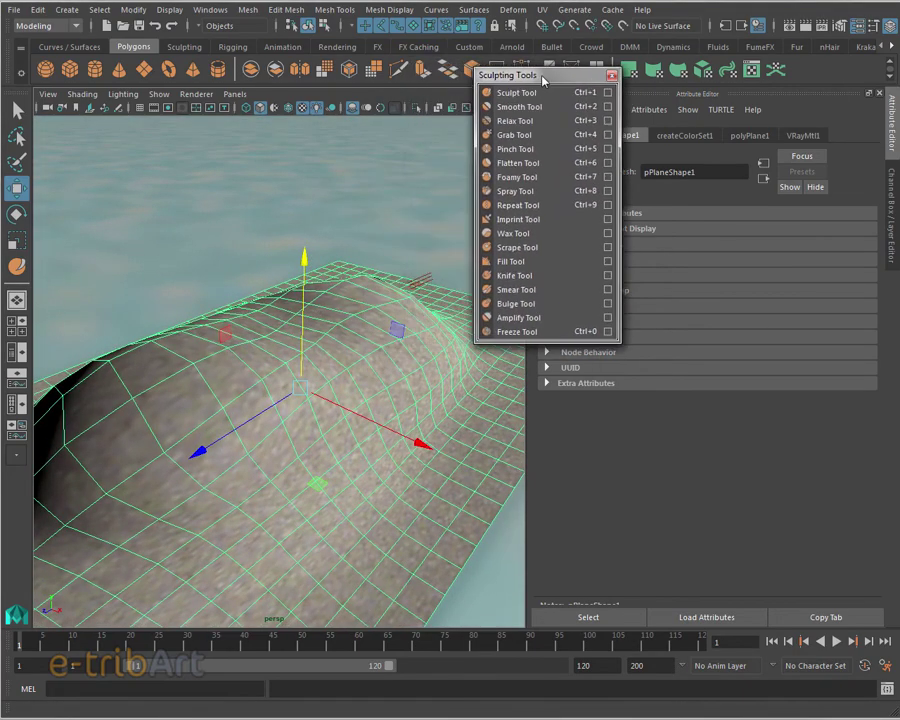
click(892, 199)
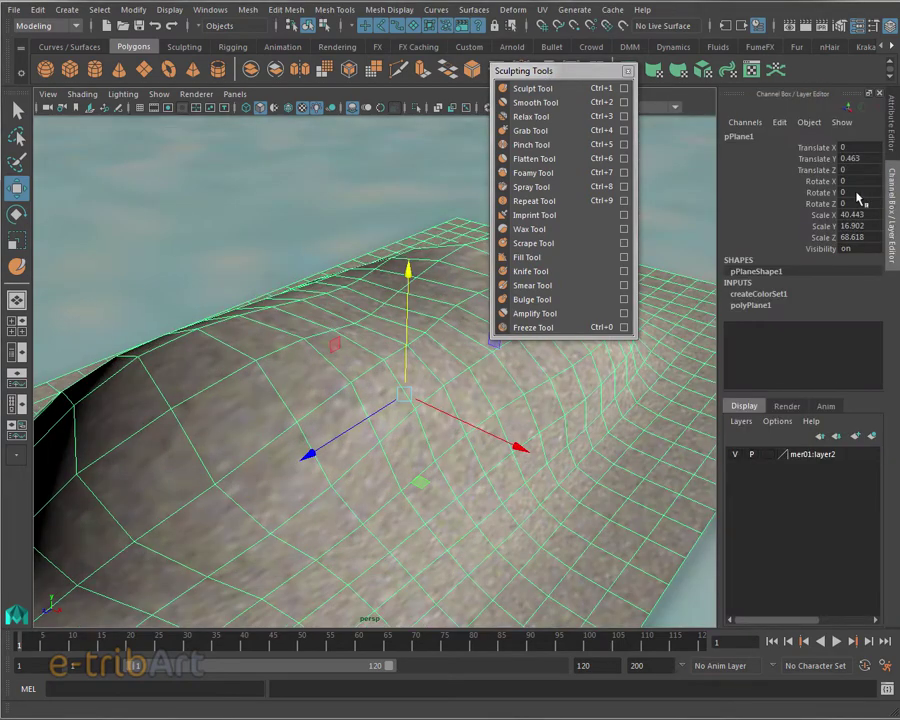
drag(527, 77, 675, 88)
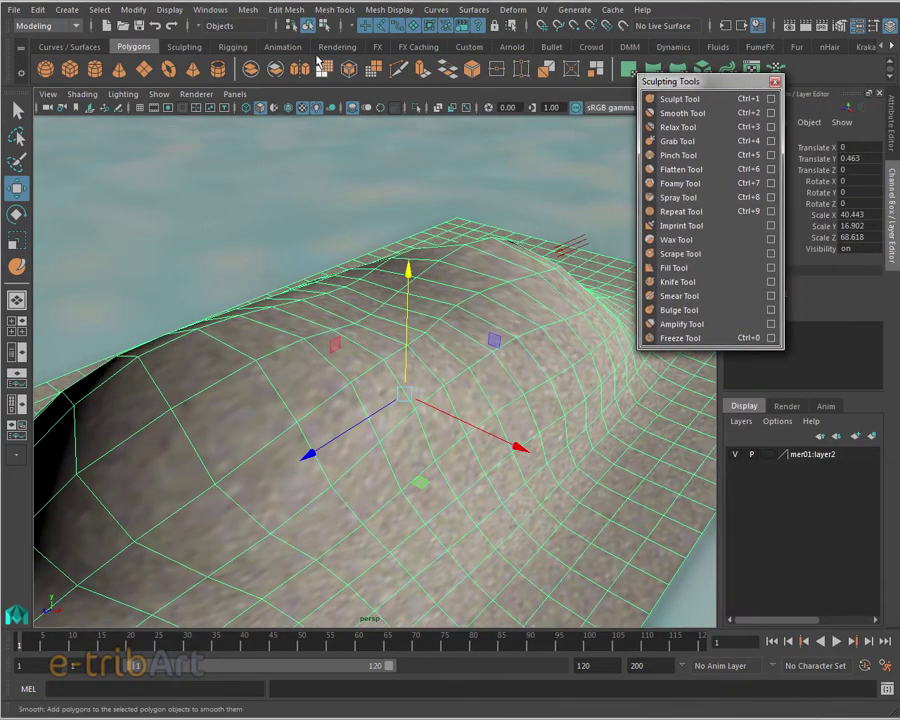
click(296, 11)
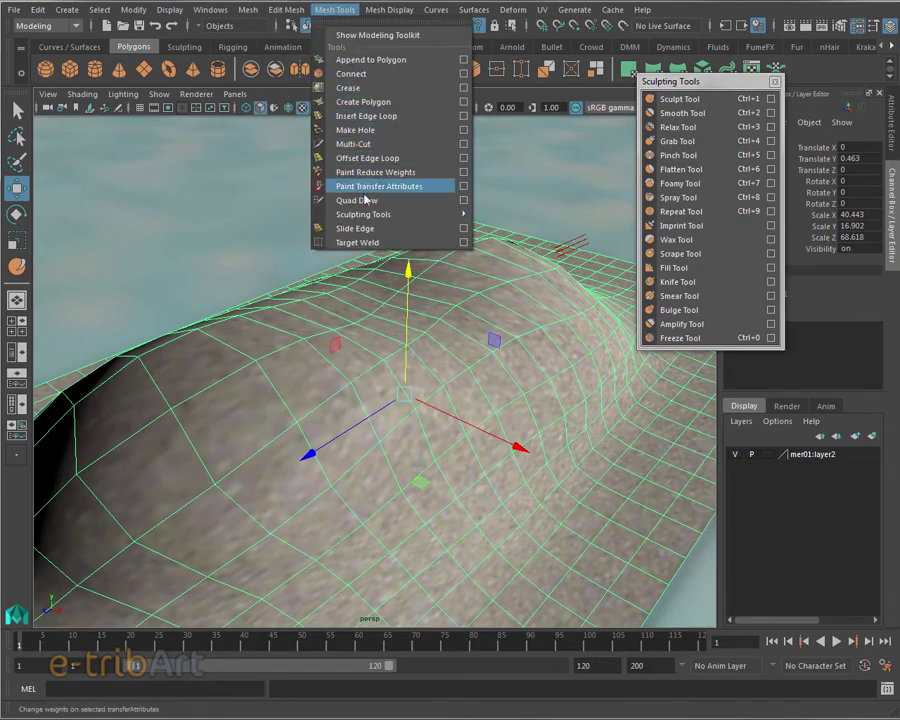
mouse_move(364, 214)
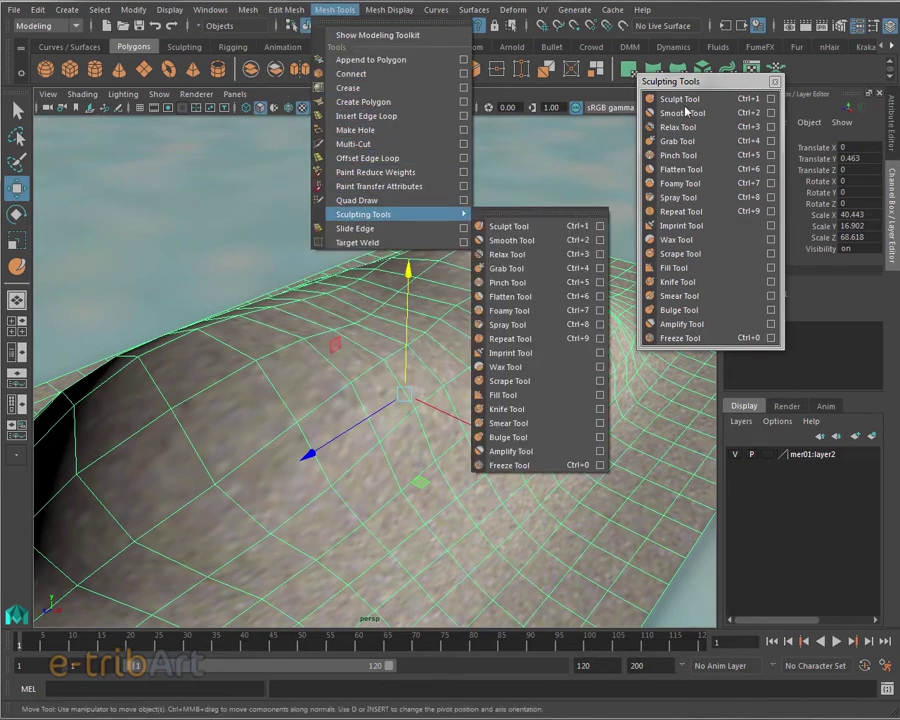
click(686, 89)
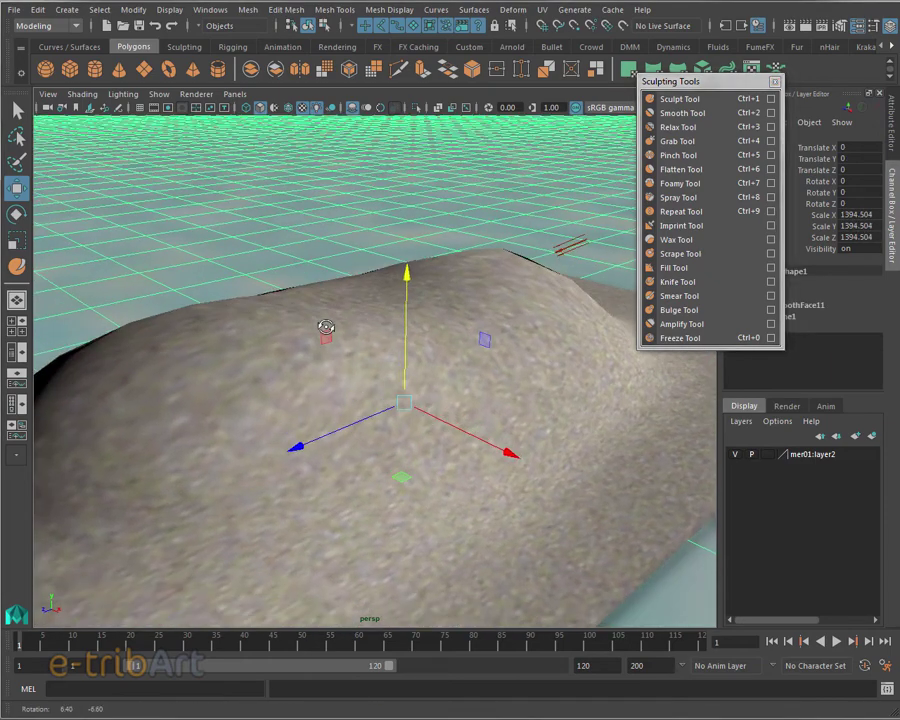
- Undo, then set the terrain to Scale Y 21.477 and Translate Y -0.371
key(ctrl+z)
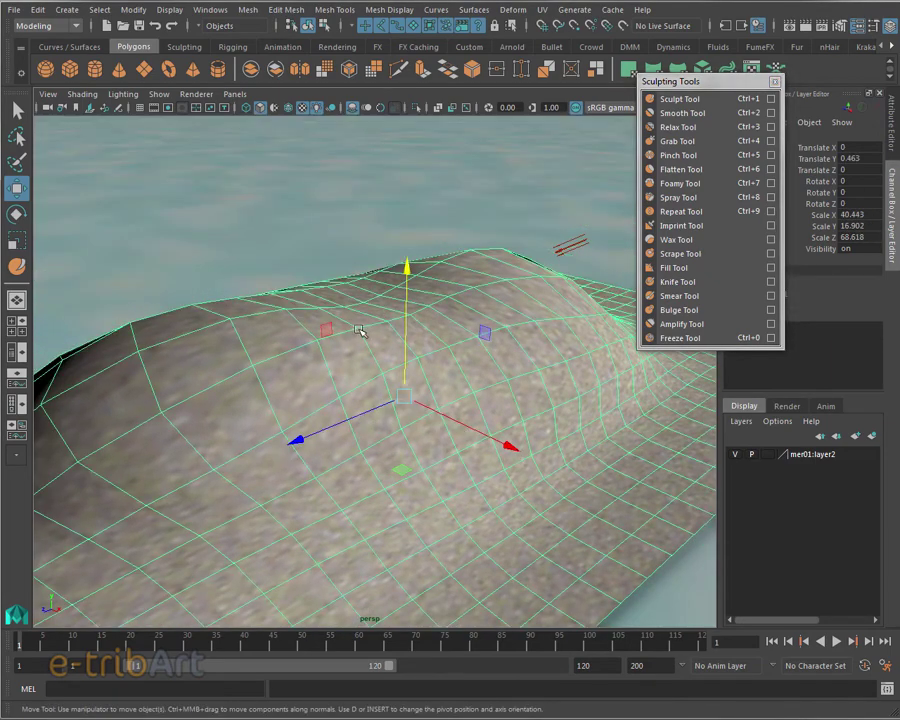
key(r)
drag(406, 275, 400, 247)
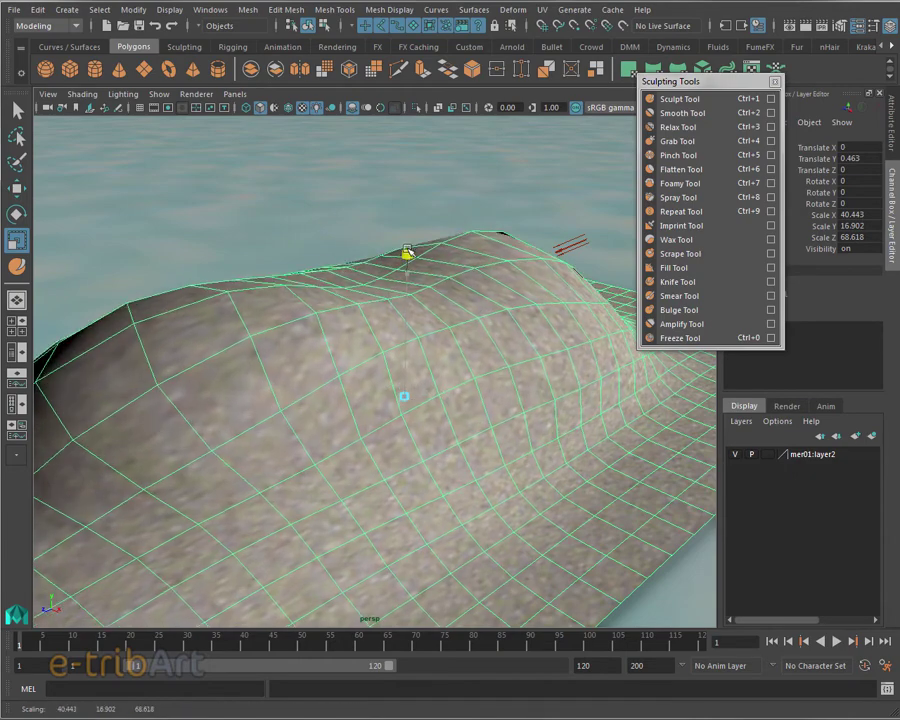
key(w)
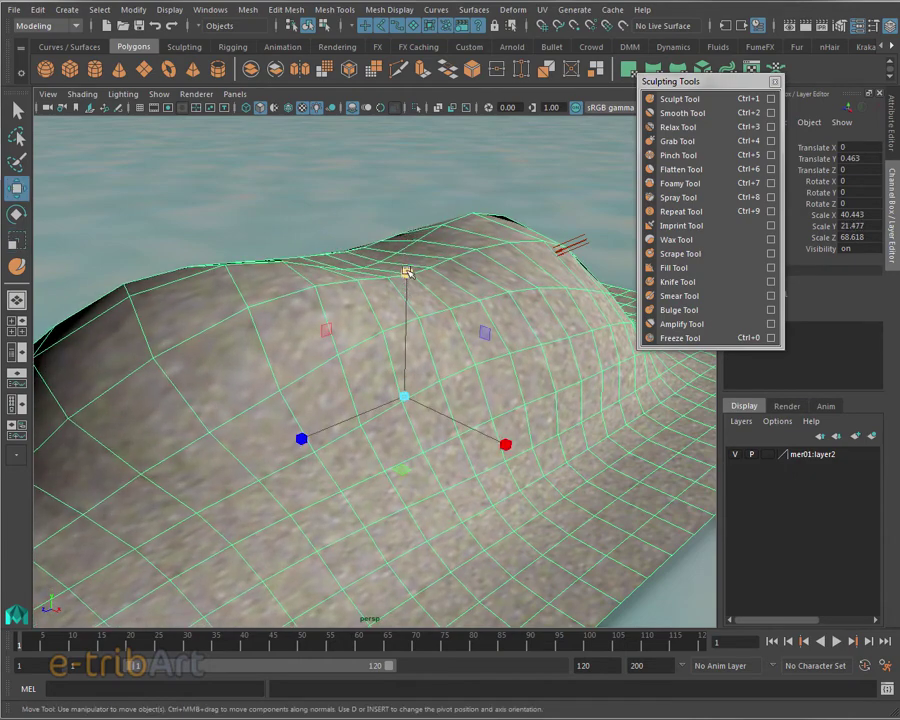
mouse_move(405, 268)
mouse_down()
mouse_move(410, 320)
mouse_move(420, 310)
mouse_move(364, 346)
mouse_move(360, 360)
mouse_up()
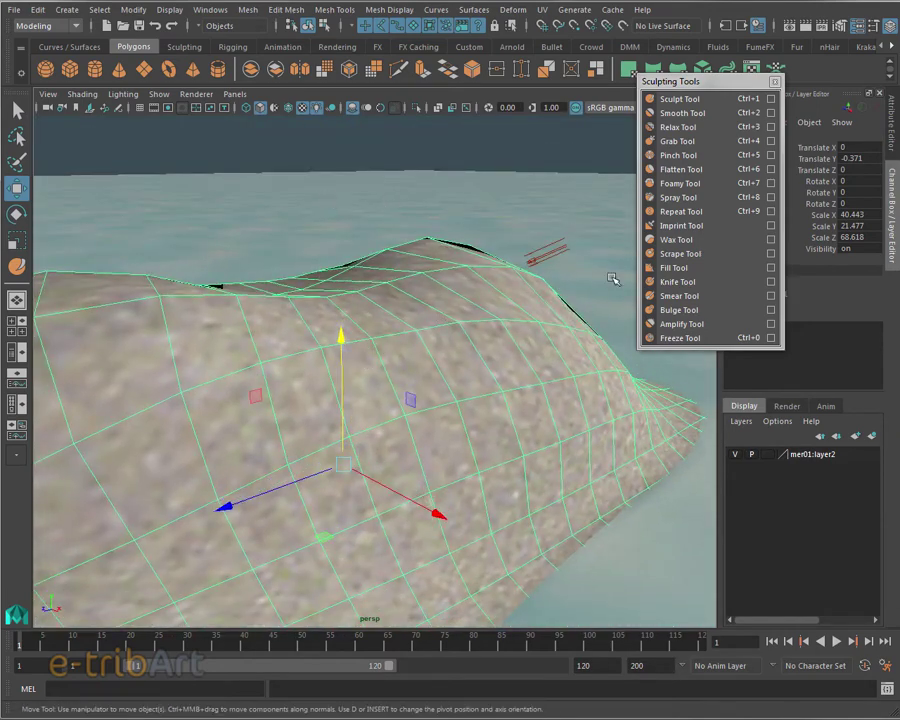
- Orbit around the reshaped terrain pPlane1 and bring the Sculpting Tools panel back into view
alt+drag(535, 321, 529, 334)
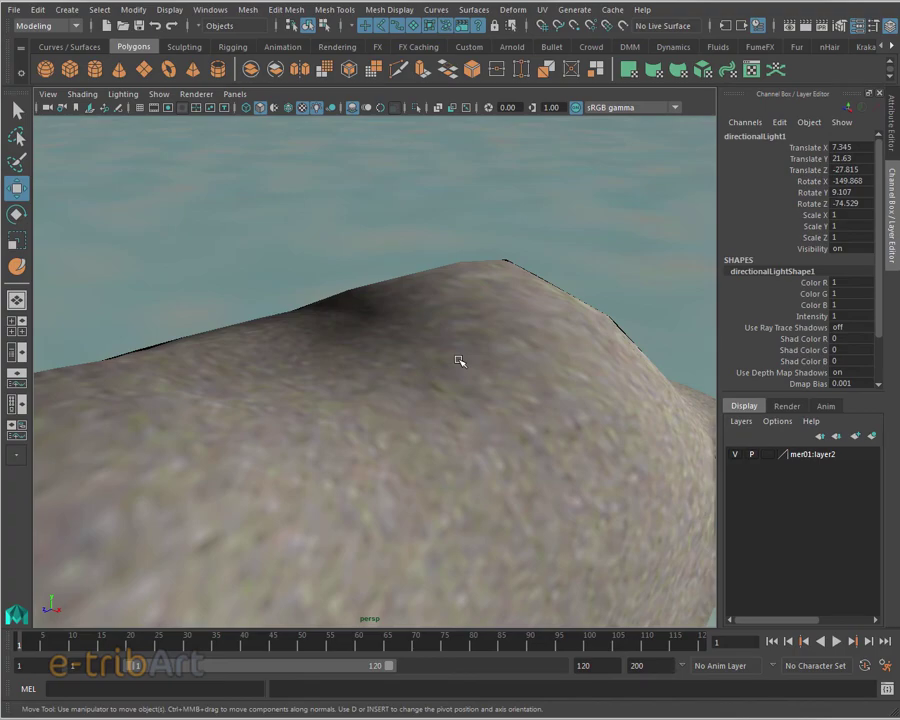
click(438, 374)
mouse_move(438, 374)
alt+mouse_down()
mouse_move(424, 418)
mouse_move(538, 420)
mouse_move(571, 410)
mouse_move(415, 412)
mouse_move(344, 400)
mouse_move(400, 392)
mouse_move(425, 402)
mouse_move(392, 388)
mouse_move(408, 408)
mouse_move(442, 397)
mouse_move(432, 398)
alt+mouse_up()
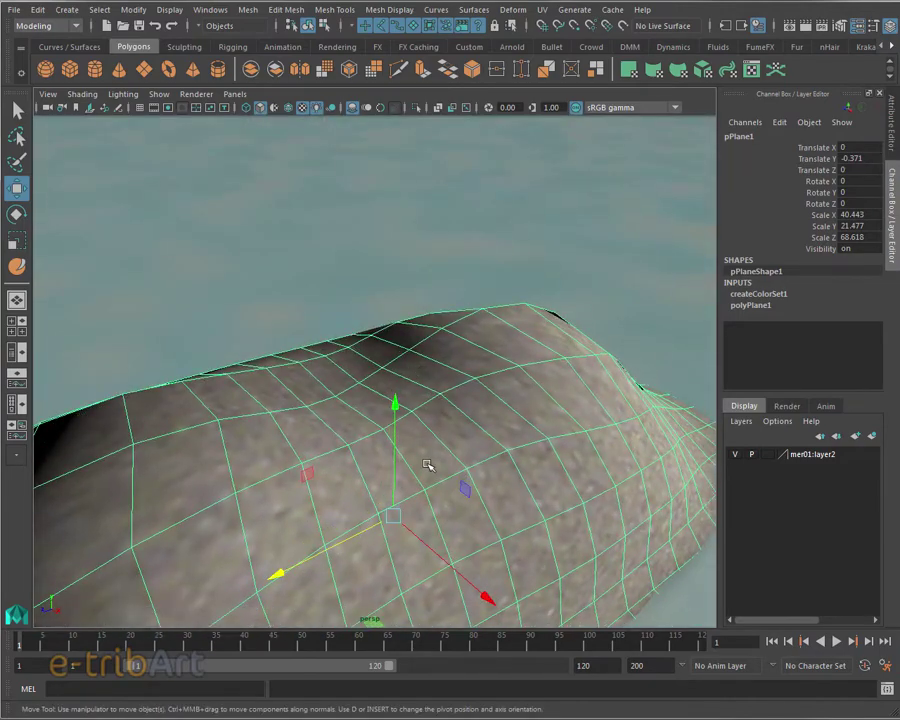
mouse_move(416, 466)
alt+mouse_down()
mouse_move(373, 479)
mouse_move(376, 466)
alt+mouse_up()
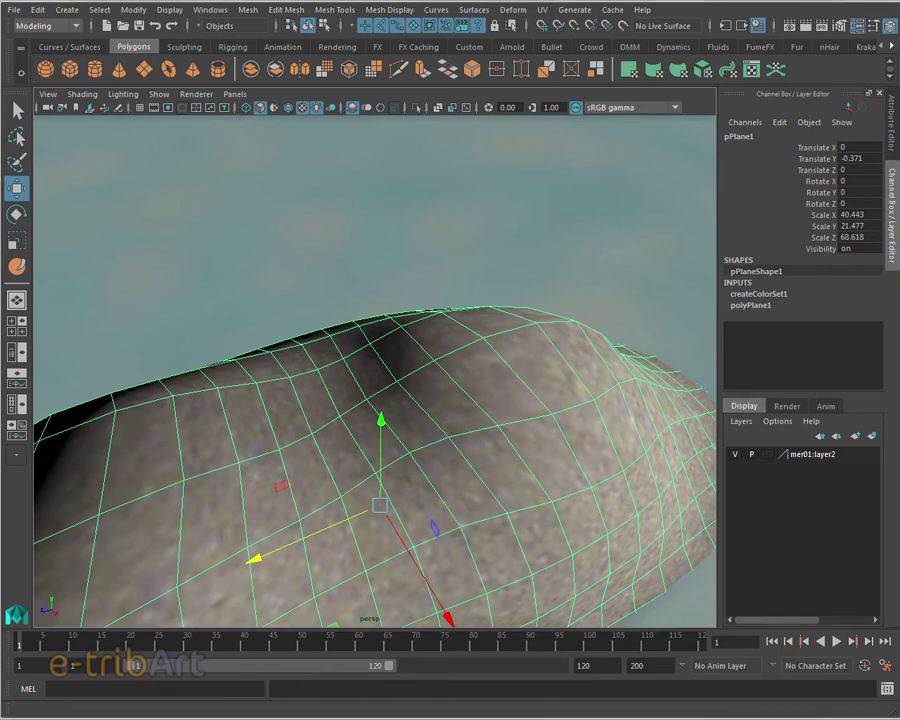
drag(608, 121, 631, 89)
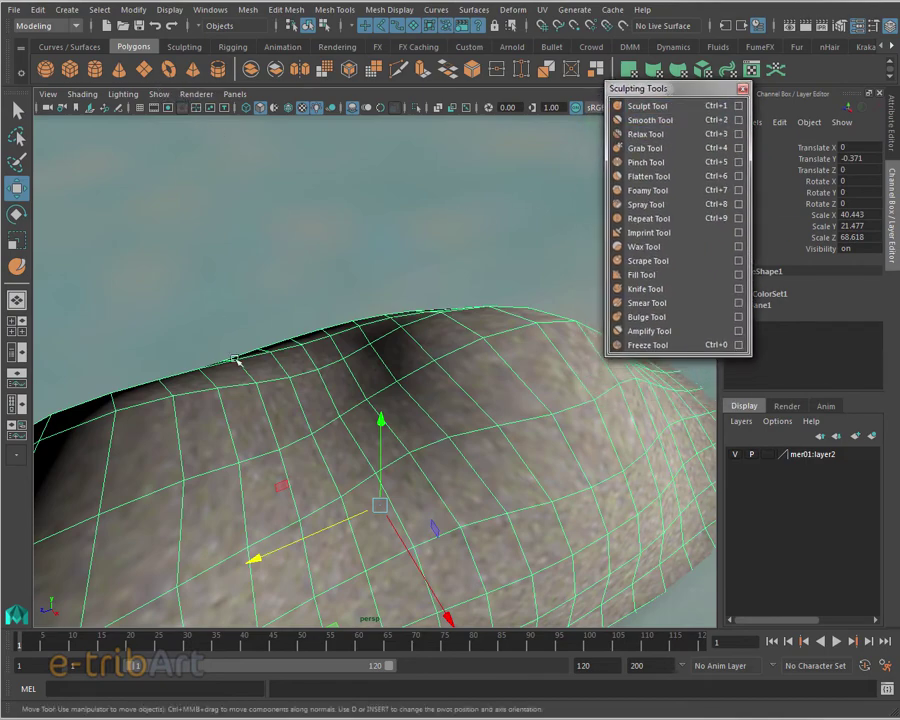
- Smooth the terrain mesh with 2 divisions
click(245, 11)
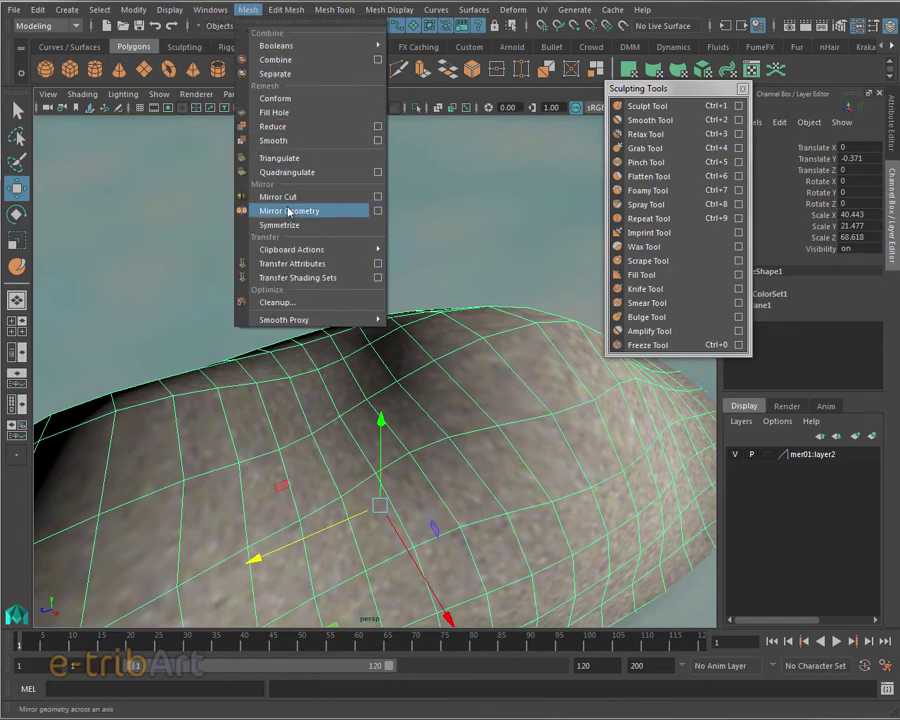
click(272, 141)
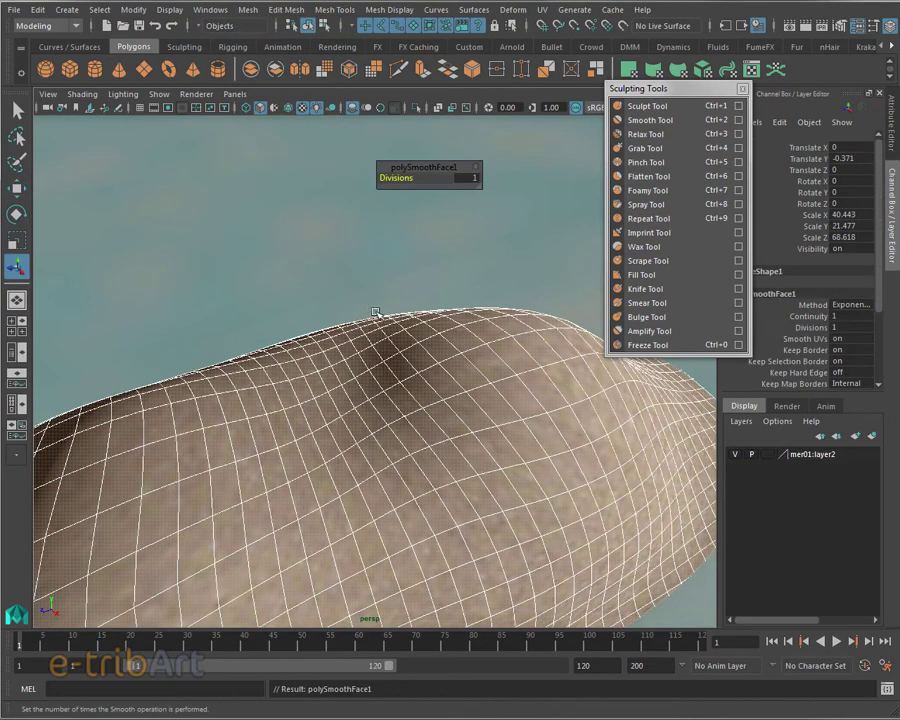
click(471, 180)
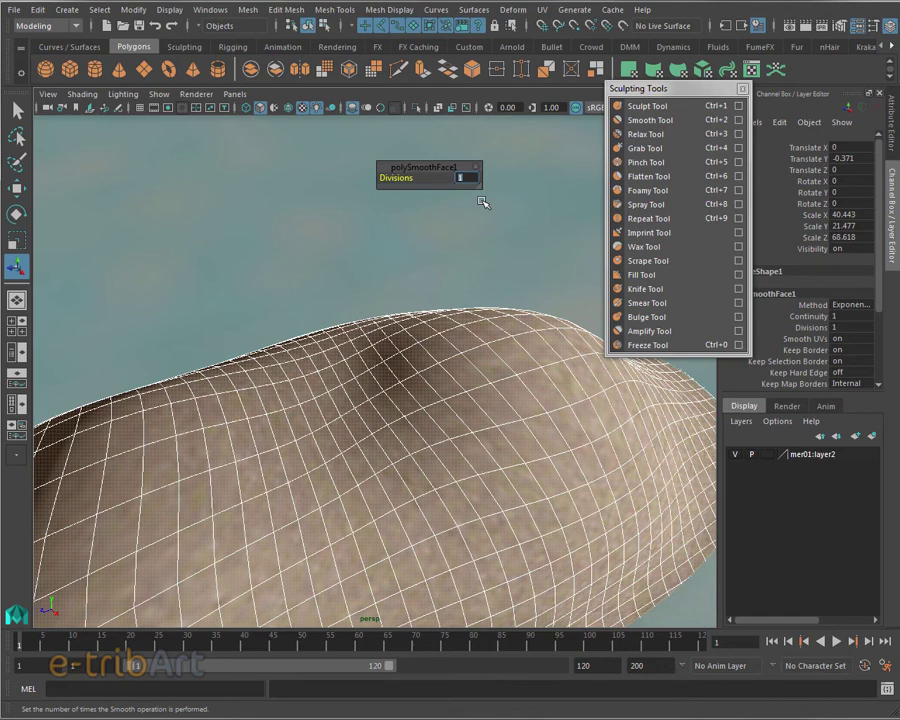
text(2)
key(Return)
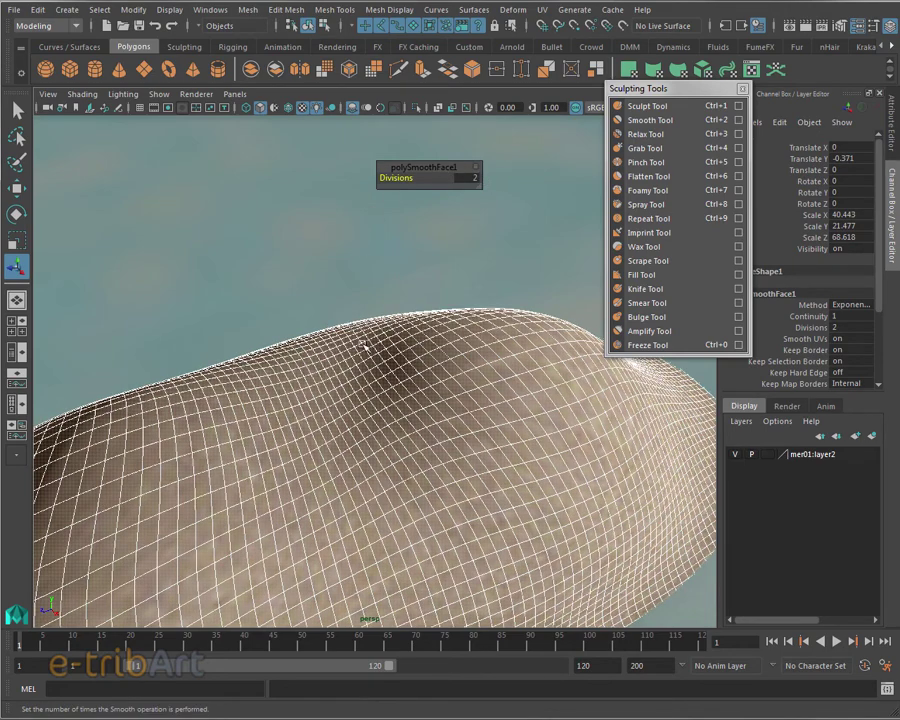
- Orbit the smoothed terrain and pick Sculpt Tool from the Sculpting Tools panel
click(14, 111)
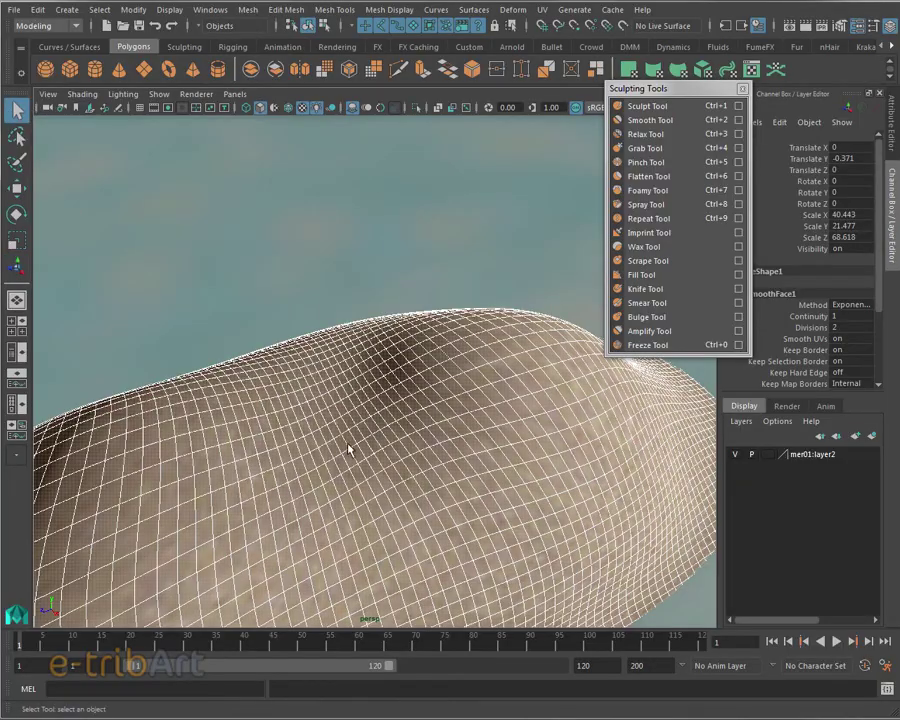
mouse_move(349, 449)
alt+mouse_down()
mouse_move(361, 417)
mouse_move(336, 410)
mouse_move(368, 378)
mouse_move(396, 420)
mouse_move(383, 412)
mouse_move(396, 438)
mouse_move(378, 430)
alt+mouse_up()
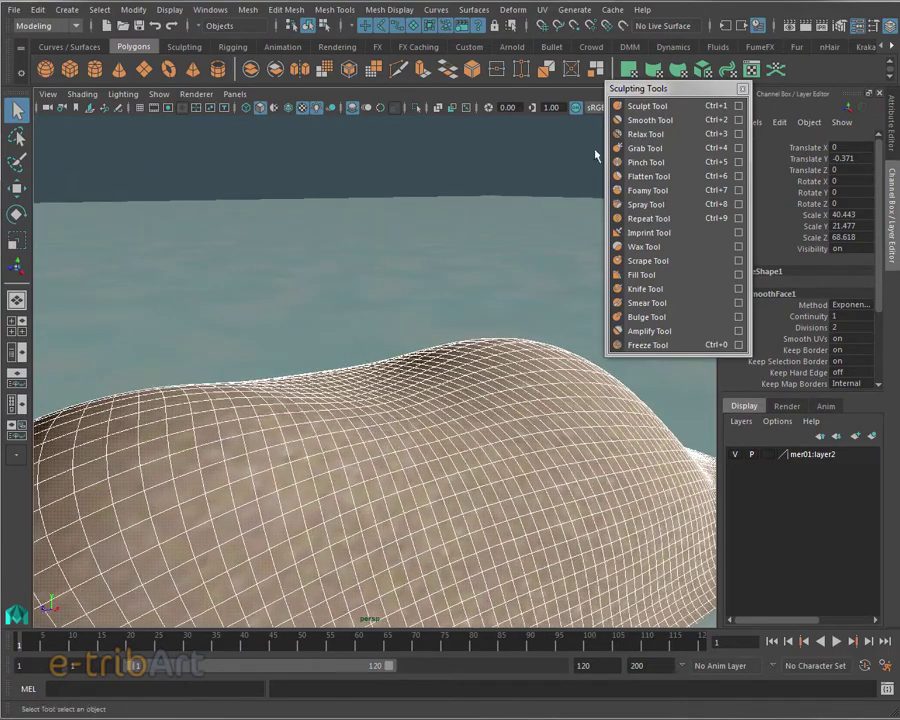
drag(640, 88, 669, 81)
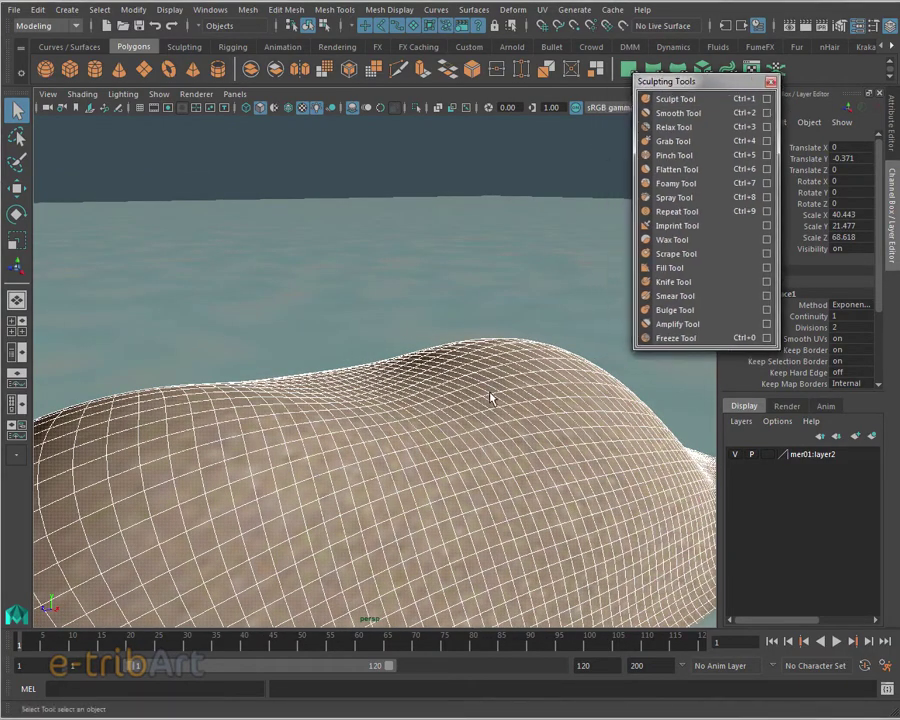
mouse_move(490, 398)
alt+mouse_down()
mouse_move(522, 311)
mouse_move(536, 315)
alt+mouse_up()
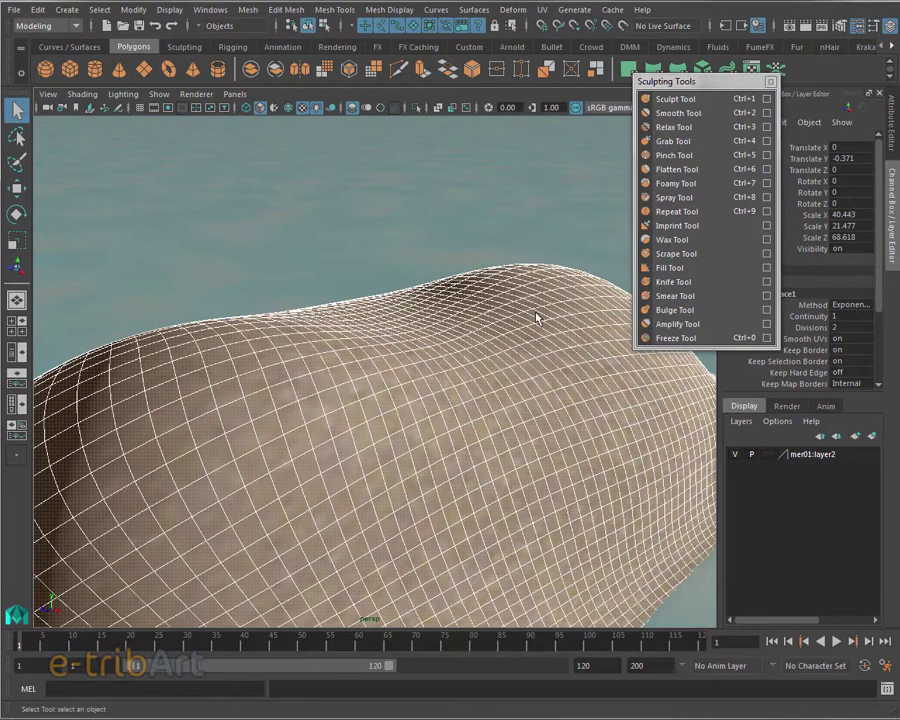
click(673, 104)
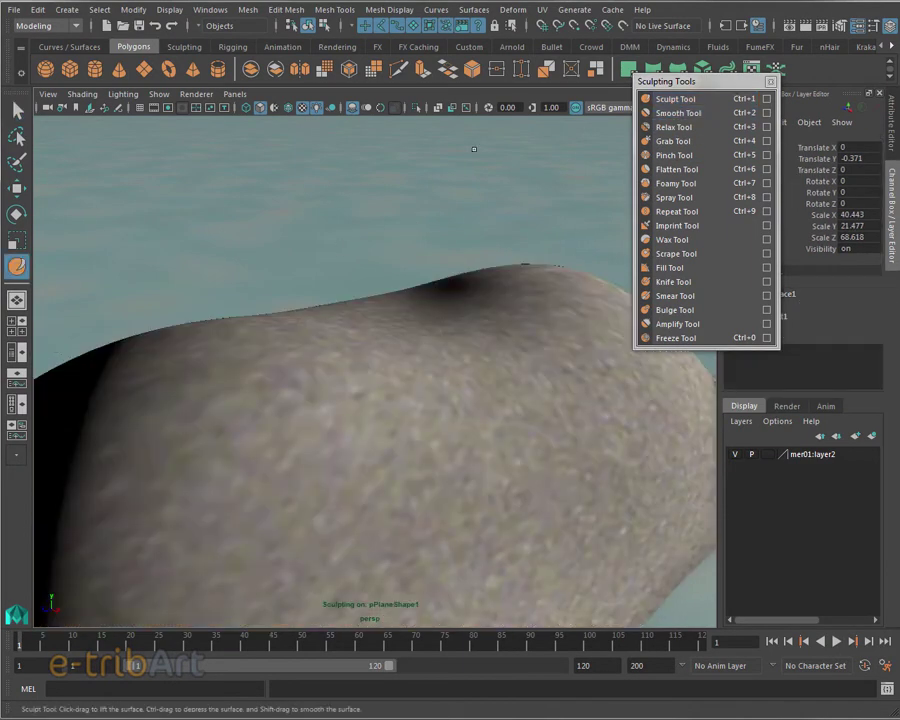
- Show the Sculpt Tool settings, close the Sculpting Tools list, and hide the Channel Box
double_click(18, 268)
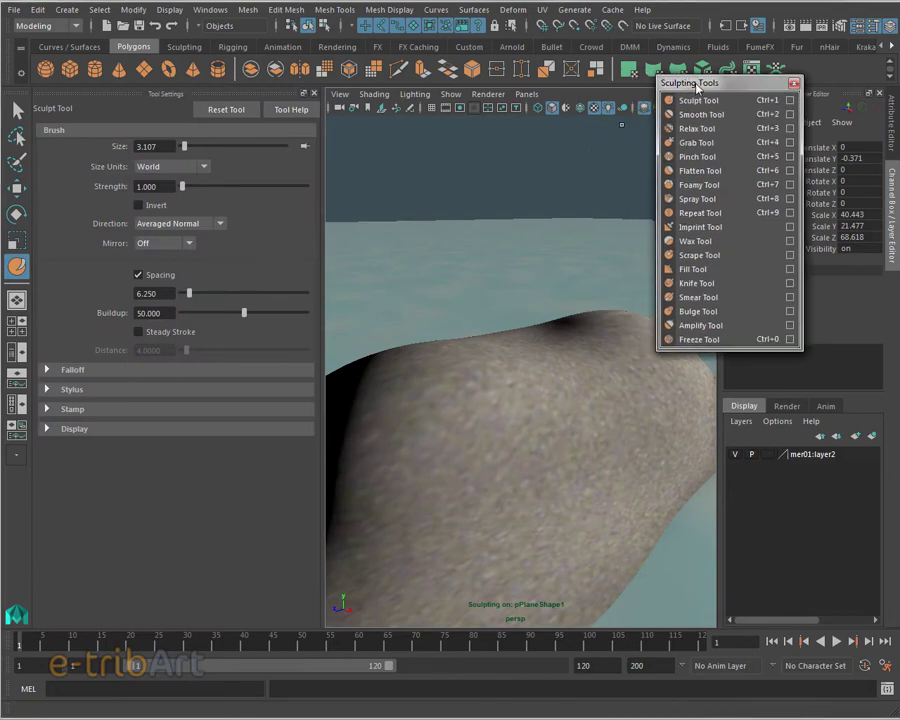
click(621, 125)
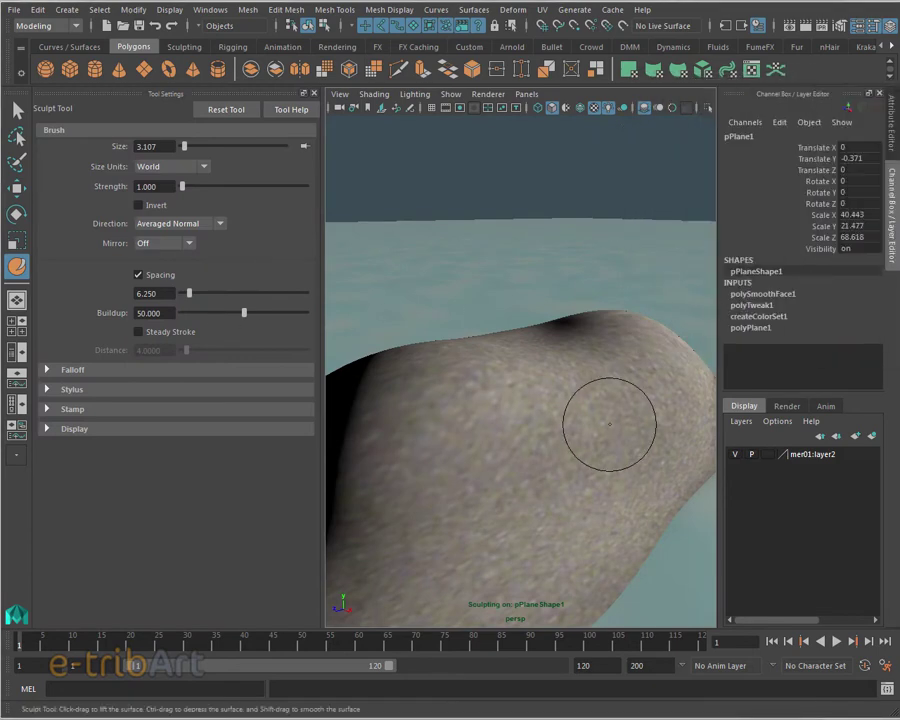
drag(320, 351, 279, 351)
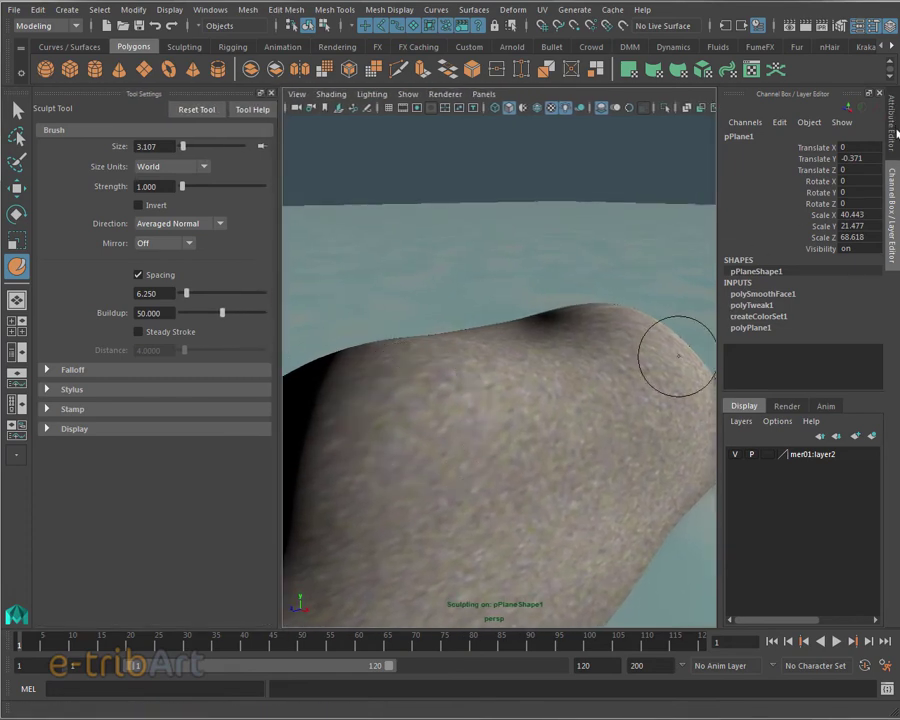
click(875, 27)
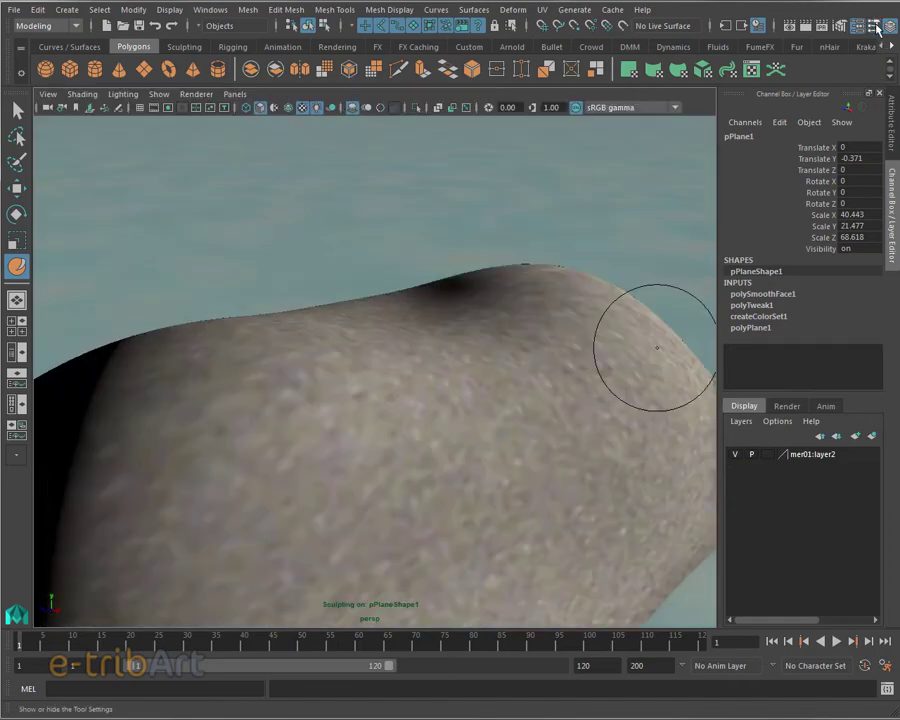
click(876, 28)
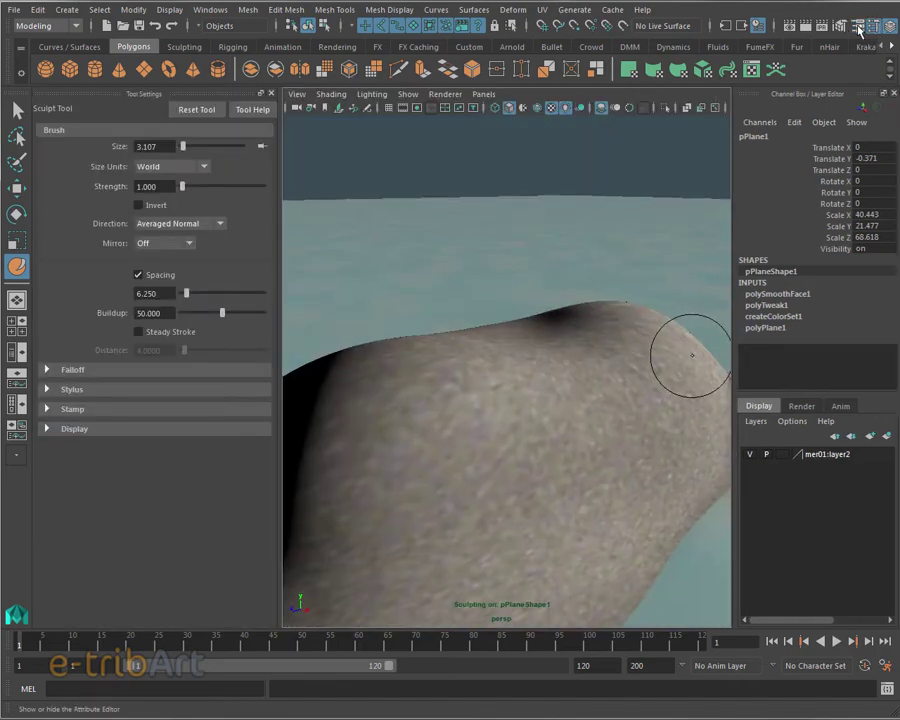
click(889, 27)
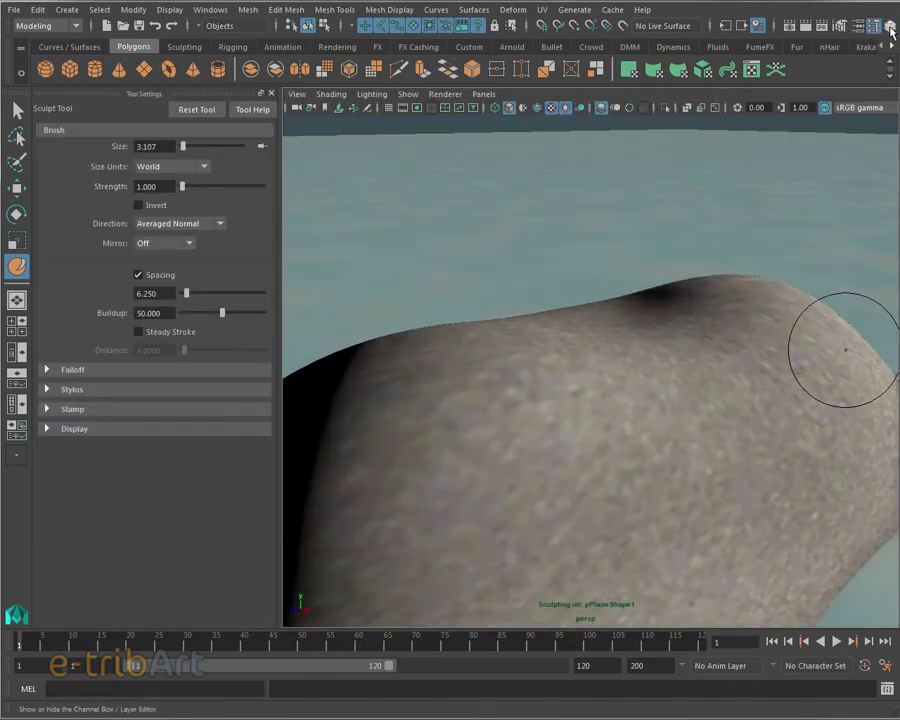
- Shrink the sculpt brush to 2.164 and deepen and stretch the dark dent on the ridge
mouse_move(604, 402)
alt+mouse_down()
mouse_move(576, 386)
mouse_move(576, 371)
mouse_move(595, 372)
mouse_move(585, 386)
alt+mouse_up()
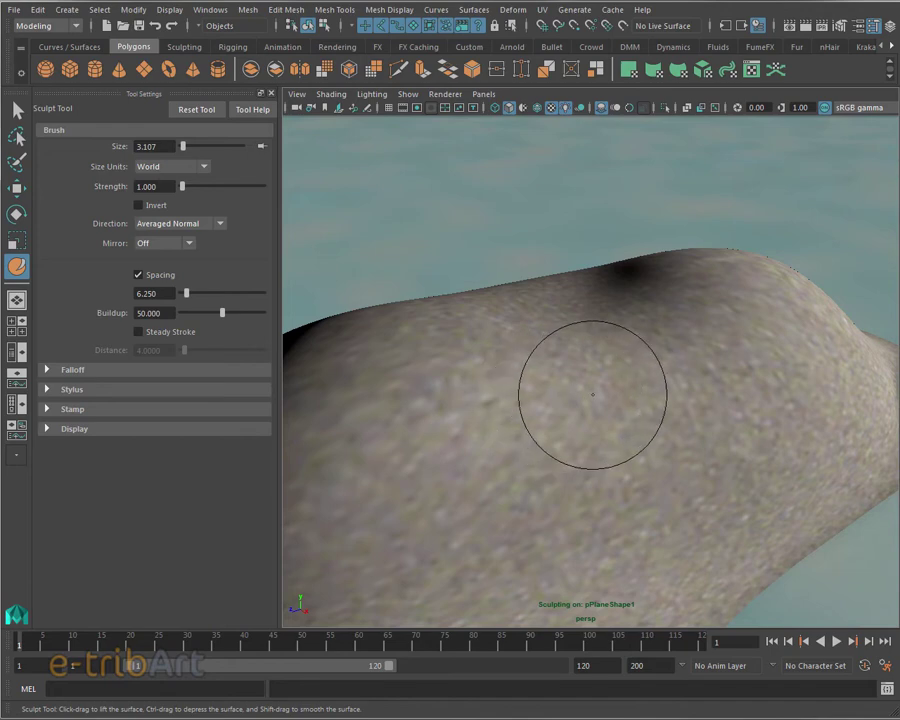
drag(592, 394, 592, 394)
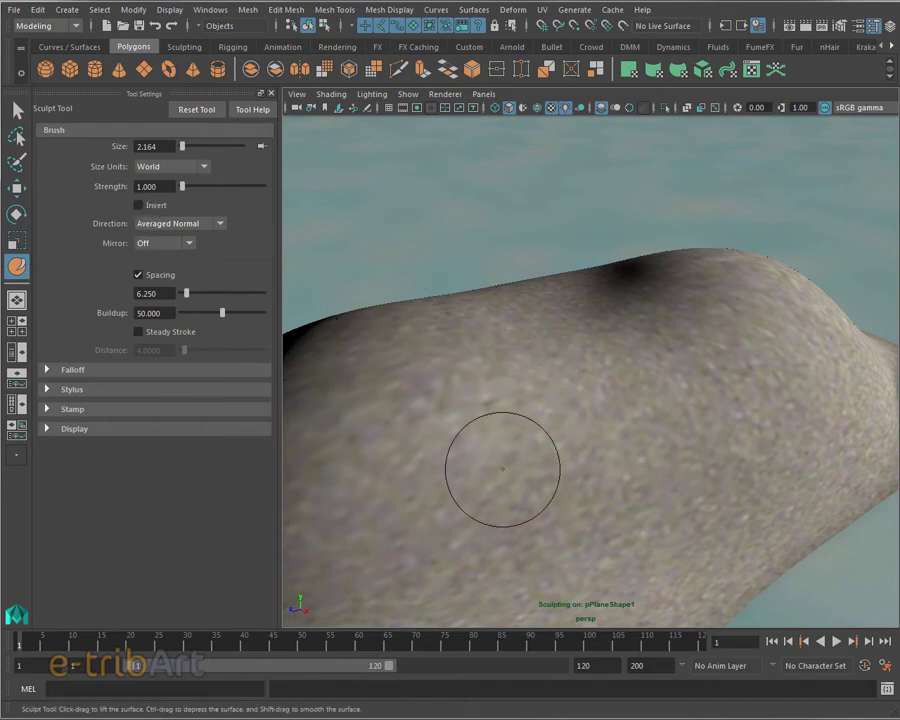
mouse_move(454, 476)
alt+mouse_down()
mouse_move(528, 486)
mouse_move(508, 478)
alt+mouse_up()
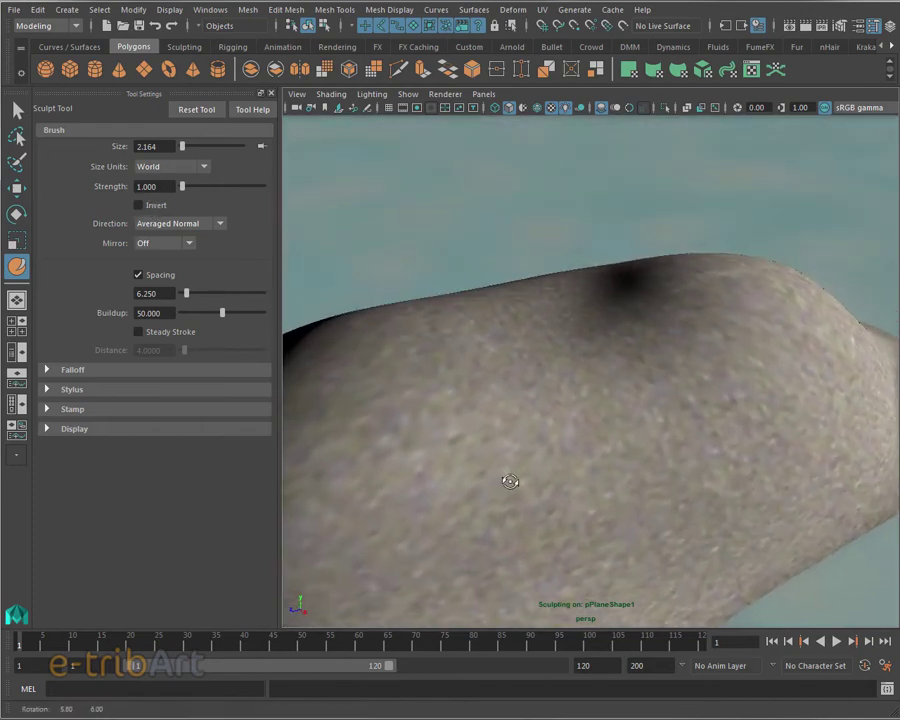
mouse_move(696, 300)
alt+mouse_down()
mouse_move(702, 330)
mouse_move(680, 335)
alt+mouse_up()
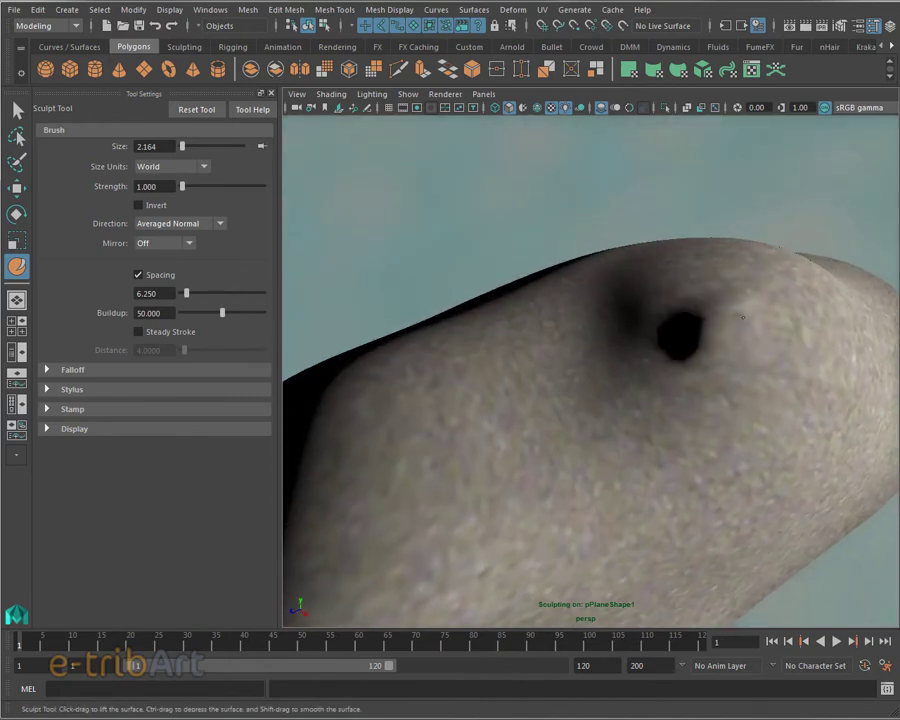
alt+drag(767, 300, 773, 311)
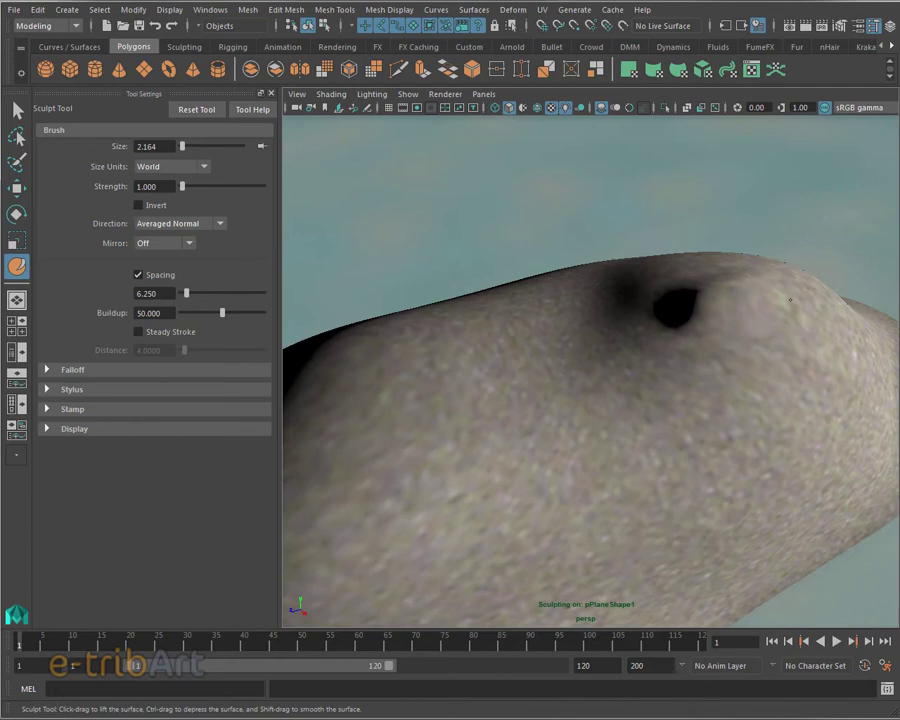
mouse_move(719, 341)
alt+mouse_down()
mouse_move(721, 382)
mouse_move(804, 358)
mouse_move(761, 368)
alt+mouse_up()
mouse_move(707, 251)
ctrl+mouse_down()
mouse_move(663, 276)
mouse_move(649, 268)
ctrl+mouse_up()
mouse_move(693, 298)
alt+mouse_down()
mouse_move(619, 297)
mouse_move(609, 283)
mouse_move(623, 322)
mouse_move(661, 316)
mouse_move(570, 295)
alt+mouse_up()
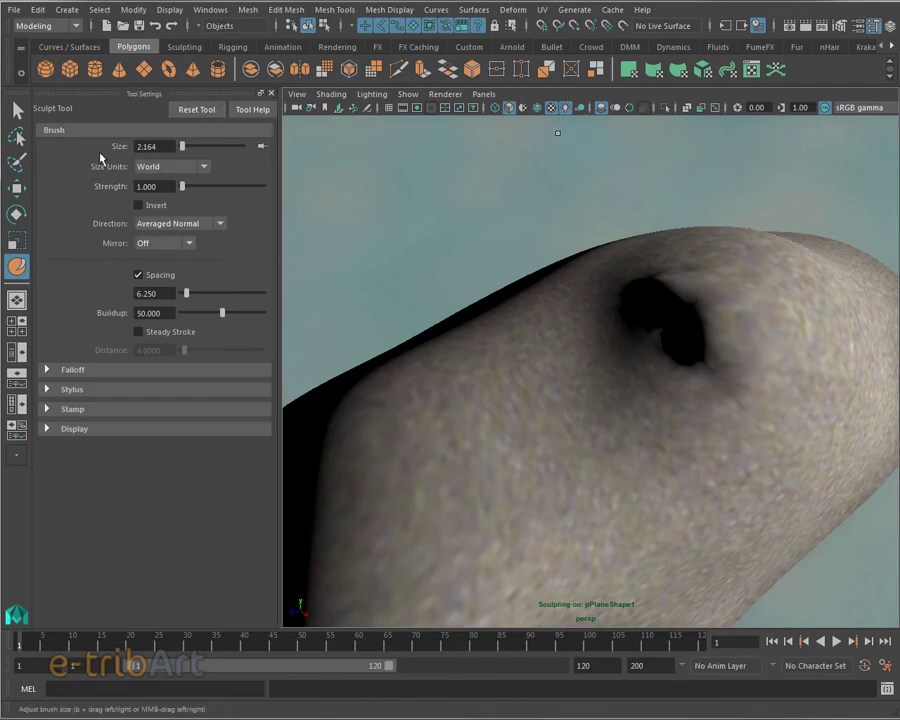
- Select the light above the terrain and raise it higher
click(16, 112)
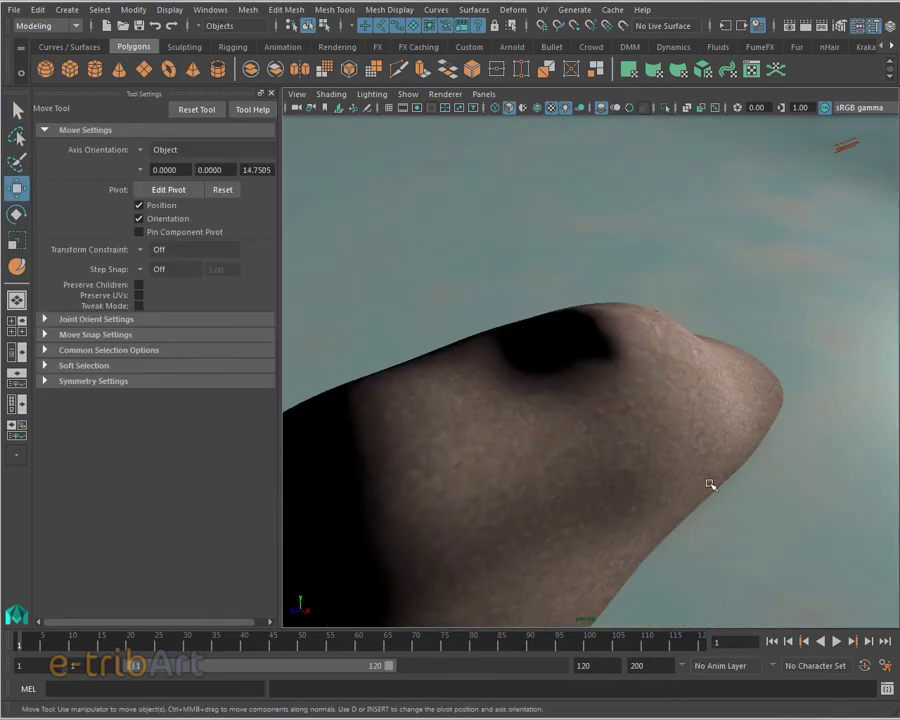
alt+drag(637, 436, 670, 435)
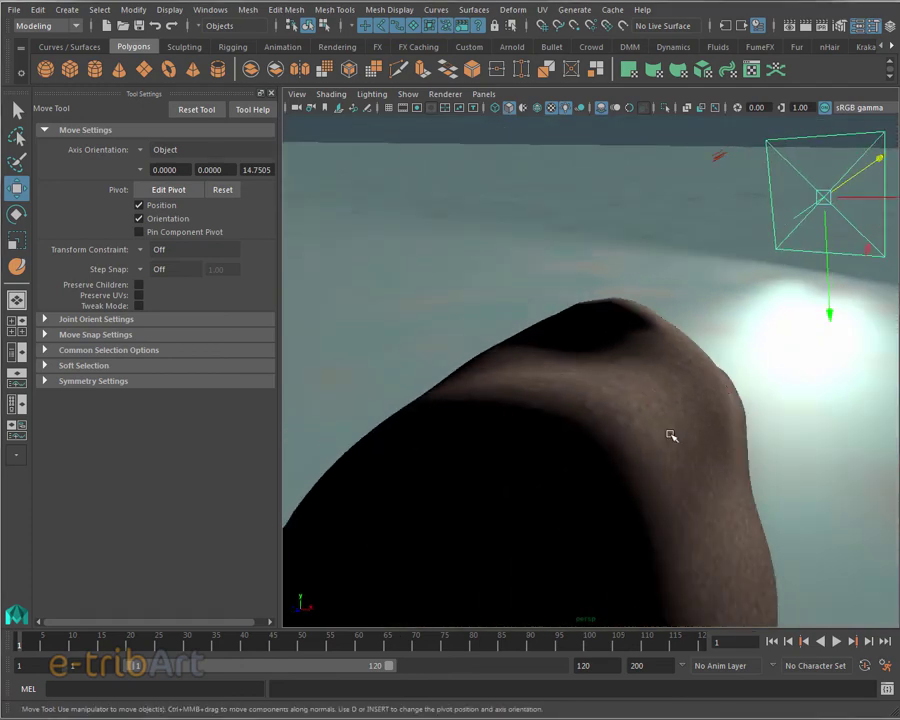
mouse_move(718, 290)
alt+mouse_down()
mouse_move(639, 362)
mouse_move(652, 289)
alt+mouse_up()
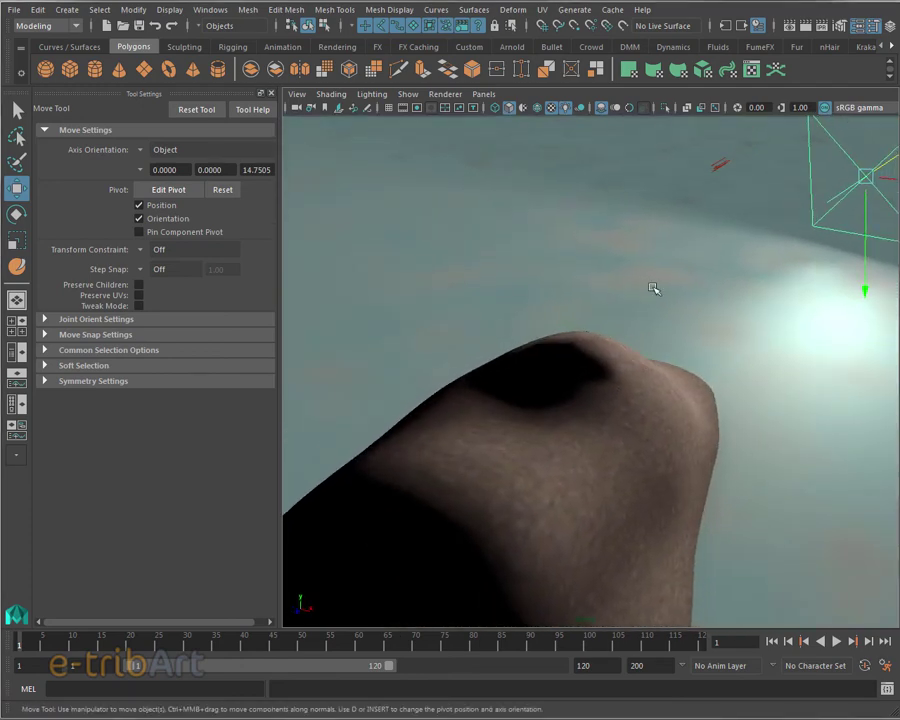
click(720, 166)
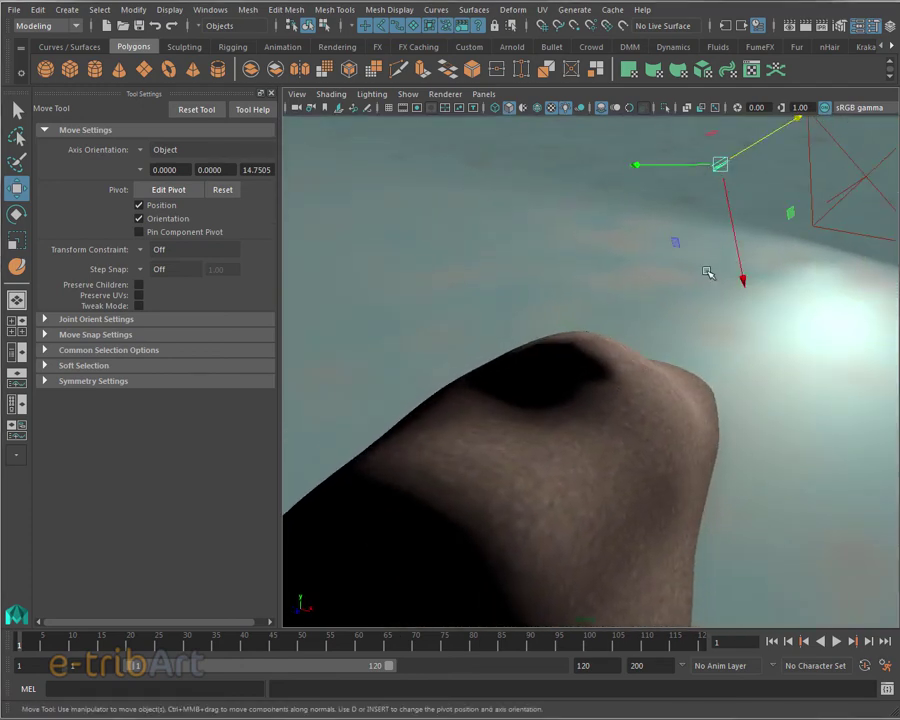
mouse_move(699, 323)
alt+mouse_down()
mouse_move(715, 322)
mouse_move(705, 330)
mouse_move(717, 315)
mouse_move(703, 325)
alt+mouse_up()
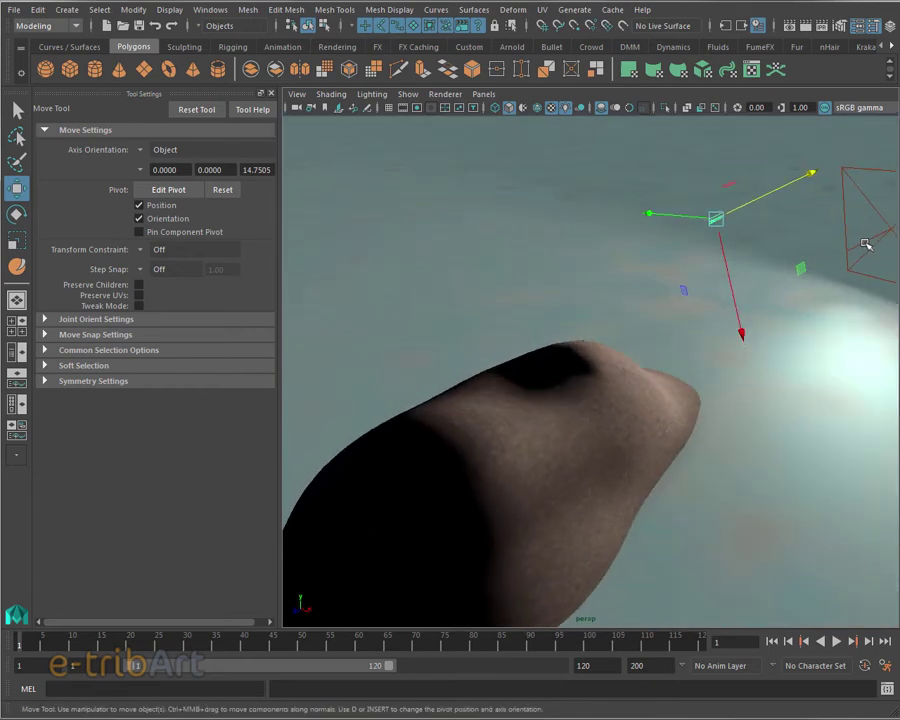
click(893, 231)
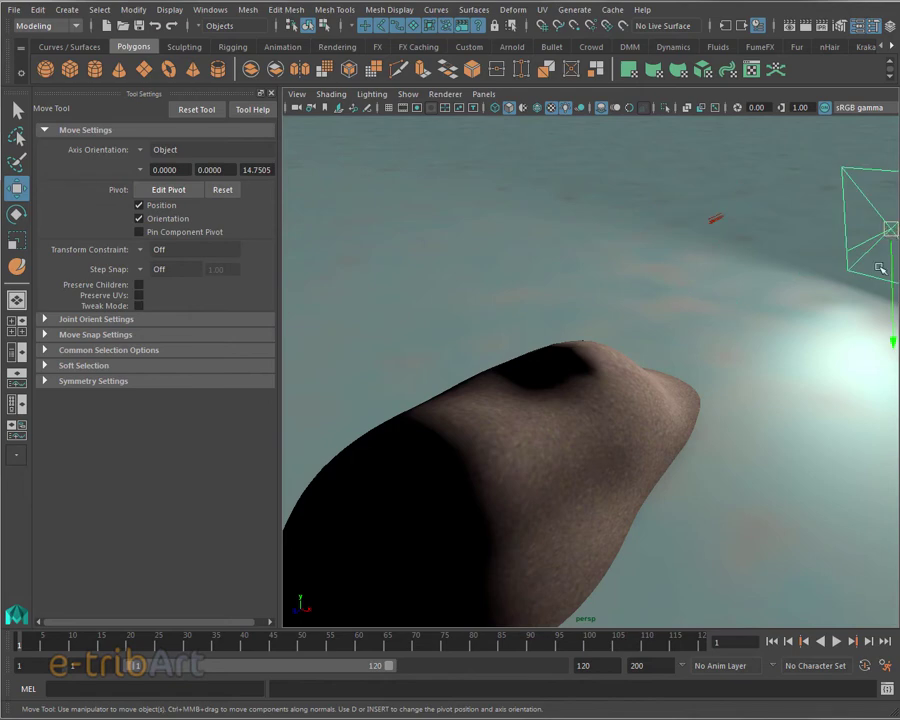
alt+drag(776, 310, 728, 317)
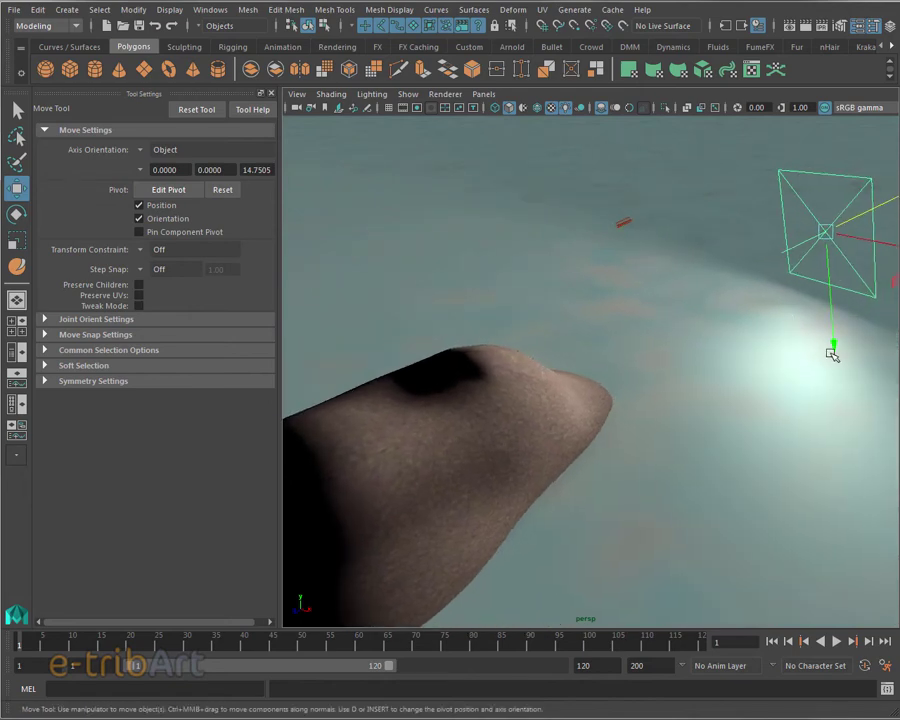
drag(832, 350, 838, 315)
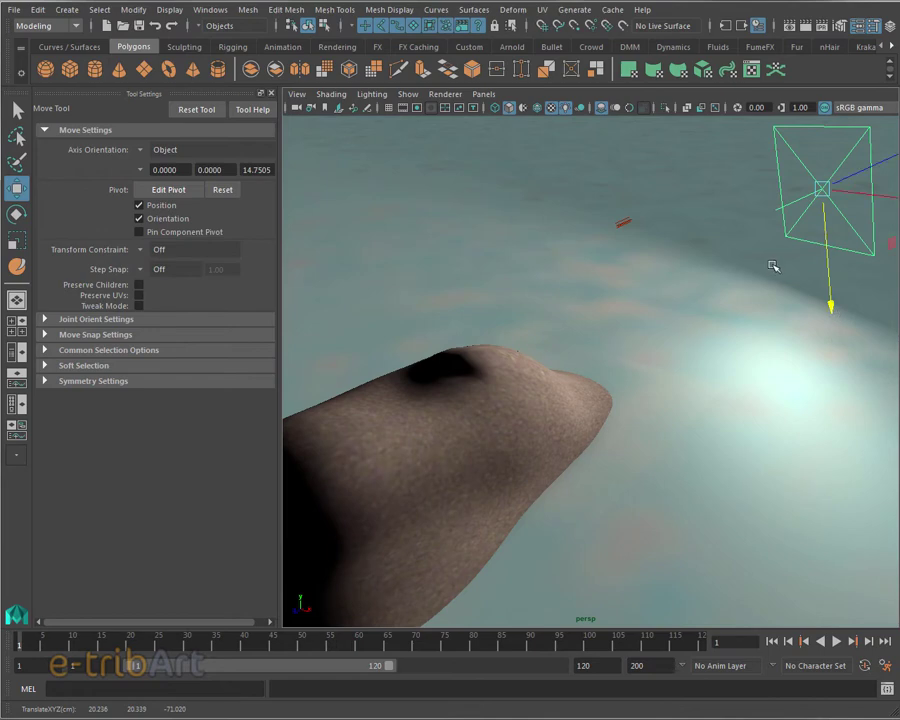
- Rotate the light to re-aim it at the terrain, then pull the view back
key(e)
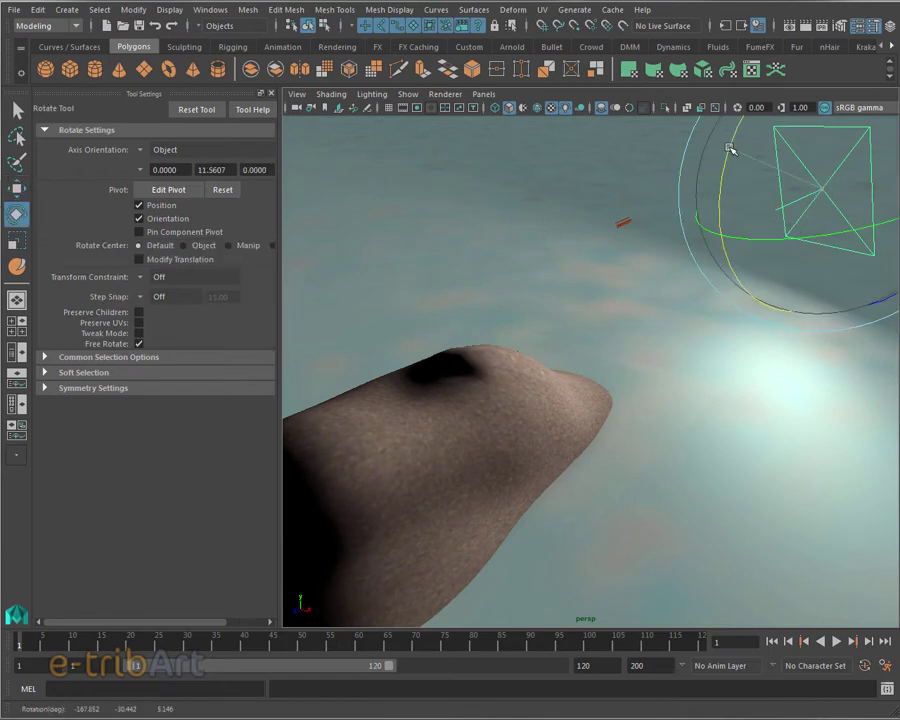
mouse_move(731, 147)
mouse_down()
mouse_move(722, 183)
mouse_move(540, 394)
mouse_move(644, 362)
mouse_move(662, 343)
mouse_move(450, 362)
mouse_move(594, 380)
mouse_up()
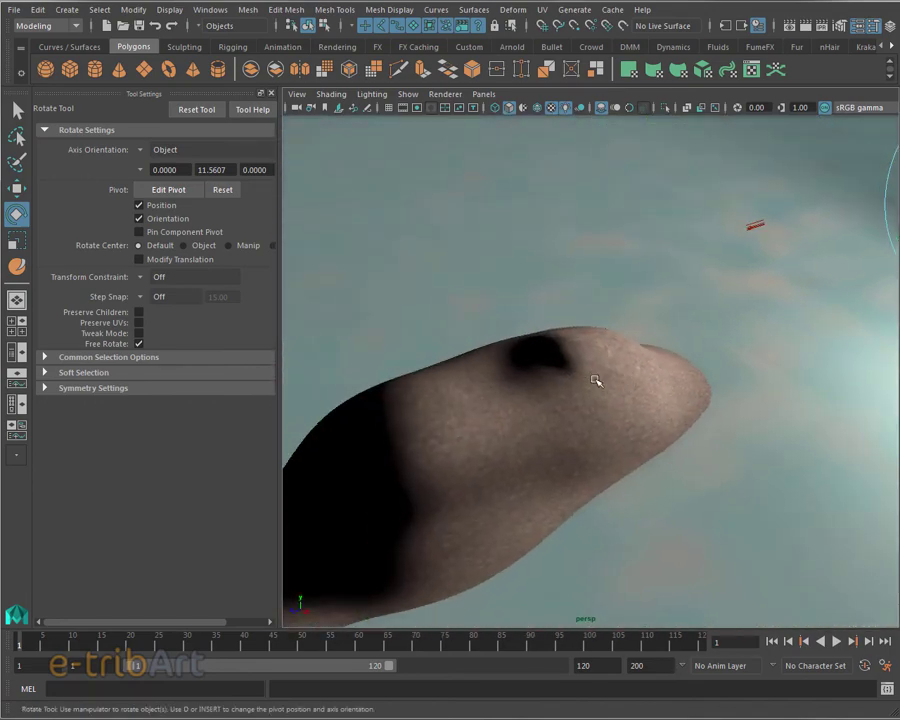
mouse_move(684, 304)
alt+mouse_down()
mouse_move(639, 358)
mouse_move(635, 338)
mouse_move(629, 354)
mouse_move(577, 376)
mouse_move(607, 382)
mouse_move(600, 356)
mouse_move(619, 346)
alt+mouse_up()
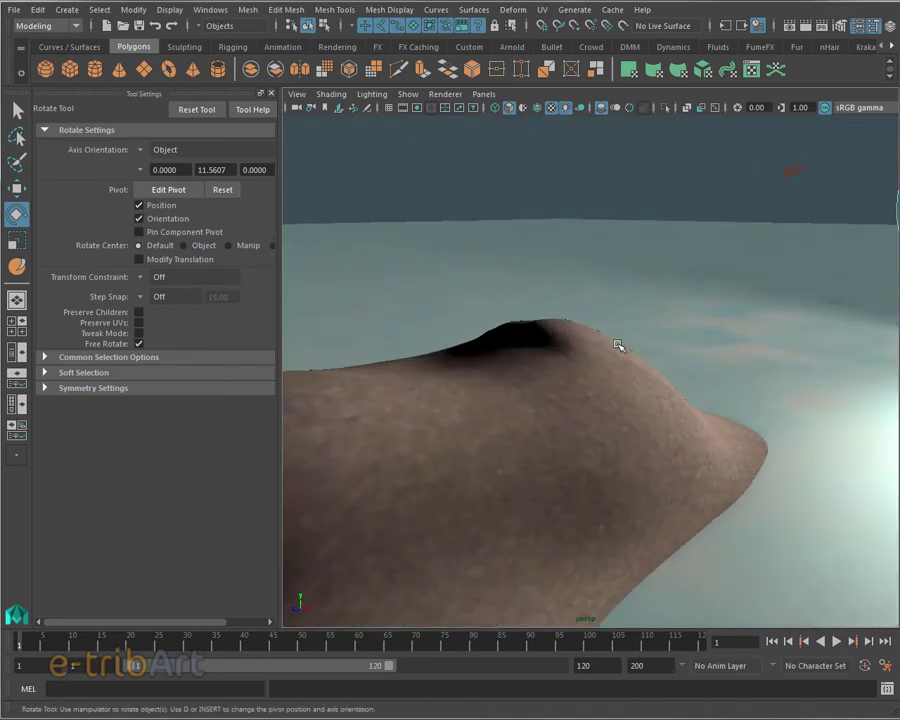
alt+middle_drag(619, 346, 623, 344)
mouse_move(623, 344)
alt+mouse_down()
mouse_move(743, 325)
mouse_move(703, 348)
mouse_move(724, 355)
mouse_move(710, 350)
alt+mouse_up()
scroll(712, 352, down, 3)
scroll(712, 352, down, 4)
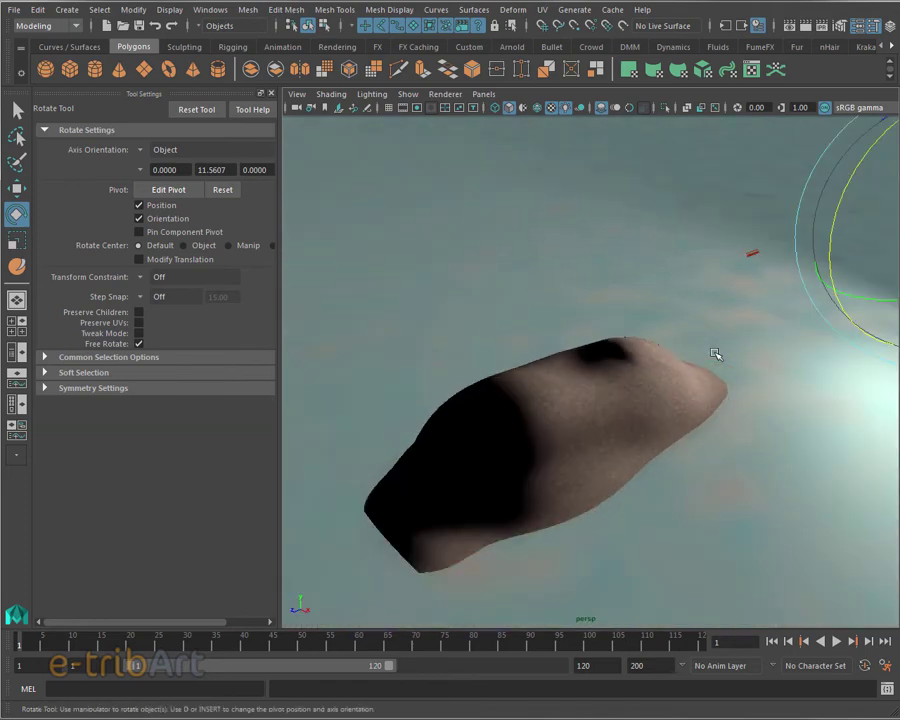
alt+middle_drag(712, 352, 509, 350)
alt+drag(509, 350, 549, 359)
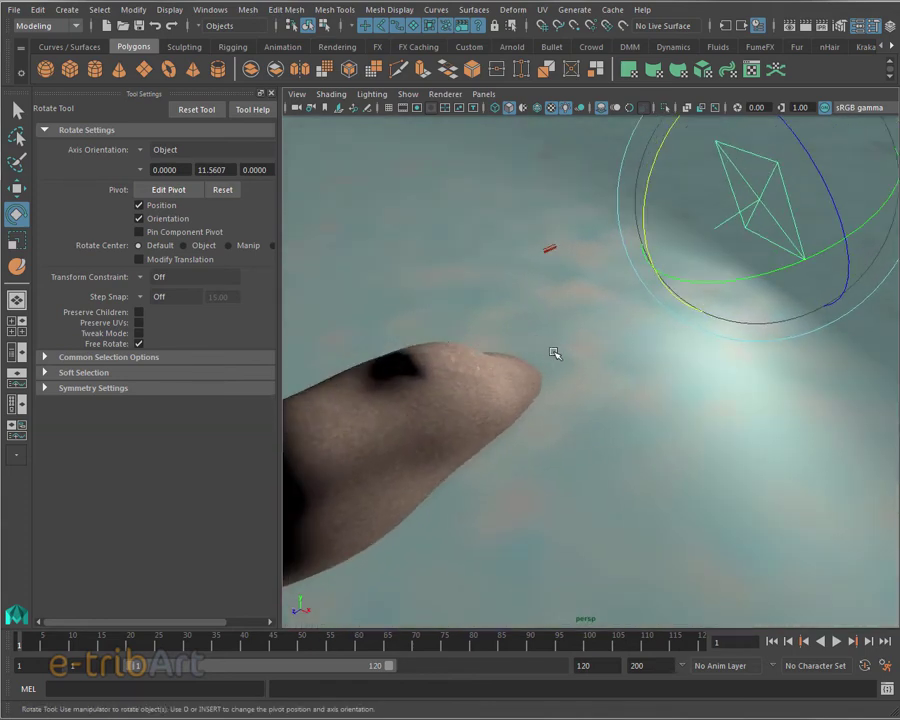
- Rotate the light once more and dolly in close on the hilltop bump
key(w)
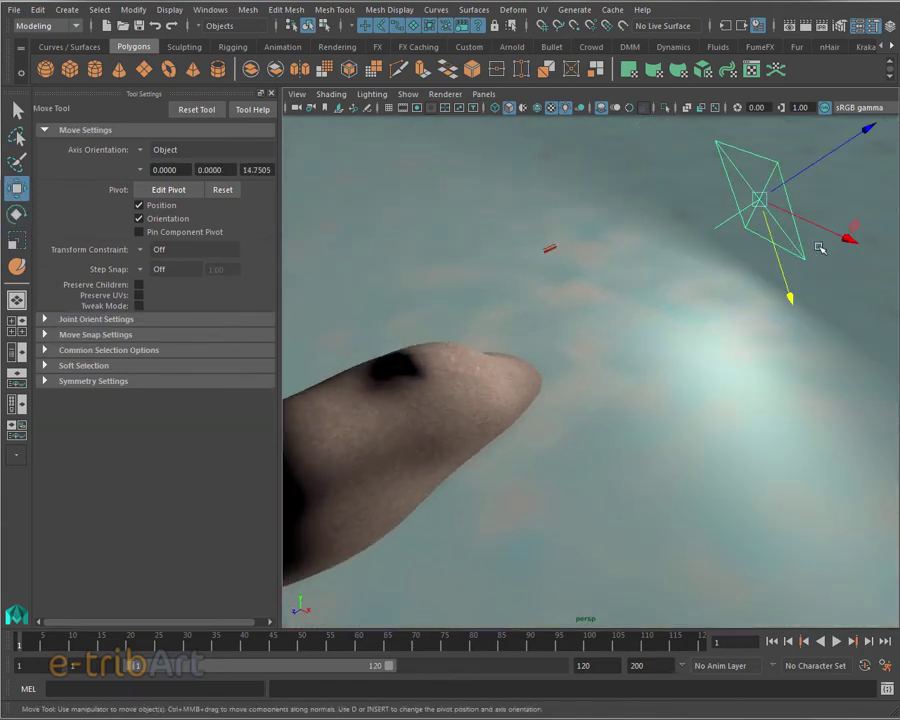
alt+drag(845, 239, 812, 358)
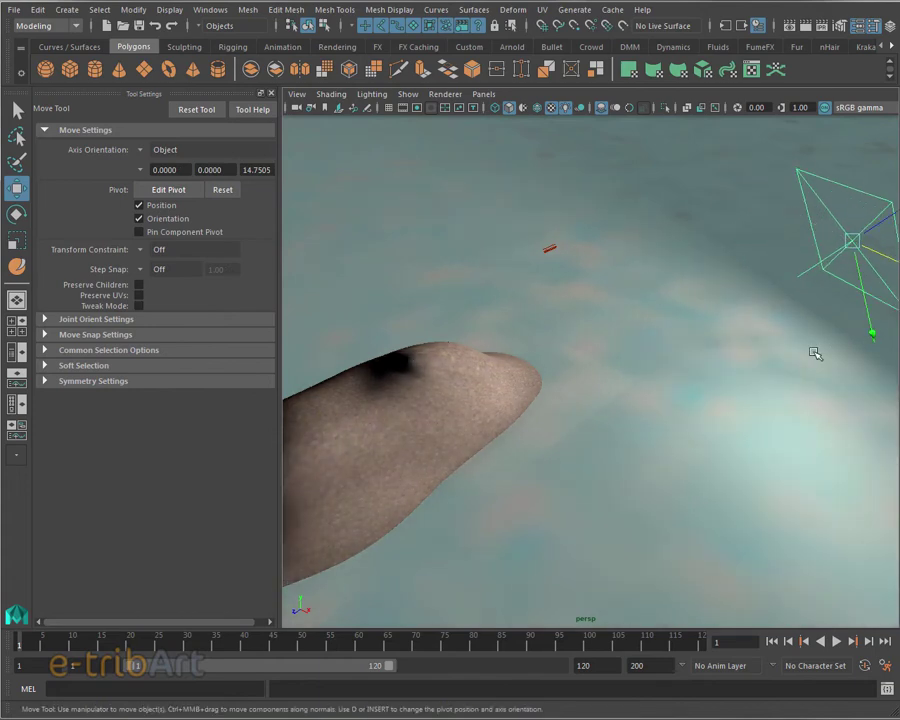
key(e)
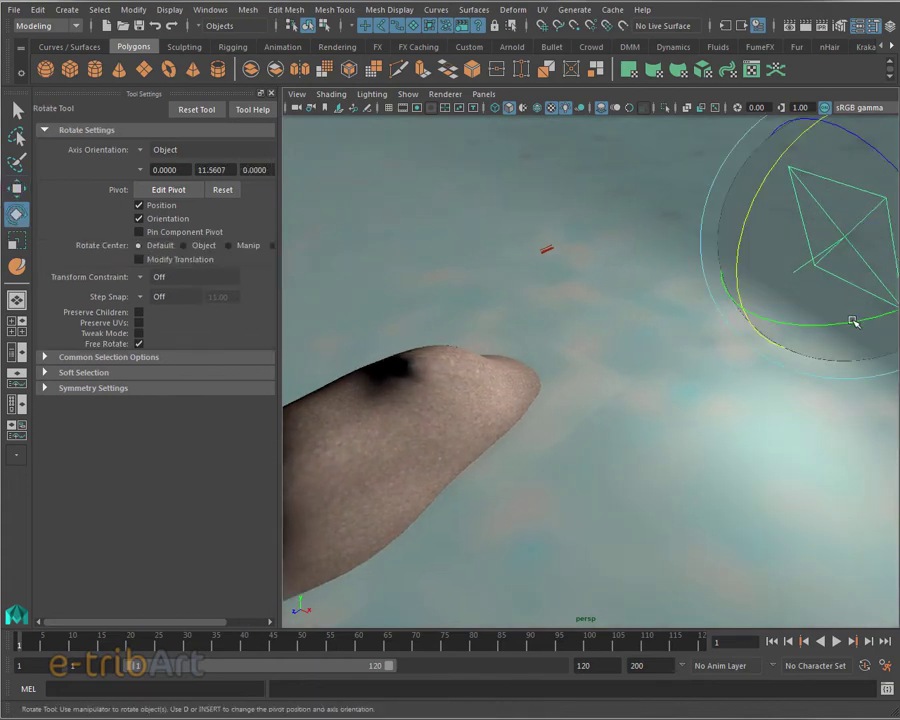
drag(853, 321, 818, 324)
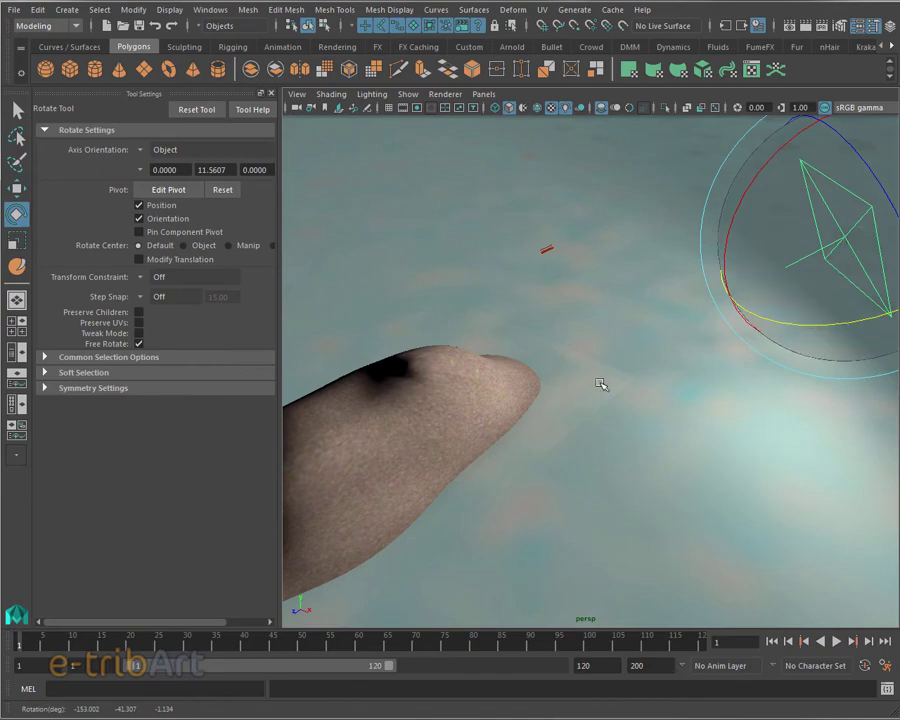
mouse_move(600, 384)
alt+mouse_down()
mouse_move(508, 374)
mouse_move(675, 360)
mouse_move(666, 358)
alt+mouse_up()
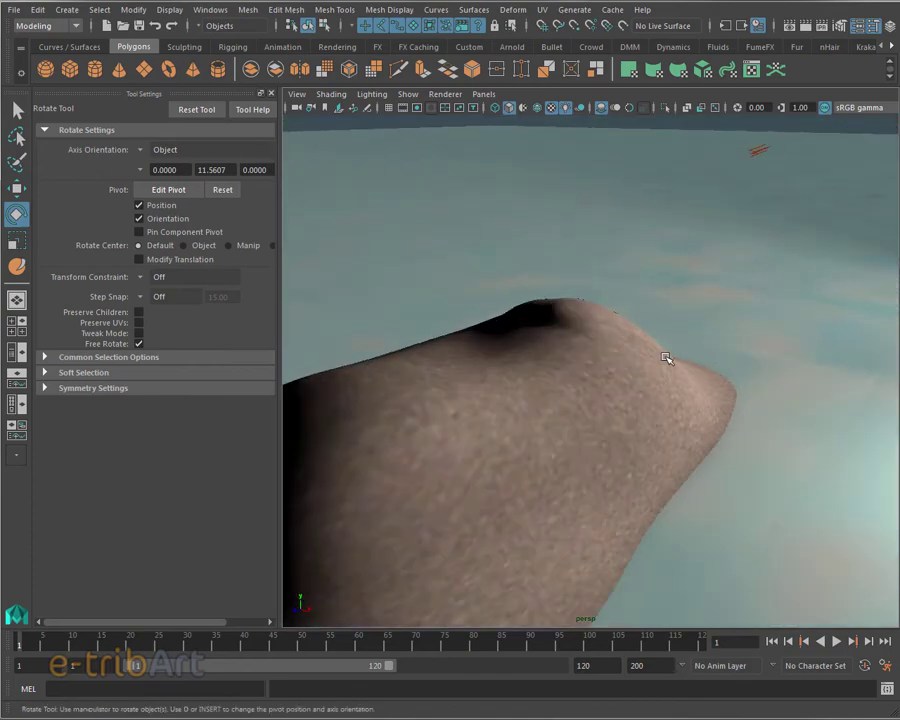
mouse_move(671, 357)
alt+middle_down()
mouse_move(789, 346)
mouse_move(731, 346)
mouse_move(755, 357)
mouse_move(744, 350)
alt+middle_up()
mouse_move(744, 350)
alt+right_down()
mouse_move(716, 352)
mouse_move(712, 338)
mouse_move(723, 341)
alt+right_up()
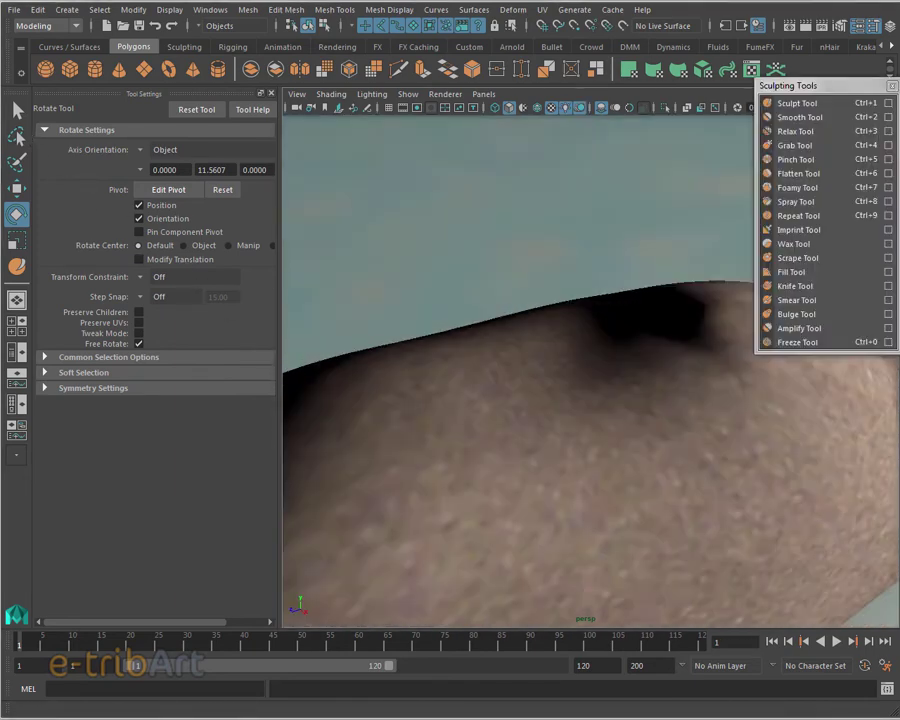
- Select the terrain mesh and activate the Sculpt Tool
drag(820, 86, 827, 57)
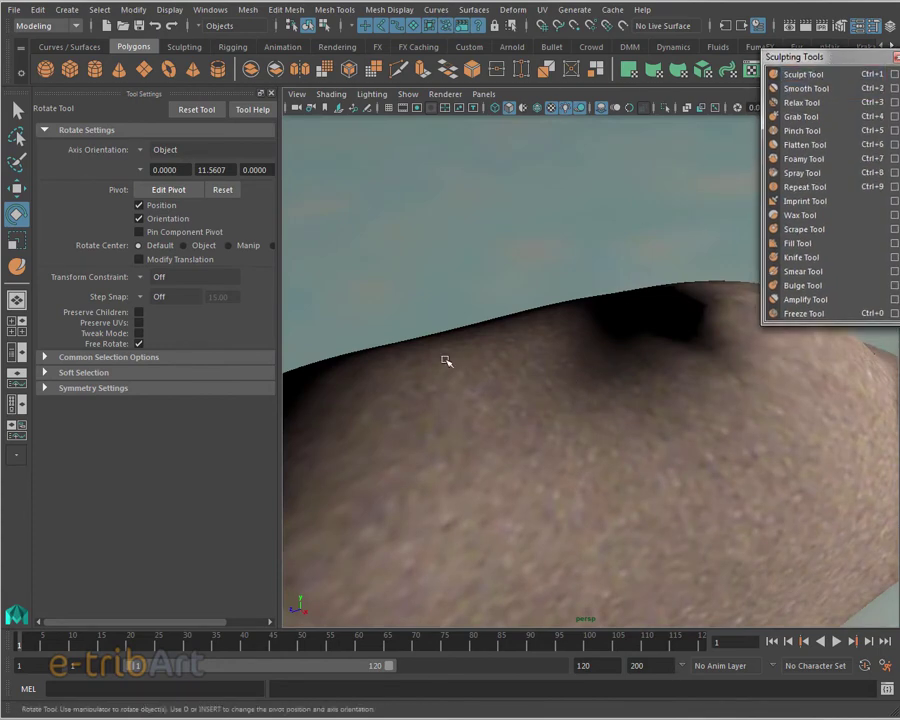
click(17, 110)
click(446, 428)
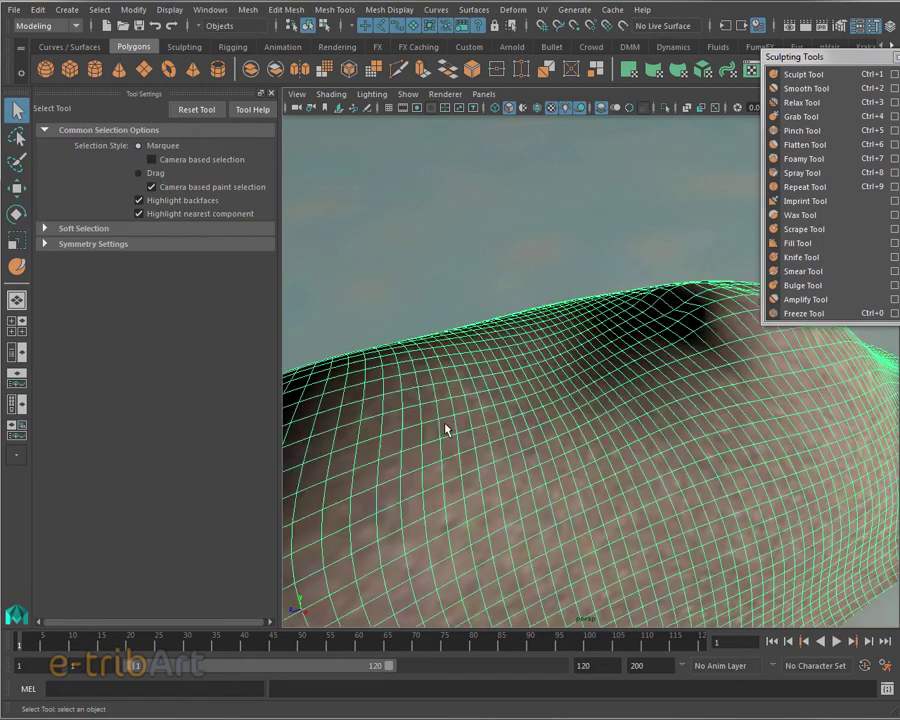
click(15, 266)
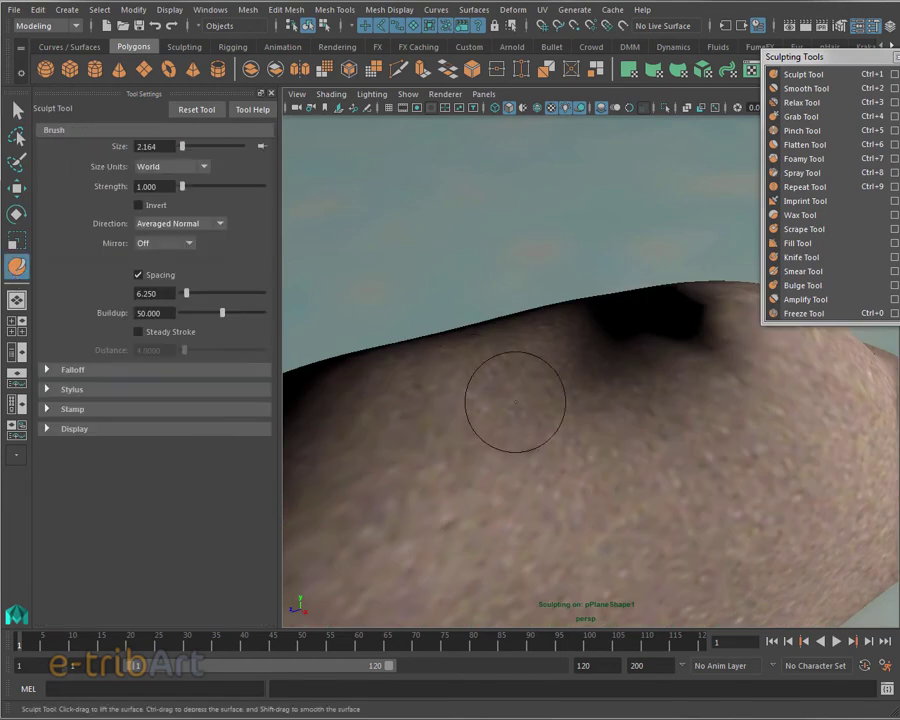
- Sculpt two shallow dents into the upper slope and shrink the brush to 1.430
alt+drag(585, 410, 643, 472)
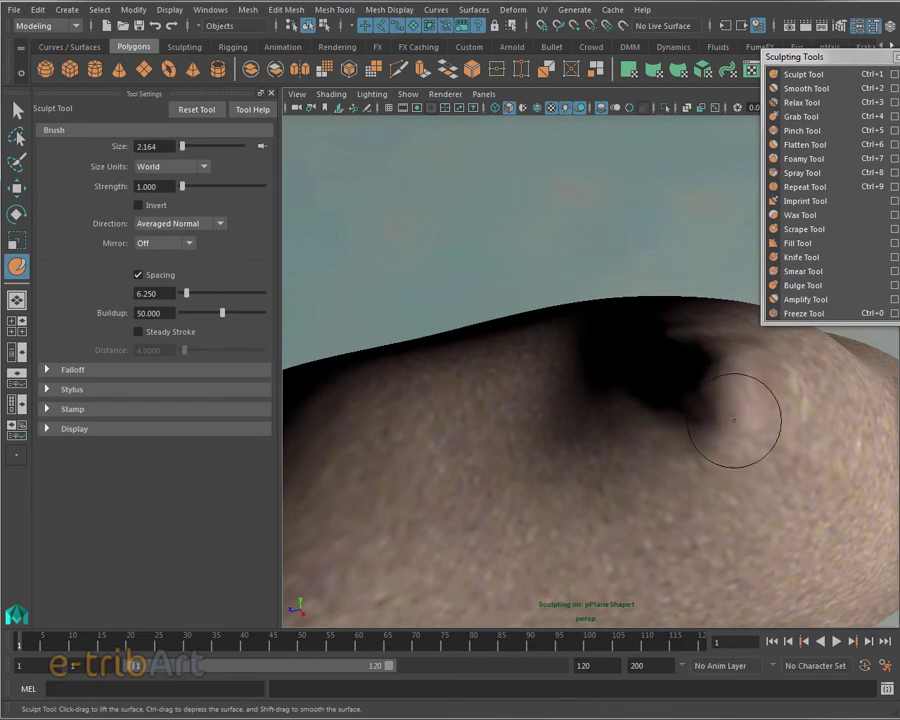
mouse_move(733, 412)
alt+mouse_down()
mouse_move(643, 427)
mouse_move(478, 422)
mouse_move(661, 396)
mouse_move(647, 460)
mouse_move(641, 414)
mouse_move(687, 472)
mouse_move(643, 474)
mouse_move(699, 470)
mouse_move(679, 475)
mouse_move(617, 434)
alt+mouse_up()
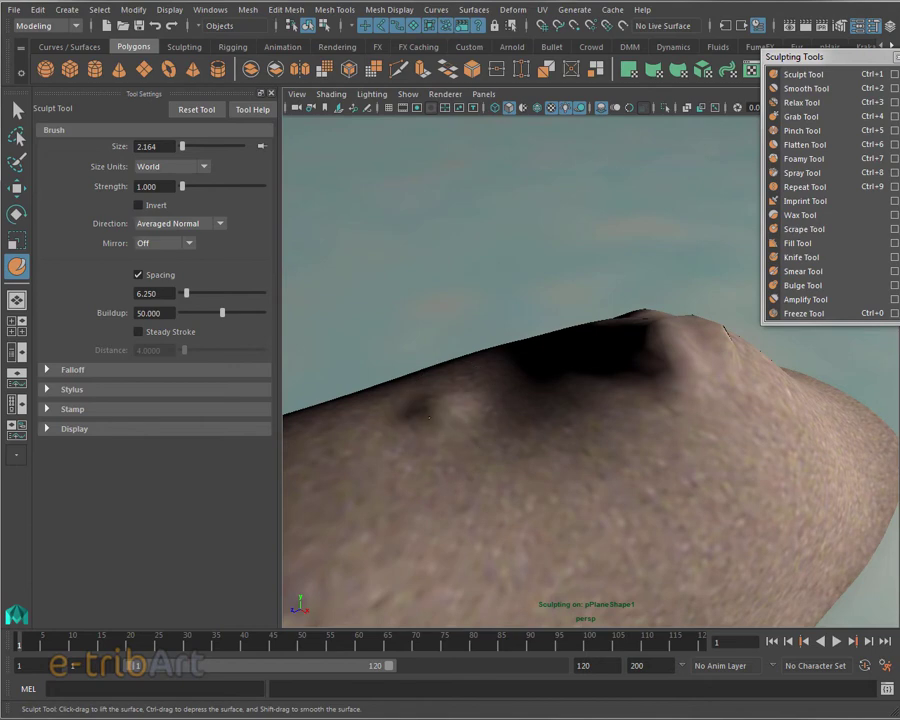
mouse_move(442, 442)
alt+mouse_down()
mouse_move(474, 466)
mouse_move(534, 410)
mouse_move(482, 432)
alt+mouse_up()
drag(542, 452, 597, 413)
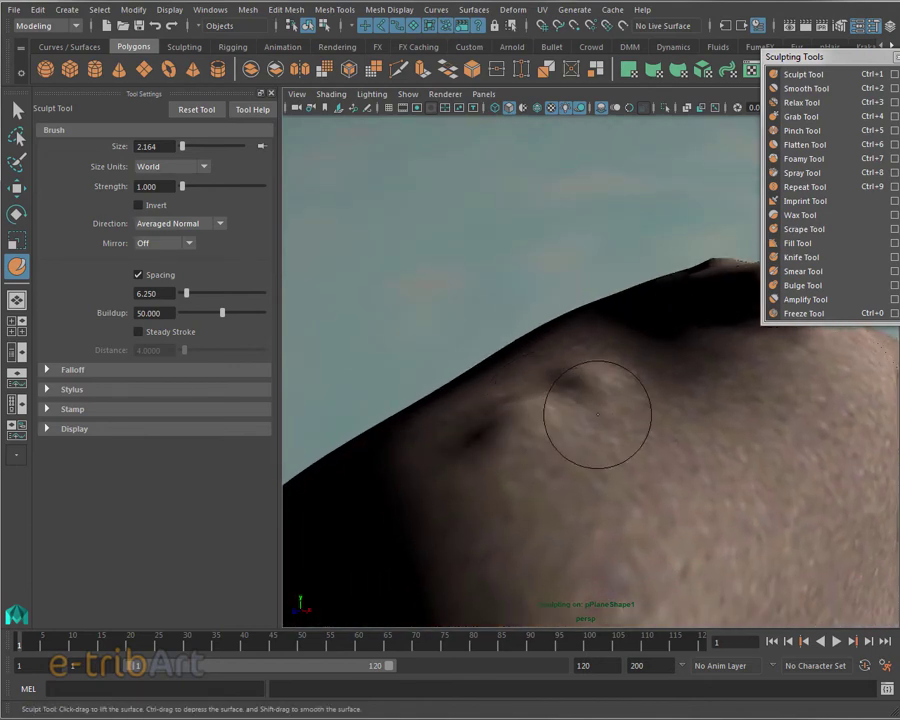
mouse_move(546, 466)
alt+mouse_down()
mouse_move(430, 516)
mouse_move(400, 540)
alt+mouse_up()
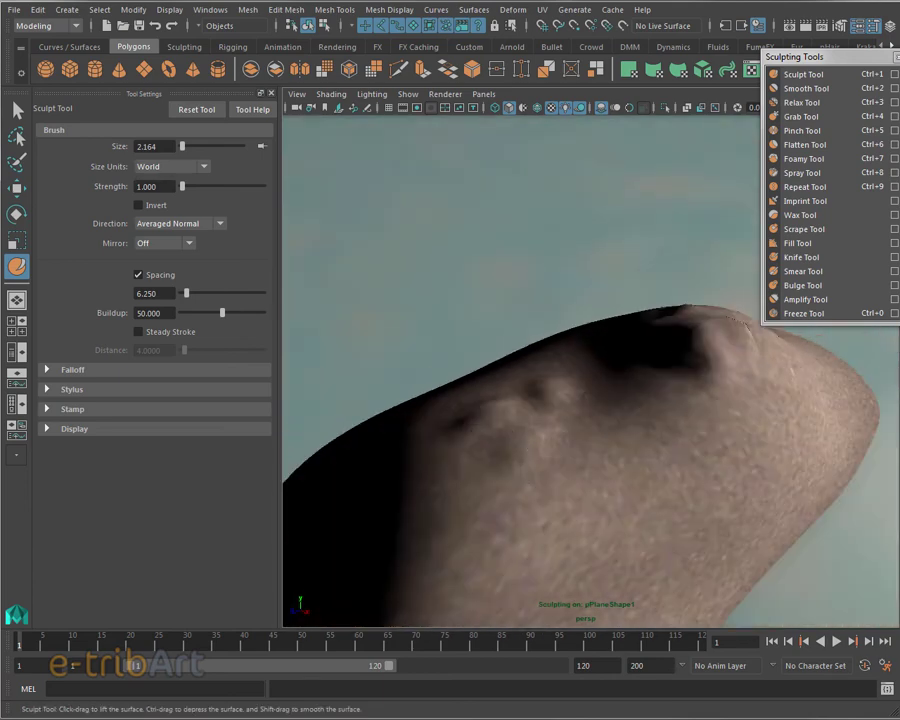
drag(514, 458, 486, 474)
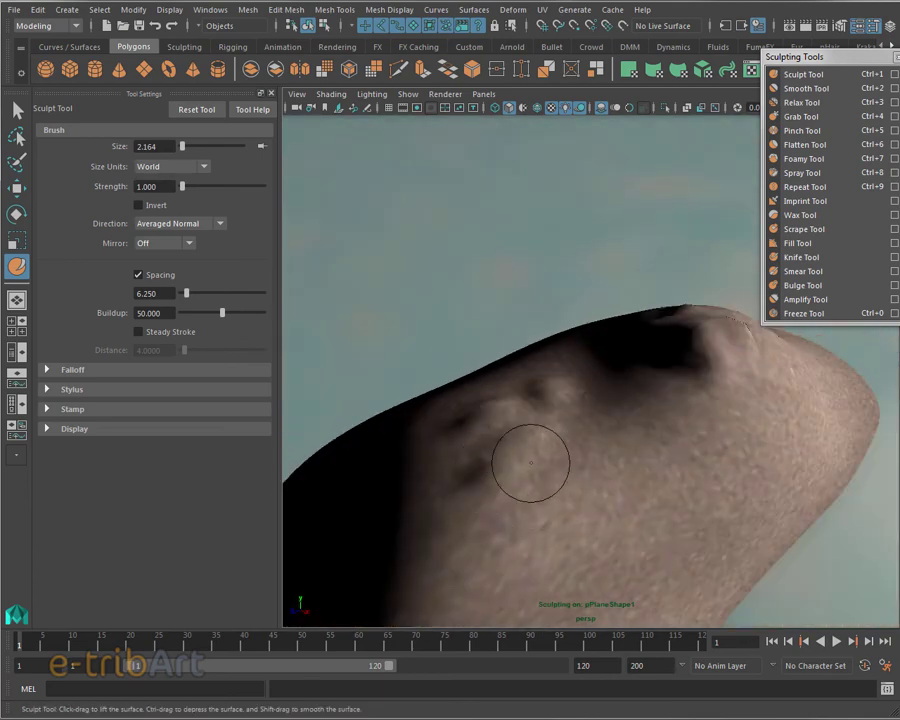
mouse_move(578, 479)
alt+mouse_down()
mouse_move(657, 426)
mouse_move(683, 436)
mouse_move(643, 446)
alt+mouse_up()
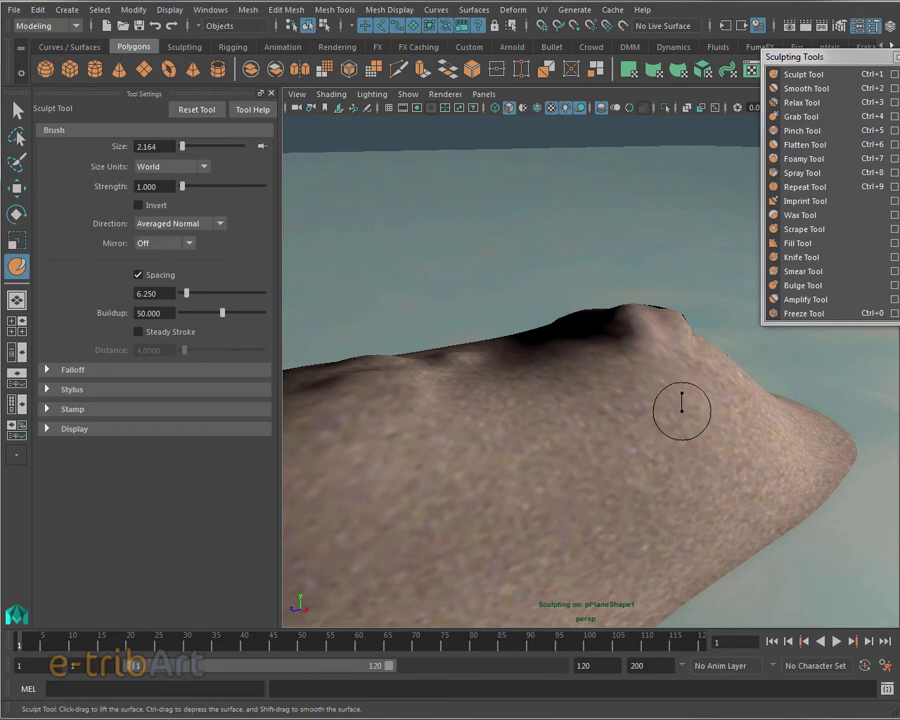
drag(681, 408, 671, 410)
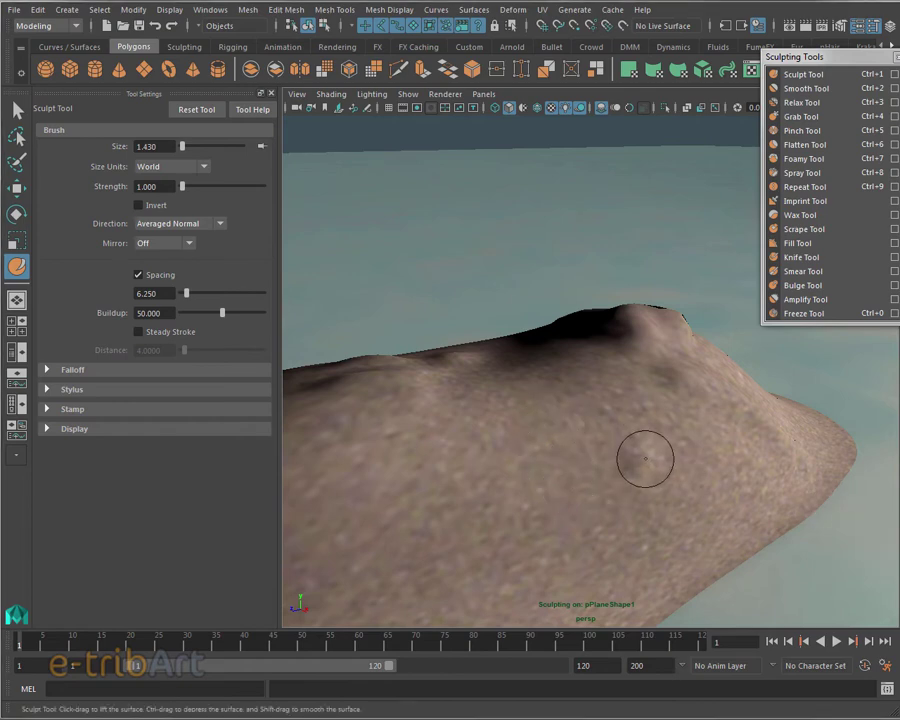
- Enlarge the brush to about 2.3, carve grooves down the lower slope, then reduce it to 2.063
drag(642, 458, 680, 458)
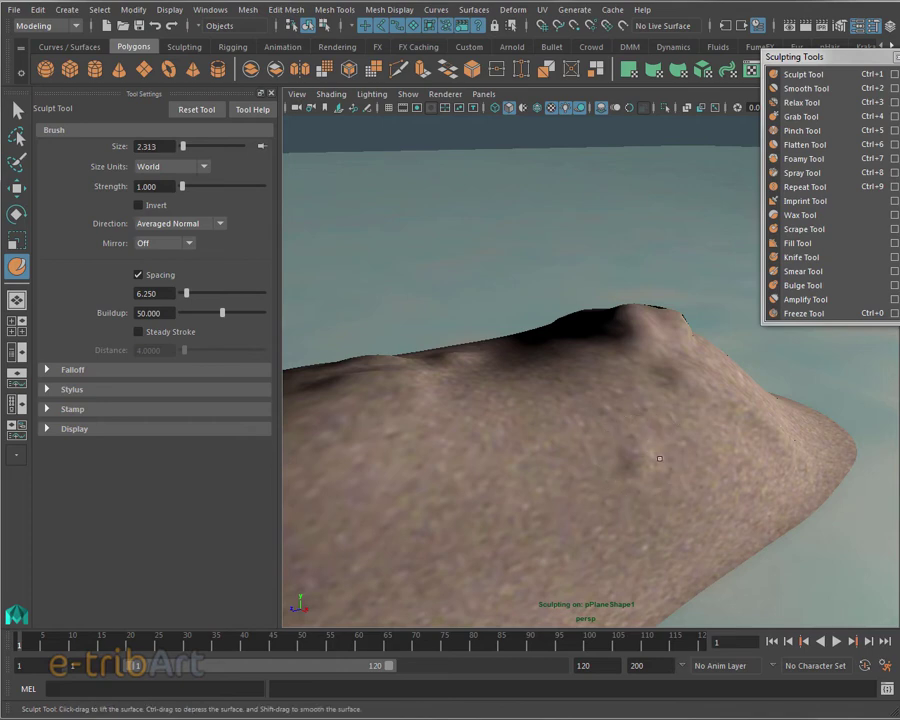
drag(620, 425, 742, 498)
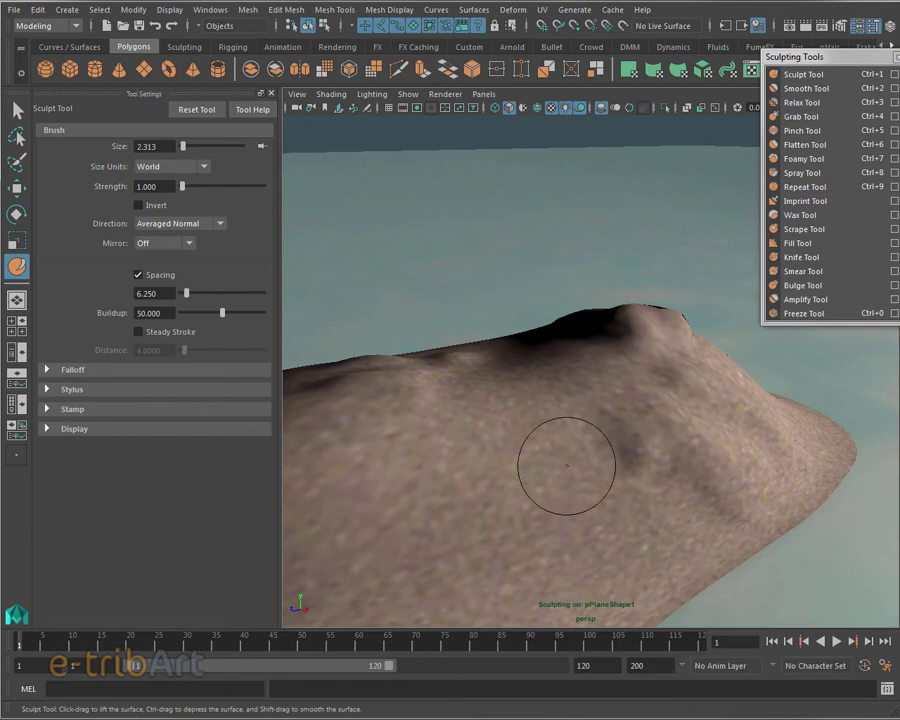
mouse_move(565, 466)
mouse_down()
mouse_move(590, 475)
mouse_move(630, 535)
mouse_up()
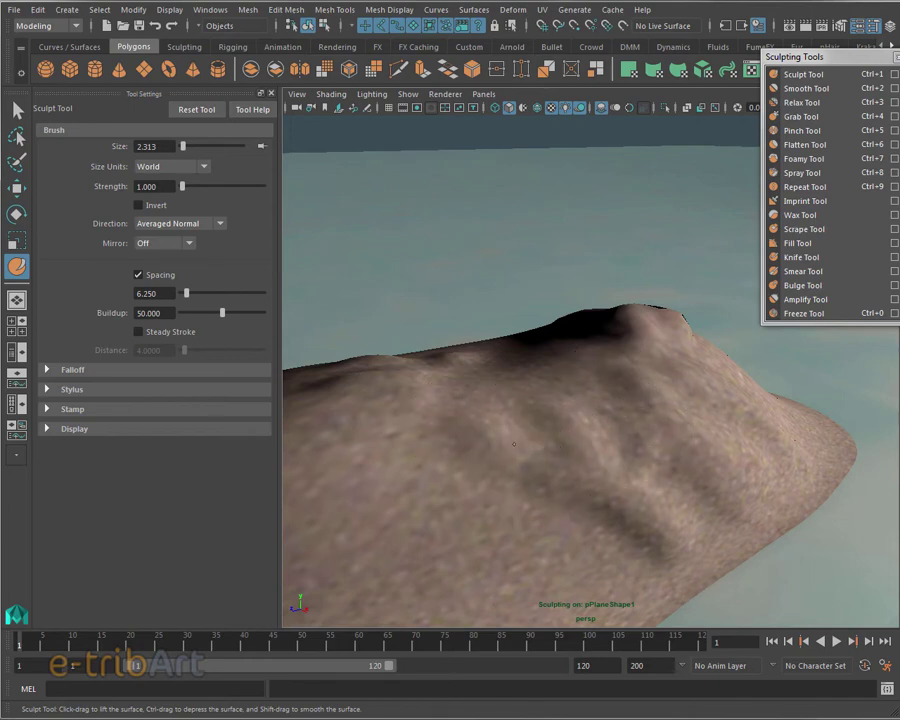
mouse_move(530, 474)
mouse_down()
mouse_move(575, 473)
mouse_move(650, 545)
mouse_up()
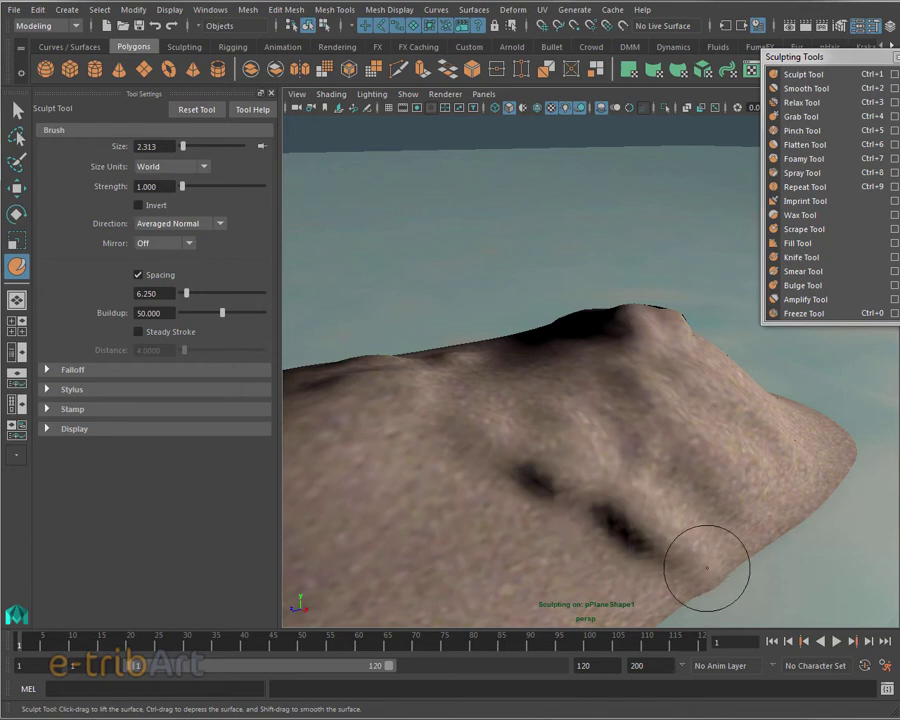
mouse_move(693, 488)
alt+mouse_down()
mouse_move(722, 499)
mouse_move(643, 518)
mouse_move(705, 490)
alt+mouse_up()
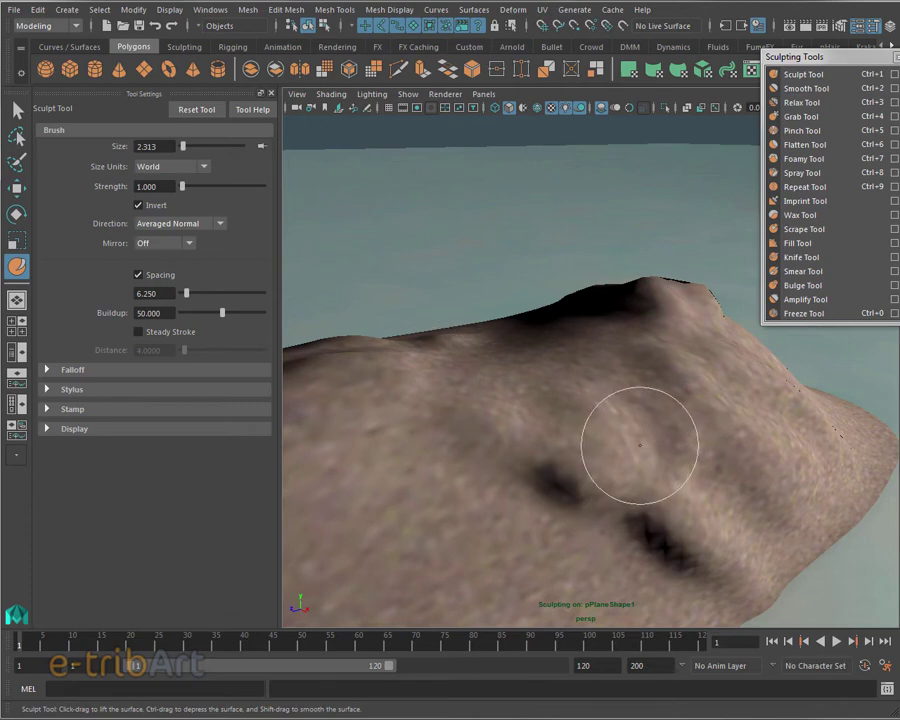
drag(640, 444, 600, 430)
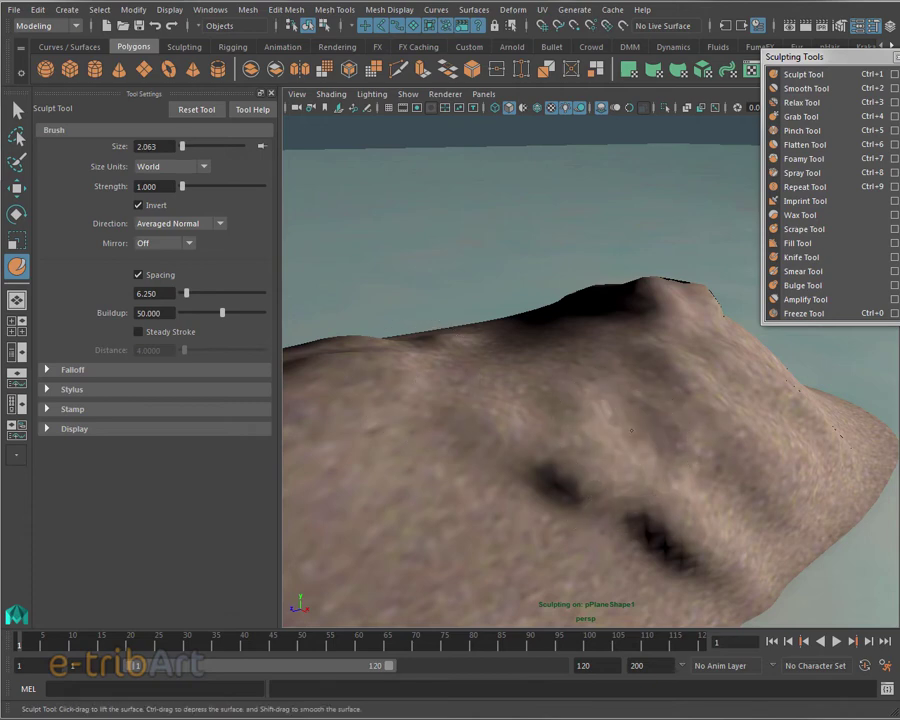
alt+drag(733, 602, 683, 466)
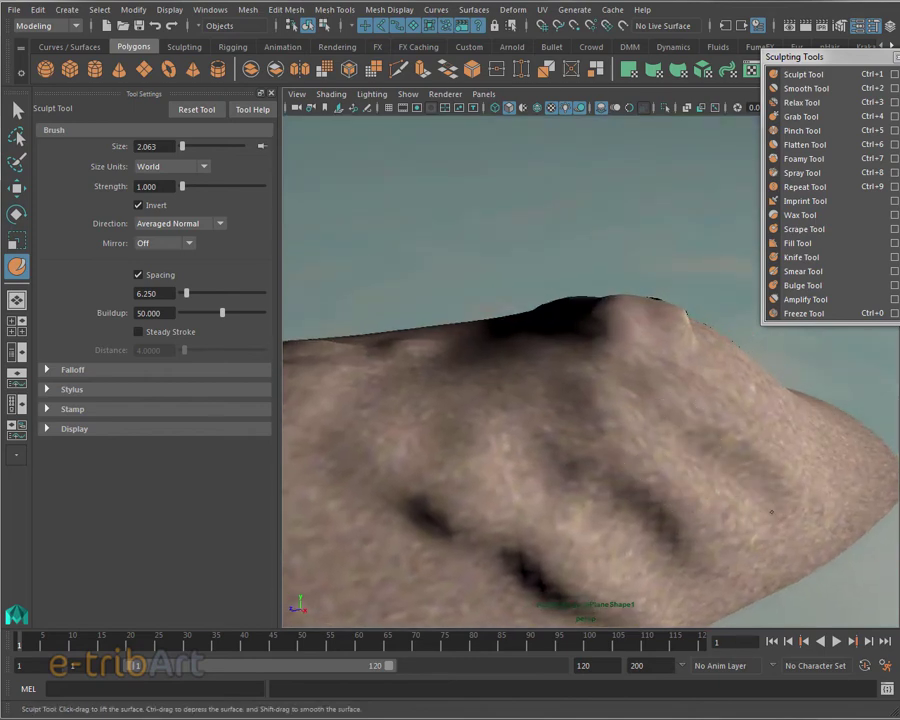
alt+drag(760, 525, 742, 522)
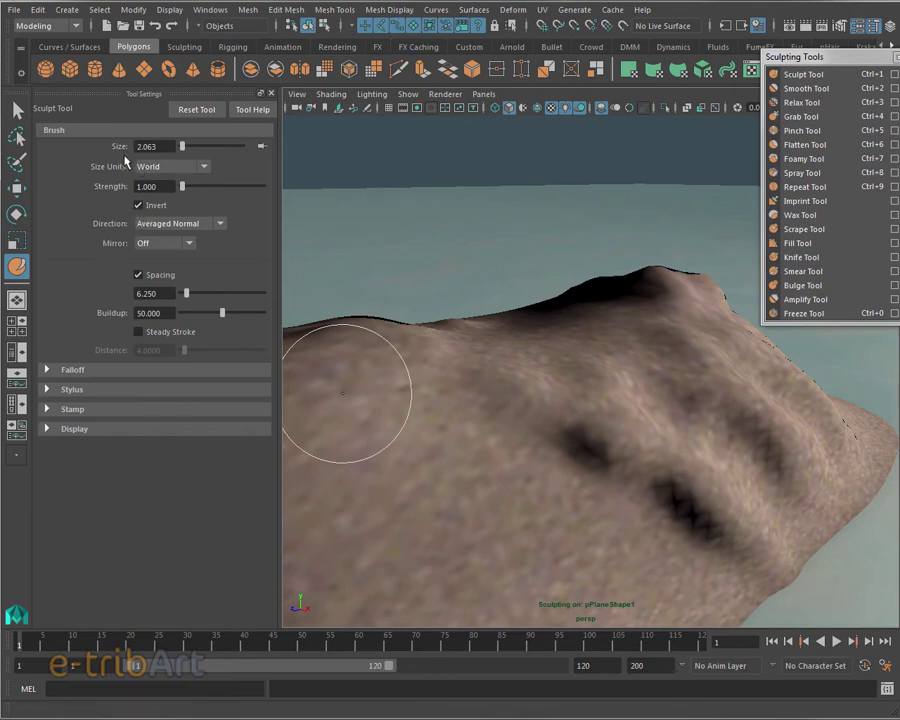
click(105, 372)
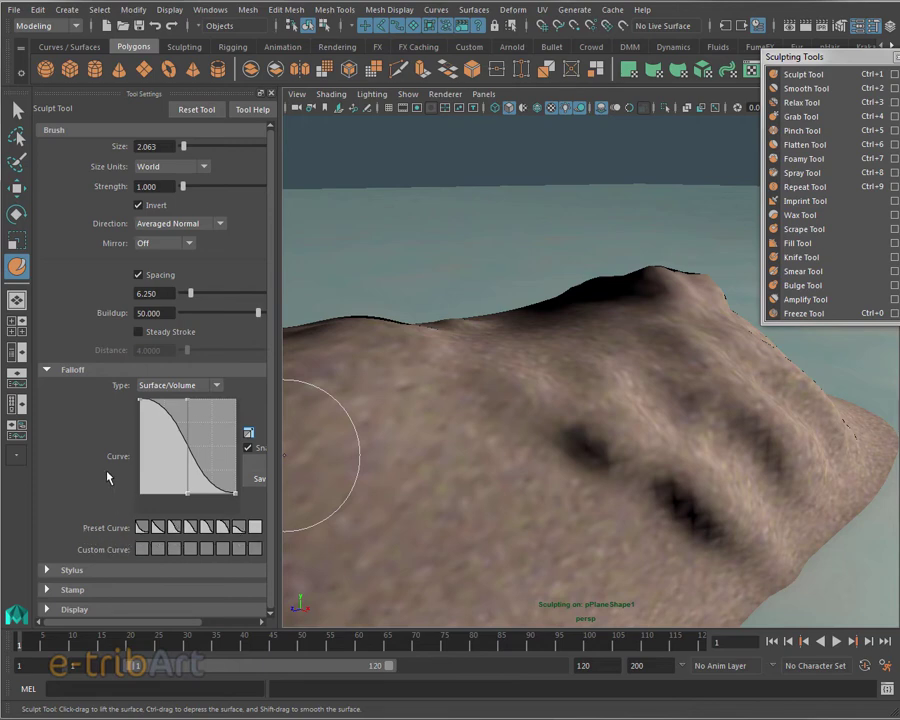
click(80, 570)
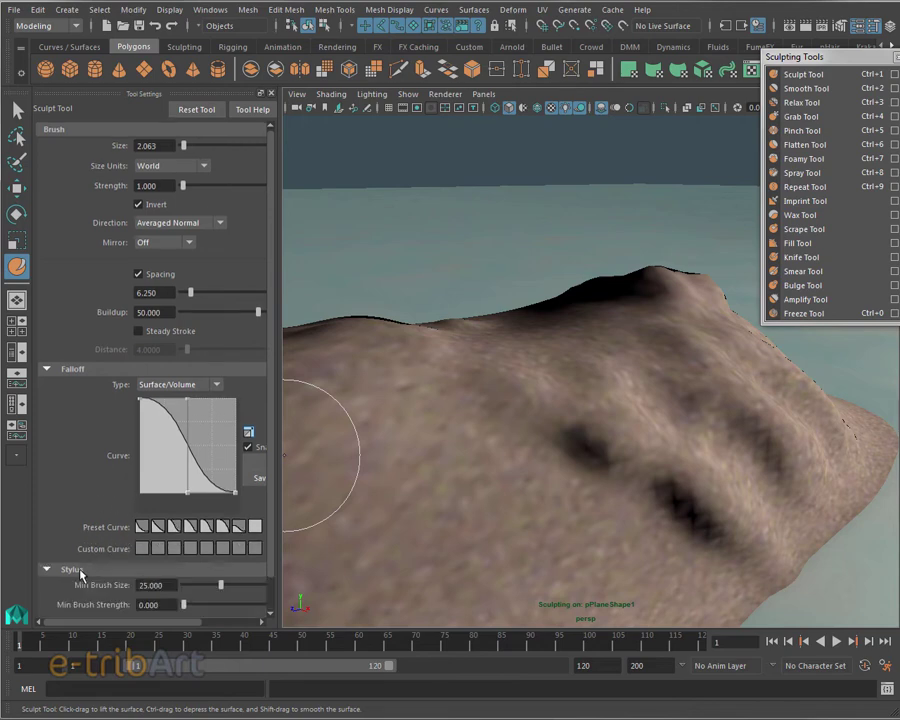
scroll(80, 573, down, 2)
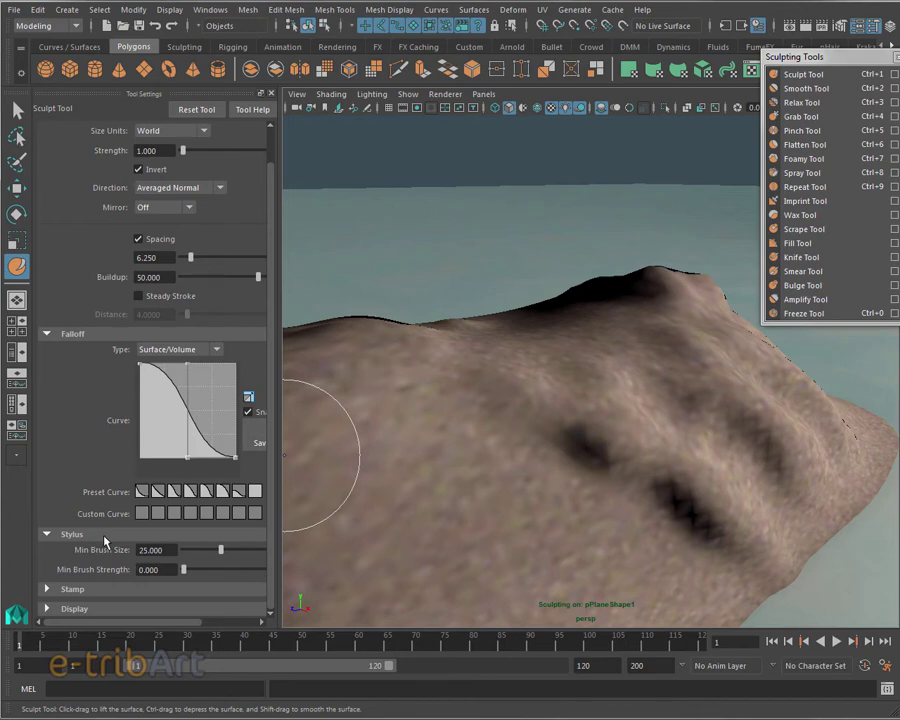
click(105, 537)
click(99, 591)
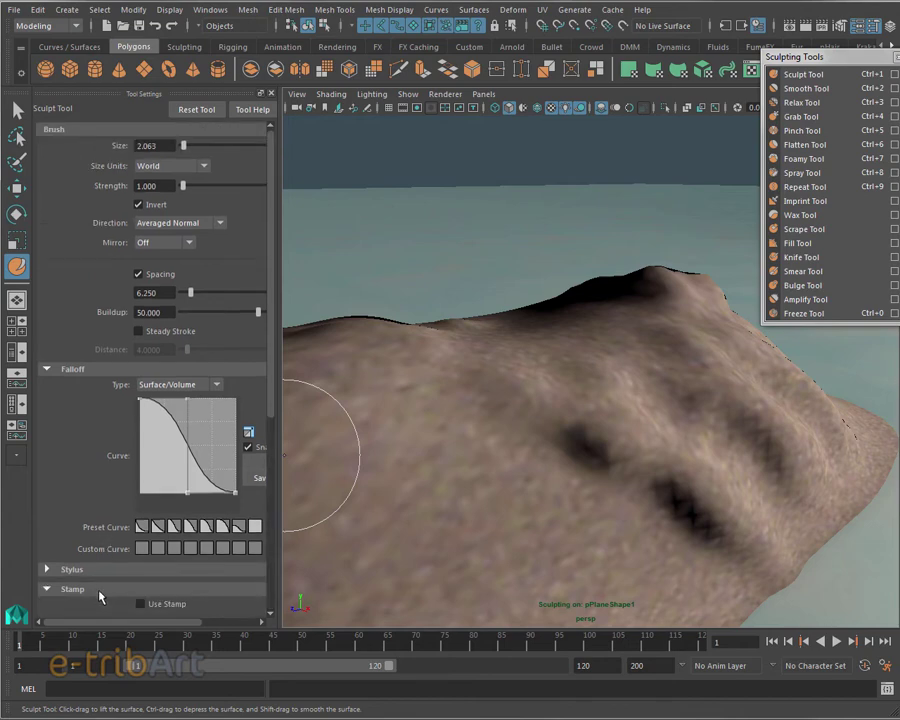
scroll(100, 596, down, 3)
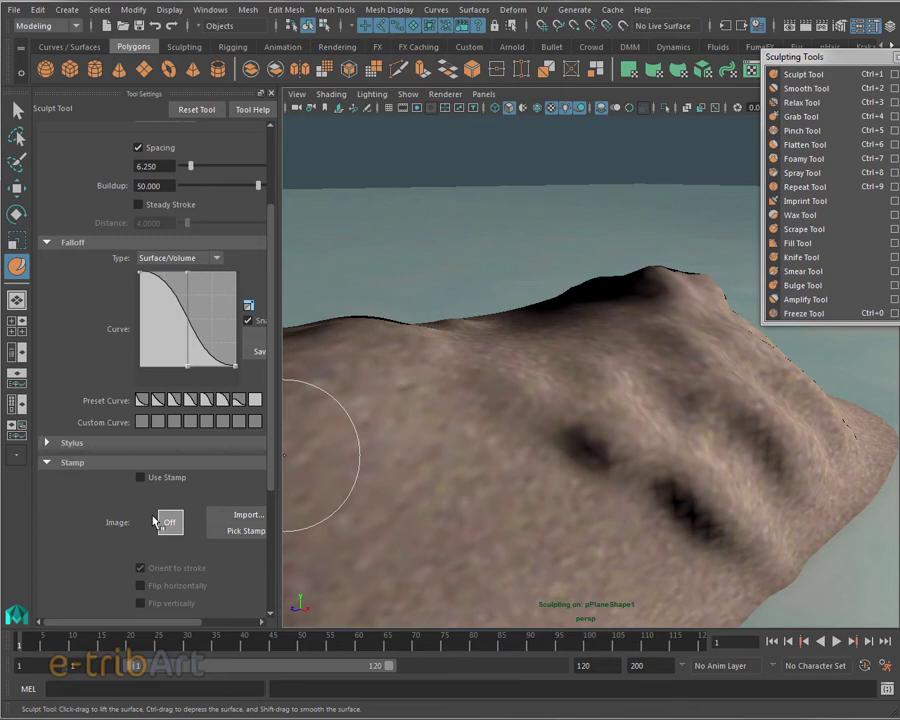
click(81, 467)
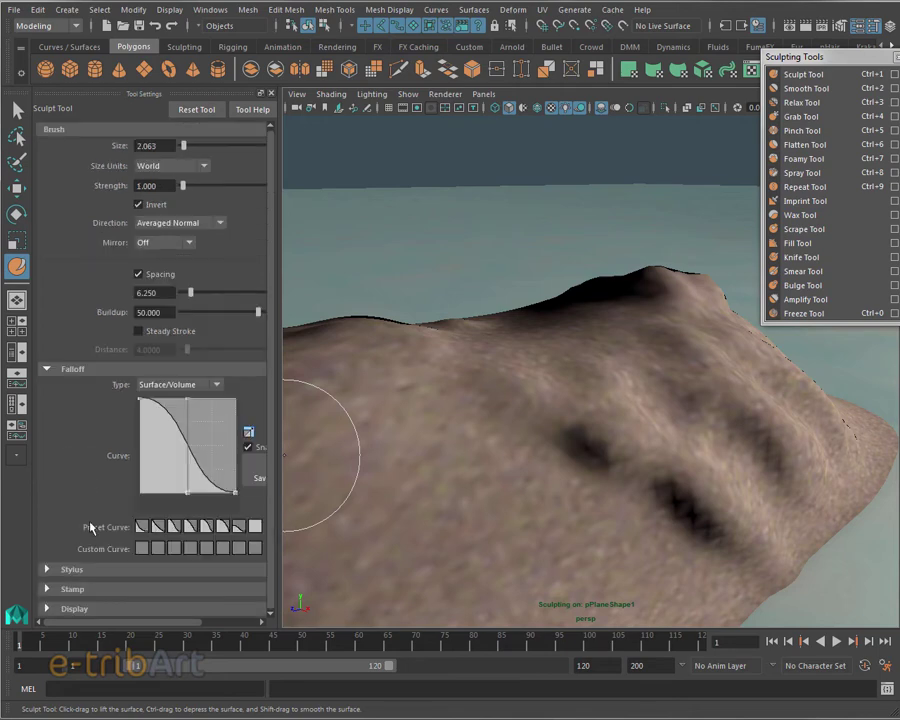
- Smooth out the dark dent on the cliff slope with the Smooth Tool (size 2.063, strength 75)
click(103, 609)
mouse_move(600, 450)
alt+mouse_down()
mouse_move(587, 477)
mouse_move(595, 474)
alt+mouse_up()
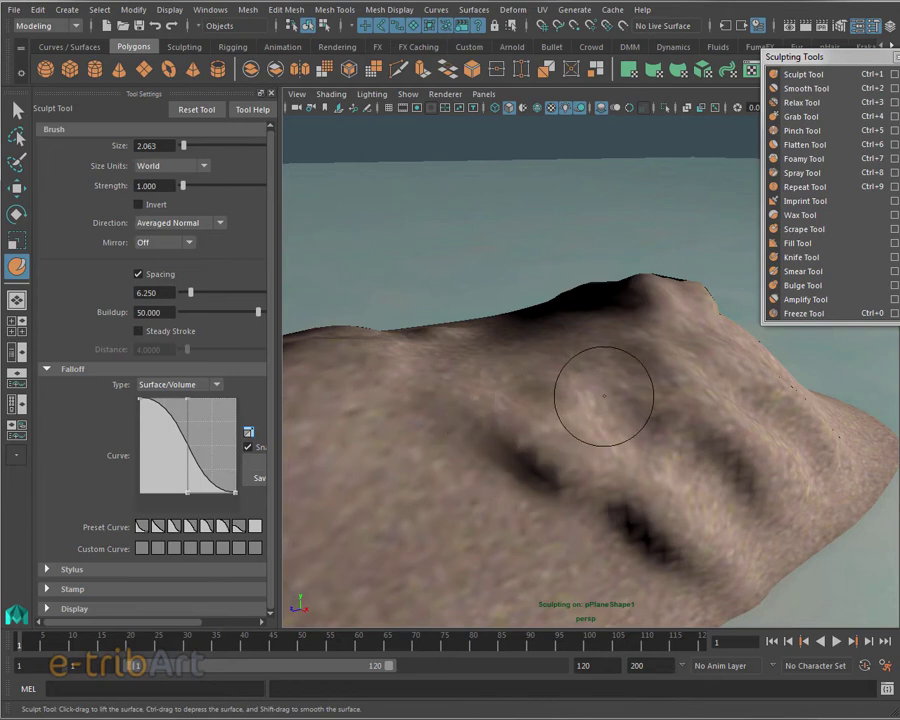
alt+drag(645, 390, 711, 508)
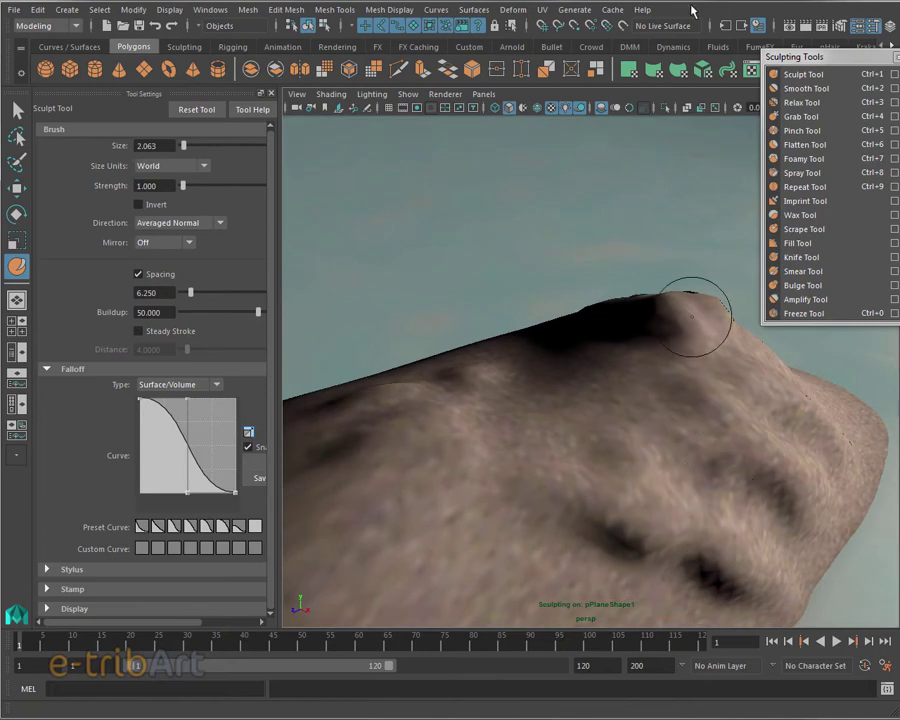
click(803, 88)
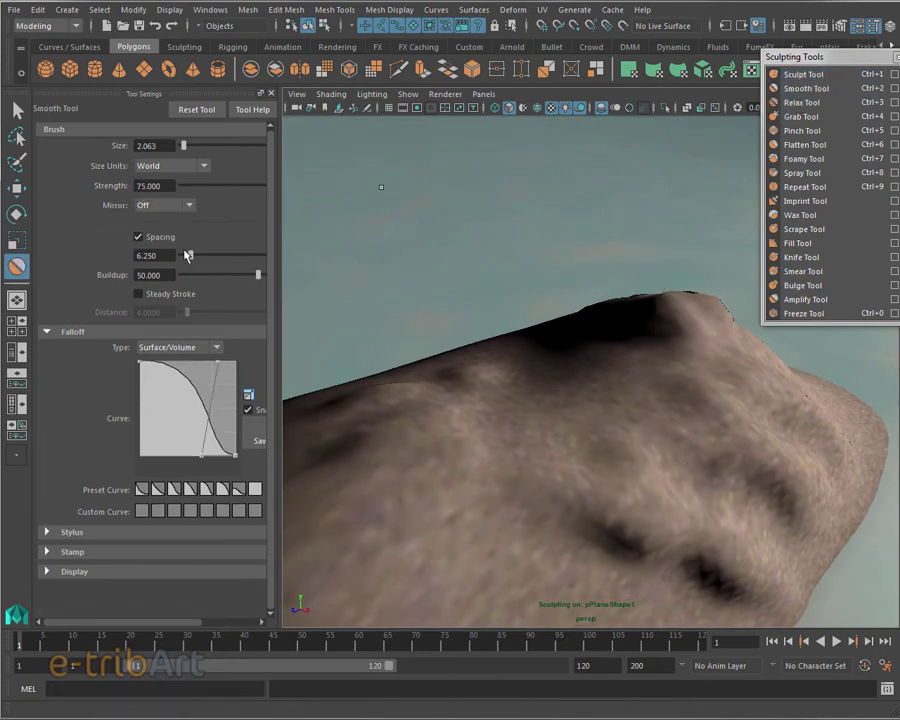
mouse_move(554, 462)
alt+mouse_down()
mouse_move(577, 468)
mouse_move(528, 450)
alt+mouse_up()
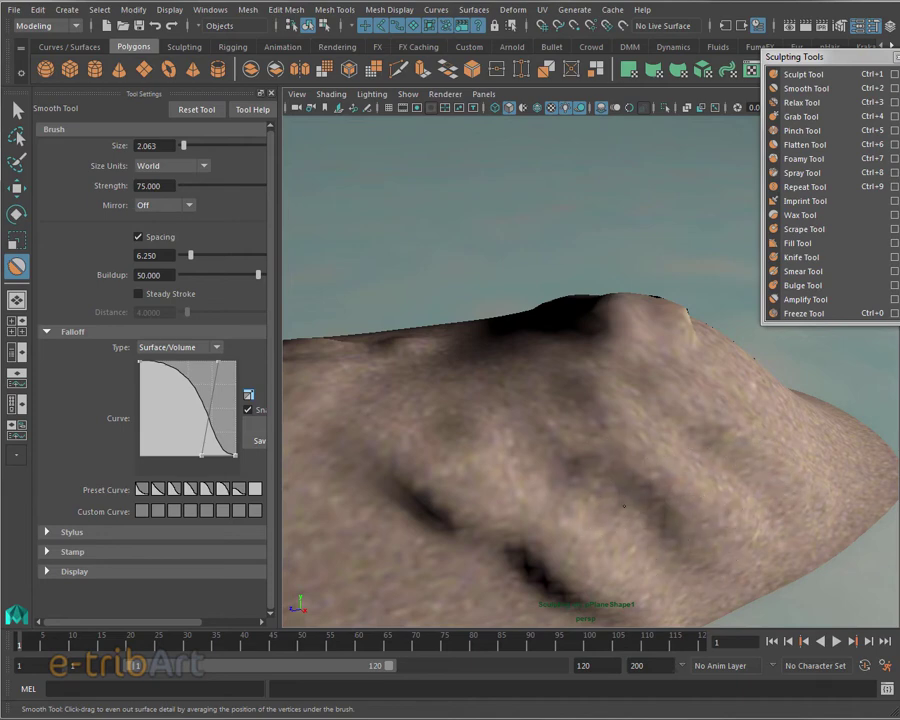
mouse_move(668, 528)
alt+mouse_down()
mouse_move(714, 536)
mouse_move(680, 532)
alt+mouse_up()
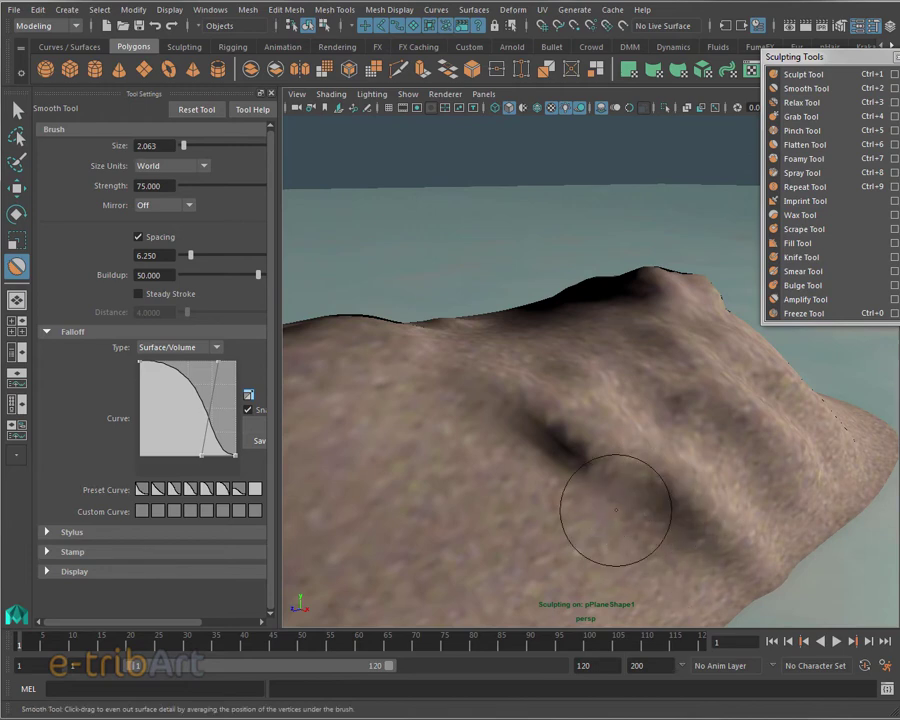
mouse_move(535, 426)
mouse_down()
mouse_move(592, 513)
mouse_move(572, 530)
mouse_move(612, 524)
mouse_move(600, 531)
mouse_up()
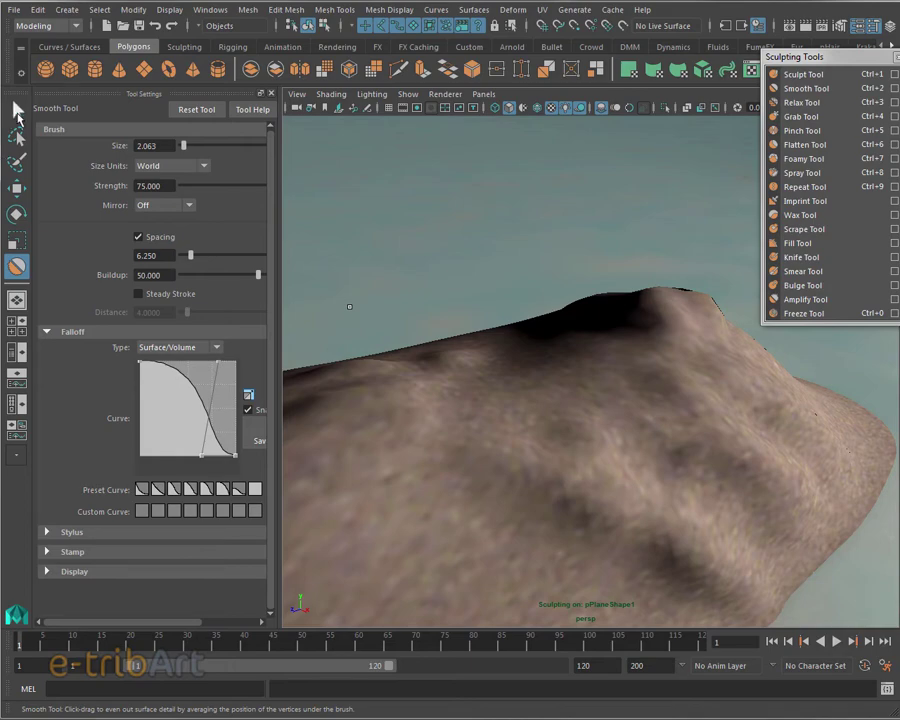
- Try the Relax Tool on the slope, then go back to the Sculpt Tool
click(17, 112)
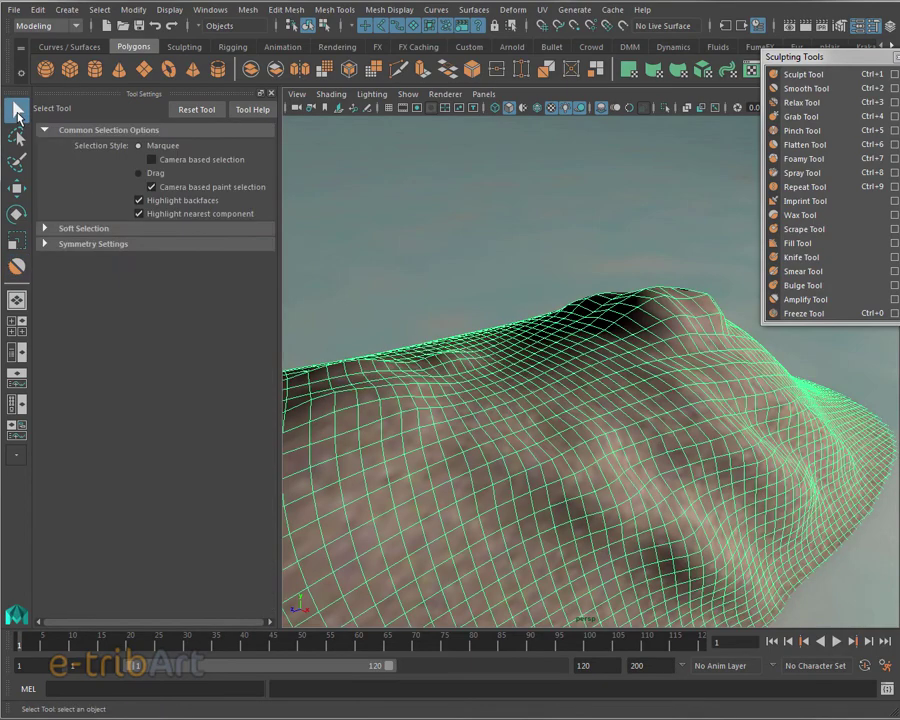
click(801, 102)
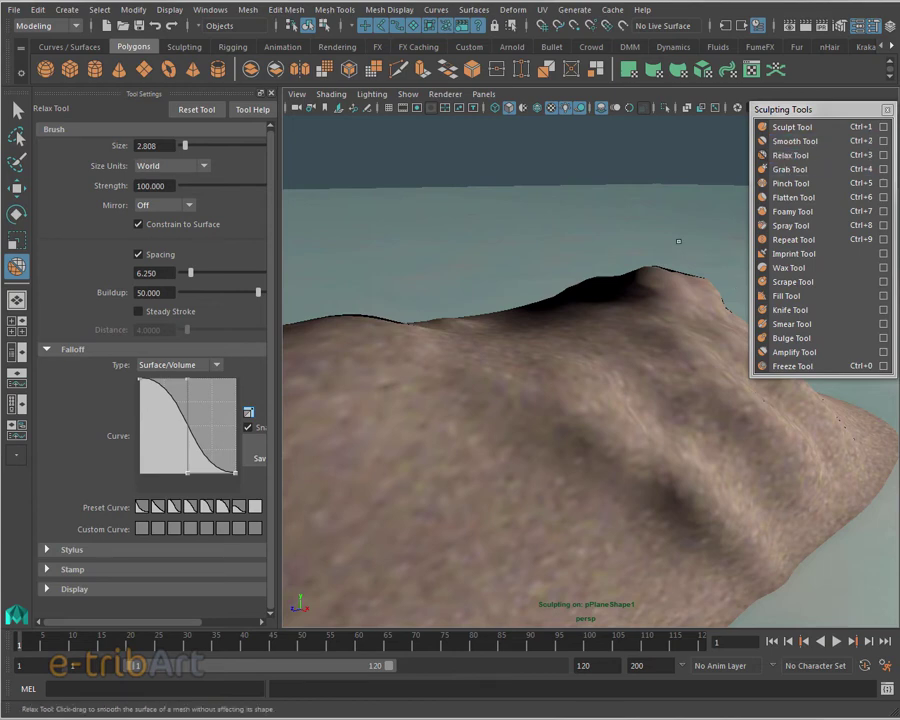
alt+drag(583, 402, 564, 410)
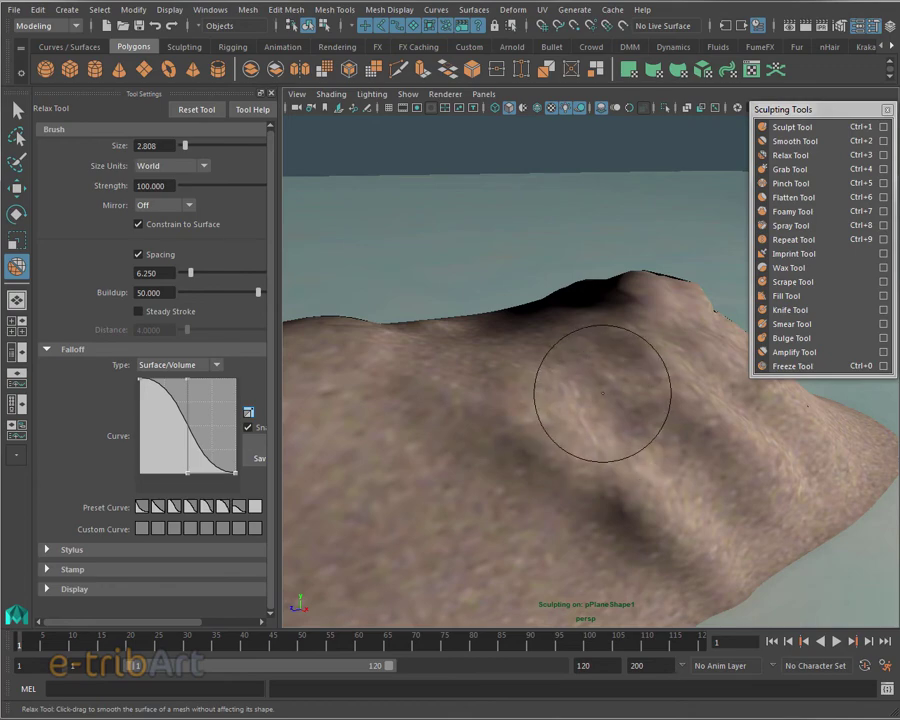
mouse_move(720, 420)
alt+mouse_down()
mouse_move(727, 436)
mouse_move(719, 436)
alt+mouse_up()
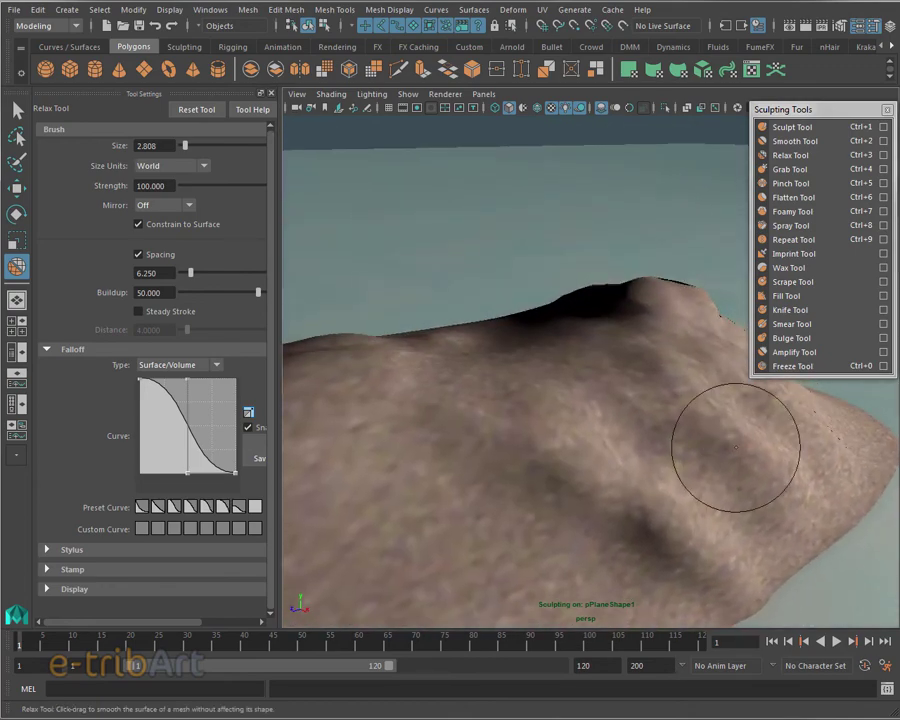
click(790, 128)
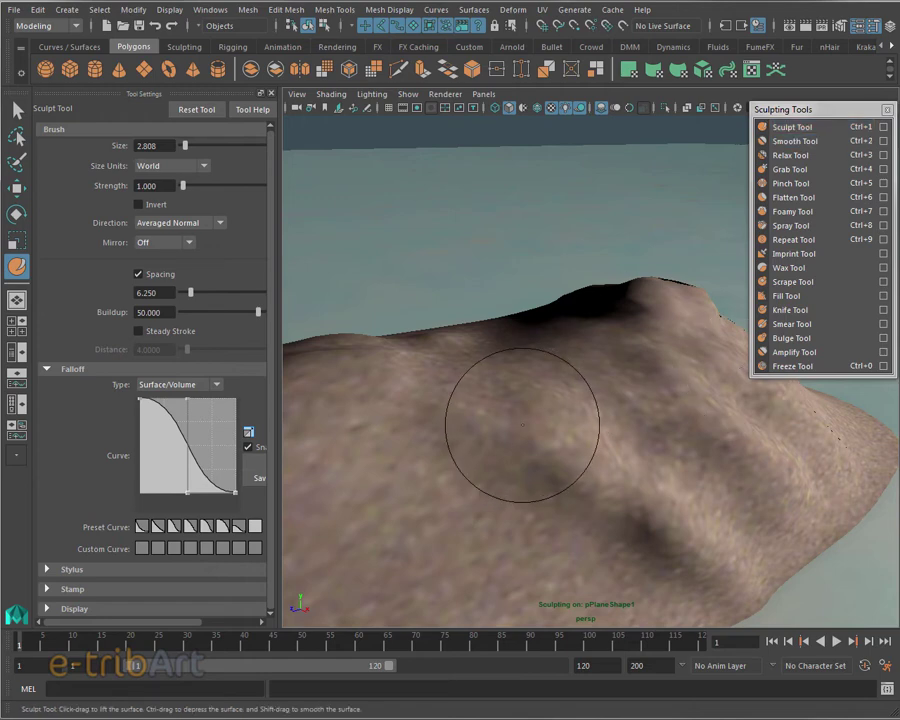
- Raise a creased ridge on the slope and deepen its existing dents
drag(522, 423, 580, 470)
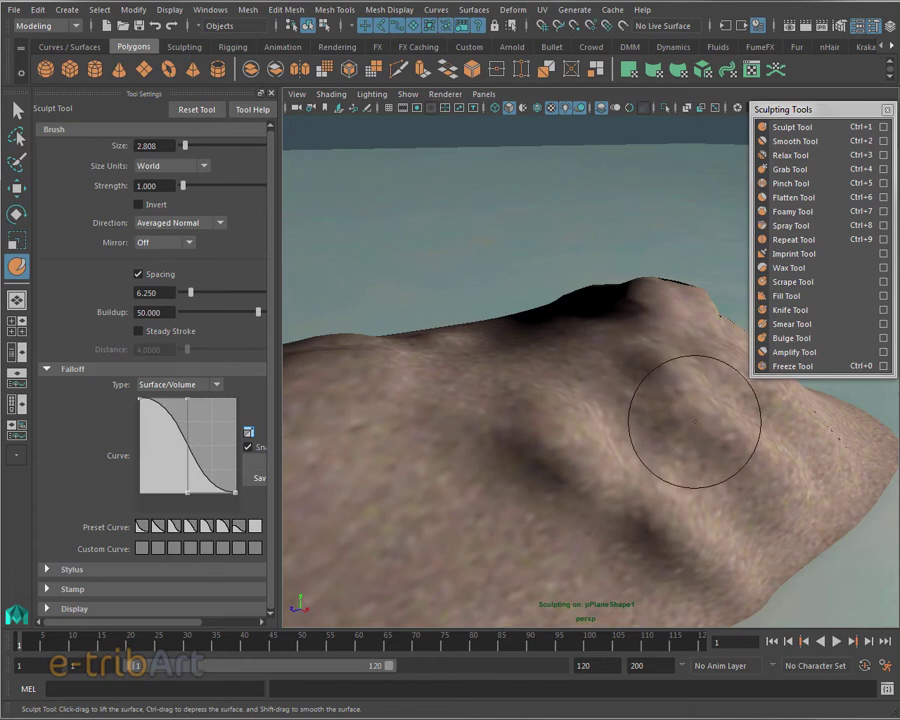
mouse_move(693, 418)
alt+mouse_down()
mouse_move(639, 428)
mouse_move(685, 442)
mouse_move(666, 476)
alt+mouse_up()
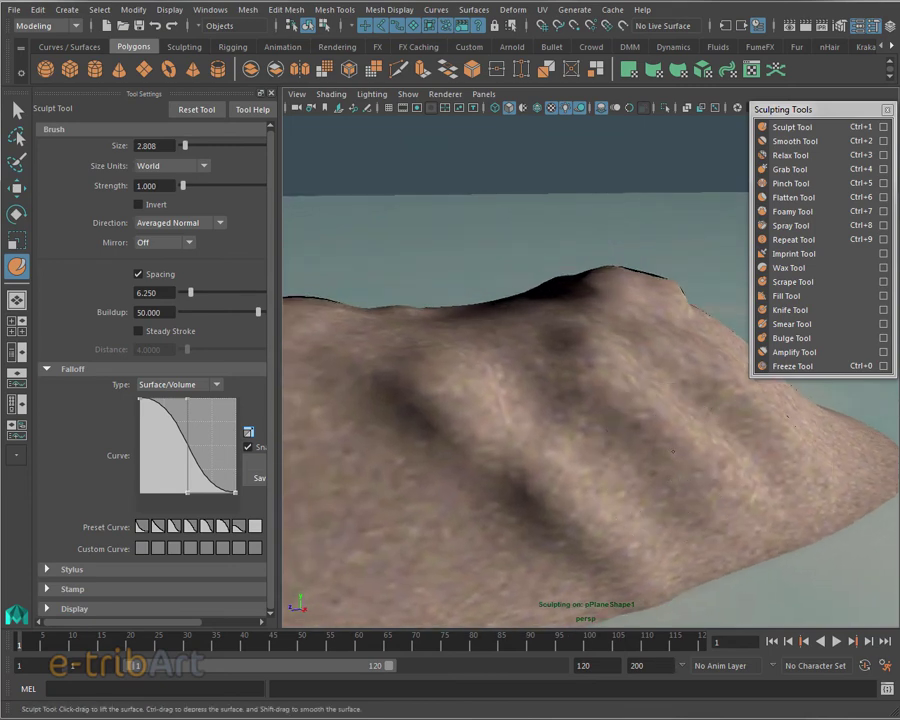
mouse_move(613, 492)
alt+mouse_down()
mouse_move(637, 490)
mouse_move(632, 472)
alt+mouse_up()
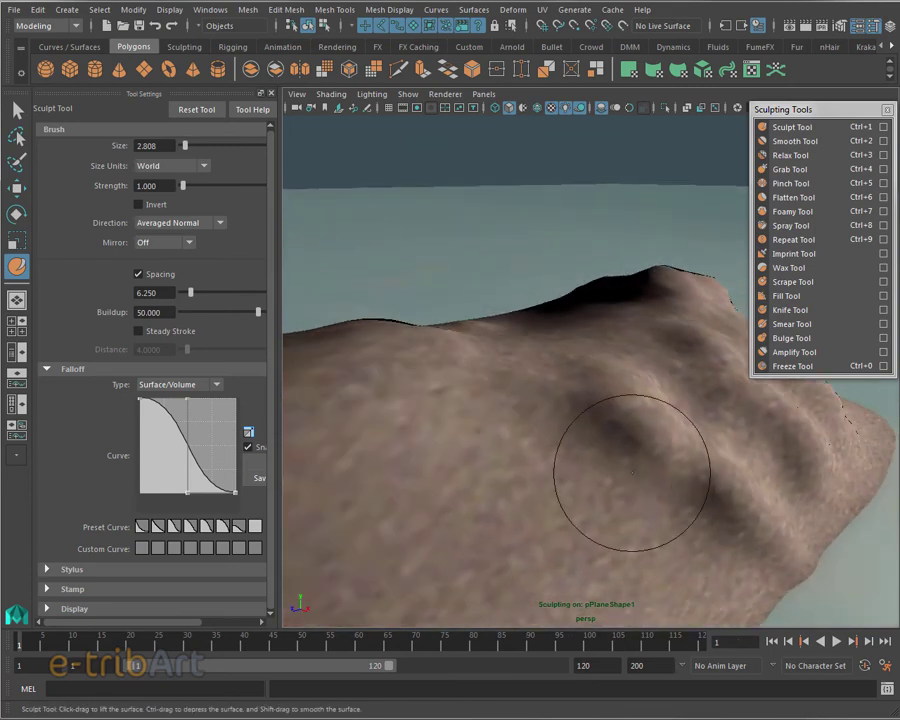
ctrl+drag(582, 442, 590, 430)
mouse_move(669, 498)
ctrl+mouse_down()
mouse_move(693, 503)
mouse_move(662, 524)
mouse_move(678, 521)
ctrl+mouse_up()
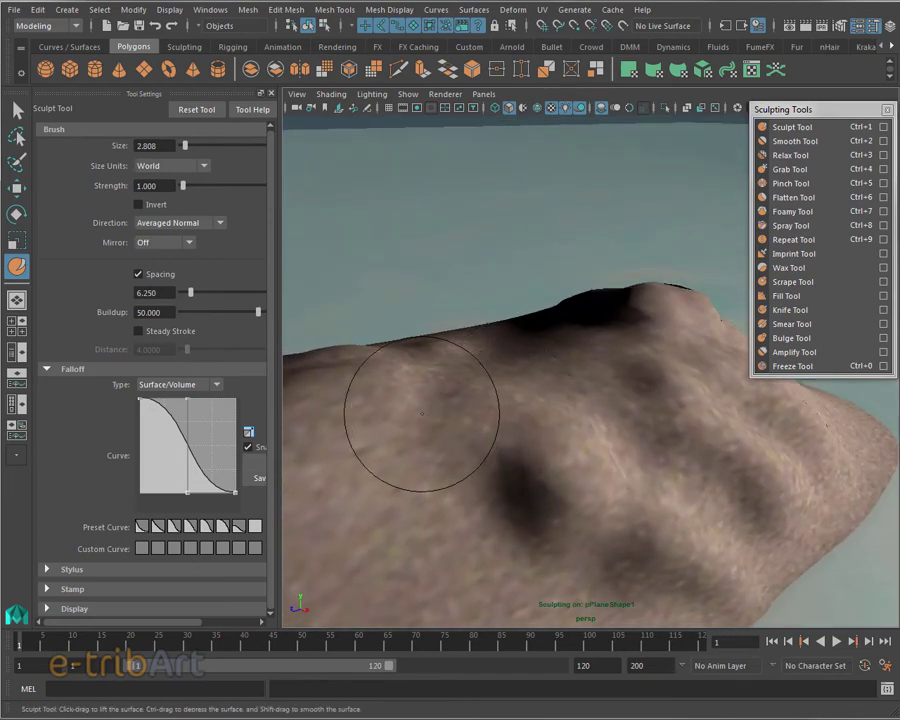
- Carve new dents into the upper slope, then view the whole terrain
mouse_move(400, 416)
alt+mouse_down()
mouse_move(478, 444)
mouse_move(460, 440)
mouse_move(469, 444)
mouse_move(522, 452)
mouse_move(520, 440)
mouse_move(361, 351)
alt+mouse_up()
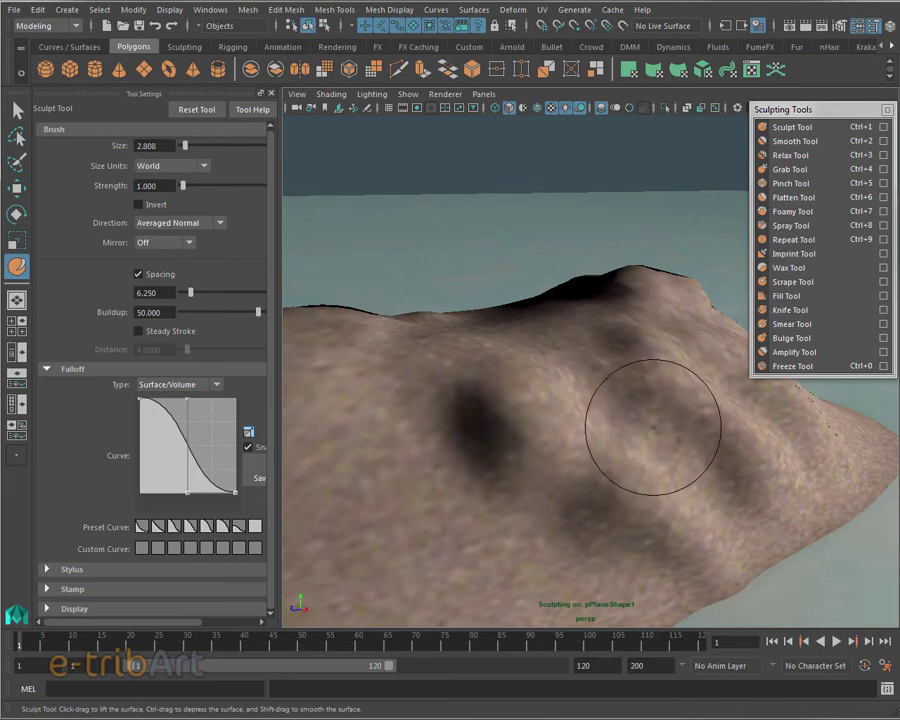
alt+drag(669, 388, 663, 398)
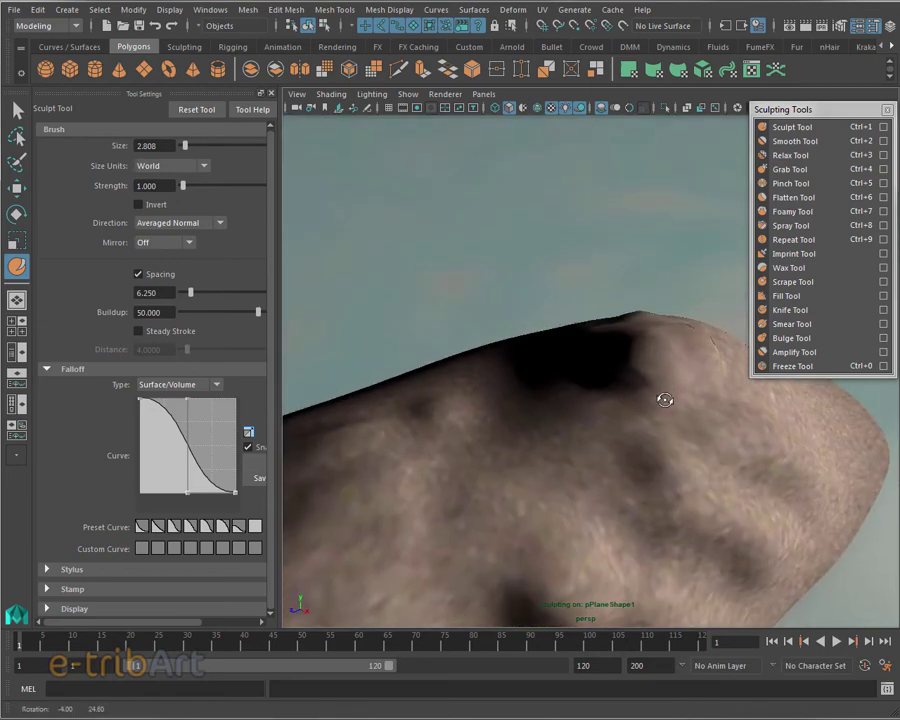
drag(470, 381, 310, 440)
alt+drag(493, 452, 490, 430)
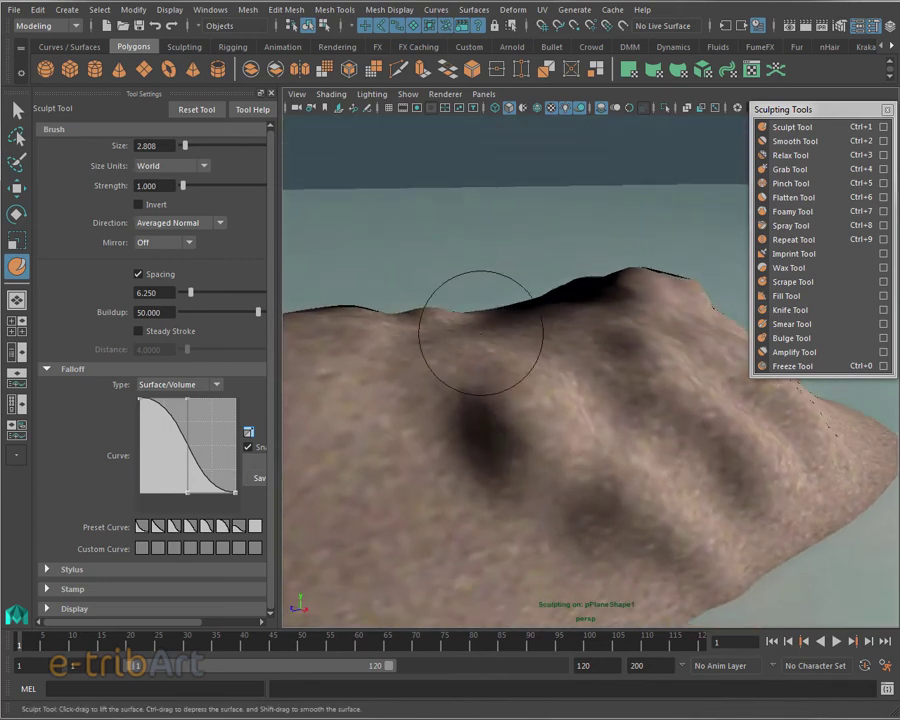
- Smooth the harshest dark dent on the slope, lowering Smooth Tool strength to 40
click(815, 146)
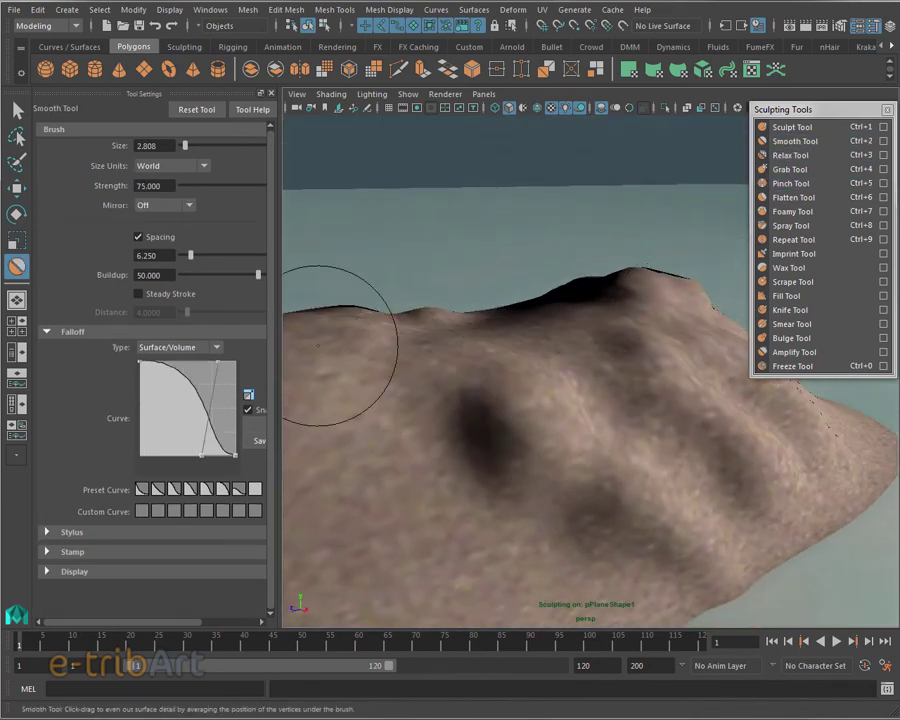
drag(526, 416, 518, 464)
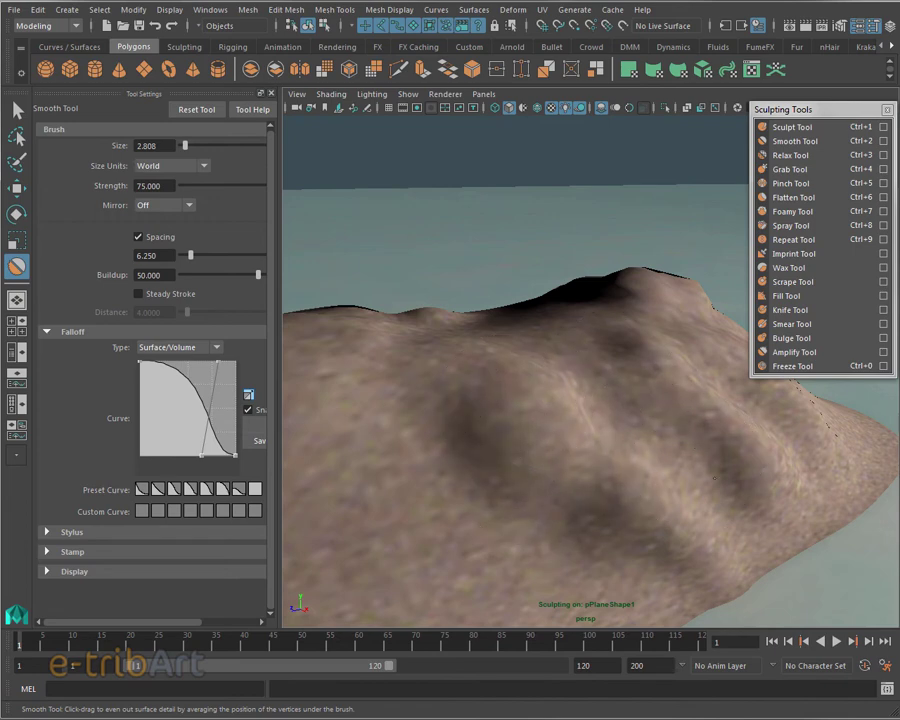
scroll(683, 498, up, 2)
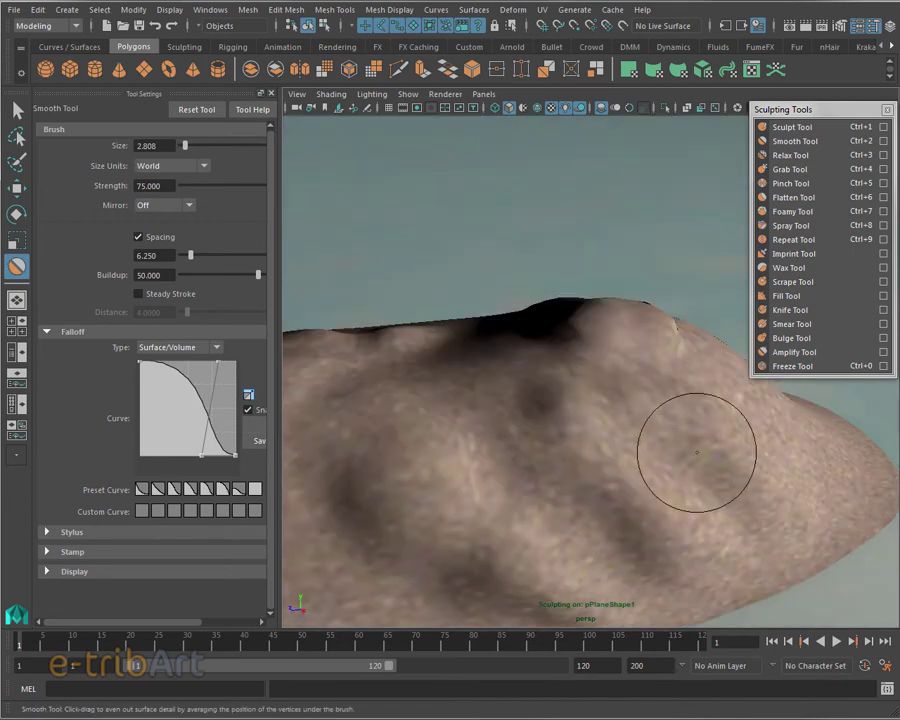
alt+drag(582, 330, 552, 395)
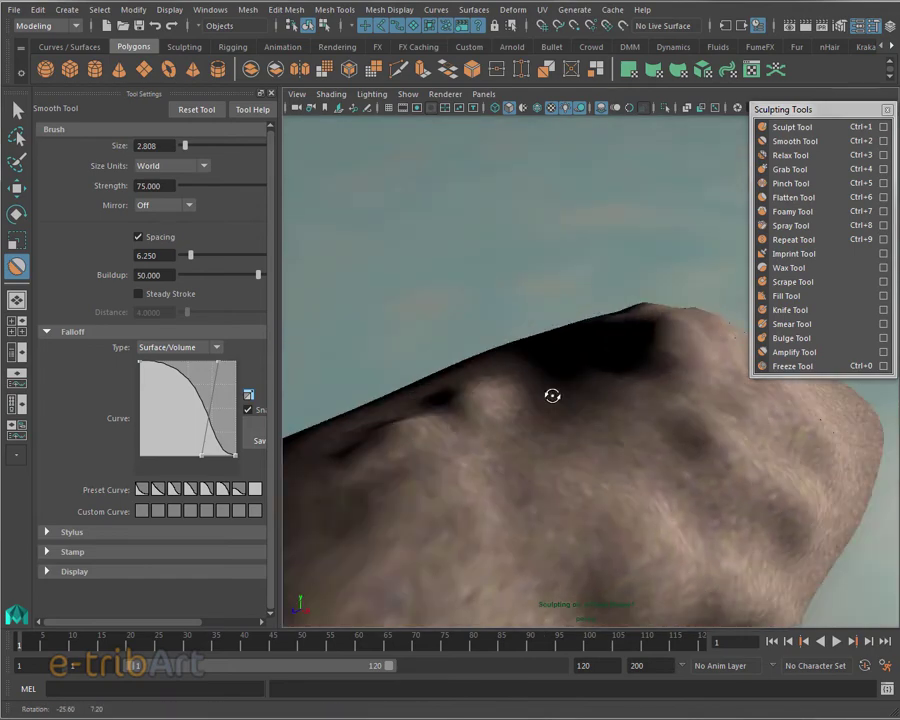
mouse_move(473, 452)
alt+mouse_down()
mouse_move(484, 480)
mouse_move(450, 490)
alt+mouse_up()
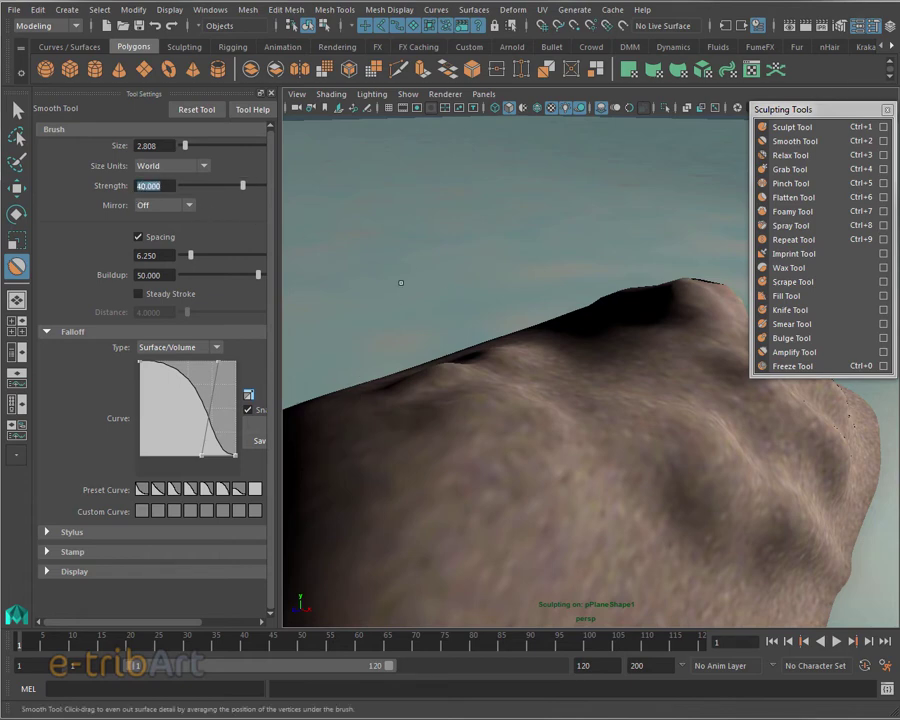
alt+drag(400, 283, 446, 364)
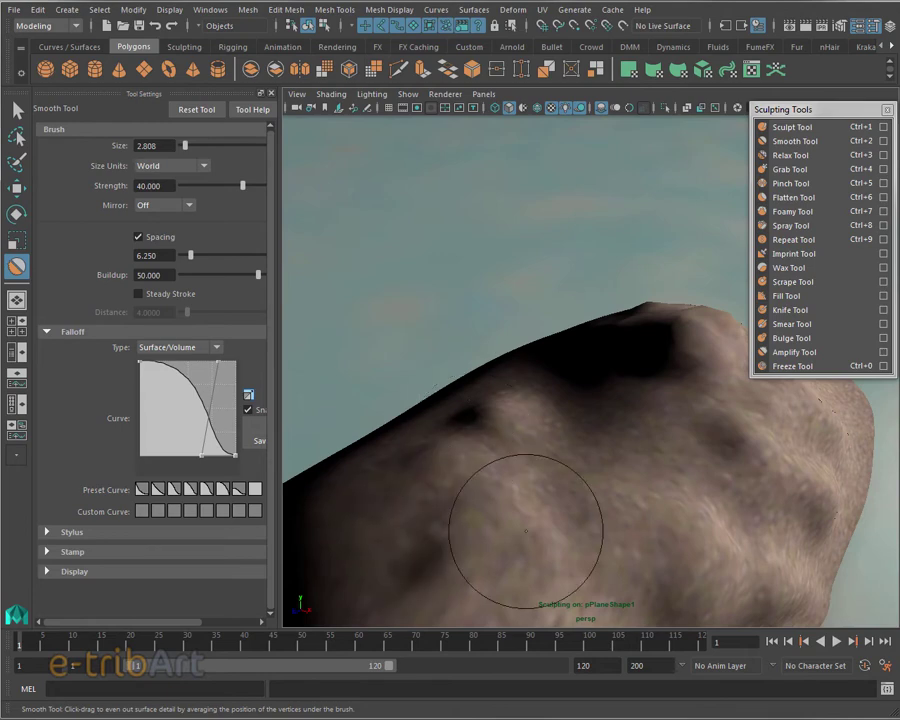
mouse_move(525, 530)
alt+mouse_down()
mouse_move(492, 524)
mouse_move(524, 521)
alt+mouse_up()
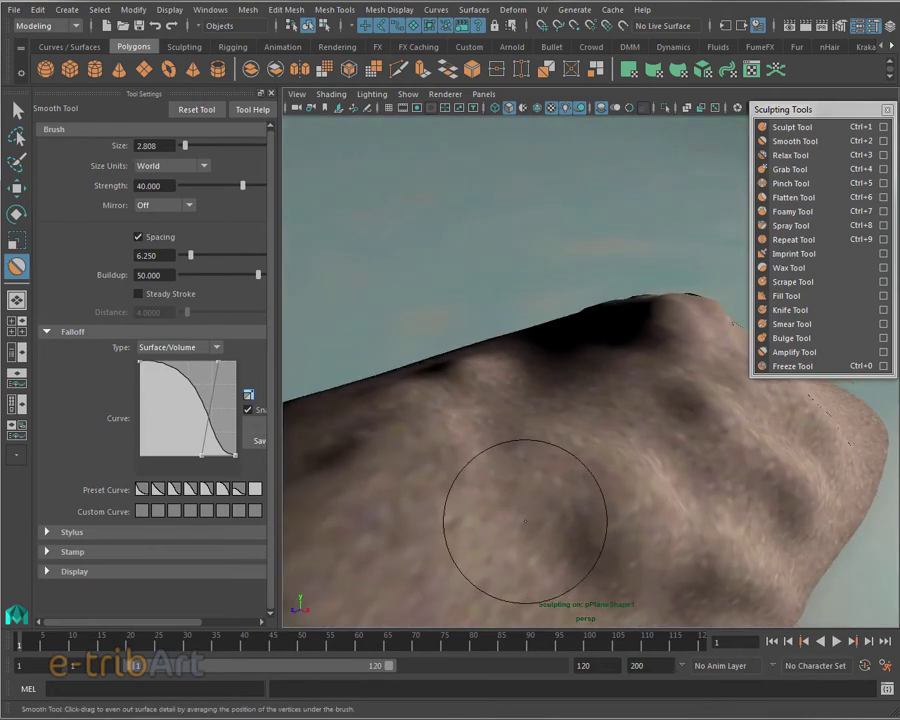
alt+drag(637, 583, 587, 543)
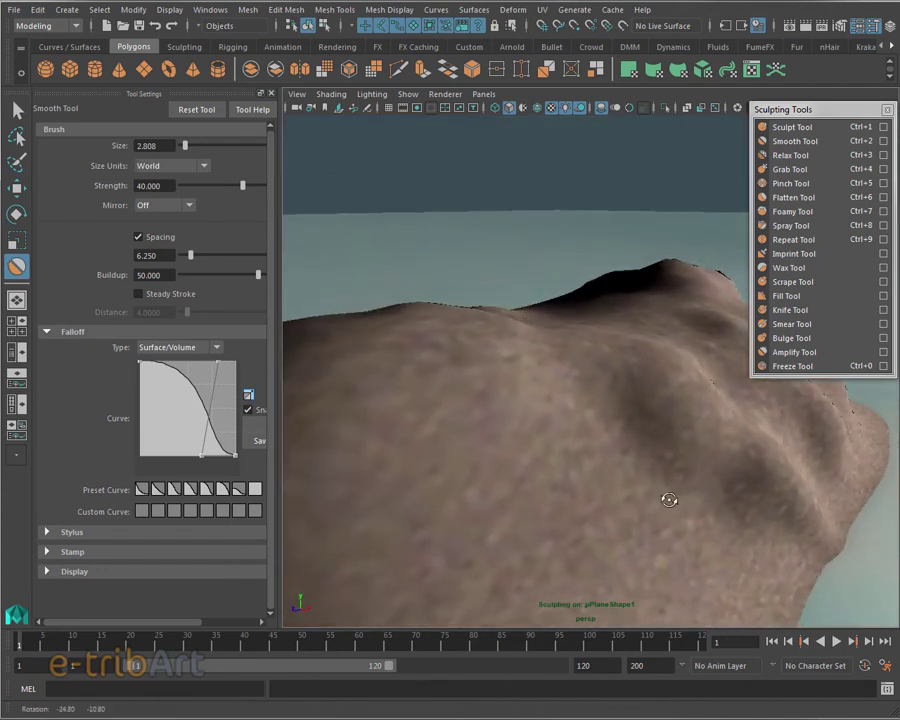
alt+drag(635, 508, 643, 499)
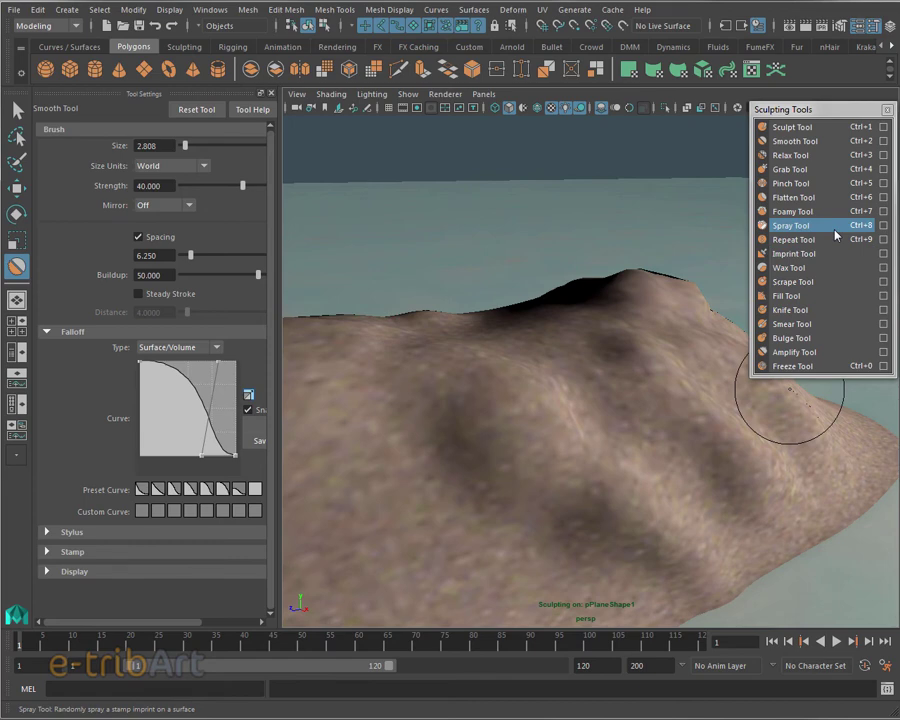
- Enlarge the Grab brush and pull two twisted folds into the slope
click(784, 170)
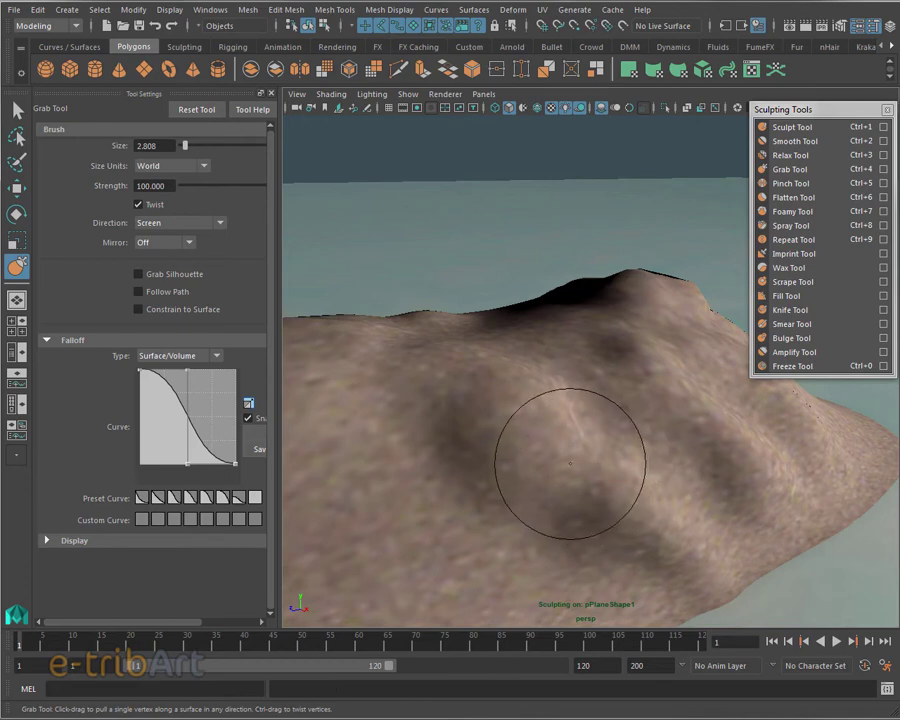
mouse_move(570, 463)
mouse_down()
mouse_move(640, 463)
mouse_move(629, 463)
mouse_up()
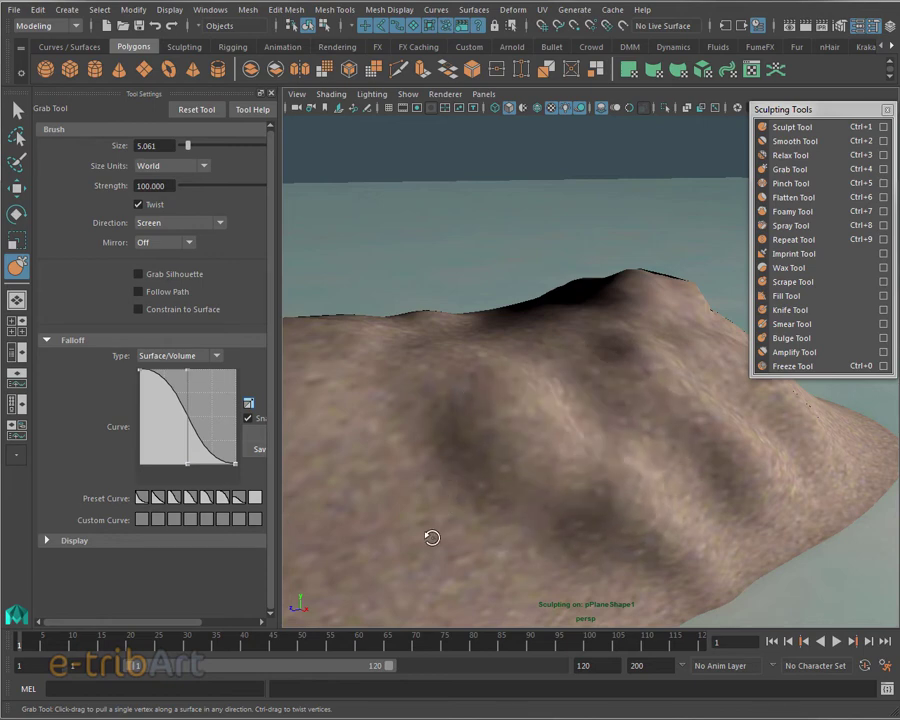
mouse_move(547, 531)
mouse_down()
mouse_move(760, 539)
mouse_move(404, 524)
mouse_move(757, 521)
mouse_move(635, 516)
mouse_up()
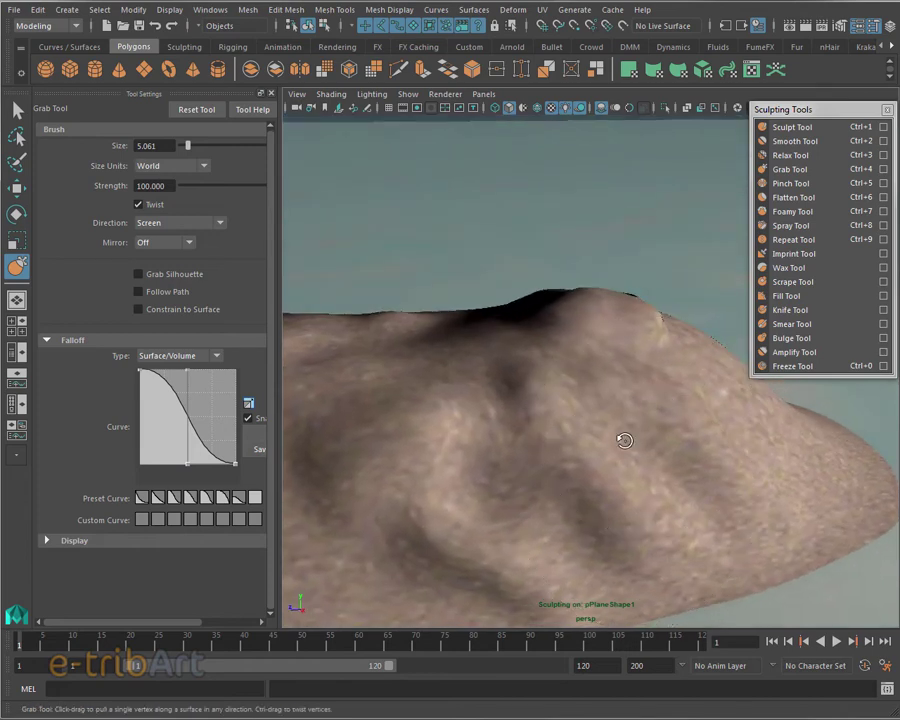
mouse_move(624, 440)
mouse_down()
mouse_move(548, 452)
mouse_move(705, 406)
mouse_up()
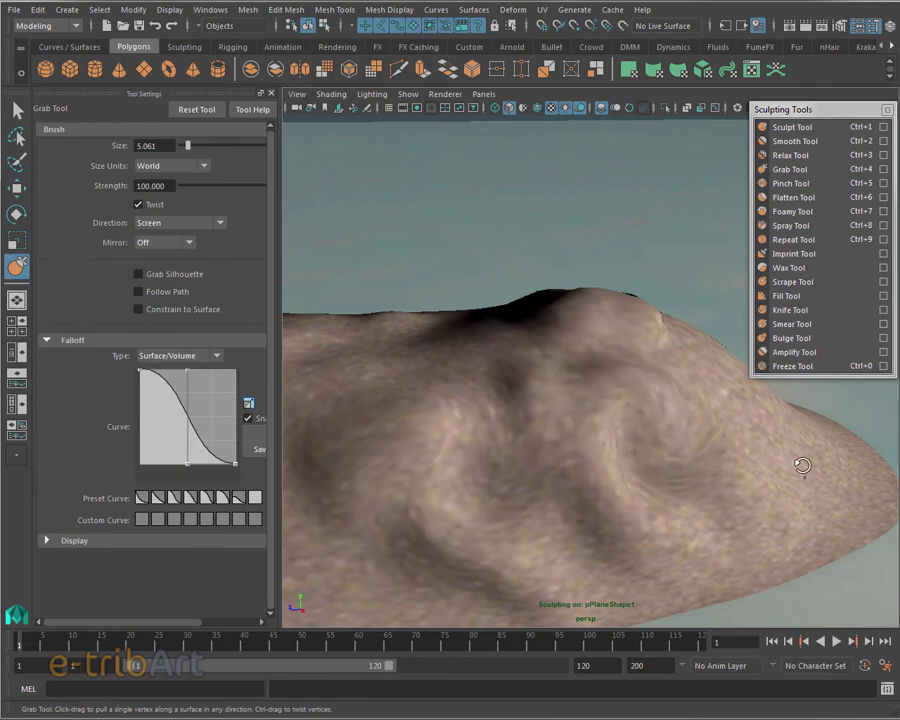
mouse_move(777, 416)
alt+mouse_down()
mouse_move(653, 492)
mouse_move(583, 516)
alt+mouse_up()
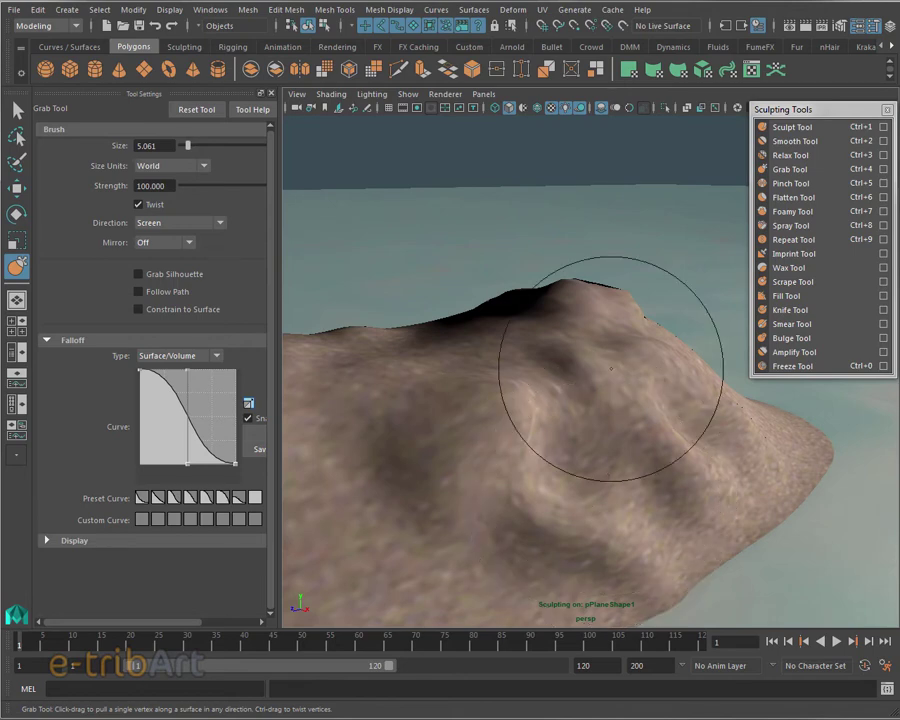
- Switch to the Smooth Tool and shrink its brush to 1.688, orbiting around the hill
click(826, 141)
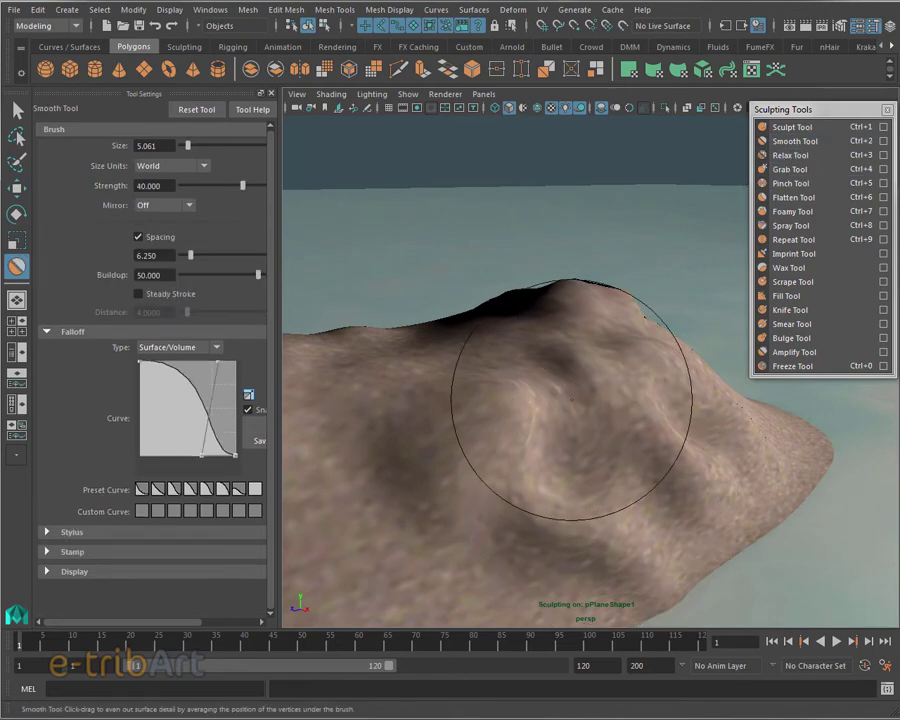
drag(572, 426, 500, 426)
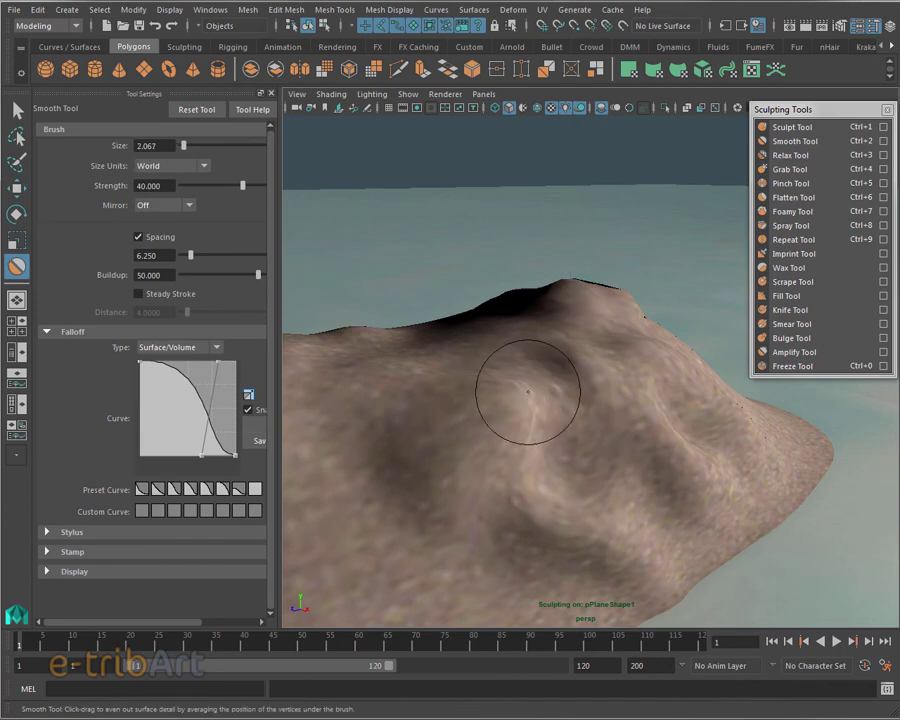
drag(564, 406, 546, 406)
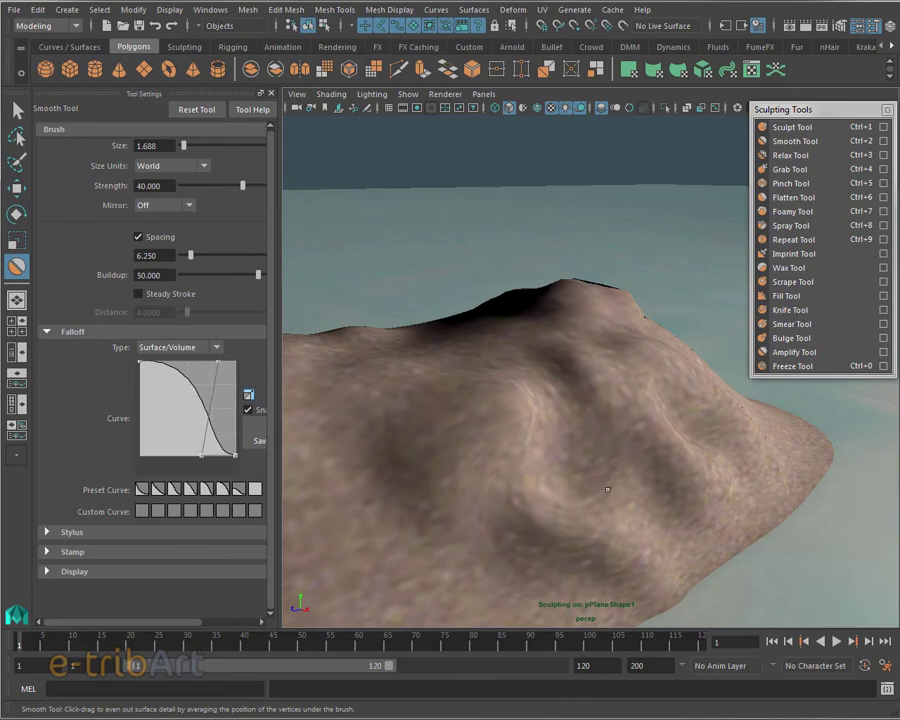
alt+drag(613, 486, 586, 418)
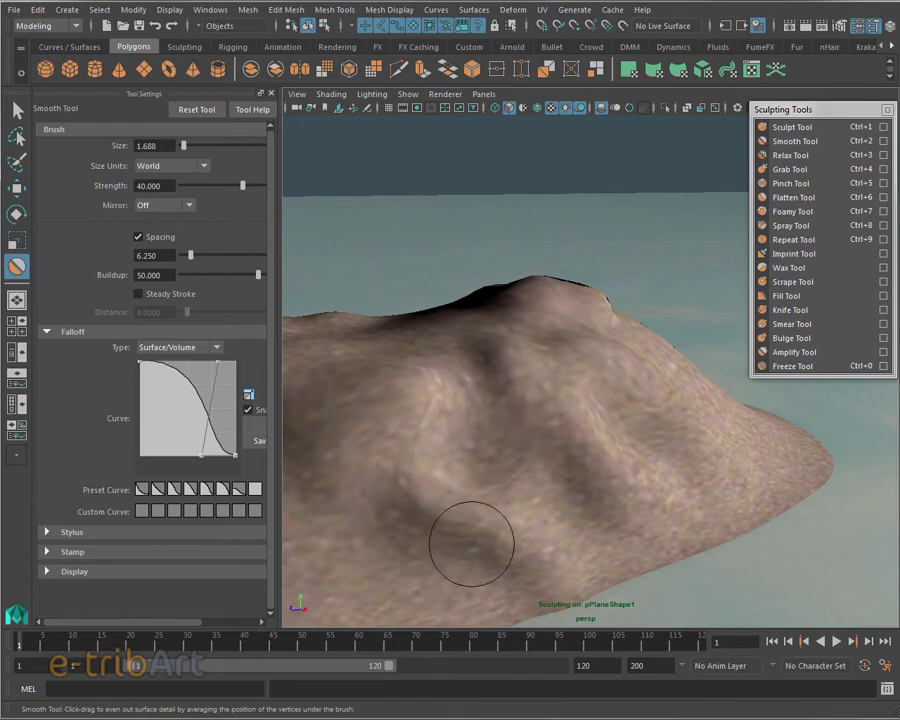
alt+drag(471, 543, 546, 536)
alt+drag(739, 534, 516, 531)
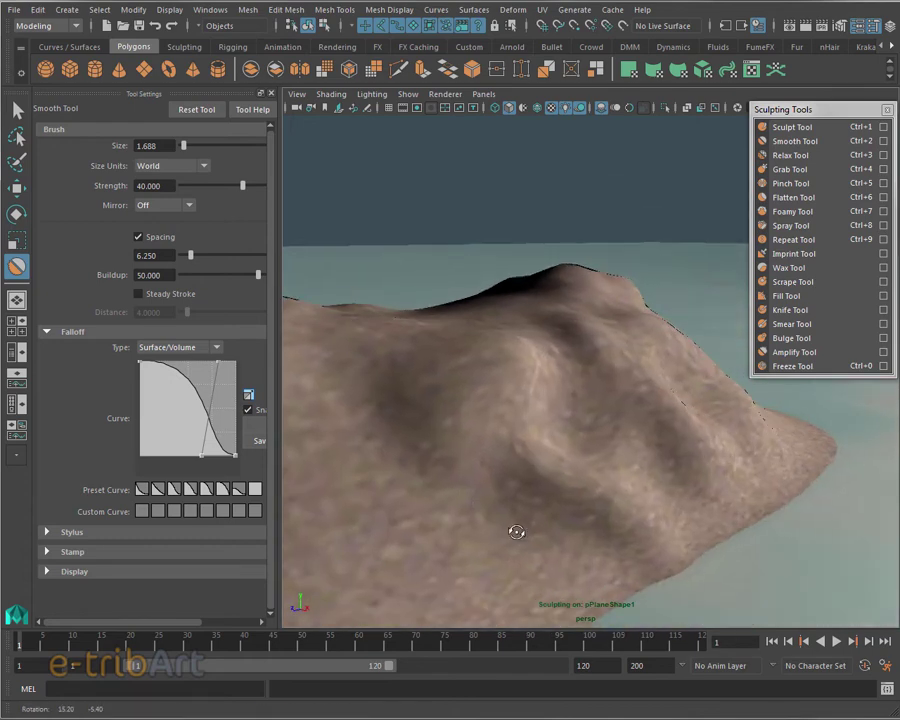
alt+drag(609, 408, 619, 436)
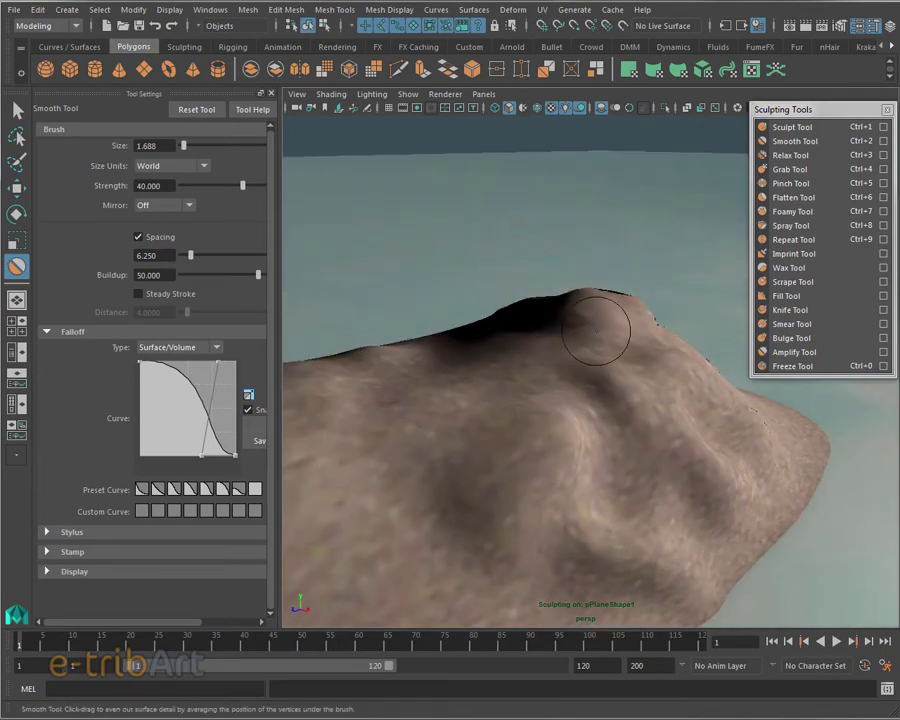
mouse_move(657, 335)
alt+mouse_down()
mouse_move(587, 392)
mouse_move(565, 380)
alt+mouse_up()
alt+drag(524, 421, 660, 418)
mouse_move(736, 372)
alt+mouse_down()
mouse_move(599, 436)
mouse_move(464, 555)
alt+mouse_up()
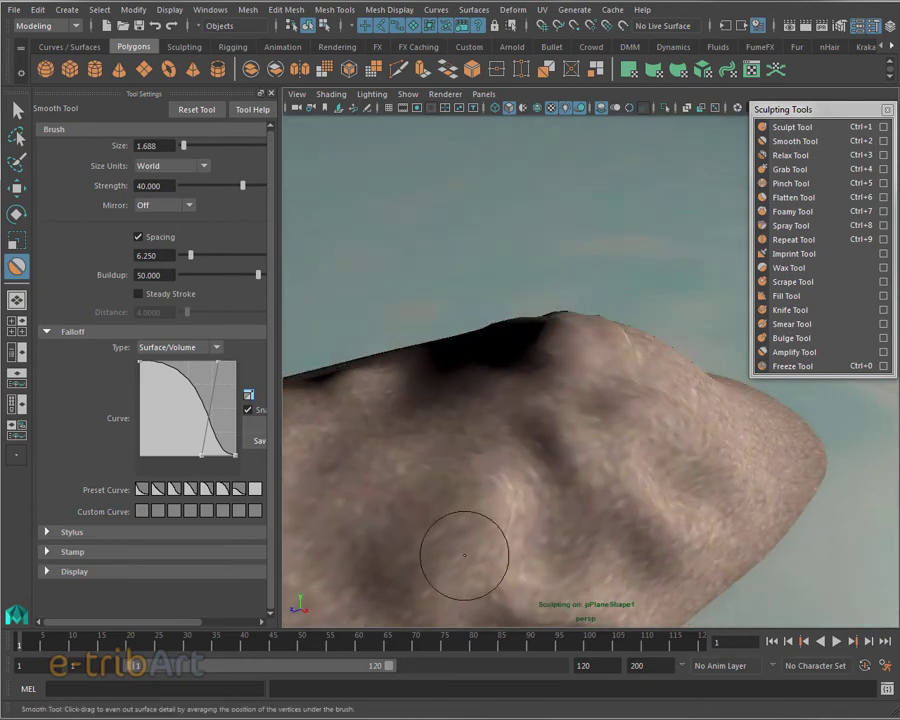
mouse_move(598, 438)
alt+mouse_down()
mouse_move(613, 396)
mouse_move(649, 360)
alt+mouse_up()
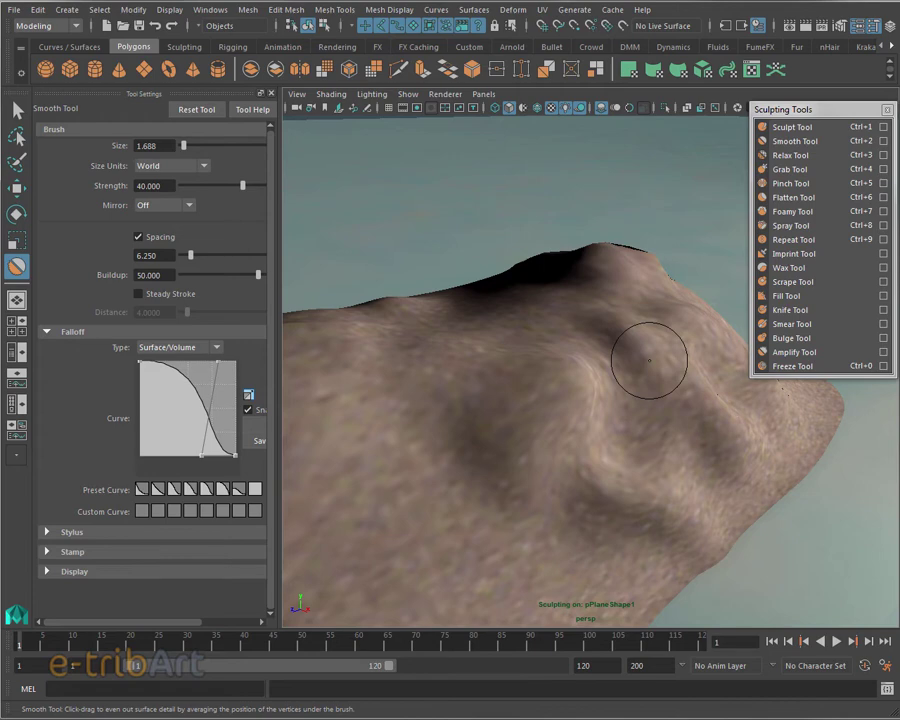
- Try smoothing the central ridge, undo that stroke, and select the Pinch Tool
alt+drag(590, 418, 600, 374)
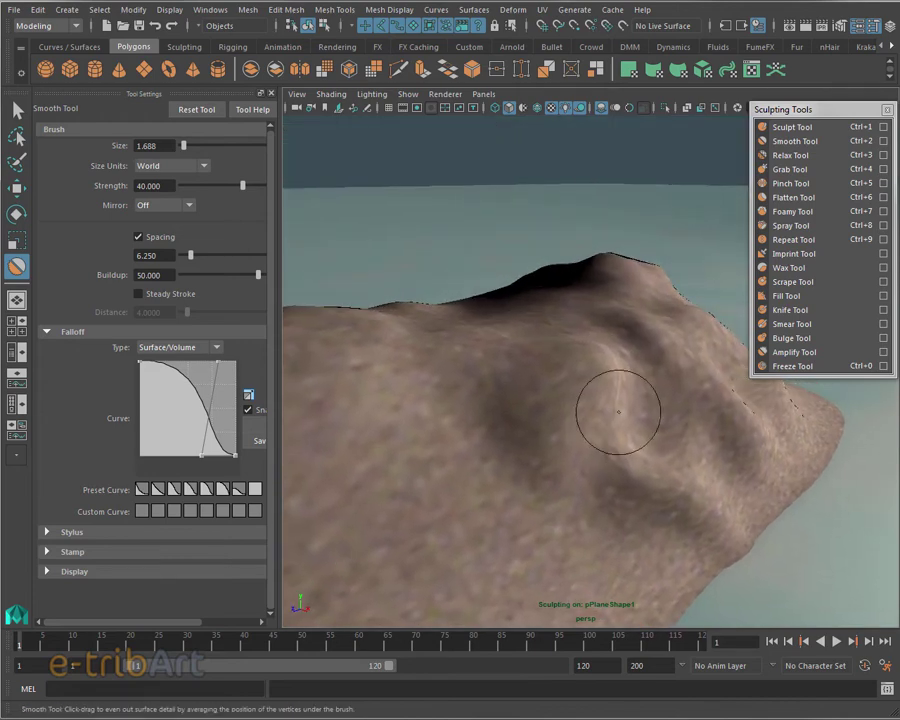
drag(586, 428, 321, 440)
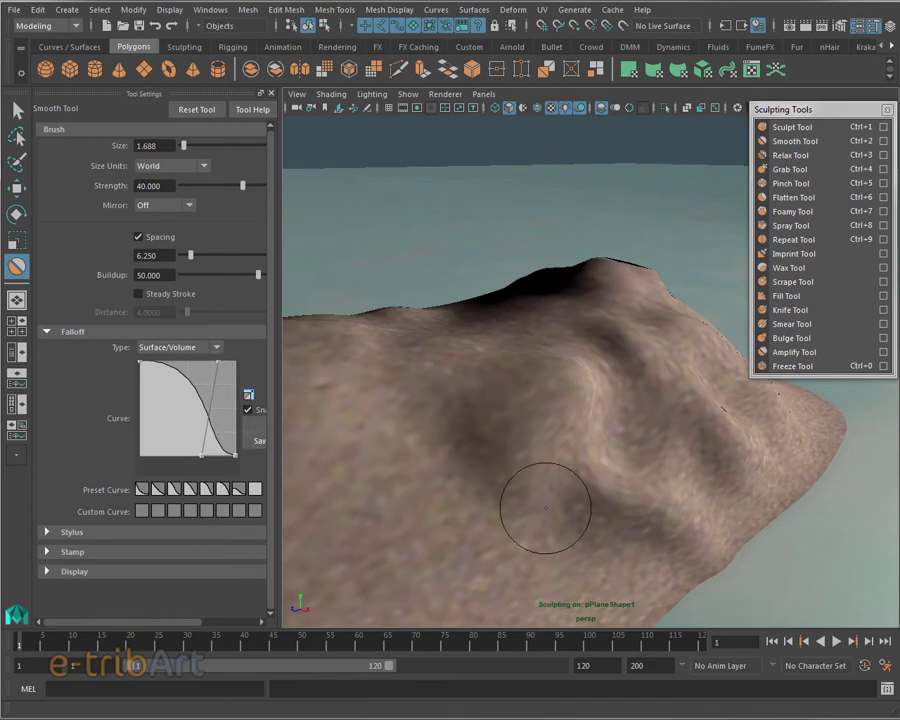
key(ctrl+z)
key(ctrl+5)
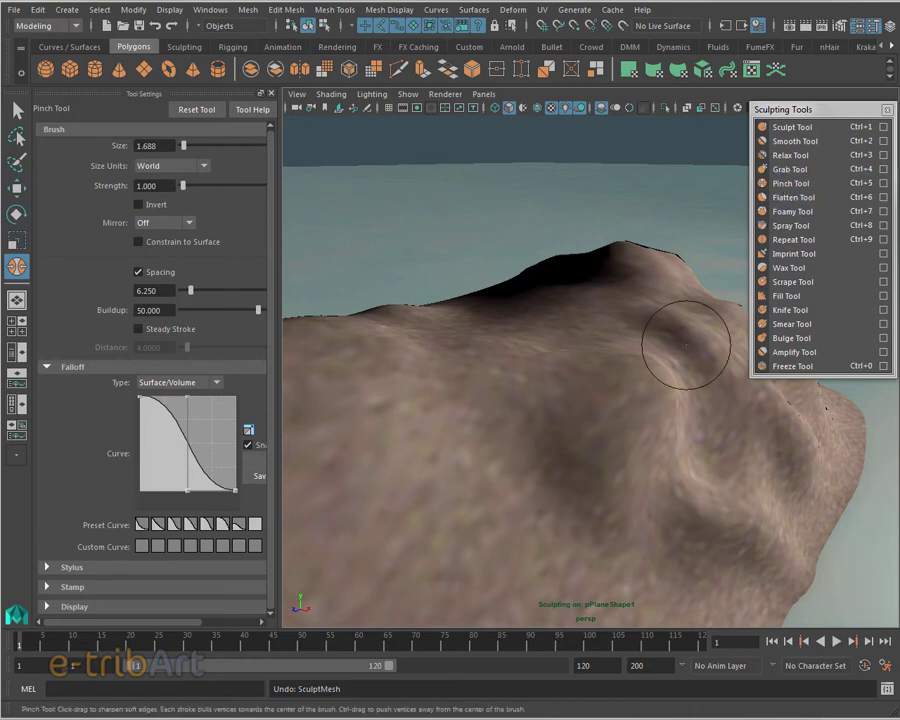
- Raise the Pinch Tool strength to 2, inspecting the peak from several angles
alt+middle_drag(680, 350, 653, 362)
mouse_move(472, 372)
alt+middle_down()
mouse_move(658, 349)
mouse_move(674, 323)
alt+middle_up()
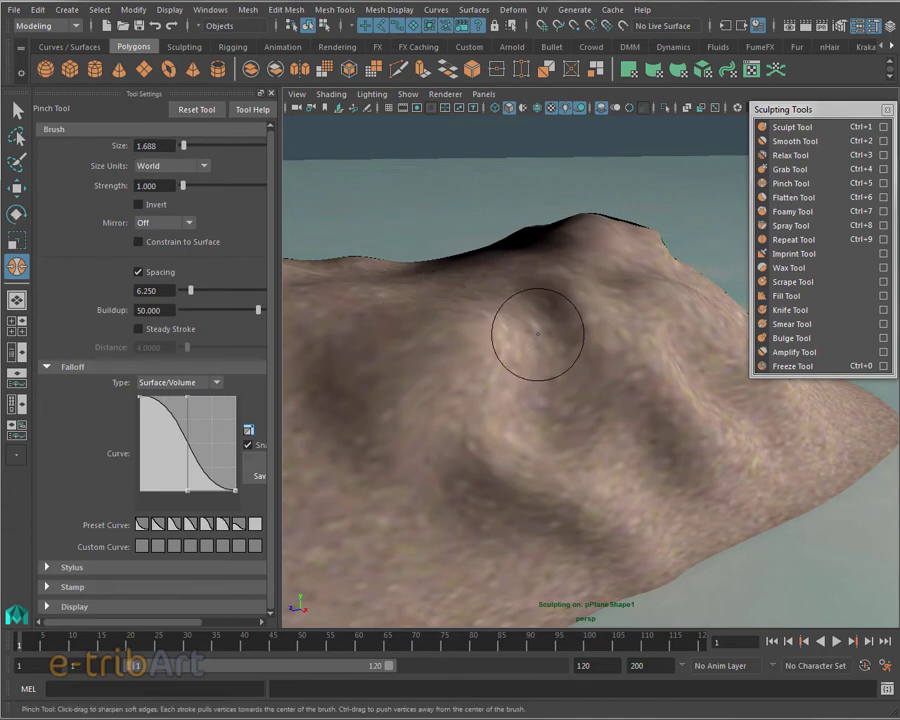
mouse_move(547, 339)
alt+mouse_down()
mouse_move(548, 356)
mouse_move(562, 352)
alt+mouse_up()
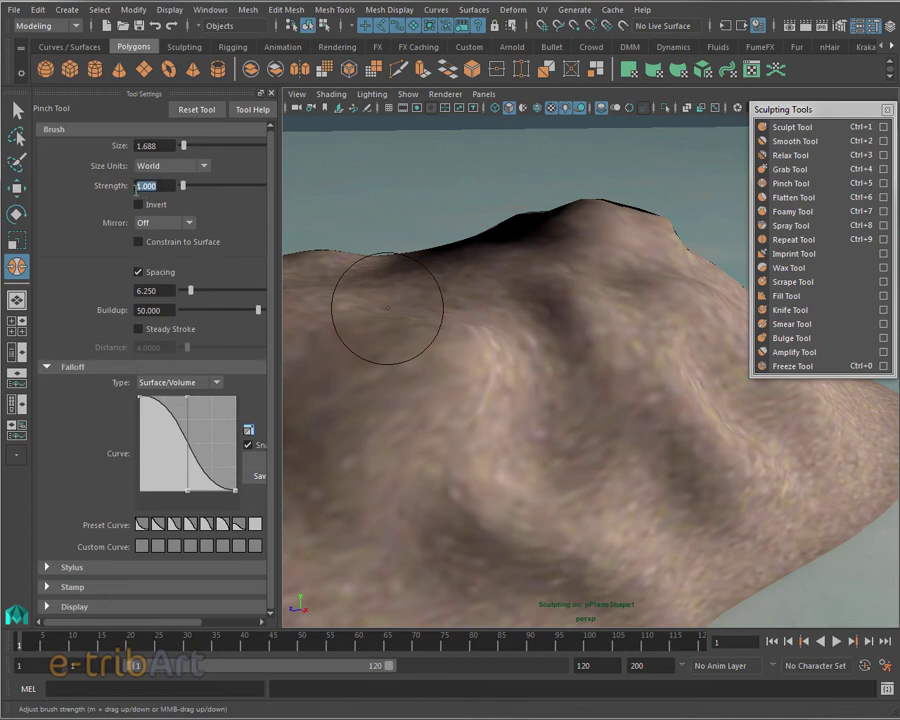
text(2)
key(Return)
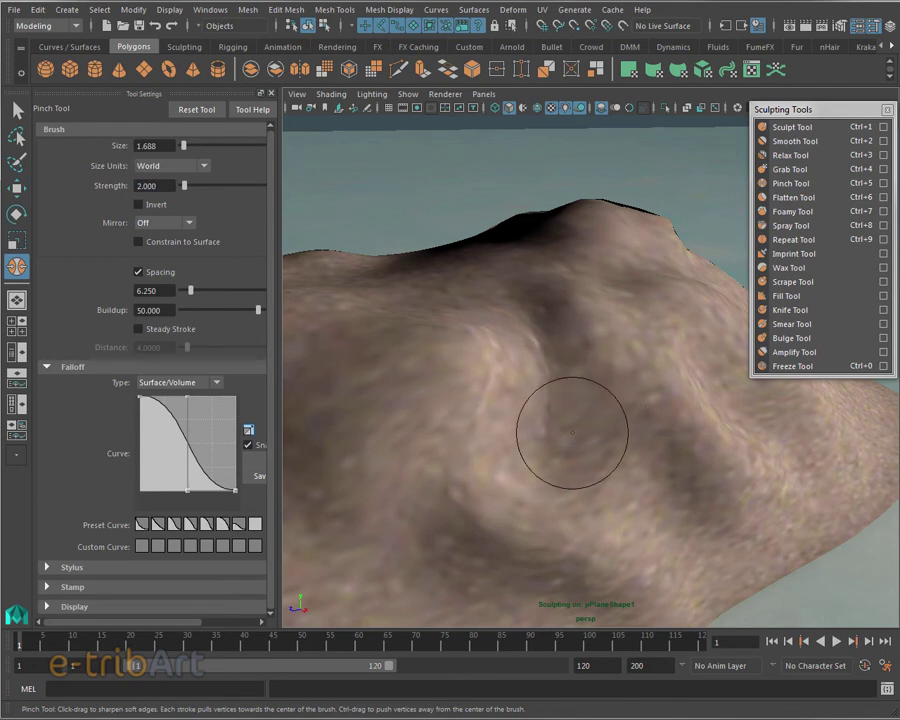
alt+drag(586, 449, 612, 438)
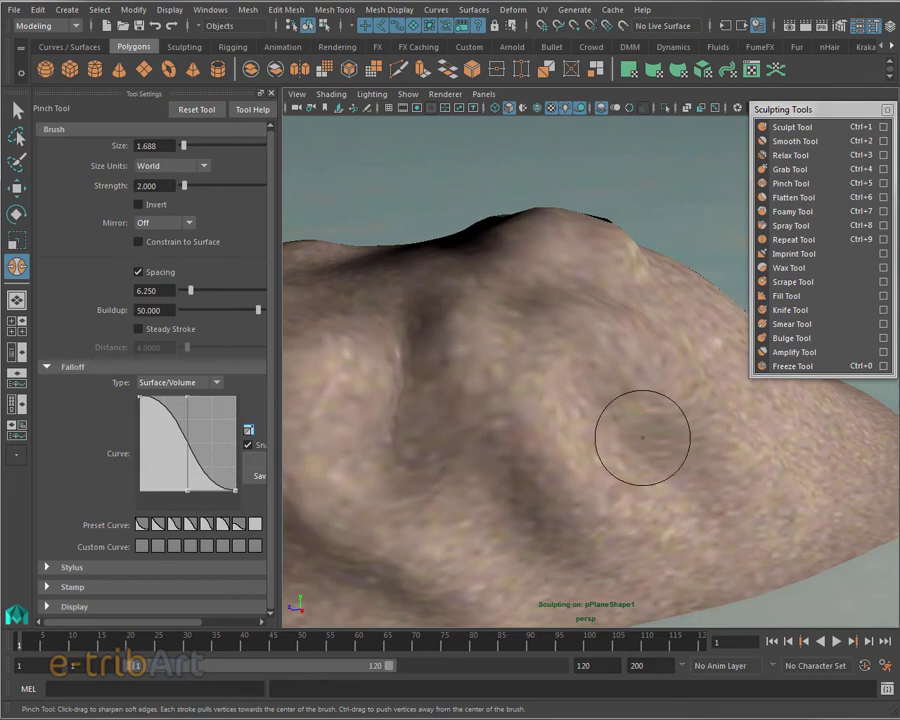
alt+drag(576, 426, 622, 430)
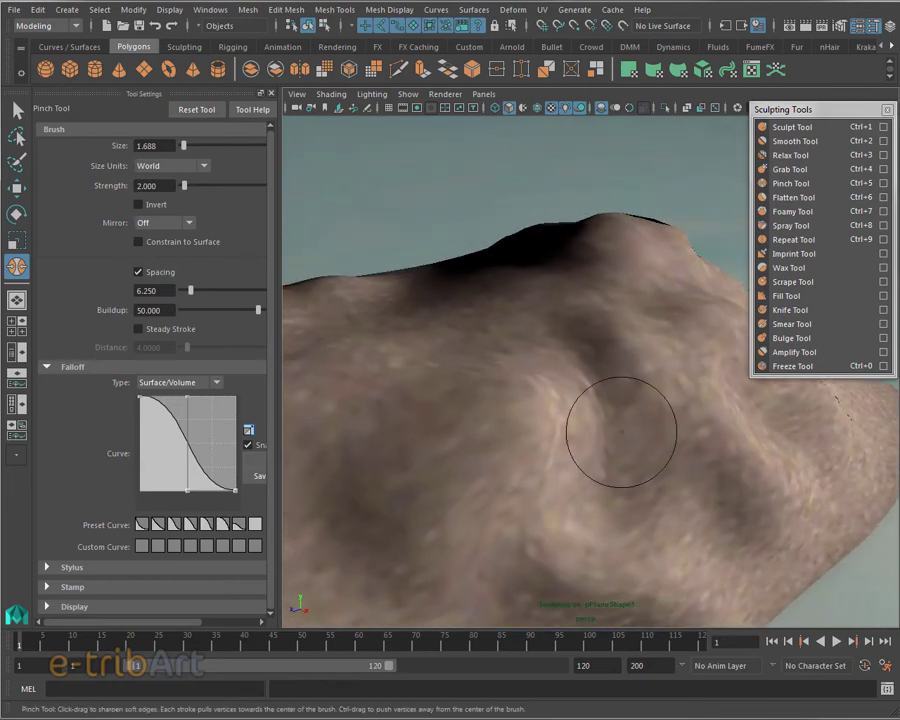
- Reselect the Smooth Tool and shrink its brush to 1.388 with the B key
click(780, 141)
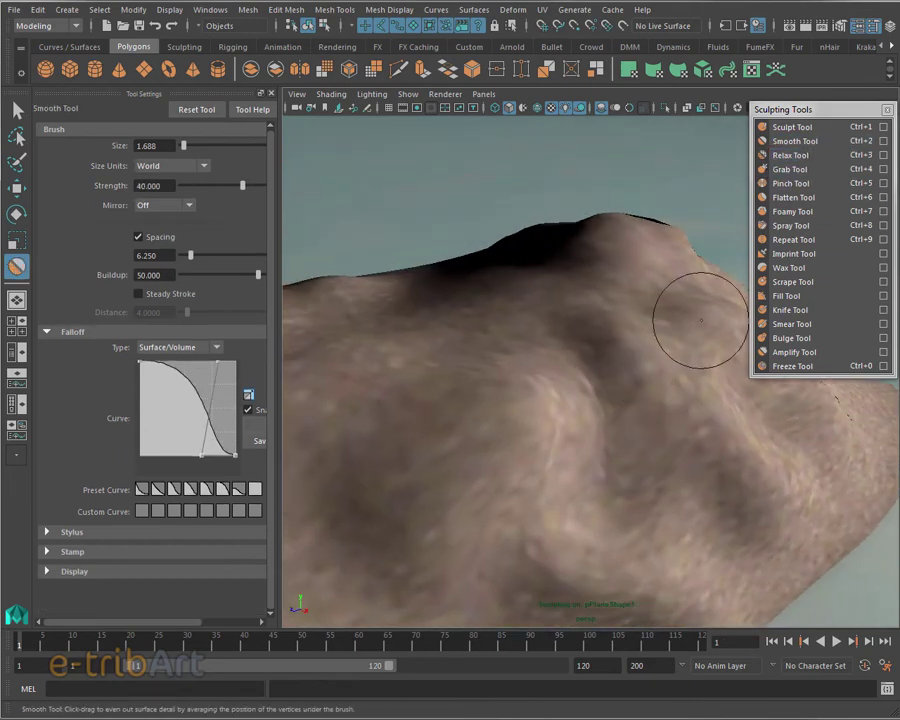
key(b)
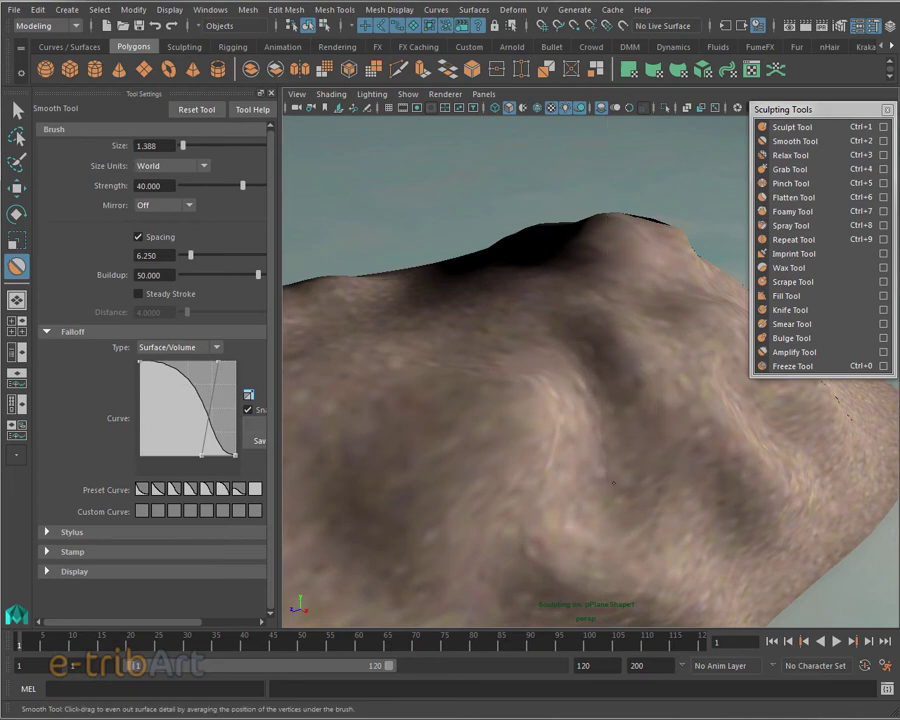
alt+drag(616, 485, 590, 470)
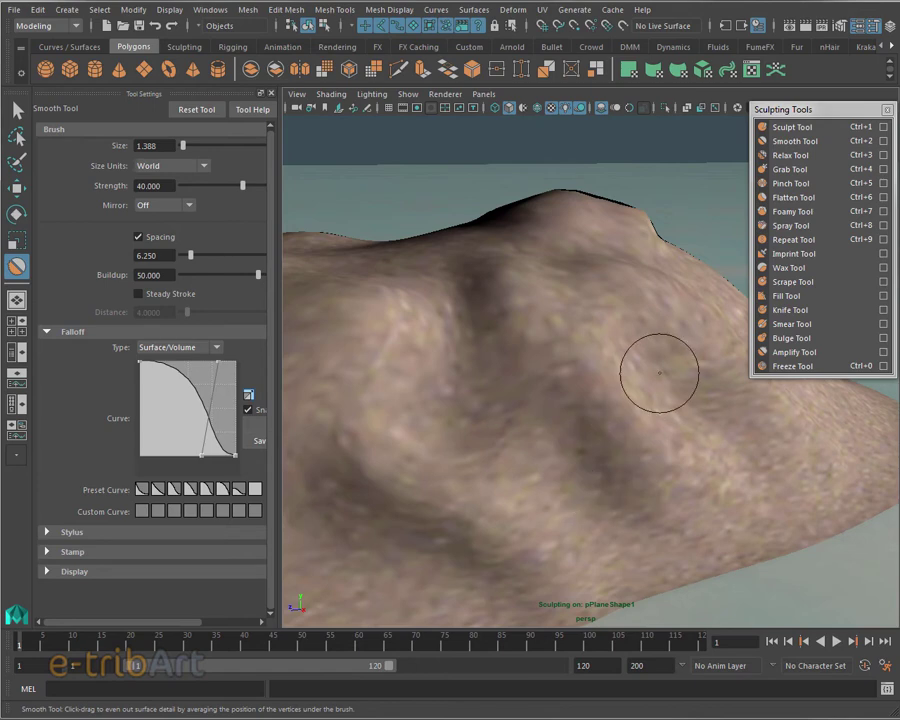
mouse_move(613, 400)
alt+mouse_down()
mouse_move(575, 408)
mouse_move(518, 345)
mouse_move(502, 378)
alt+mouse_up()
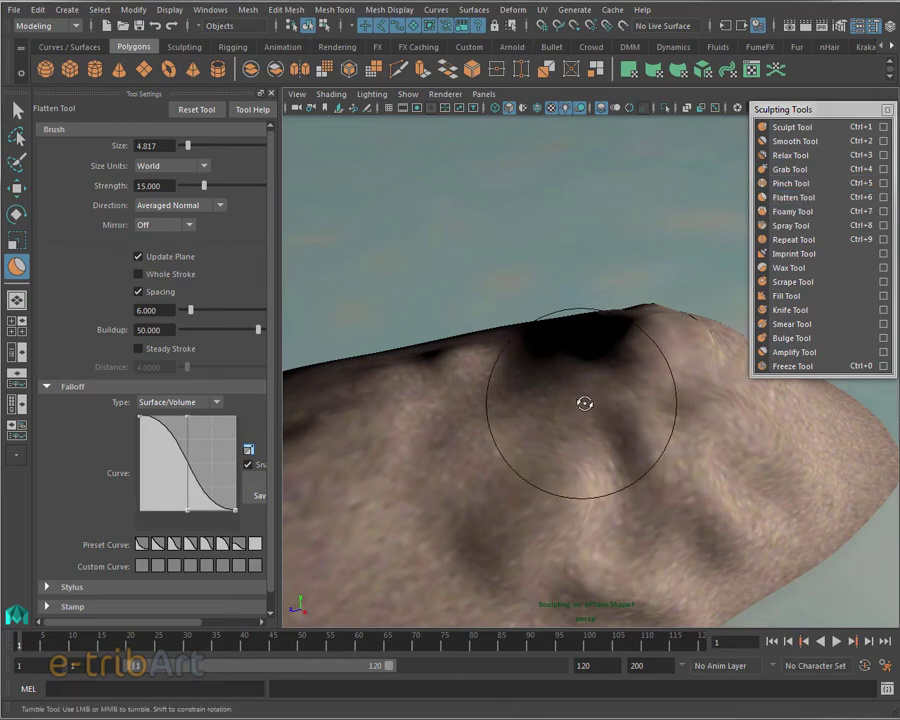
- Frame the top ridge and flatten its dark hollows with Flatten strength 25
mouse_move(581, 402)
alt+mouse_down()
mouse_move(629, 384)
mouse_move(575, 388)
mouse_move(585, 410)
mouse_move(566, 403)
mouse_move(565, 450)
mouse_move(579, 454)
mouse_move(587, 398)
alt+mouse_up()
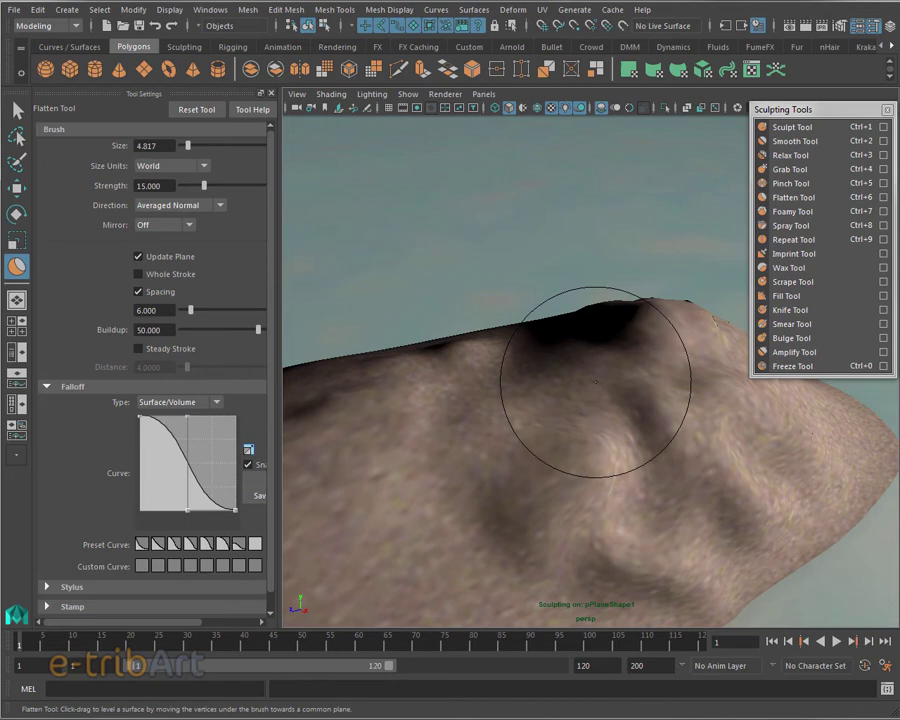
mouse_move(570, 410)
alt+middle_down()
mouse_move(572, 432)
mouse_move(578, 381)
alt+middle_up()
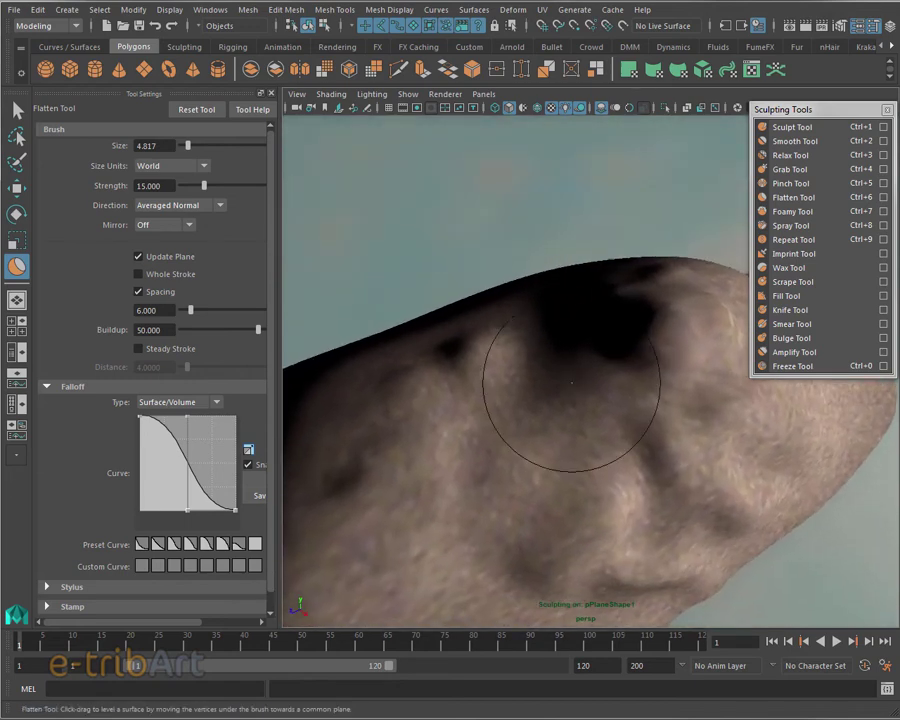
mouse_move(569, 382)
alt+mouse_down()
mouse_move(568, 348)
mouse_move(568, 392)
alt+mouse_up()
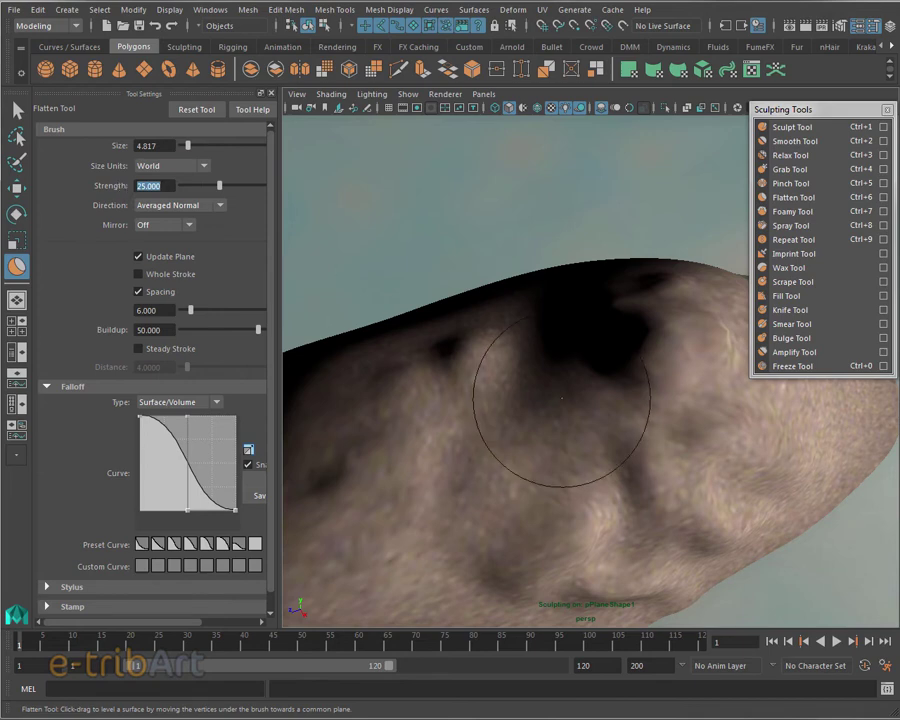
mouse_move(450, 280)
mouse_down()
mouse_move(551, 396)
mouse_move(665, 360)
mouse_up()
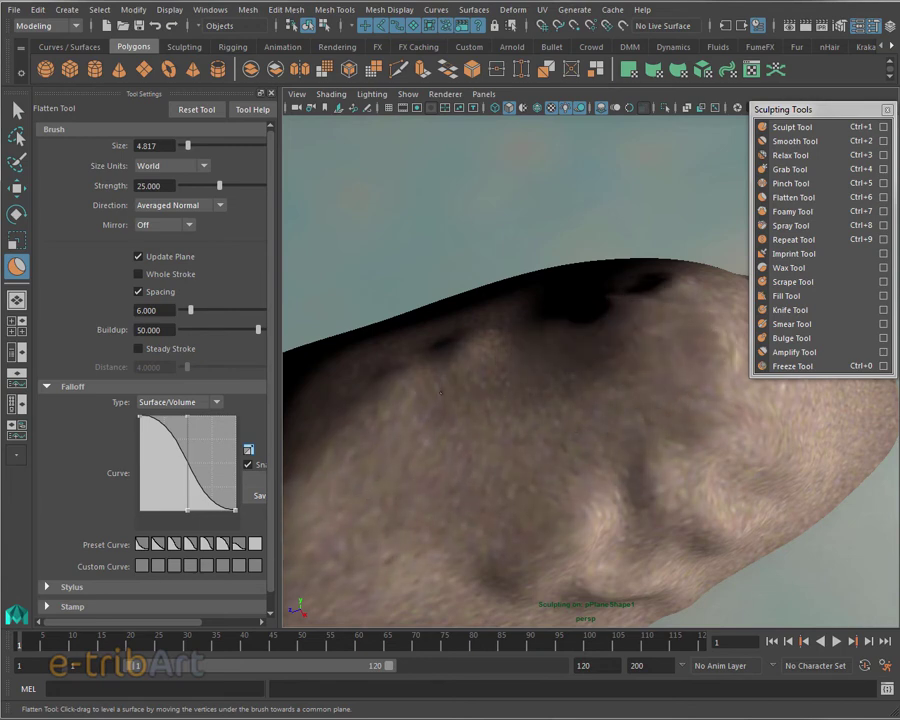
- Flatten the remaining hollows along the top ridge and review the terrain from several angles
drag(450, 350, 590, 330)
mouse_move(570, 413)
alt+mouse_down()
mouse_move(568, 373)
mouse_move(538, 373)
alt+mouse_up()
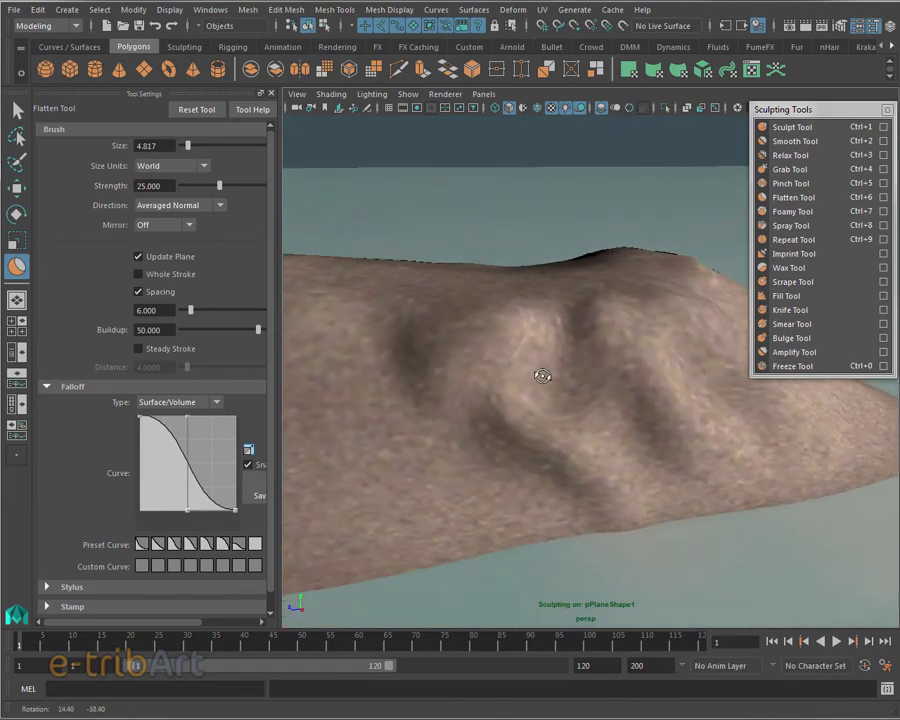
alt+middle_drag(516, 375, 637, 391)
alt+drag(637, 391, 530, 403)
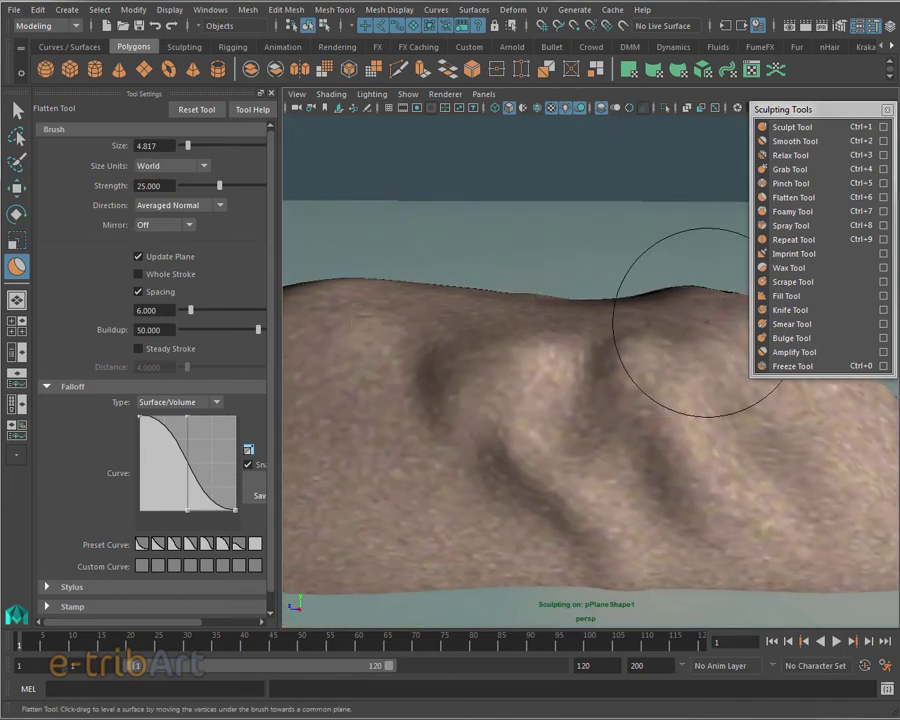
mouse_move(594, 367)
alt+mouse_down()
mouse_move(614, 395)
mouse_move(600, 410)
alt+mouse_up()
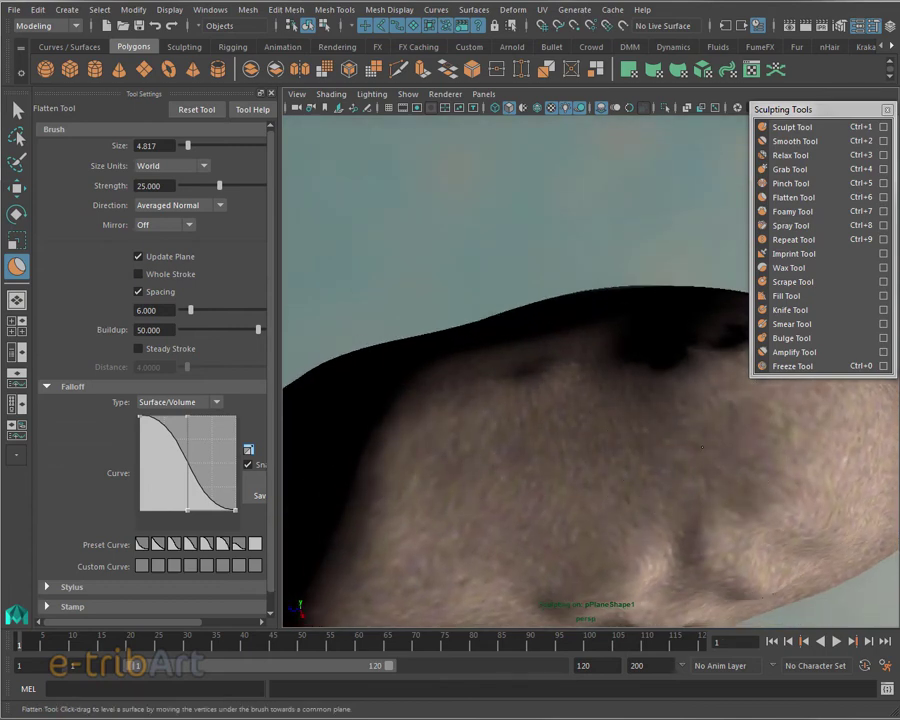
mouse_move(751, 412)
alt+mouse_down()
mouse_move(675, 416)
mouse_move(653, 394)
alt+mouse_up()
alt+right_drag(620, 430, 569, 389)
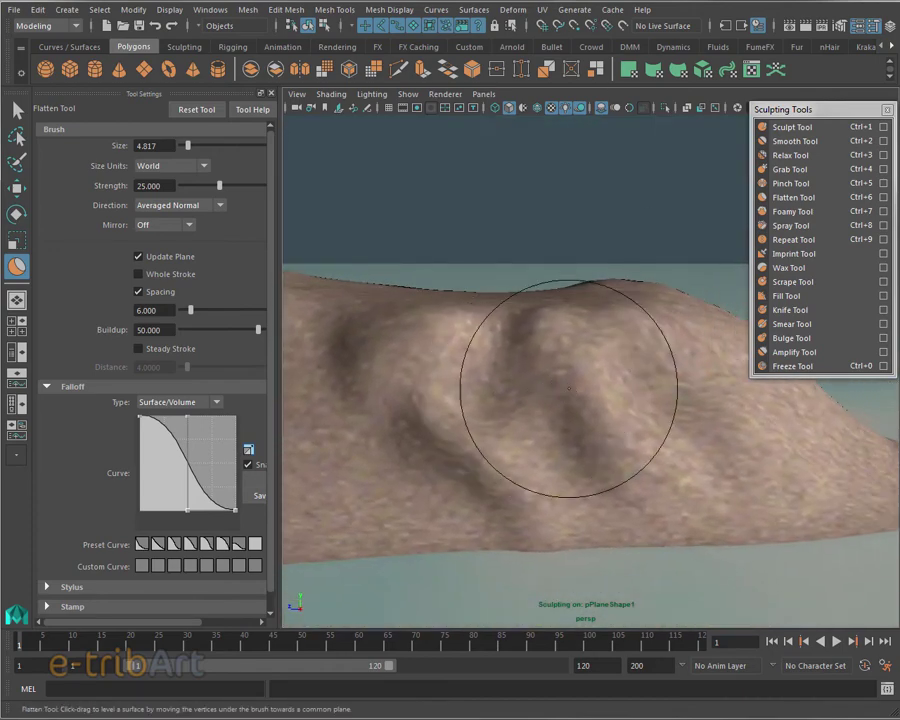
mouse_move(540, 390)
alt+mouse_down()
mouse_move(642, 394)
mouse_move(652, 406)
mouse_move(582, 382)
alt+mouse_up()
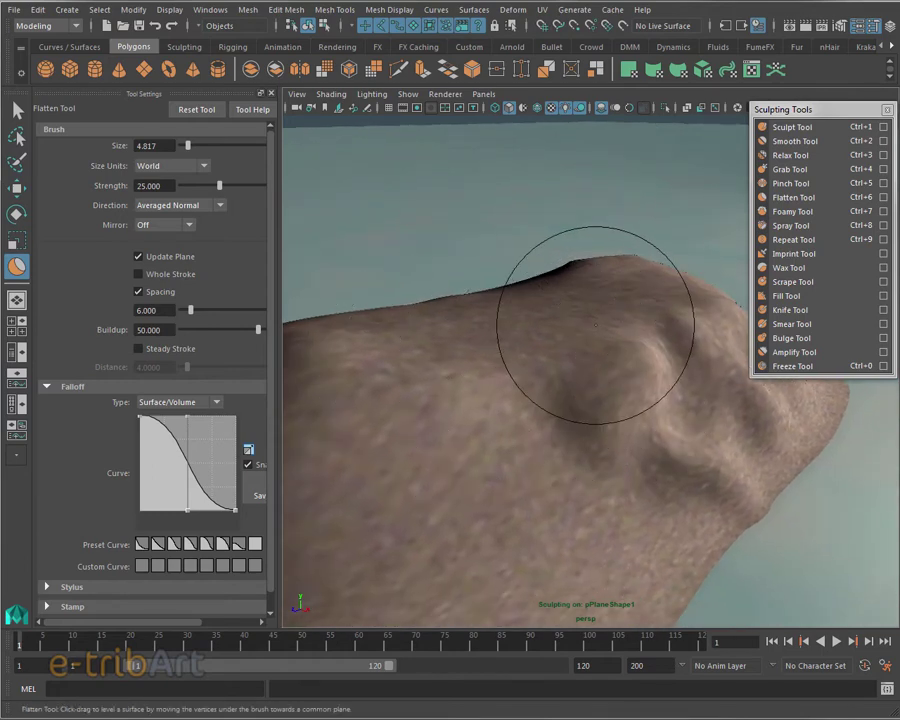
alt+drag(560, 331, 545, 337)
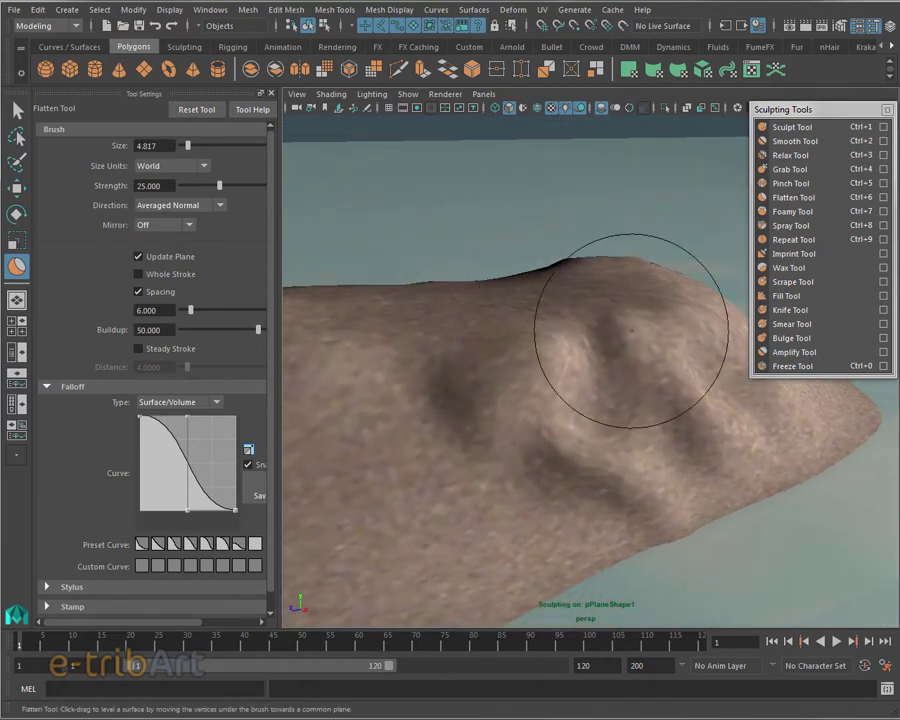
mouse_move(628, 336)
alt+mouse_down()
mouse_move(635, 353)
mouse_move(626, 320)
alt+mouse_up()
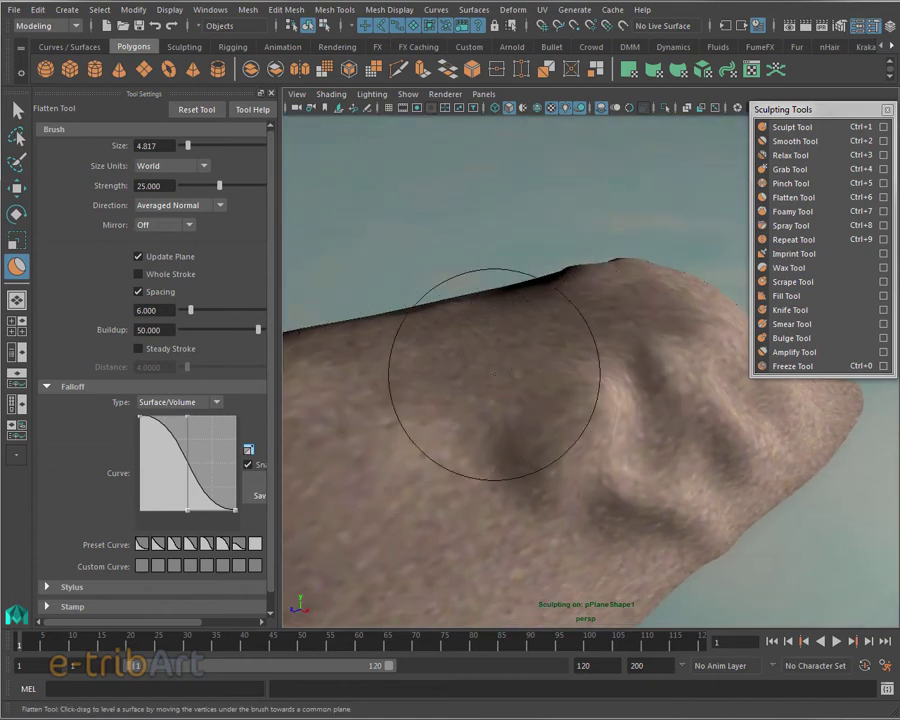
mouse_move(456, 382)
alt+mouse_down()
mouse_move(506, 418)
mouse_move(498, 418)
mouse_move(481, 534)
alt+mouse_up()
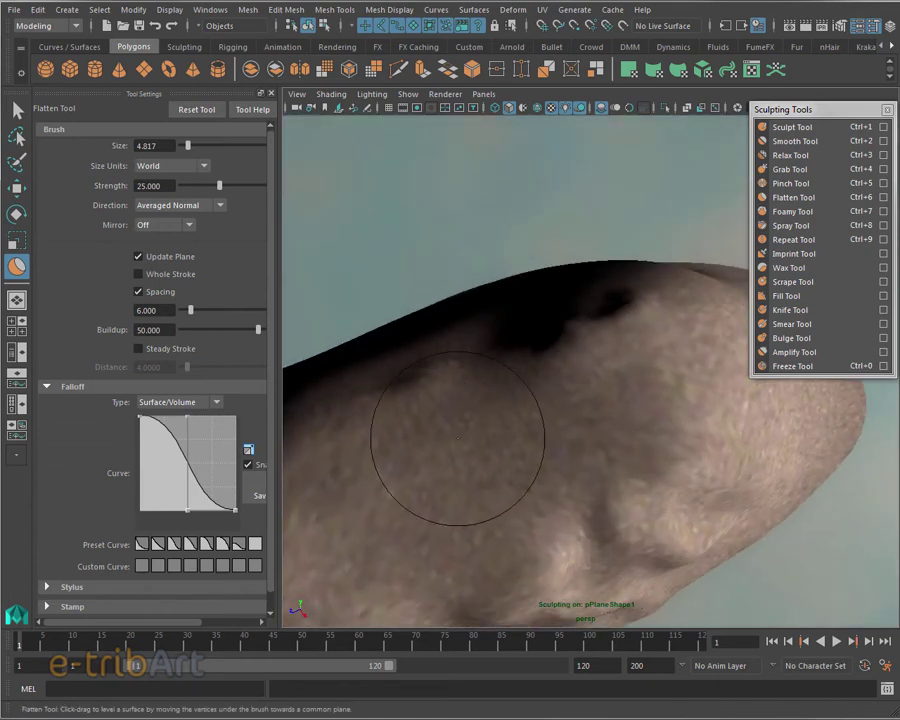
mouse_move(540, 456)
alt+mouse_down()
mouse_move(592, 377)
mouse_move(580, 374)
alt+mouse_up()
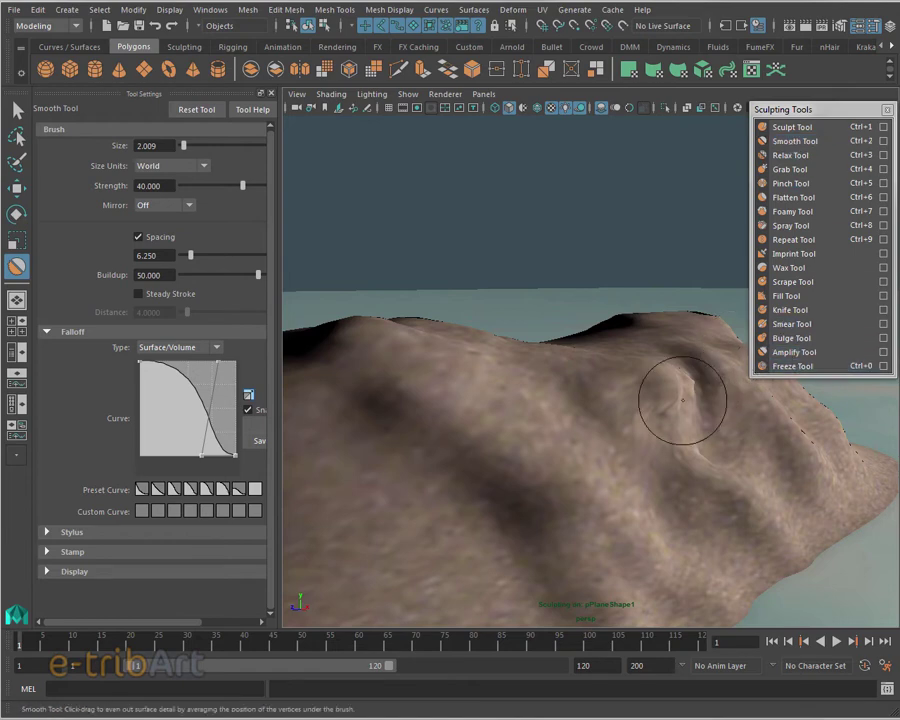
- Deepen a sharp crease on the slope with the Amplify Tool at strength 100
alt+drag(682, 400, 620, 394)
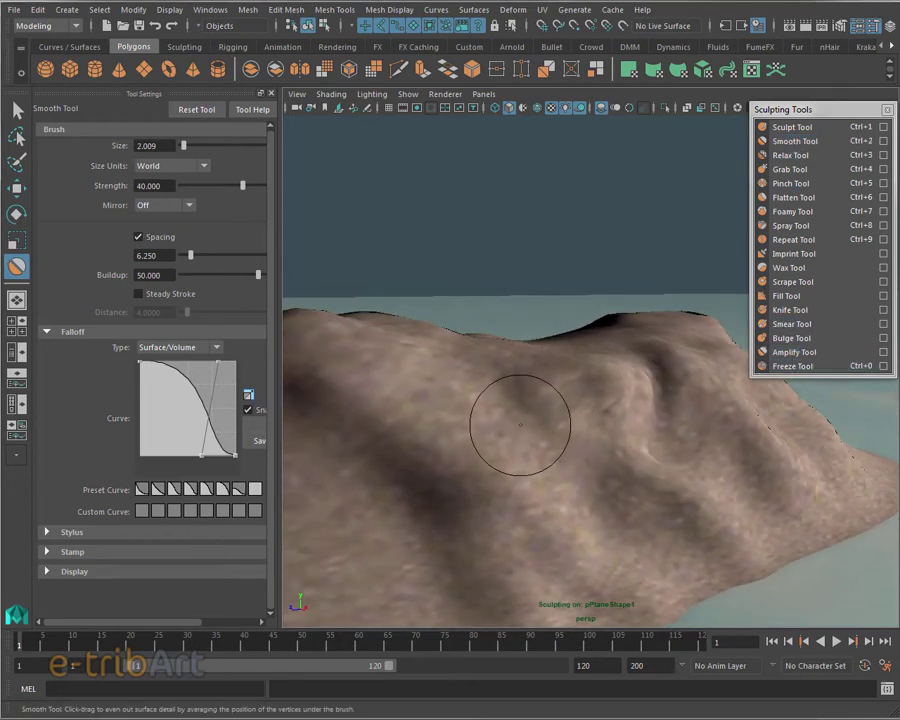
click(794, 352)
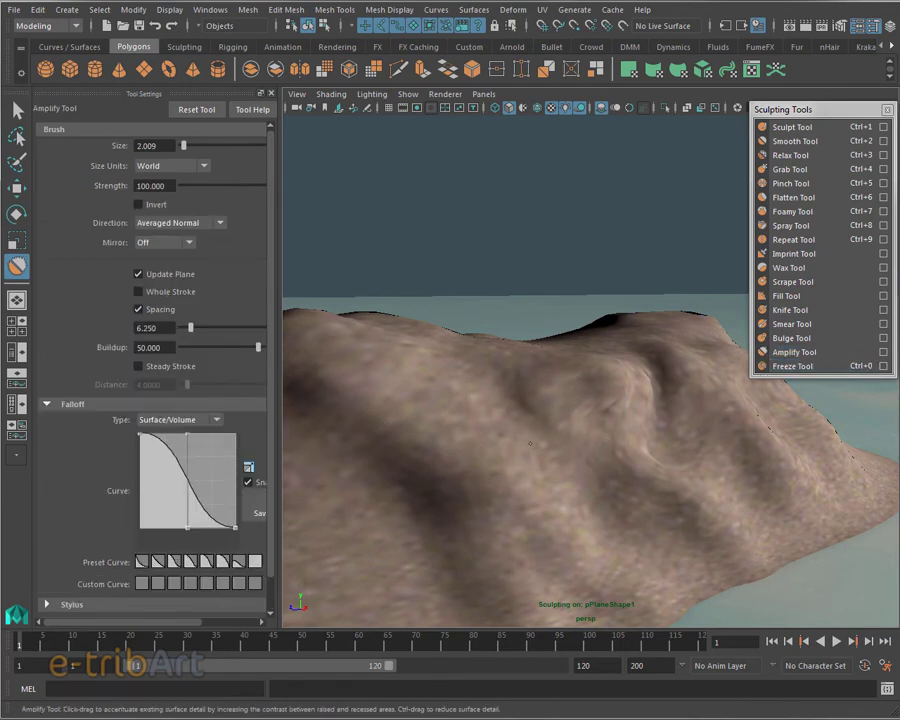
mouse_move(538, 470)
mouse_down()
mouse_move(656, 540)
mouse_move(666, 530)
mouse_up()
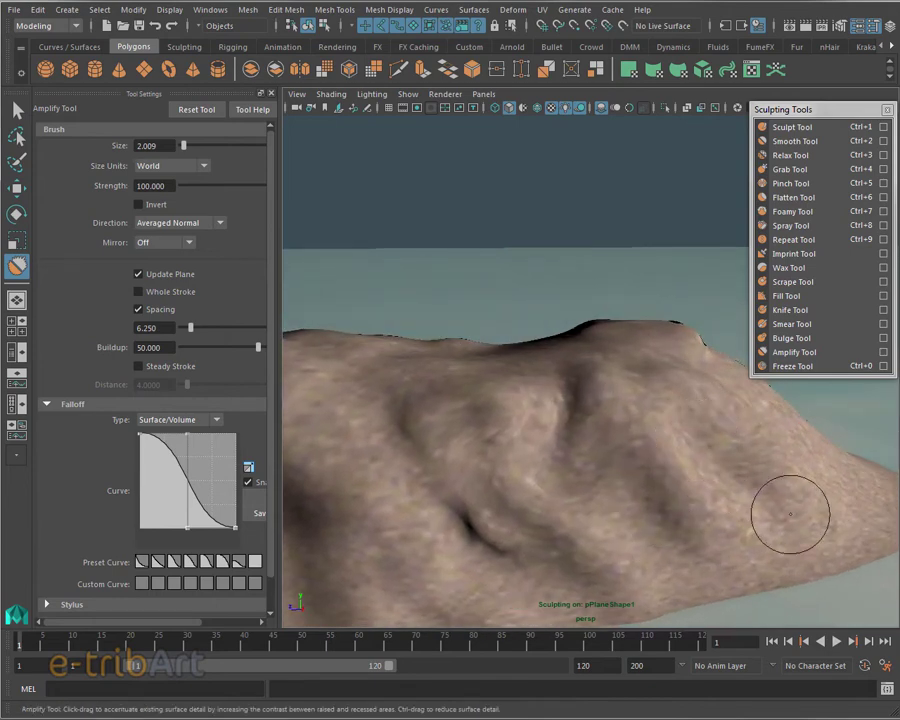
alt+drag(790, 514, 773, 498)
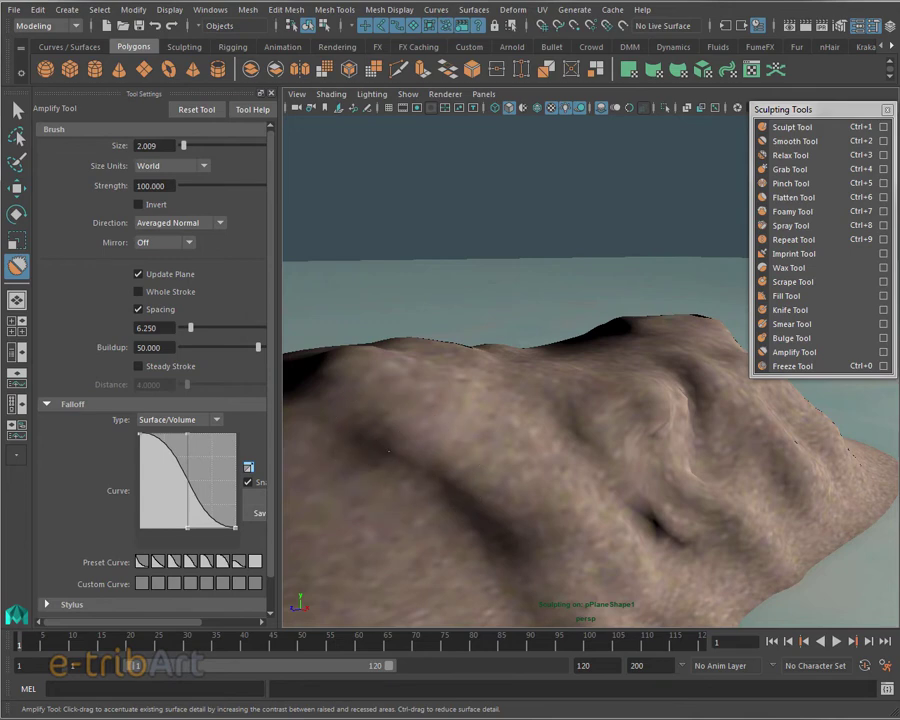
mouse_move(450, 490)
alt+mouse_down()
mouse_move(514, 551)
mouse_move(488, 538)
alt+mouse_up()
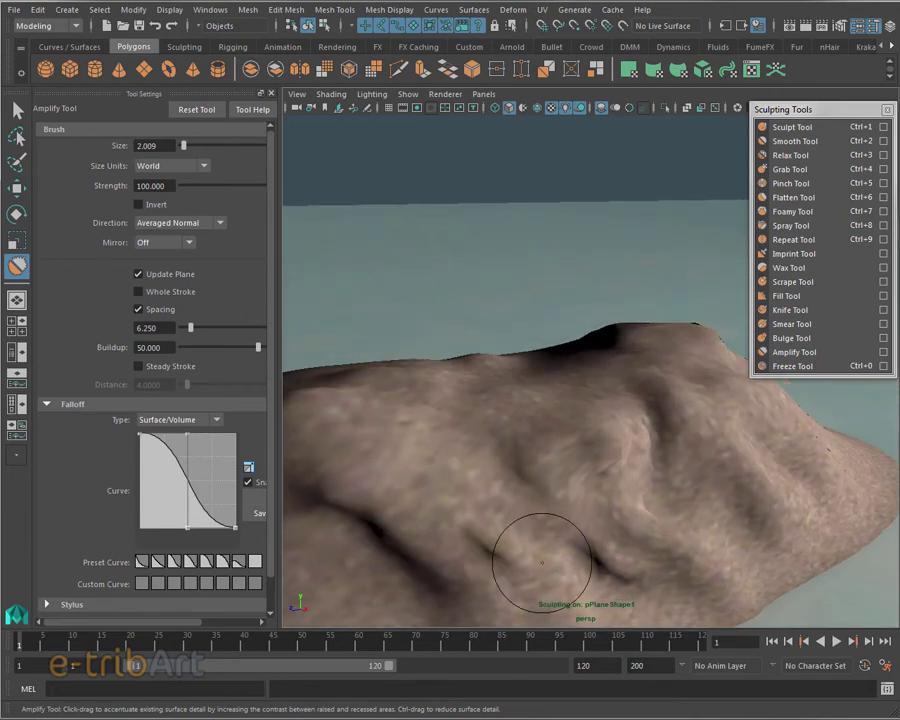
mouse_move(532, 553)
alt+mouse_down()
mouse_move(585, 538)
mouse_move(574, 538)
mouse_move(574, 526)
mouse_move(604, 476)
mouse_move(590, 466)
mouse_move(632, 478)
mouse_move(542, 478)
mouse_move(424, 432)
alt+mouse_up()
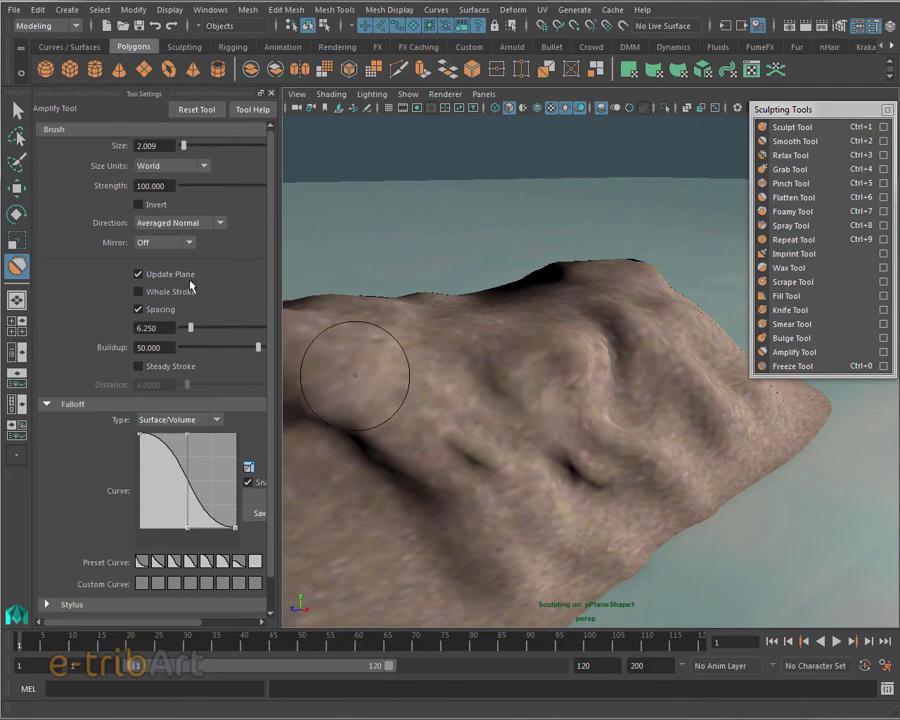
key(ctrl+2)
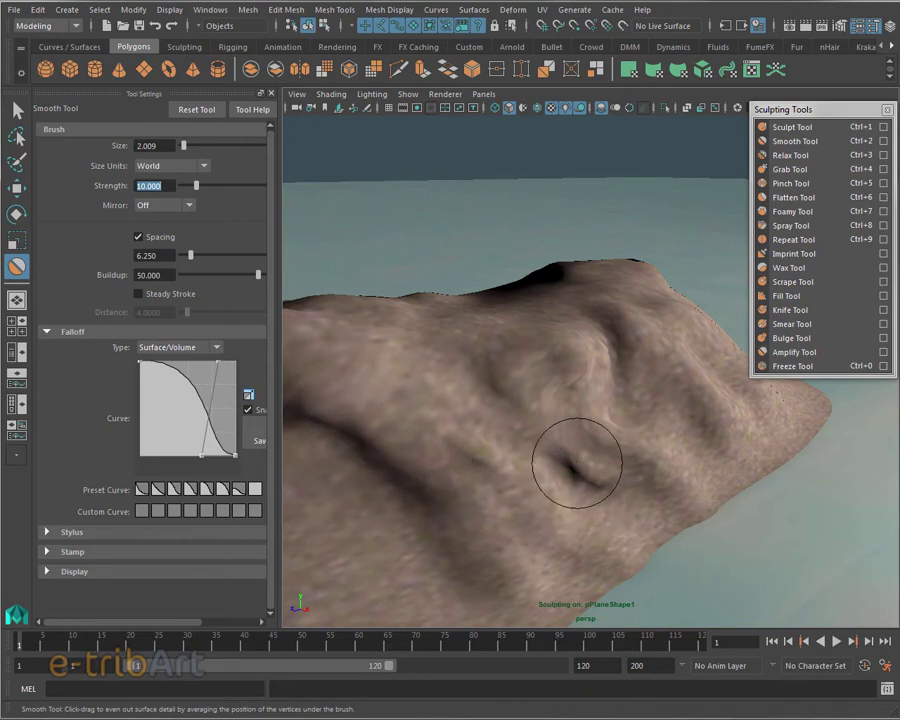
- Soften the sharp crease with a light strength-10 smoothing stroke, orbiting to check the mesh
mouse_move(576, 466)
mouse_down()
mouse_move(592, 477)
mouse_move(576, 490)
mouse_up()
mouse_move(554, 316)
alt+mouse_down()
mouse_move(608, 385)
mouse_move(618, 372)
alt+mouse_up()
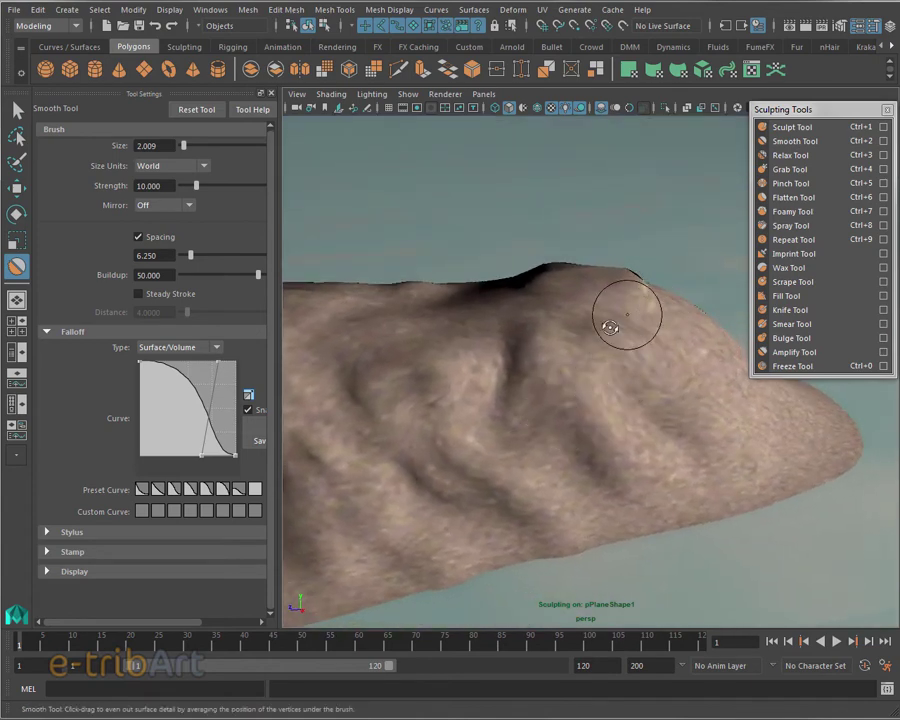
mouse_move(620, 300)
alt+mouse_down()
mouse_move(600, 320)
mouse_move(628, 456)
mouse_move(704, 328)
mouse_move(648, 424)
mouse_move(667, 474)
mouse_move(636, 462)
mouse_move(817, 587)
mouse_move(536, 238)
alt+mouse_up()
- With the Sculpt Tool active, toggle Use Stamp off and back on, then browse for a stamp image
key(ctrl+1)
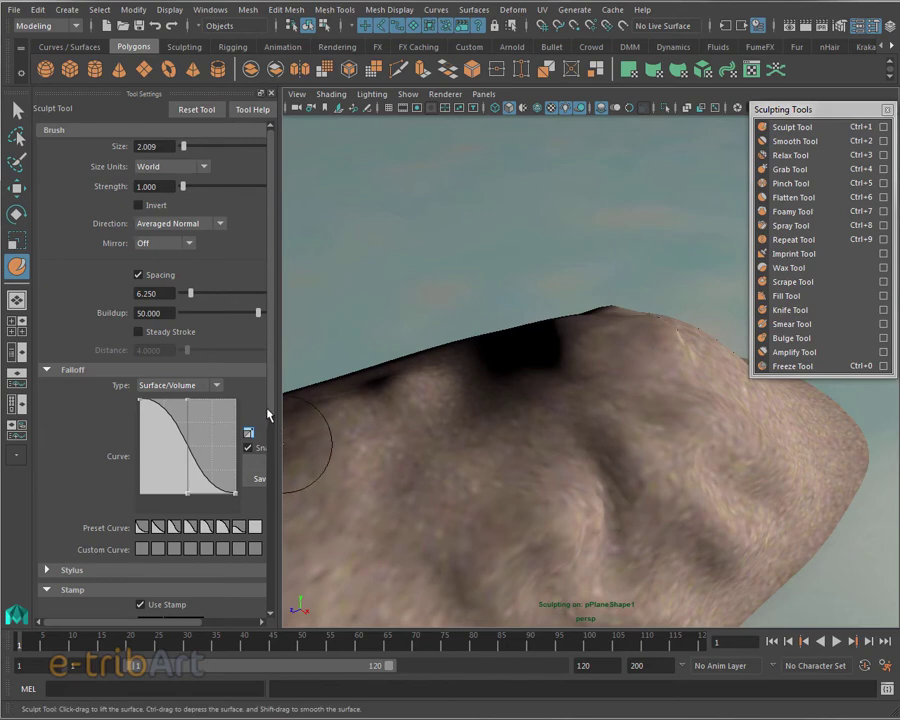
scroll(268, 440, down, 1)
scroll(260, 450, down, 3)
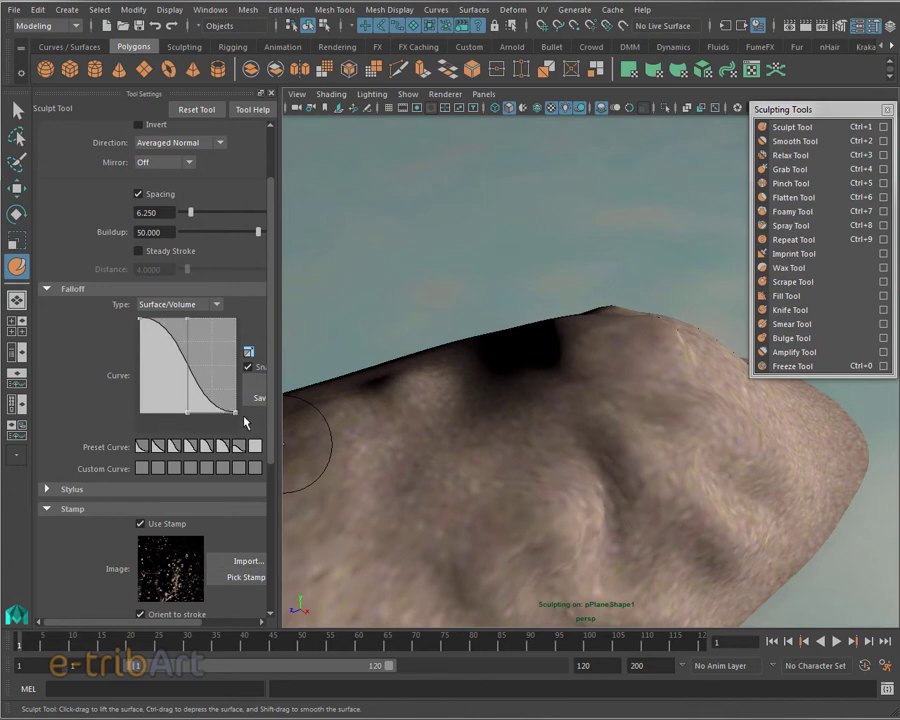
mouse_move(271, 426)
mouse_down()
mouse_move(274, 502)
mouse_move(266, 507)
mouse_up()
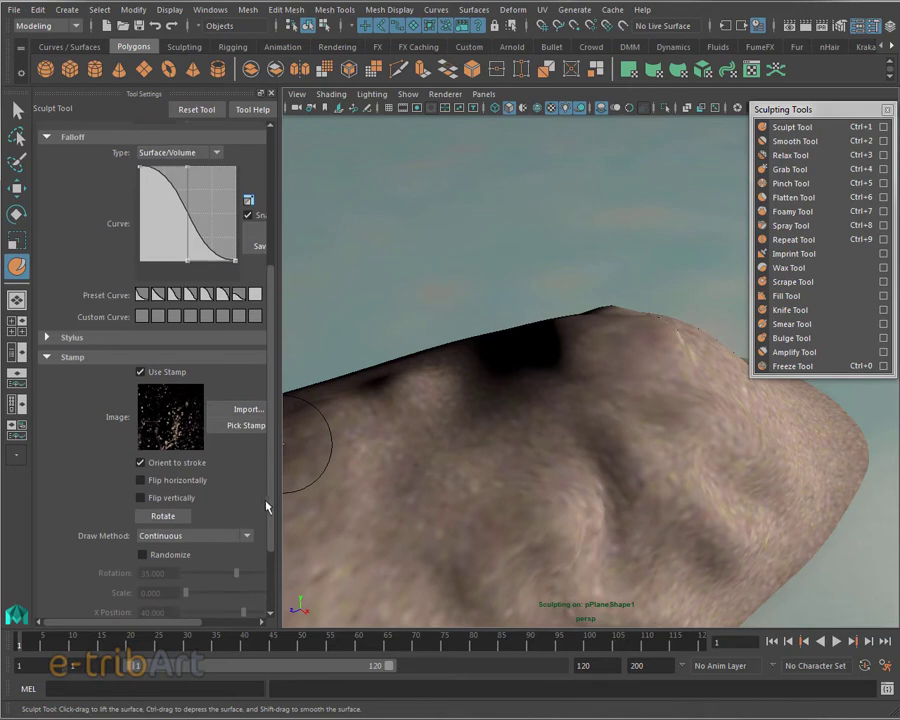
click(165, 373)
click(157, 375)
click(248, 411)
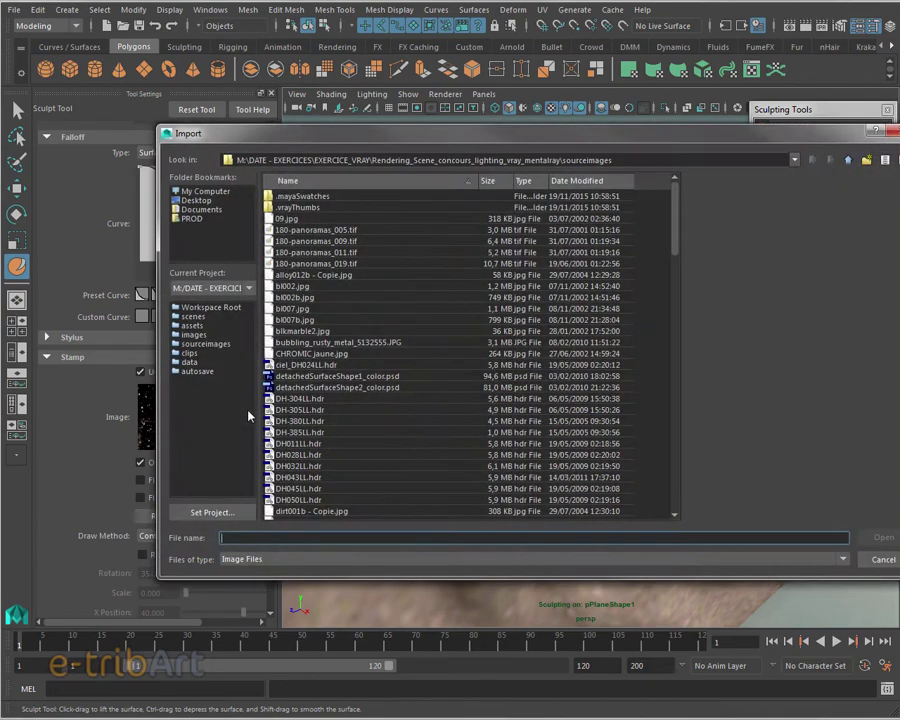
- Preview dirt025, dirt020, dirt023 and dirt024, then settle on dirt019.jpg as the stamp
click(297, 457)
scroll(297, 462, down, 5)
scroll(297, 465, down, 5)
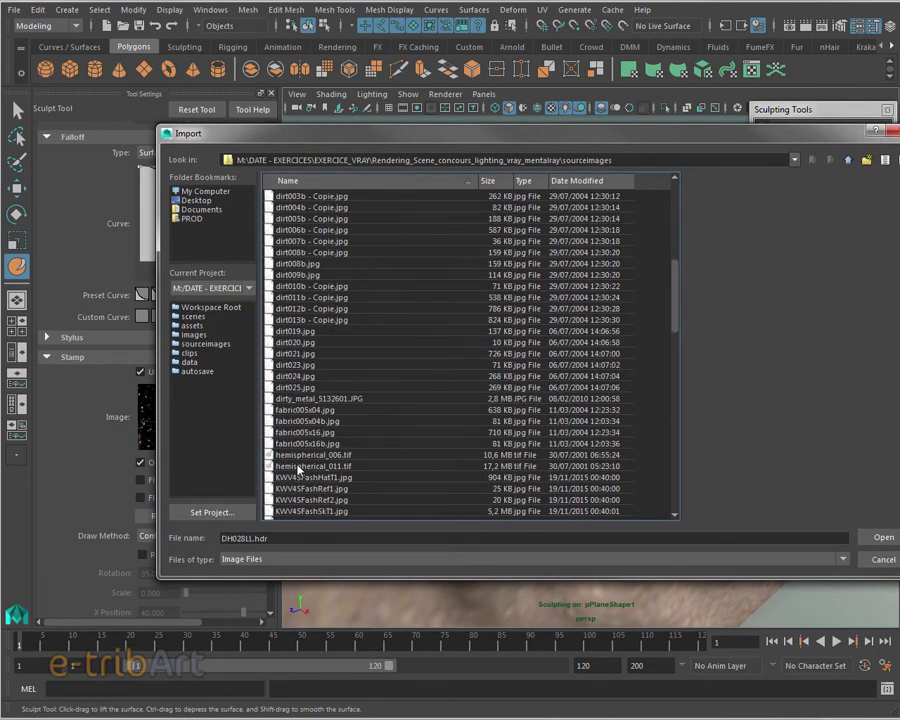
click(297, 387)
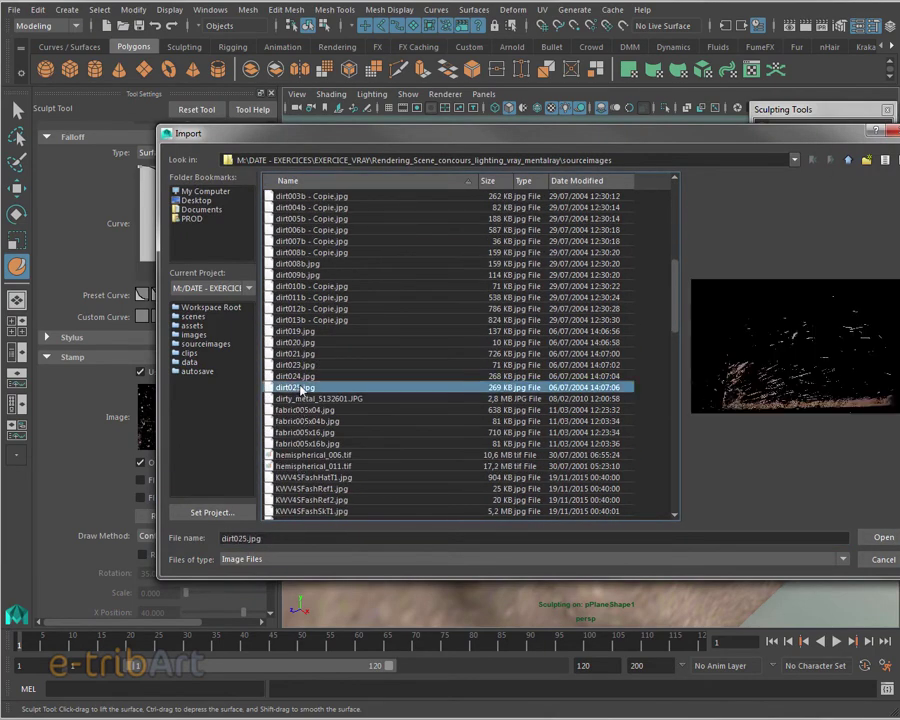
click(306, 334)
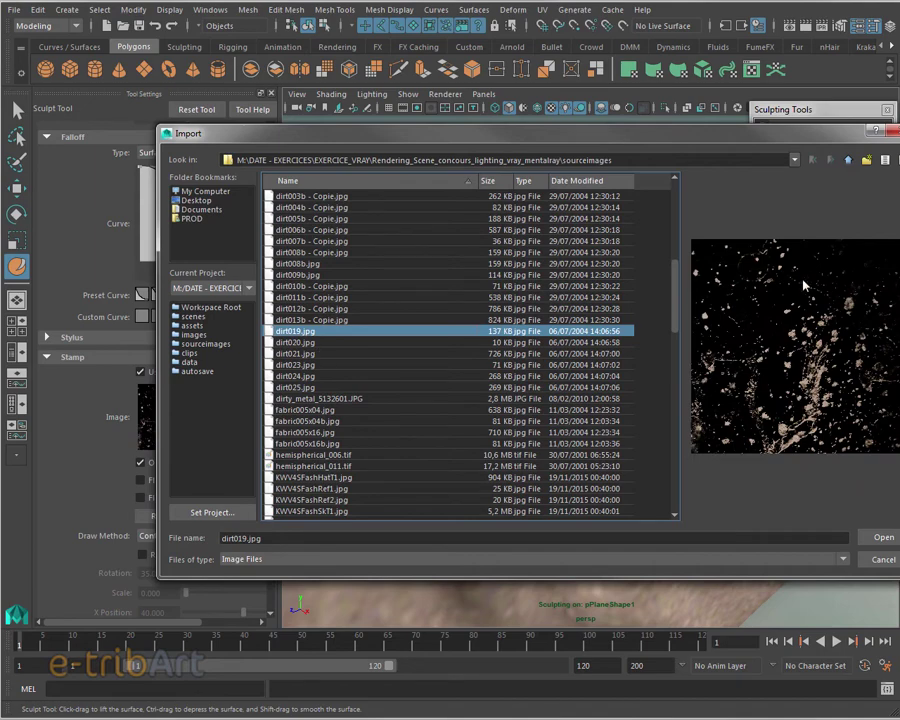
click(310, 342)
click(305, 364)
click(302, 376)
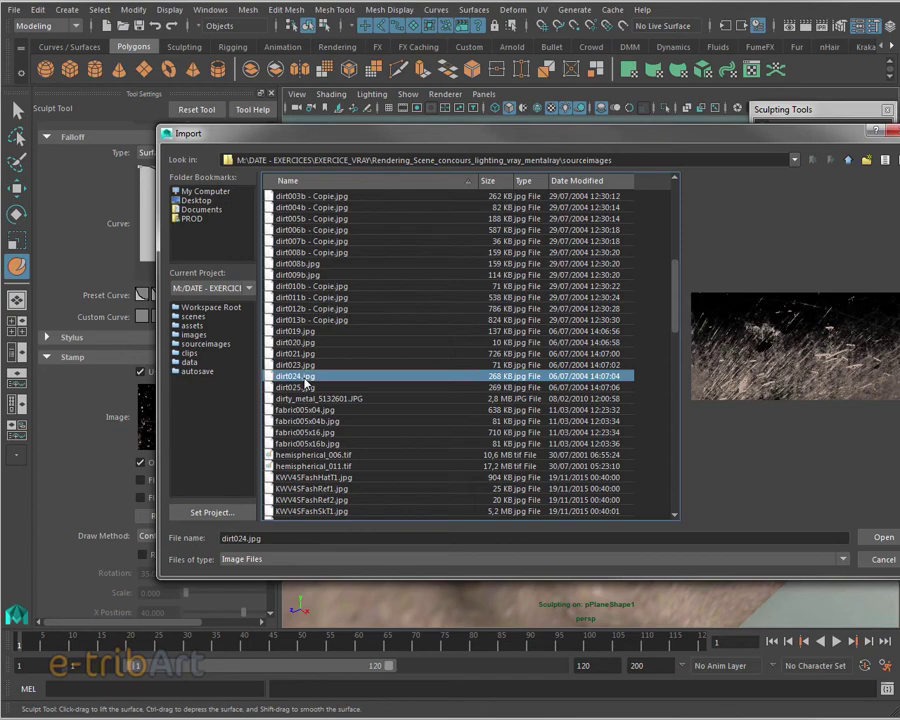
click(310, 337)
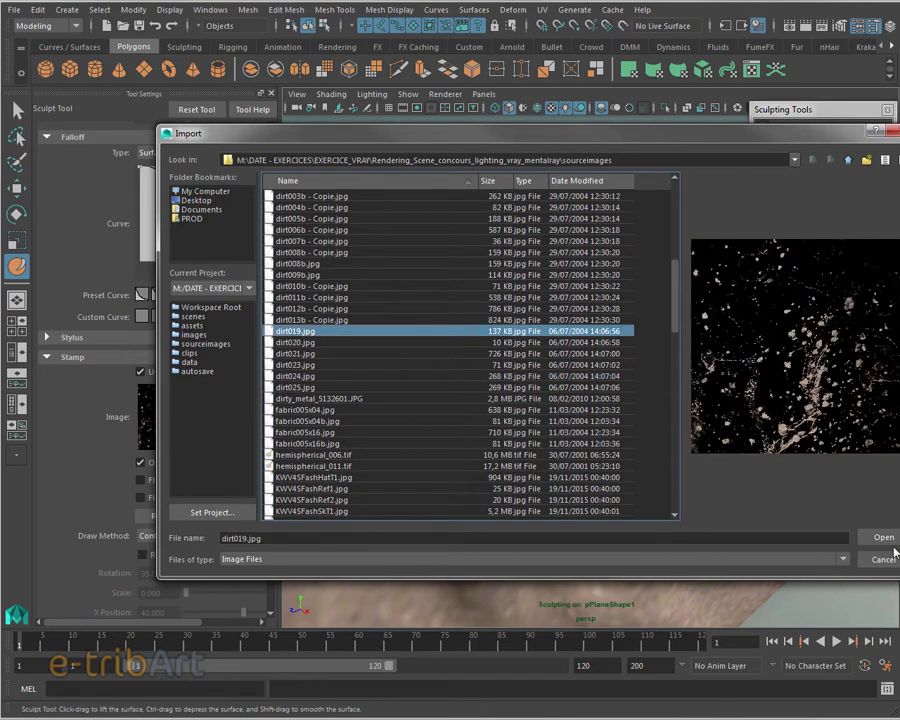
- Load dirt019 as the stamp, enlarge the brush, and carve deeper grooves into the rock slope
click(884, 539)
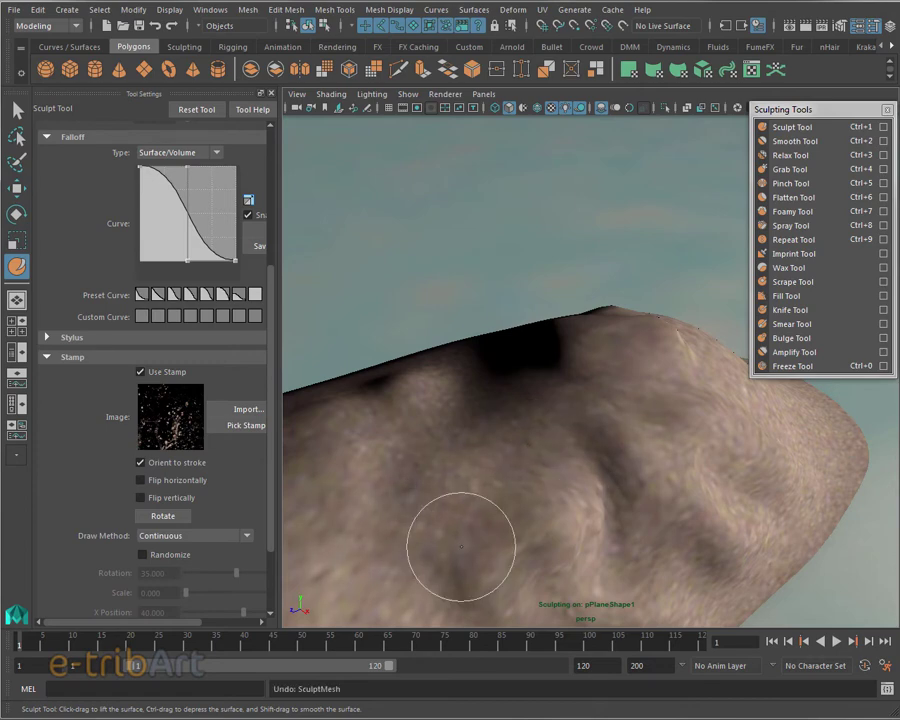
scroll(233, 226, up, 5)
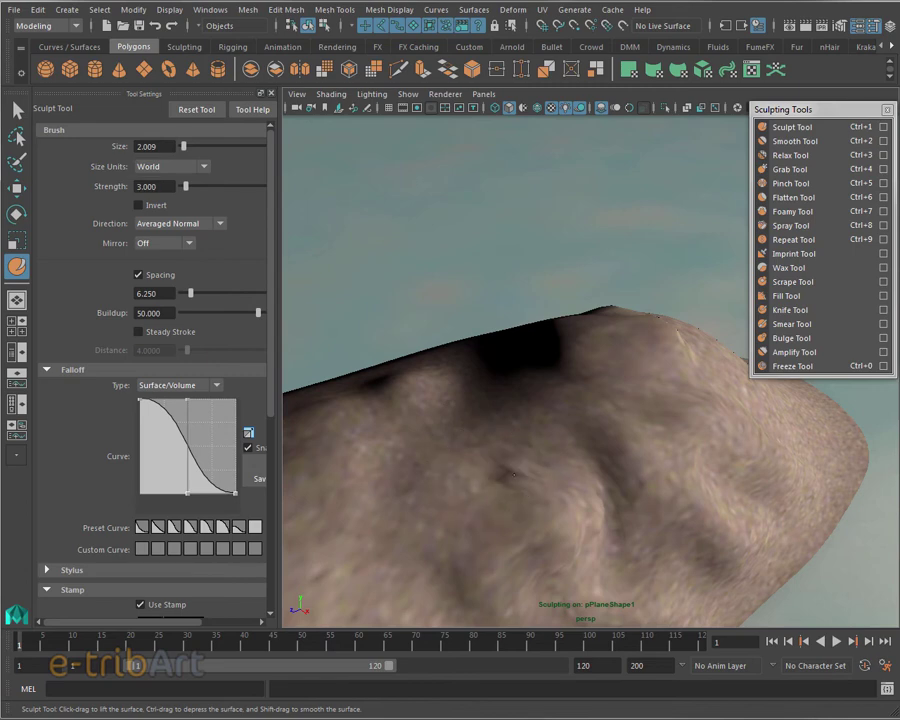
key(ctrl+z)
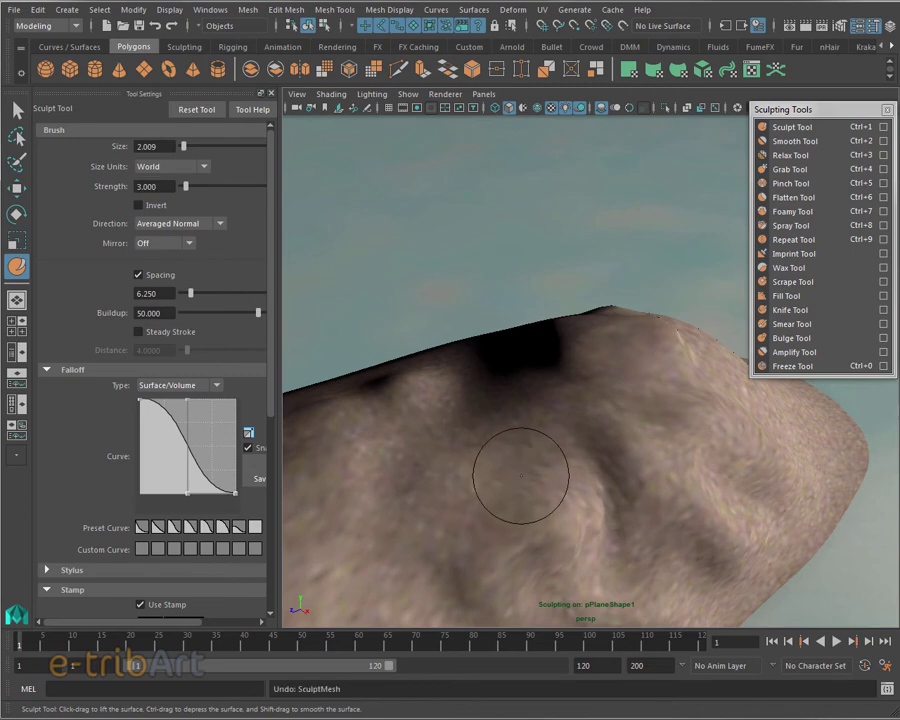
mouse_move(516, 472)
mouse_down()
mouse_move(553, 472)
mouse_move(420, 502)
mouse_up()
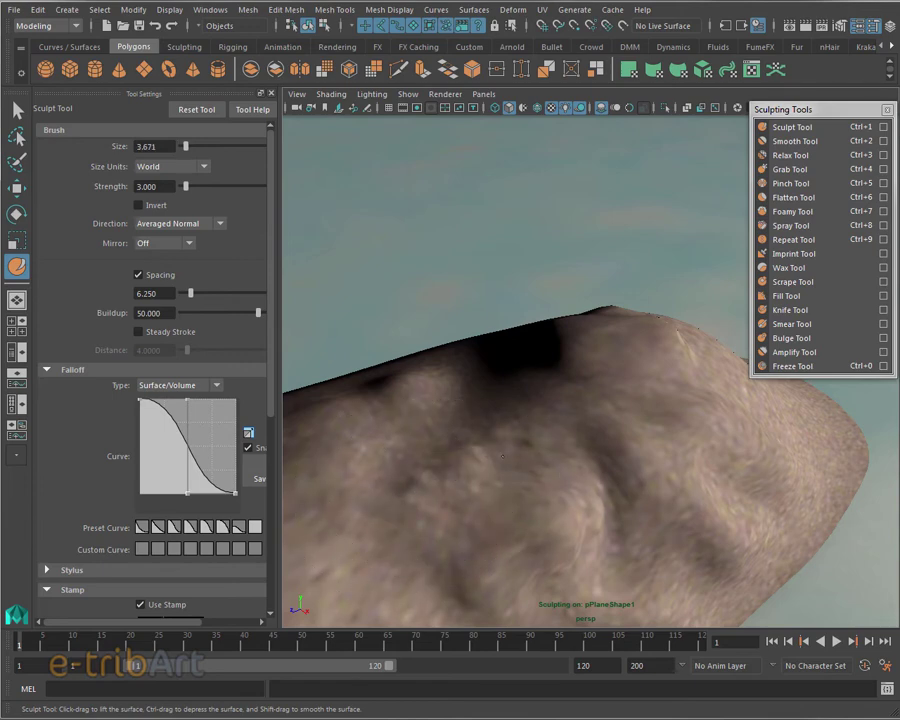
mouse_move(502, 456)
mouse_down()
mouse_move(478, 432)
mouse_move(567, 413)
mouse_up()
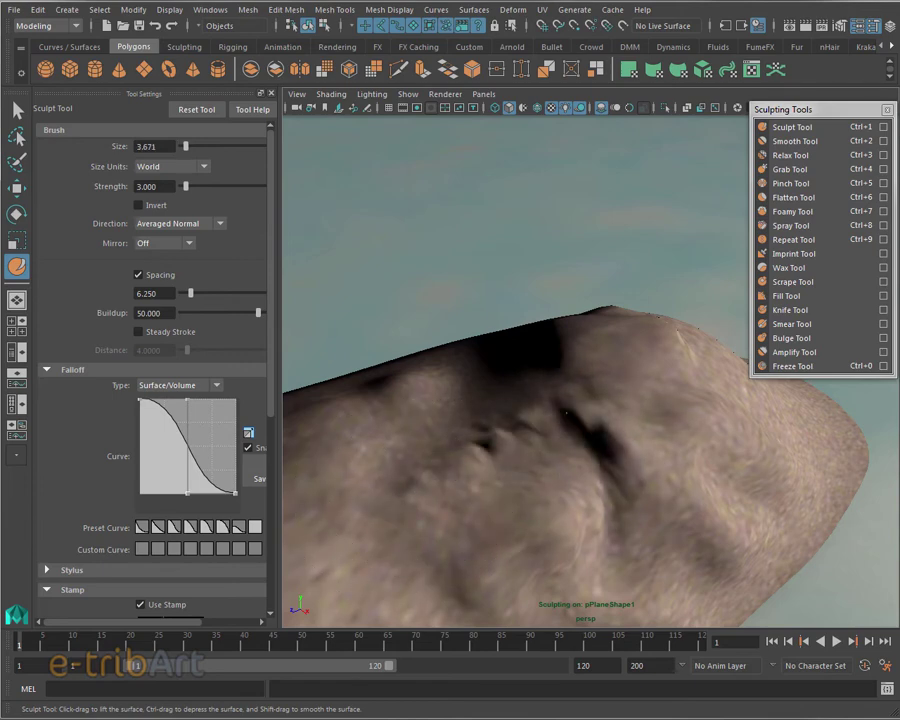
mouse_move(505, 422)
mouse_down()
mouse_move(435, 434)
mouse_move(462, 518)
mouse_move(428, 486)
mouse_move(479, 496)
mouse_move(506, 475)
mouse_move(500, 532)
mouse_move(498, 498)
mouse_move(424, 476)
mouse_move(497, 452)
mouse_up()
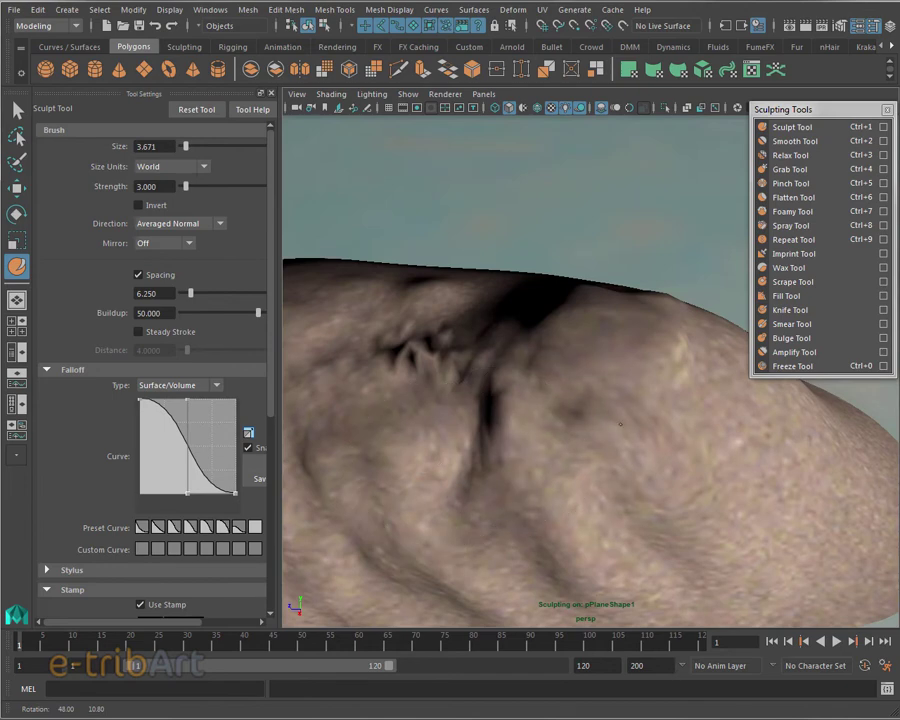
- Orbit around the terrain to inspect the sculpted grooves from several angles
mouse_move(629, 486)
alt+mouse_down()
mouse_move(598, 476)
mouse_move(622, 502)
alt+mouse_up()
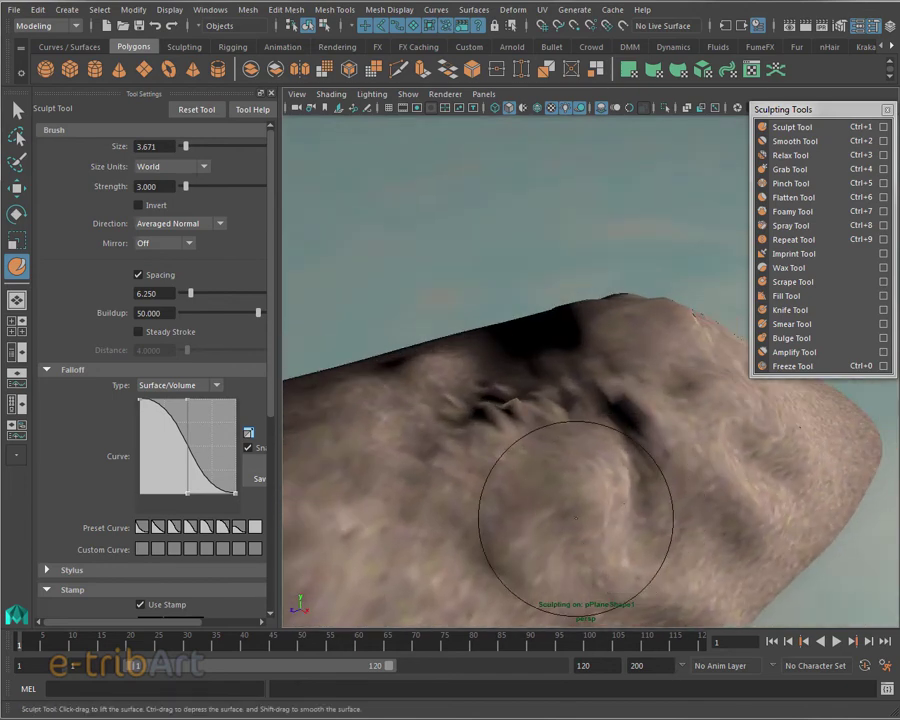
alt+drag(555, 518, 548, 447)
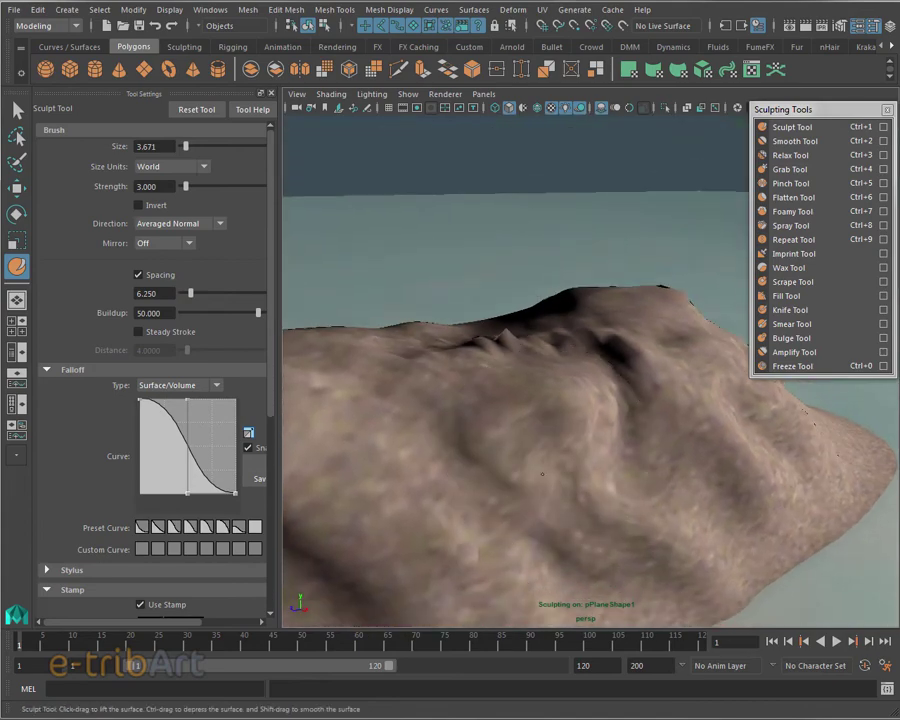
alt+drag(554, 504, 560, 519)
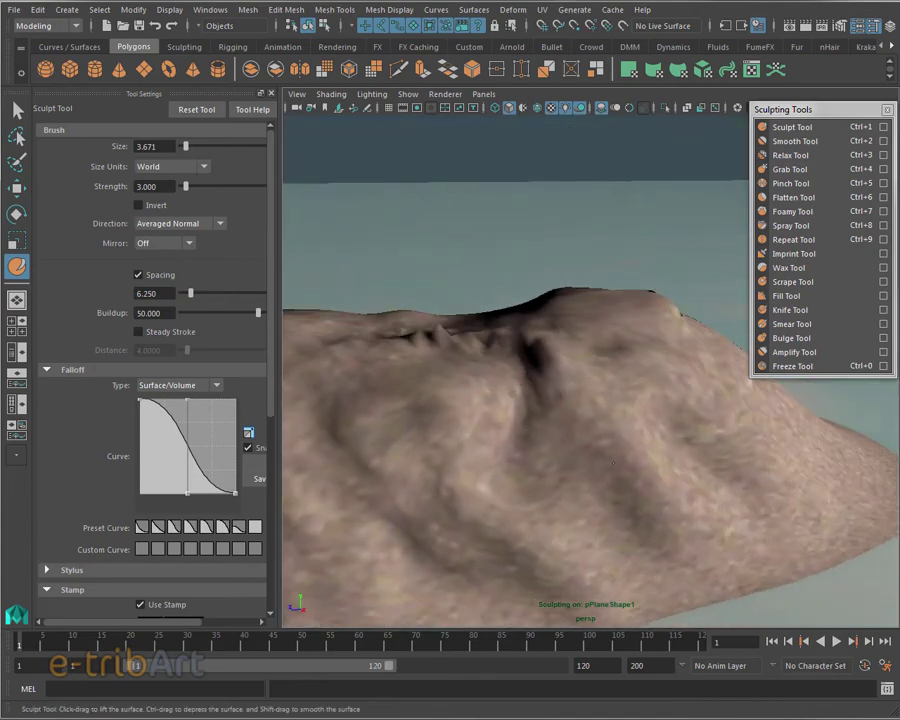
alt+drag(652, 592, 634, 521)
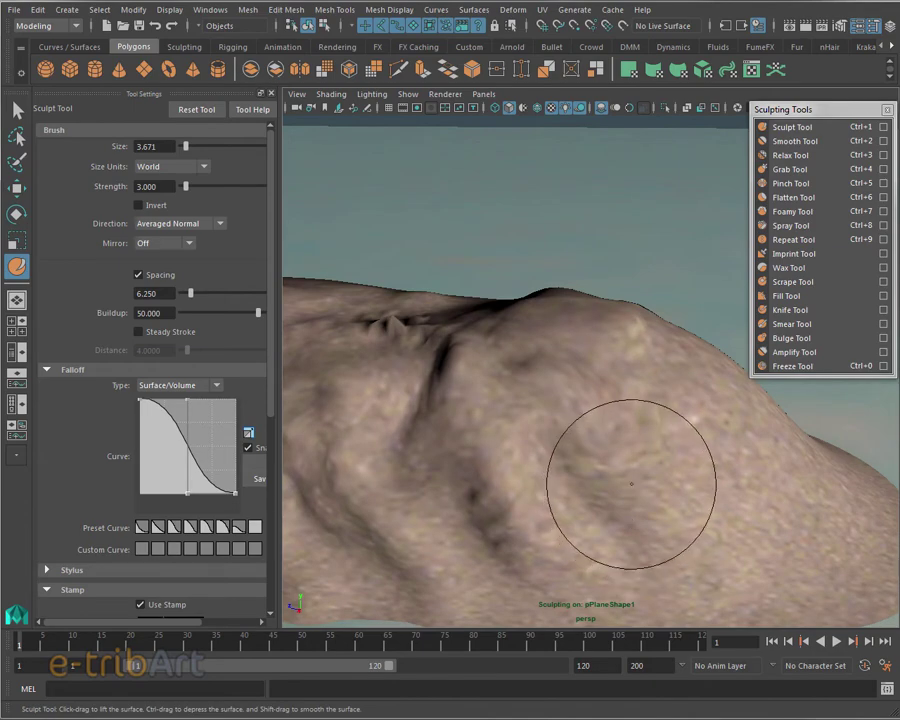
mouse_move(714, 574)
alt+mouse_down()
mouse_move(658, 549)
mouse_move(703, 552)
alt+mouse_up()
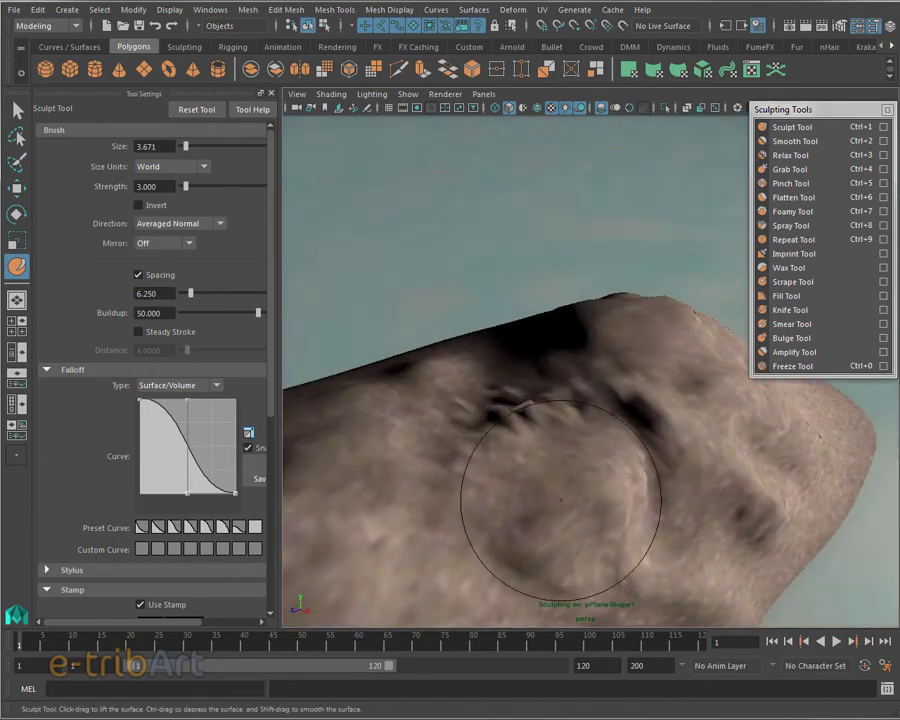
alt+drag(540, 520, 586, 528)
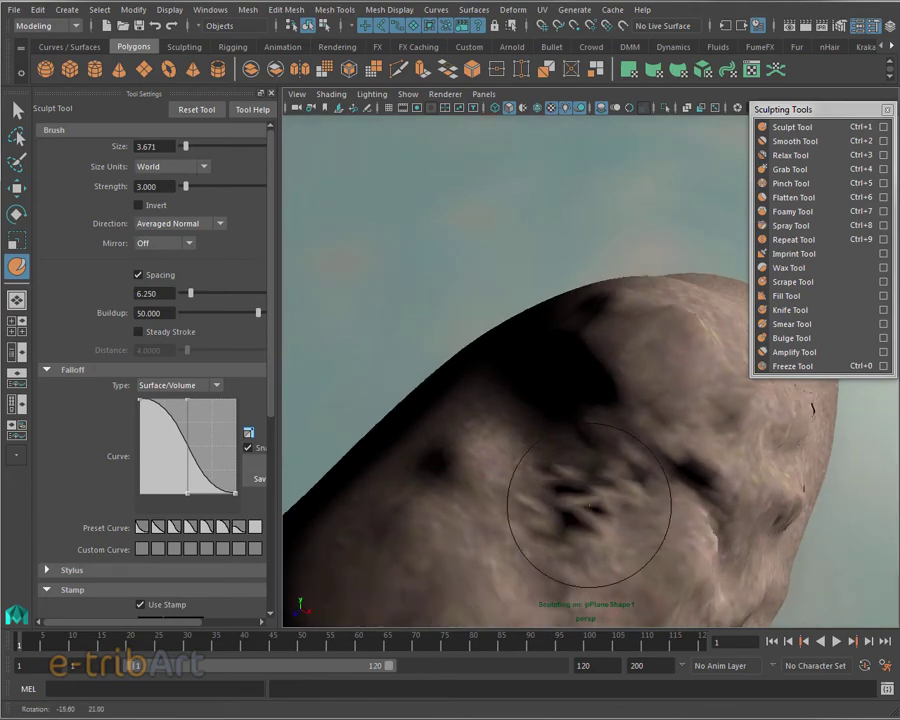
alt+drag(532, 527, 494, 450)
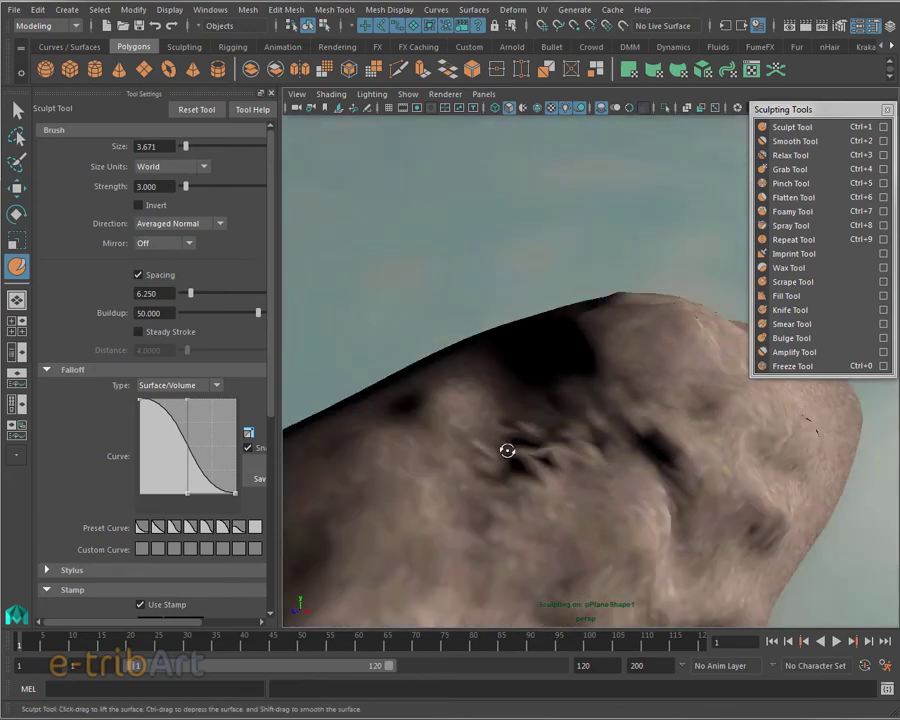
- Return to the Sculpt Tool and carve new creases and dents into the lower rock slope
click(796, 143)
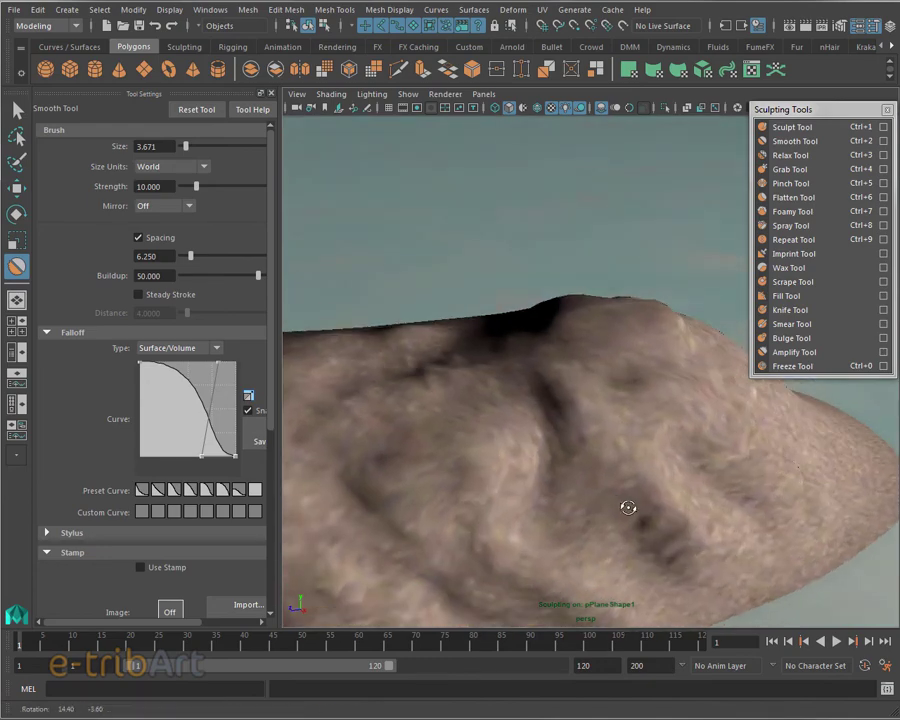
alt+drag(532, 452, 470, 440)
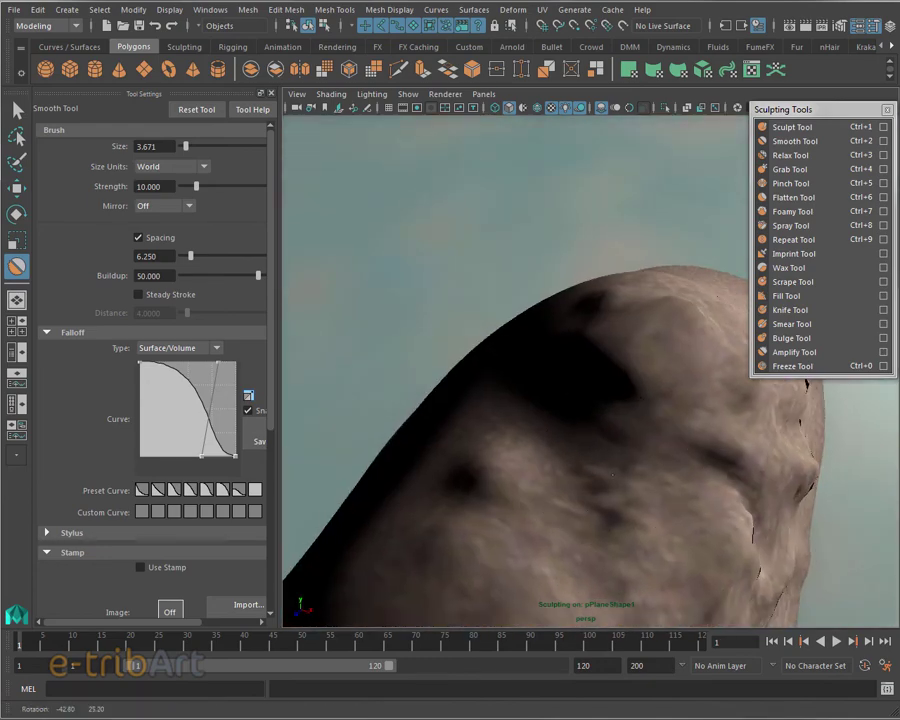
alt+drag(562, 552, 462, 412)
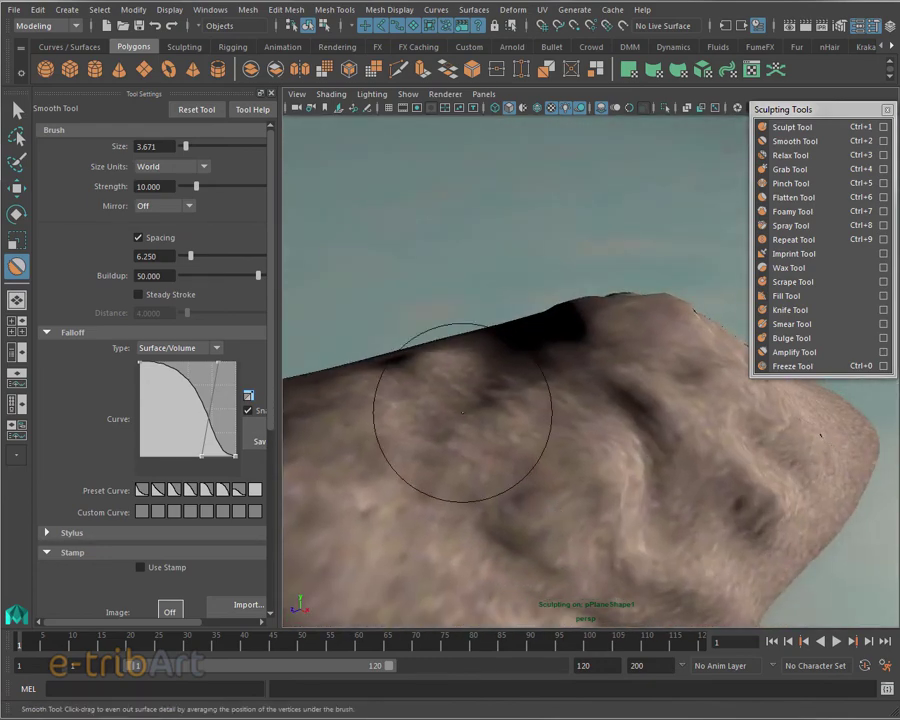
click(791, 127)
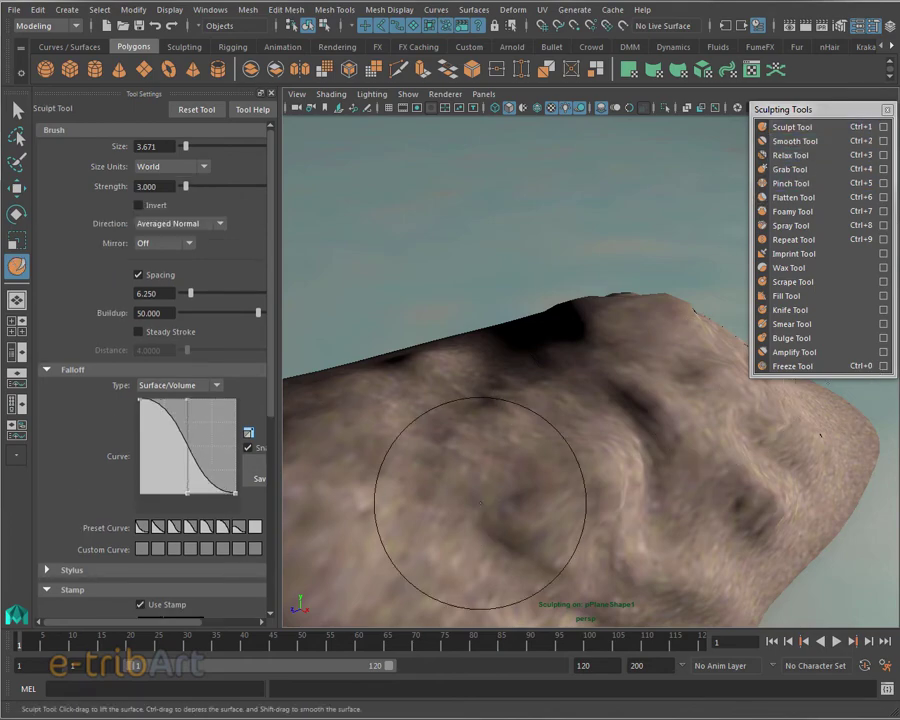
mouse_move(480, 503)
alt+mouse_down()
mouse_move(530, 392)
mouse_move(524, 448)
mouse_move(512, 424)
mouse_move(492, 414)
mouse_move(466, 458)
alt+mouse_up()
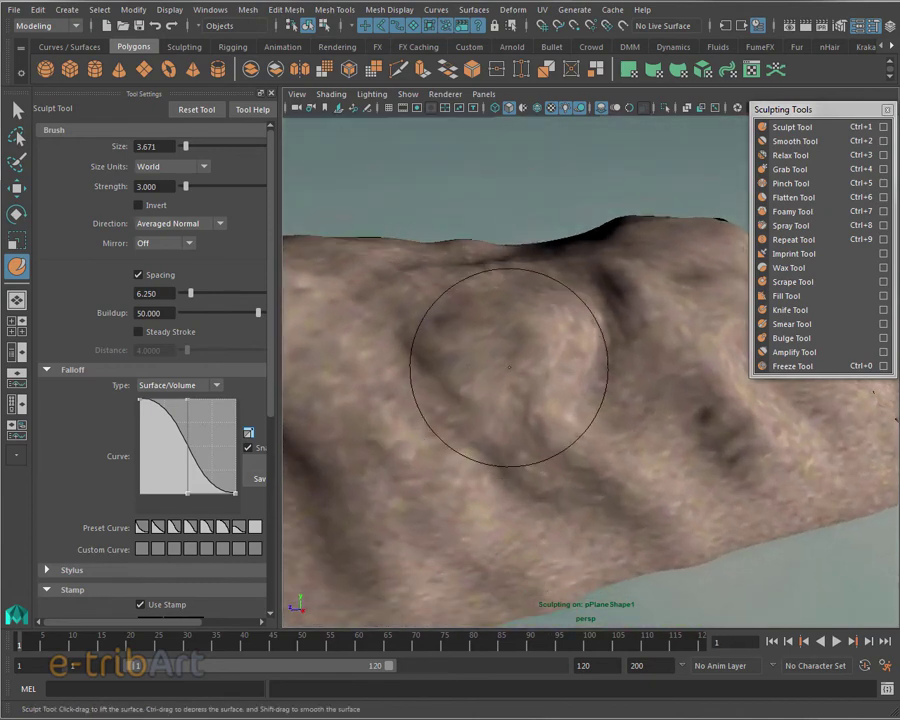
mouse_move(509, 367)
mouse_down()
mouse_move(532, 498)
mouse_move(648, 500)
mouse_move(585, 571)
mouse_up()
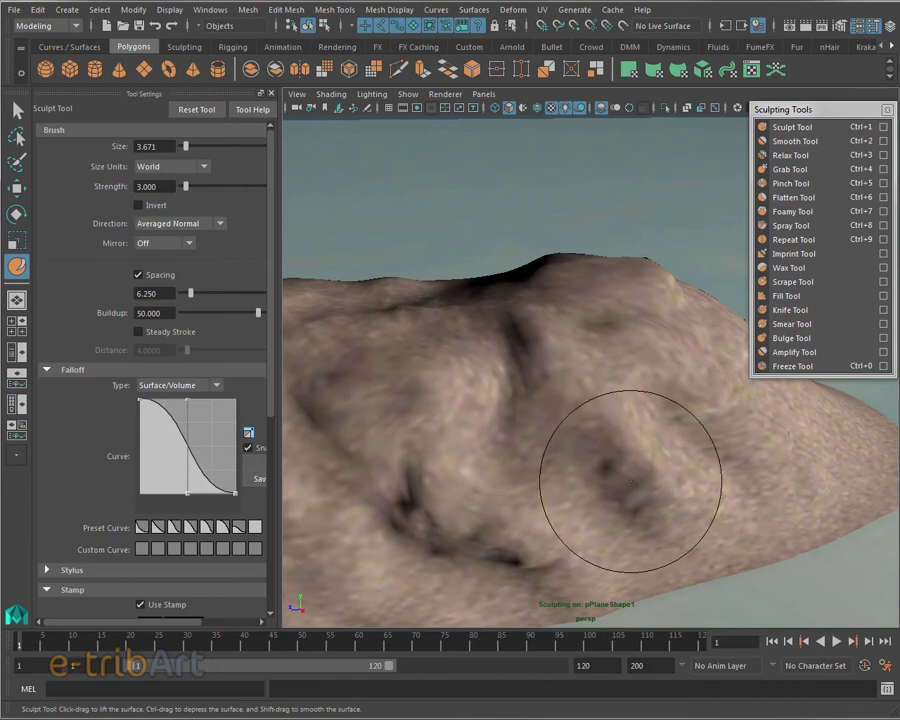
drag(643, 512, 723, 522)
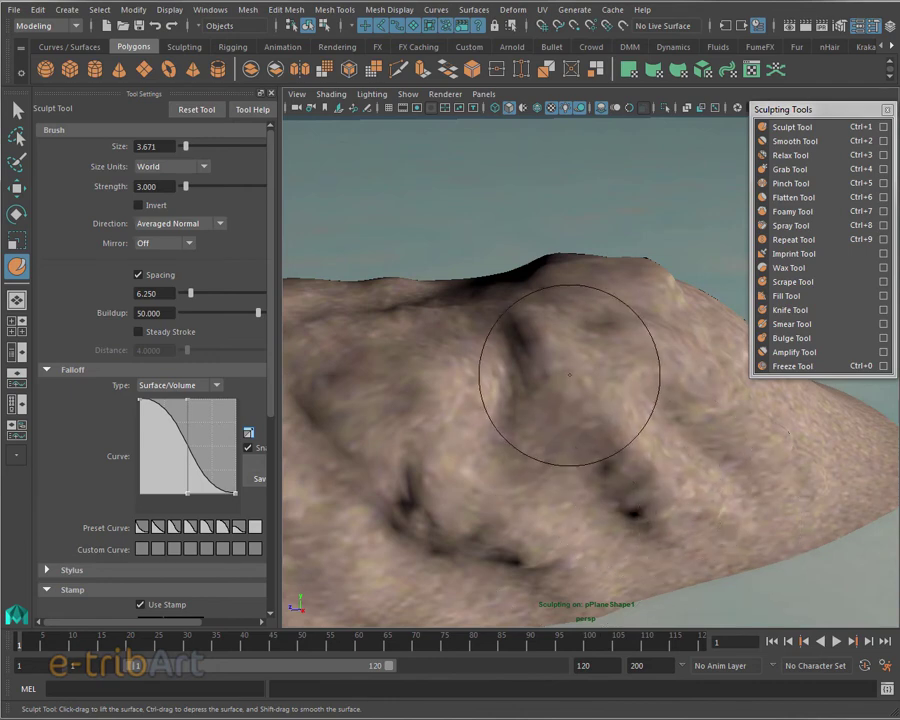
alt+drag(599, 422, 594, 450)
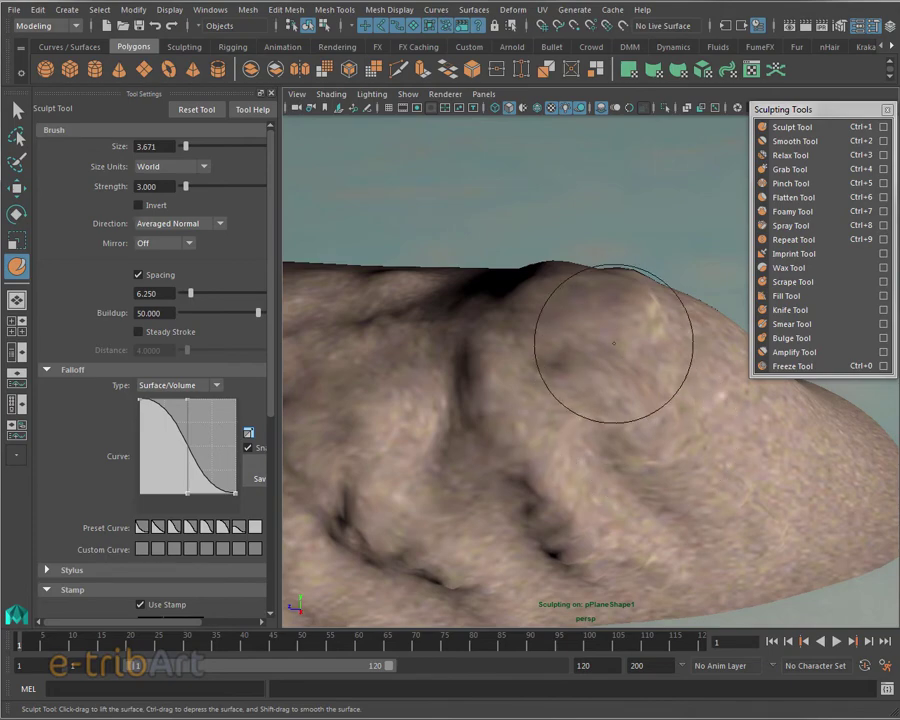
mouse_move(614, 343)
alt+mouse_down()
mouse_move(615, 380)
mouse_move(613, 348)
mouse_move(623, 378)
mouse_move(627, 366)
mouse_move(707, 372)
mouse_move(673, 370)
alt+mouse_up()
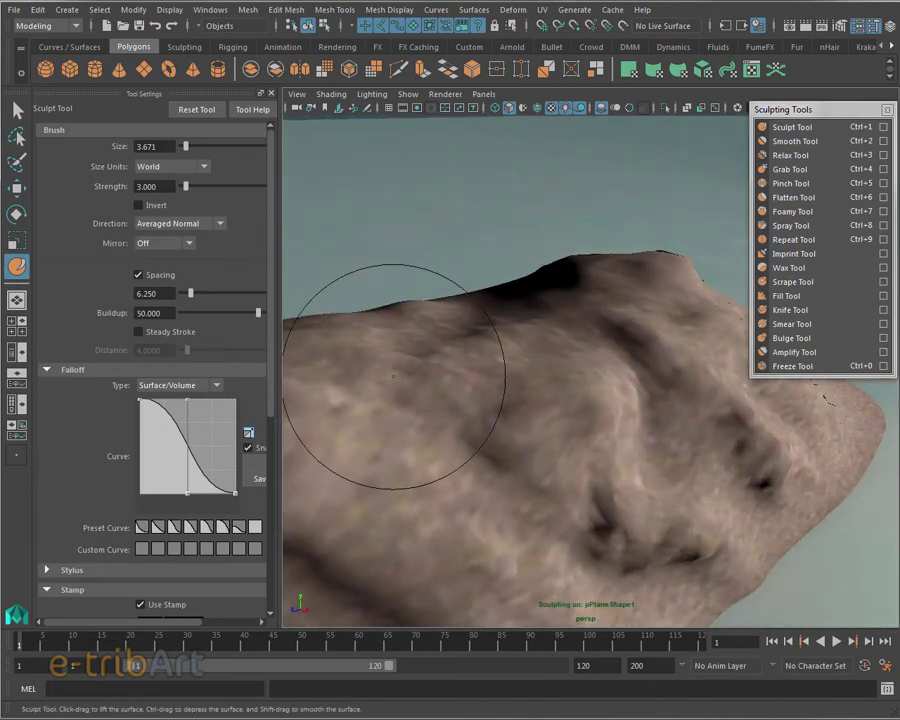
mouse_move(391, 392)
alt+mouse_down()
mouse_move(418, 438)
mouse_move(517, 400)
alt+mouse_up()
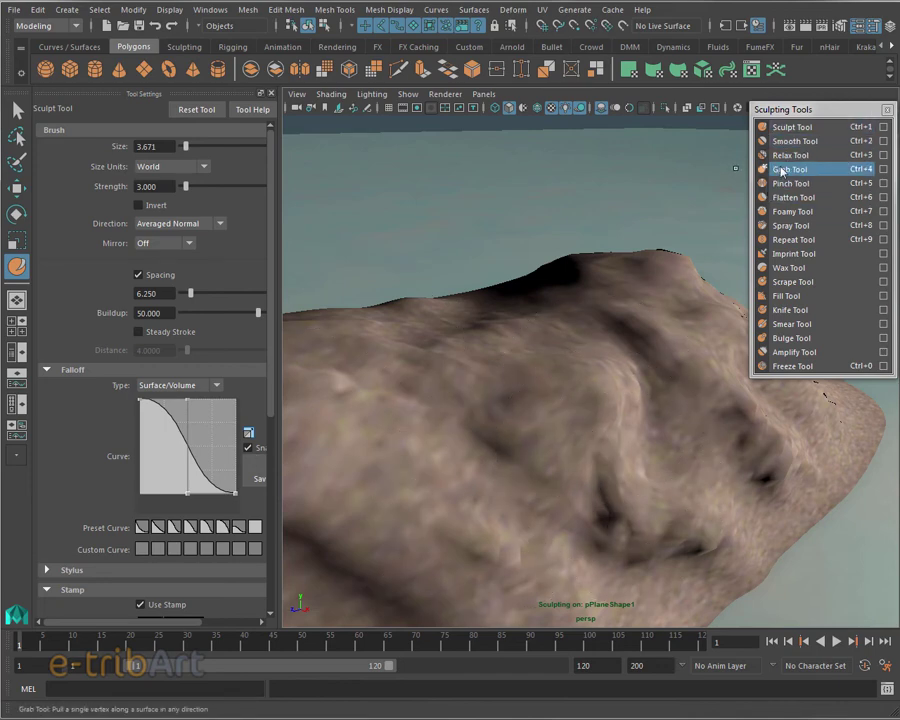
- Make the Smooth Tool the active brush, scroll to its Stamp settings, and orbit to check slopes
click(795, 141)
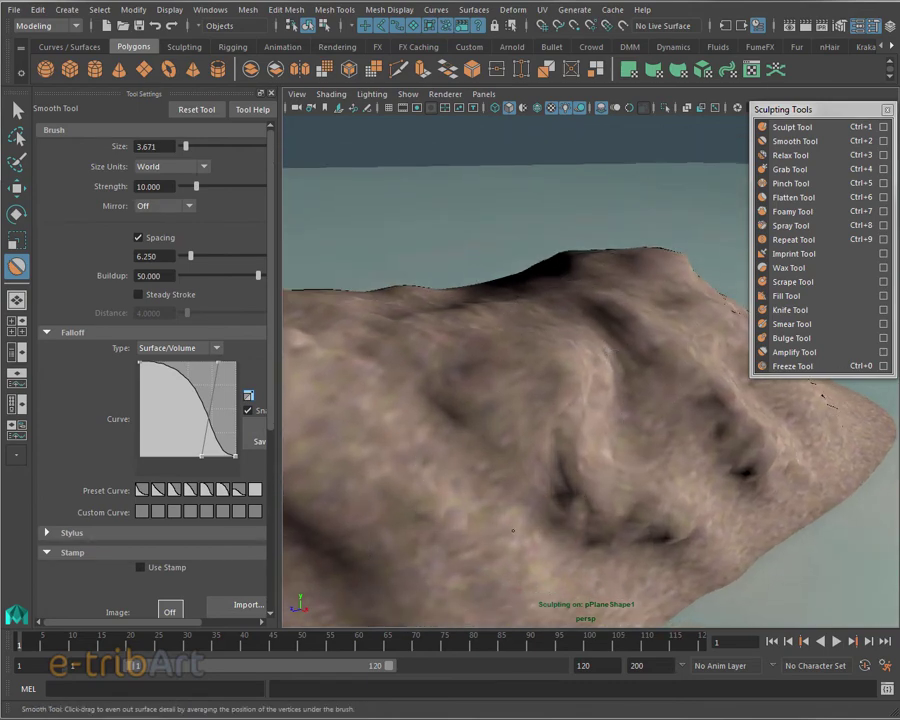
alt+drag(673, 583, 673, 522)
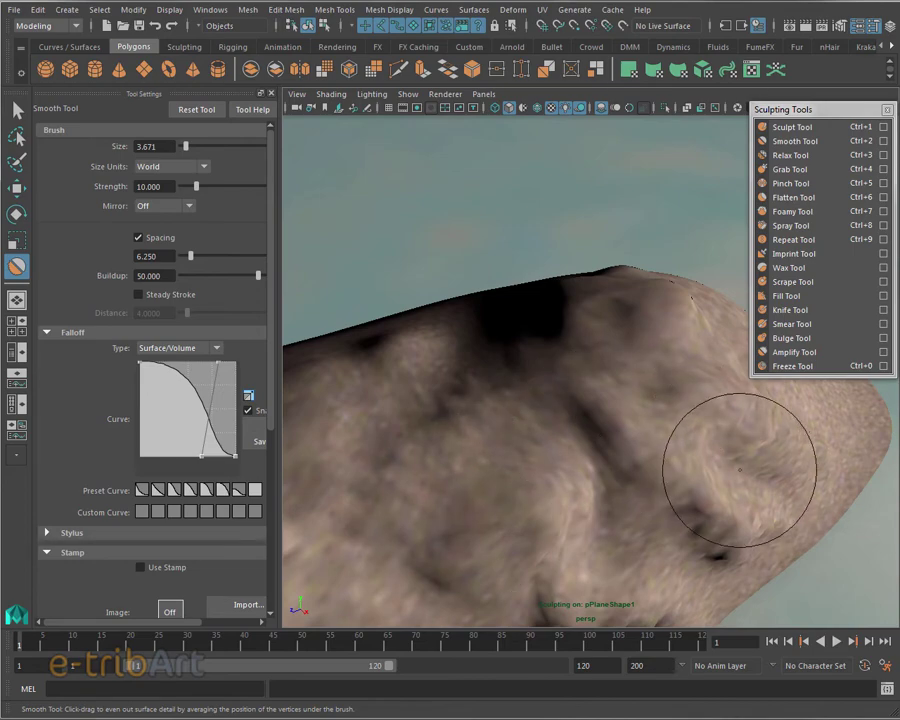
mouse_move(713, 446)
alt+mouse_down()
mouse_move(696, 458)
mouse_move(683, 446)
mouse_move(650, 474)
alt+mouse_up()
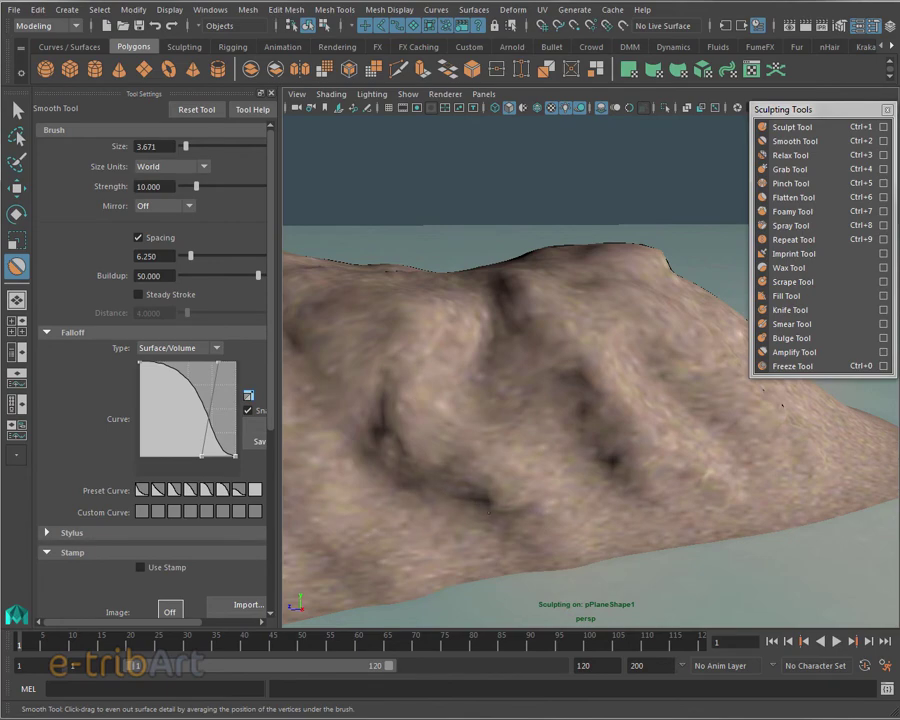
mouse_move(508, 397)
alt+mouse_down()
mouse_move(578, 481)
mouse_move(534, 462)
mouse_move(700, 475)
alt+mouse_up()
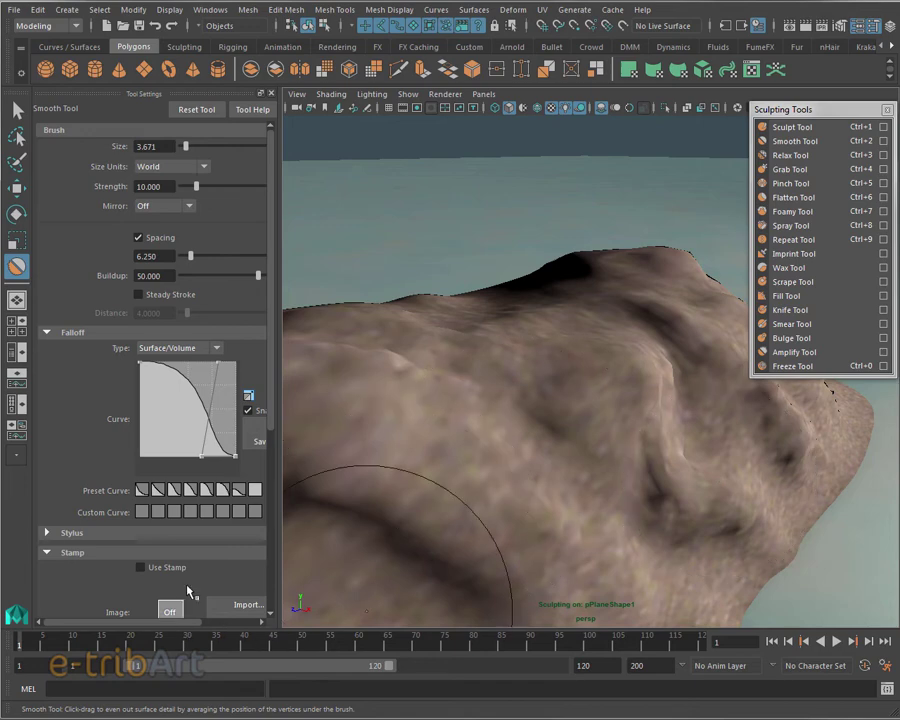
drag(270, 408, 270, 490)
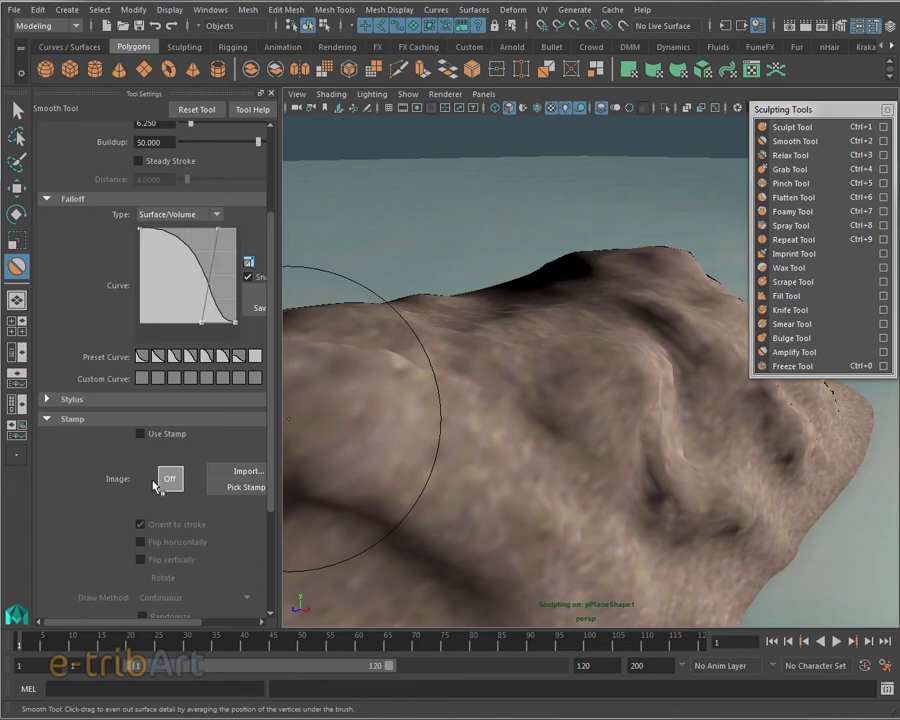
mouse_move(582, 544)
alt+mouse_down()
mouse_move(596, 500)
mouse_move(583, 573)
mouse_move(593, 532)
alt+mouse_up()
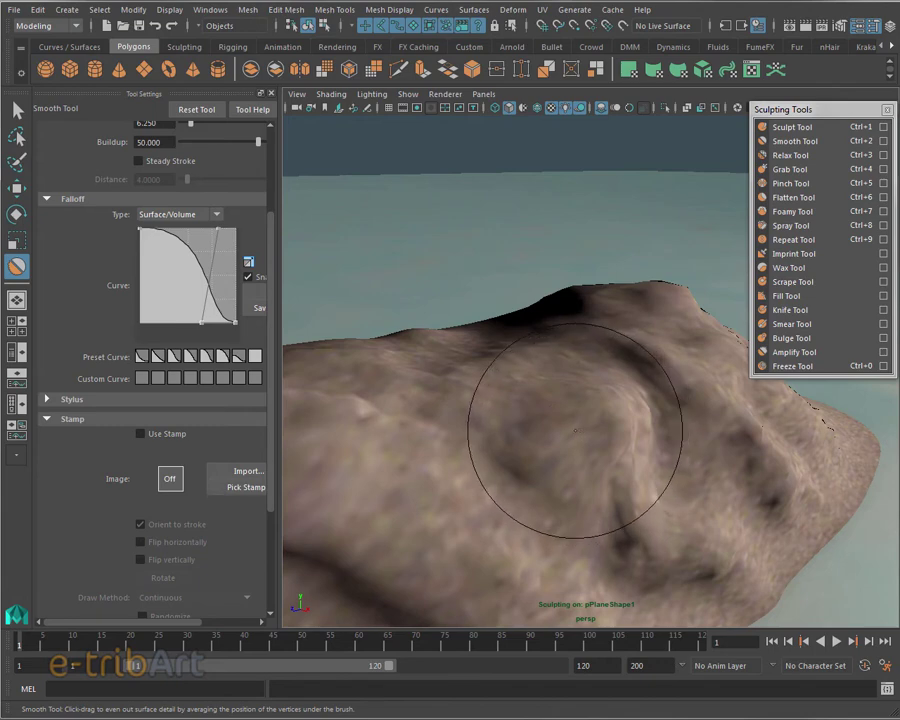
mouse_move(540, 470)
alt+mouse_down()
mouse_move(550, 424)
mouse_move(536, 430)
alt+mouse_up()
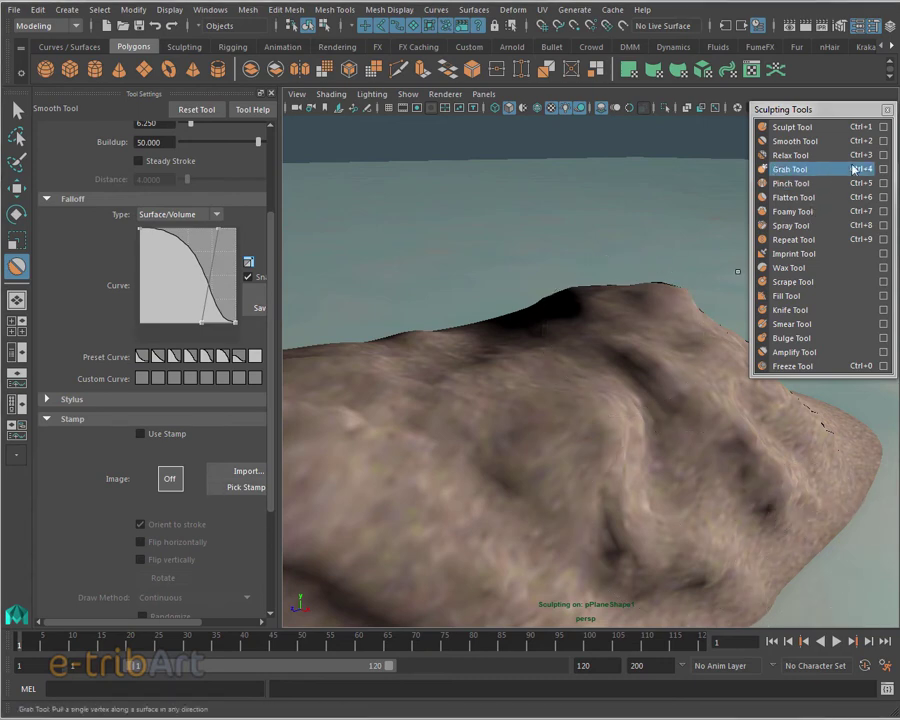
- Close the sculpting tools window and Tool Settings, and tear off the Generate menu as a floating window
drag(814, 117, 790, 103)
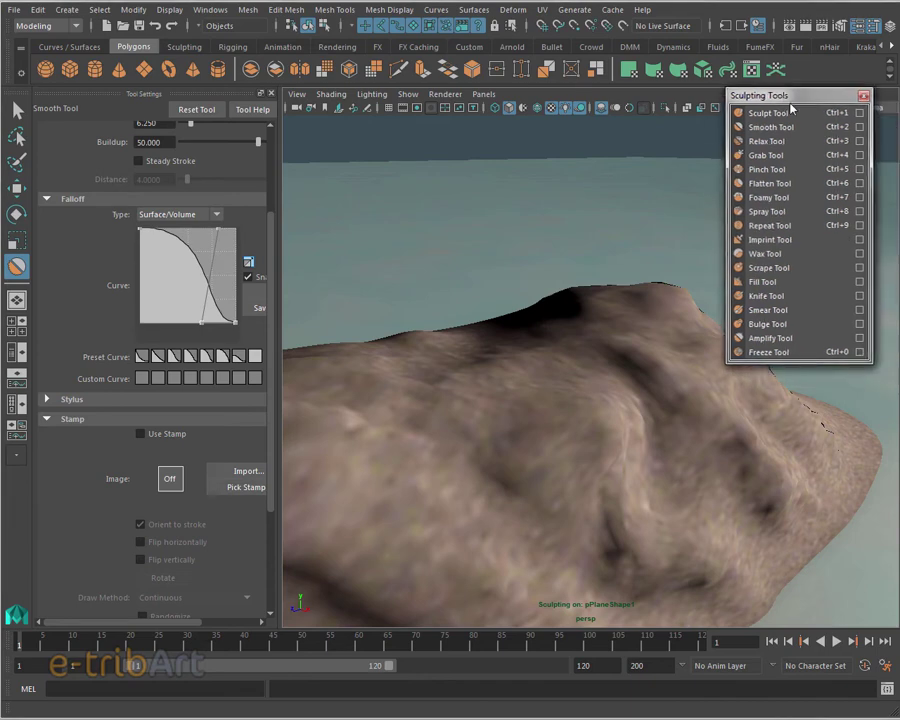
click(863, 96)
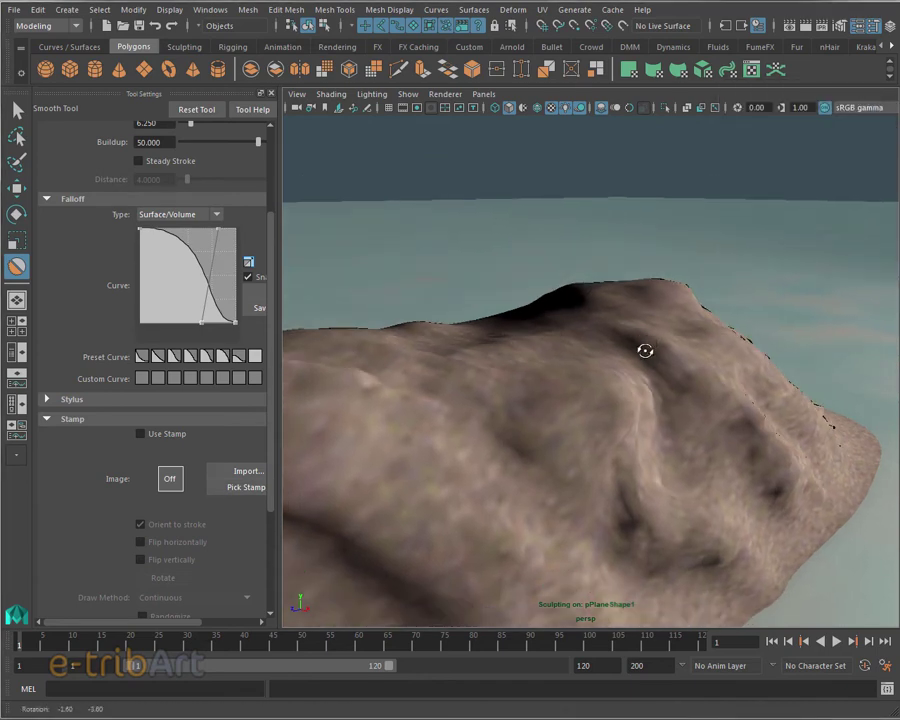
mouse_move(627, 366)
alt+middle_down()
mouse_move(713, 363)
mouse_move(660, 366)
mouse_move(651, 346)
mouse_move(640, 350)
alt+middle_up()
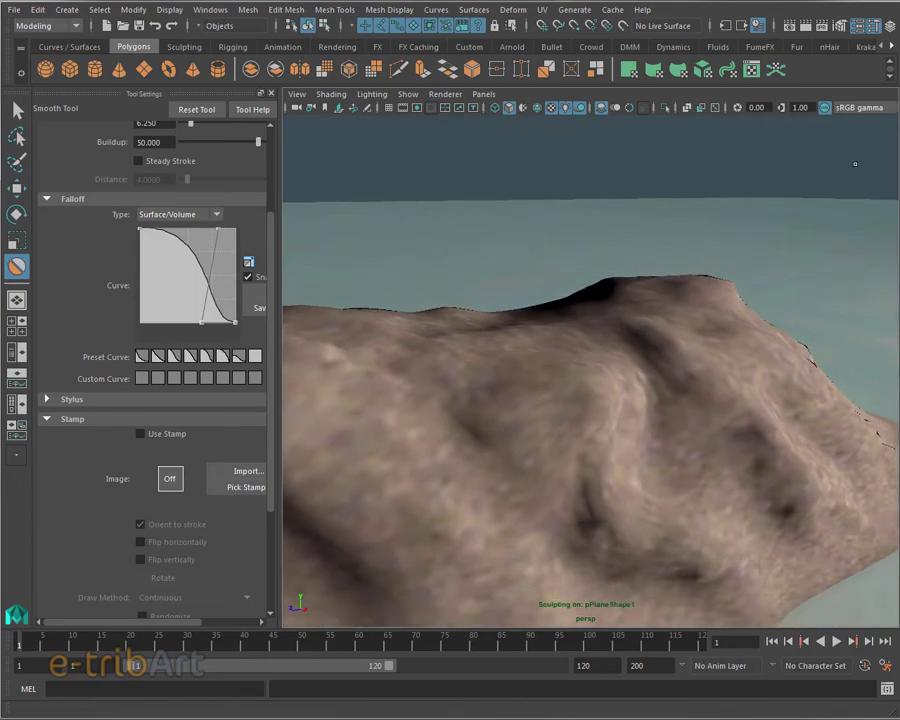
click(574, 9)
click(600, 22)
drag(880, 40, 530, 55)
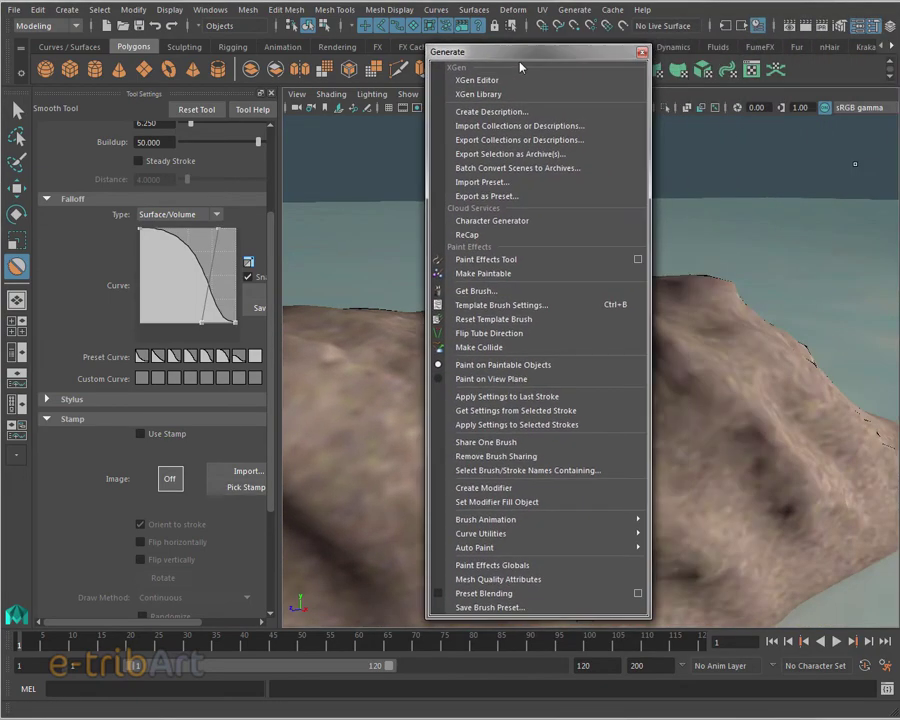
click(648, 48)
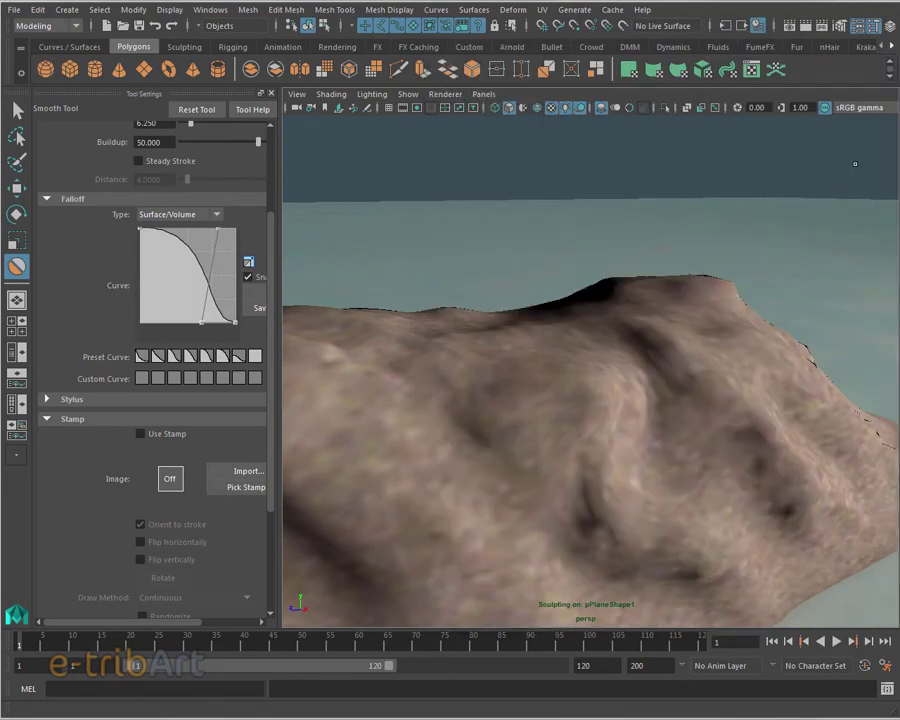
click(267, 92)
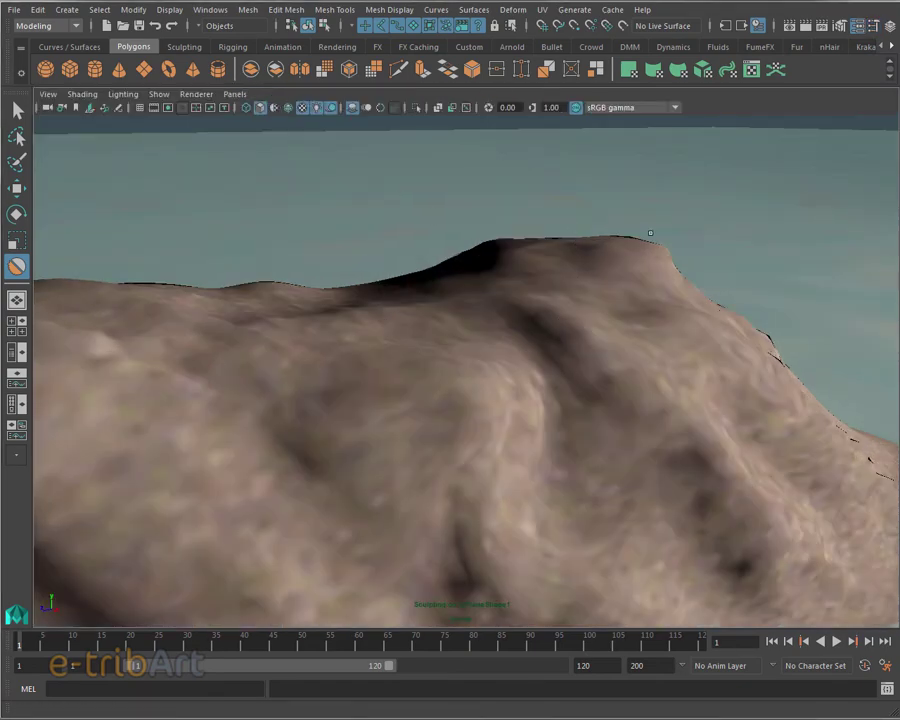
click(574, 9)
click(600, 22)
mouse_move(698, 44)
mouse_down()
mouse_move(742, 58)
mouse_move(746, 45)
mouse_up()
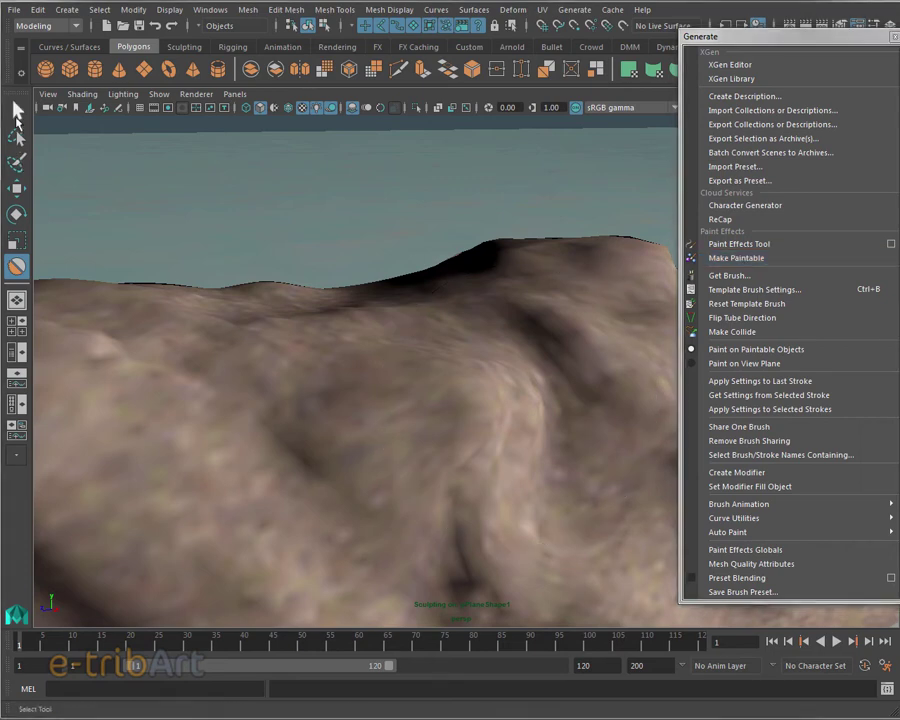
- Switch to the Select Tool and select the whole terrain mesh
click(16, 111)
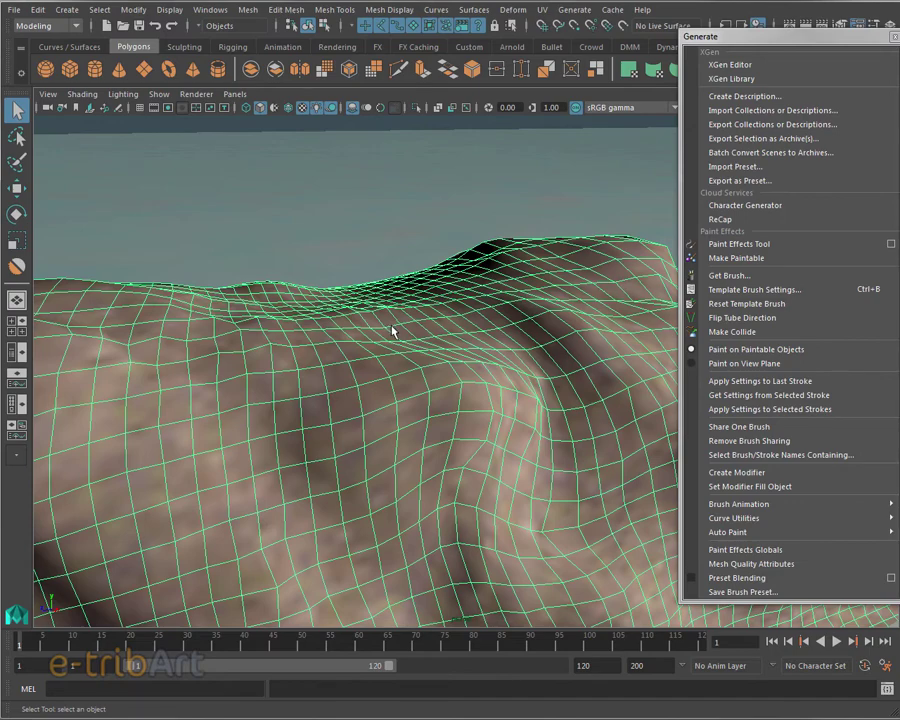
click(737, 262)
mouse_move(480, 454)
alt+mouse_down()
mouse_move(500, 464)
mouse_move(445, 443)
mouse_move(442, 432)
alt+mouse_up()
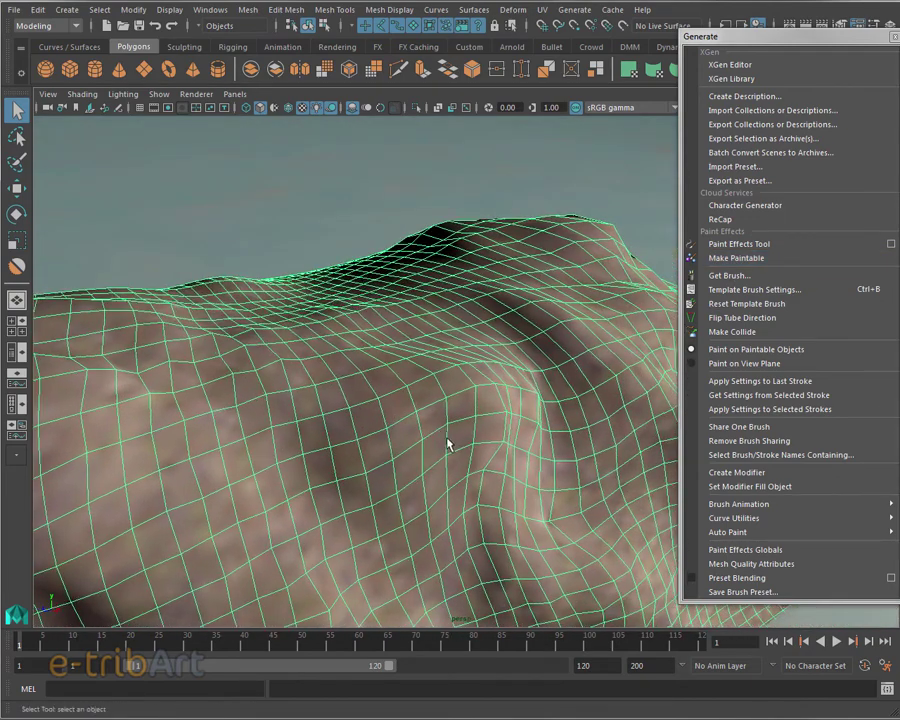
click(257, 13)
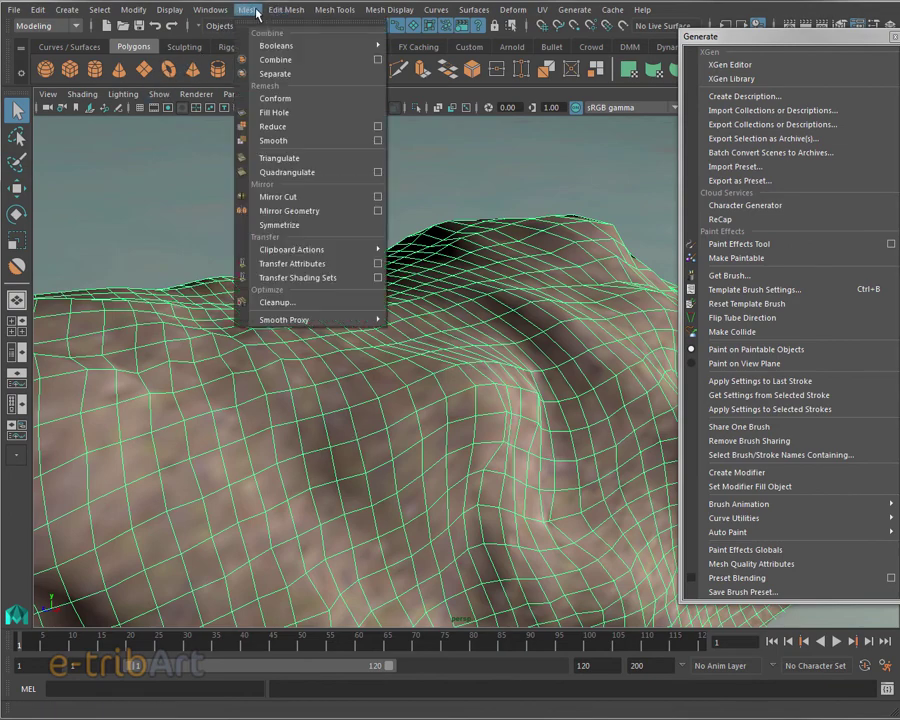
- Apply Mesh > Smooth to the terrain, dismiss the polySmoothFace editor, and reselect the mesh
click(273, 141)
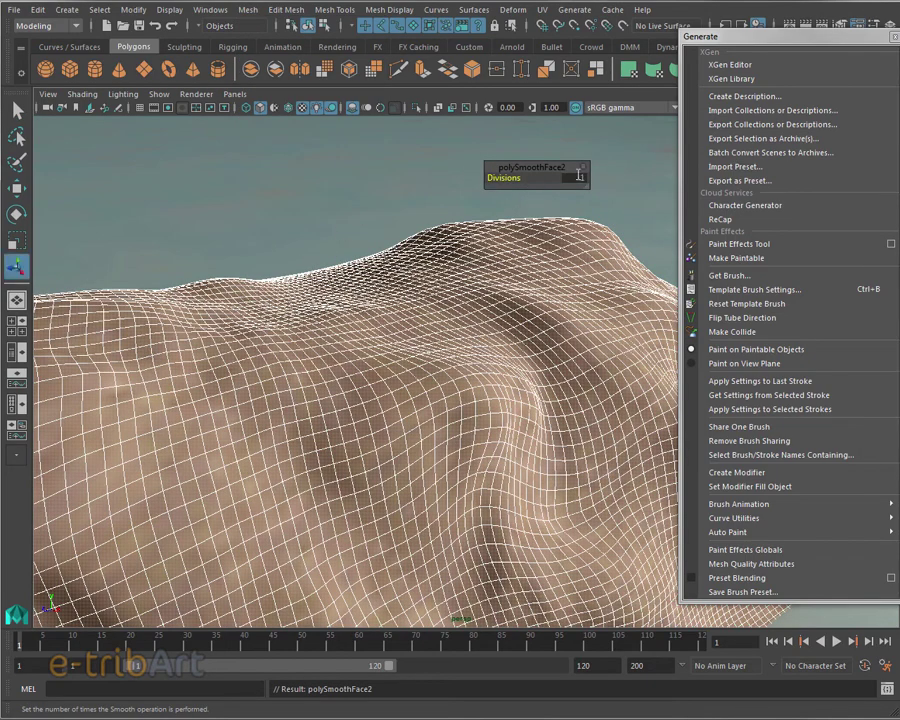
click(17, 109)
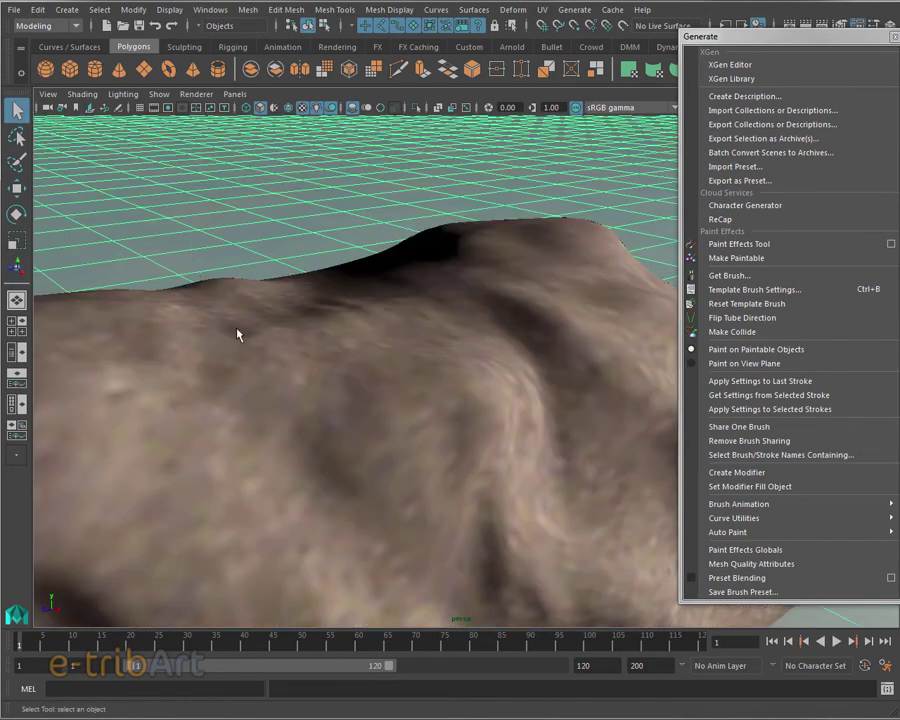
click(290, 389)
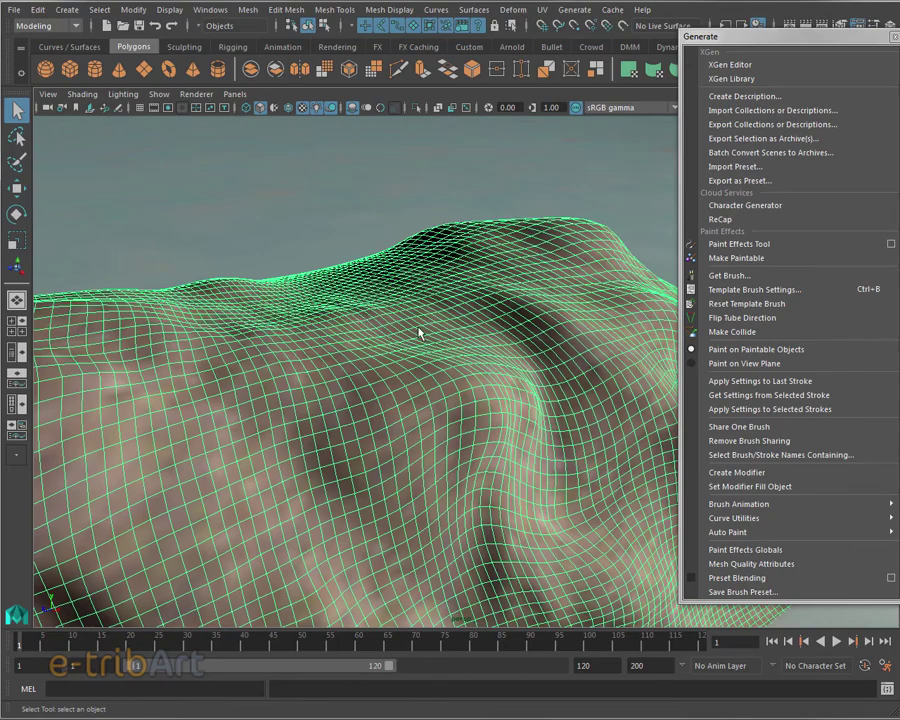
alt+drag(470, 362, 464, 356)
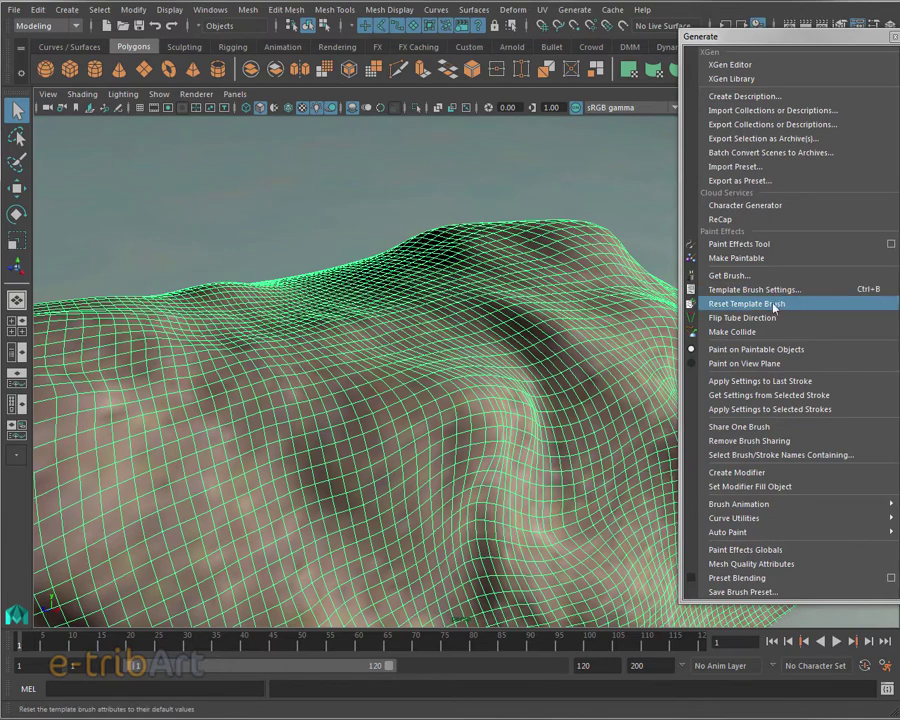
- Open the Get Brush Visor, then move and widen it beside the terrain
click(729, 275)
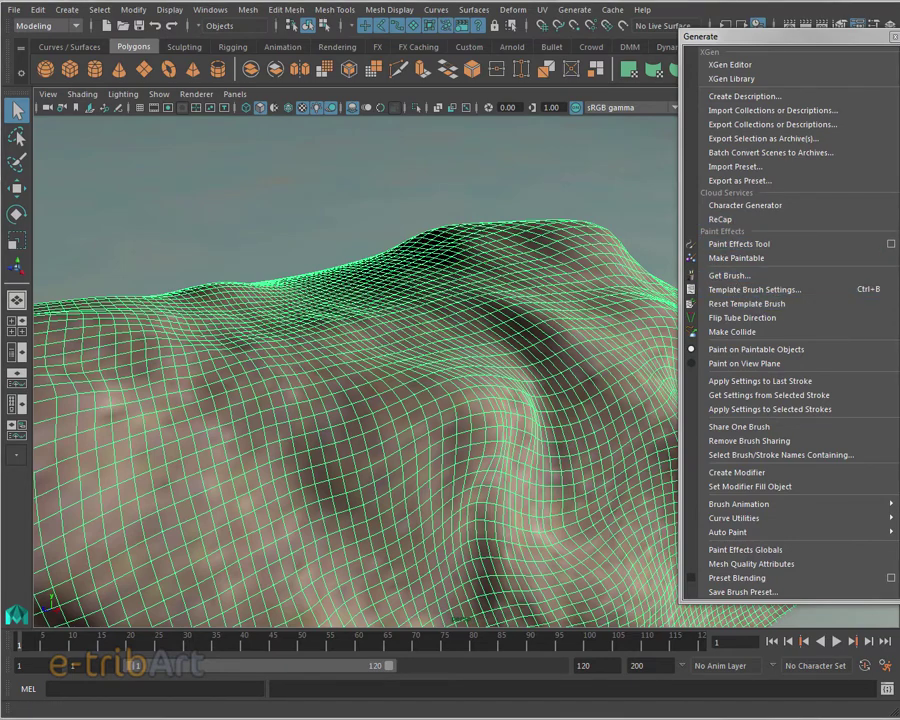
drag(870, 80, 747, 67)
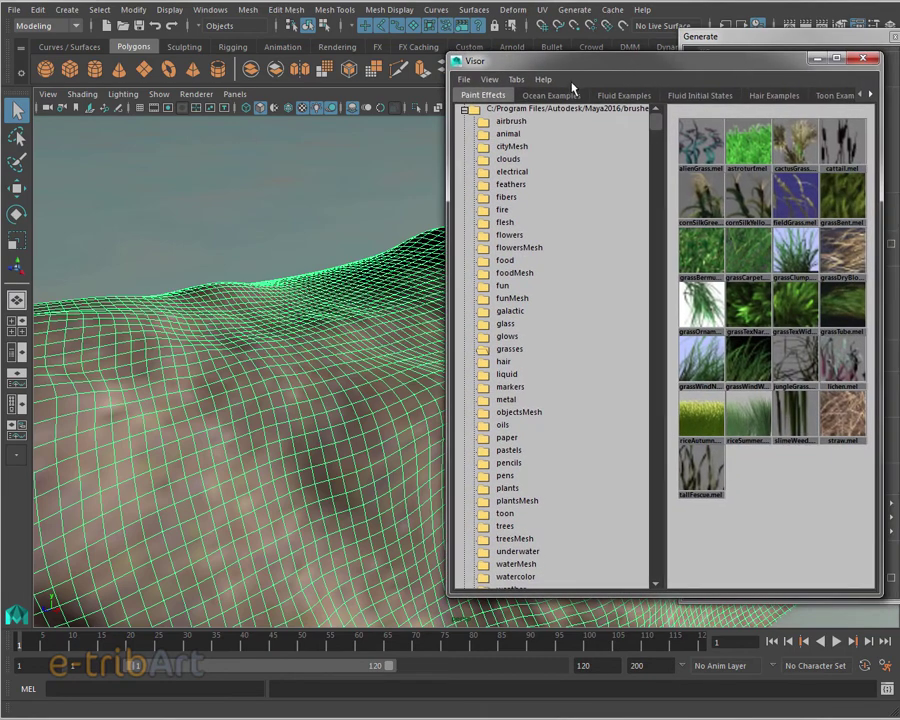
drag(449, 162, 370, 162)
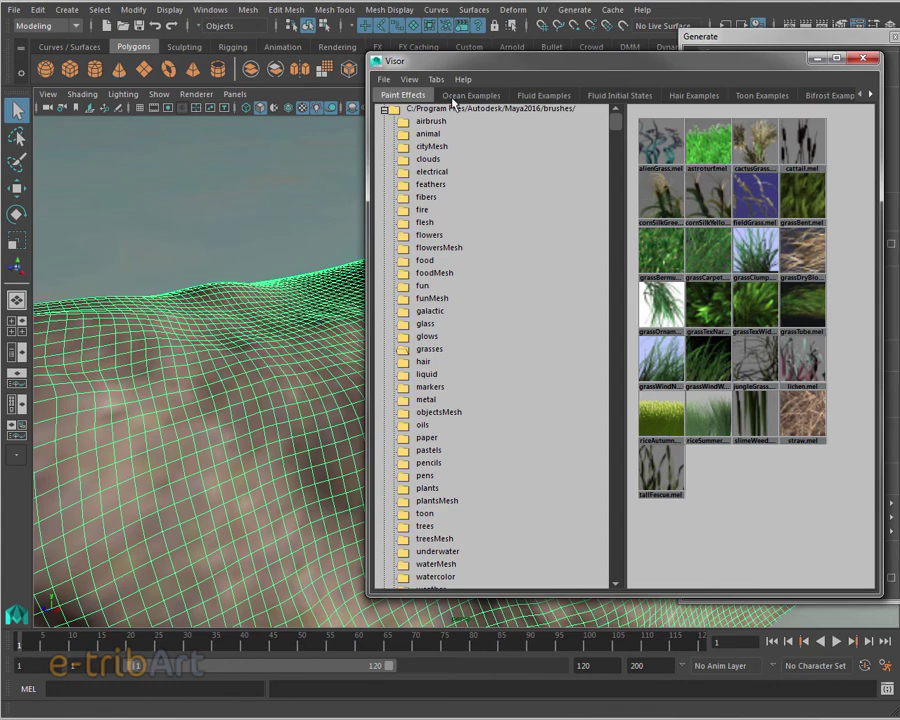
click(455, 96)
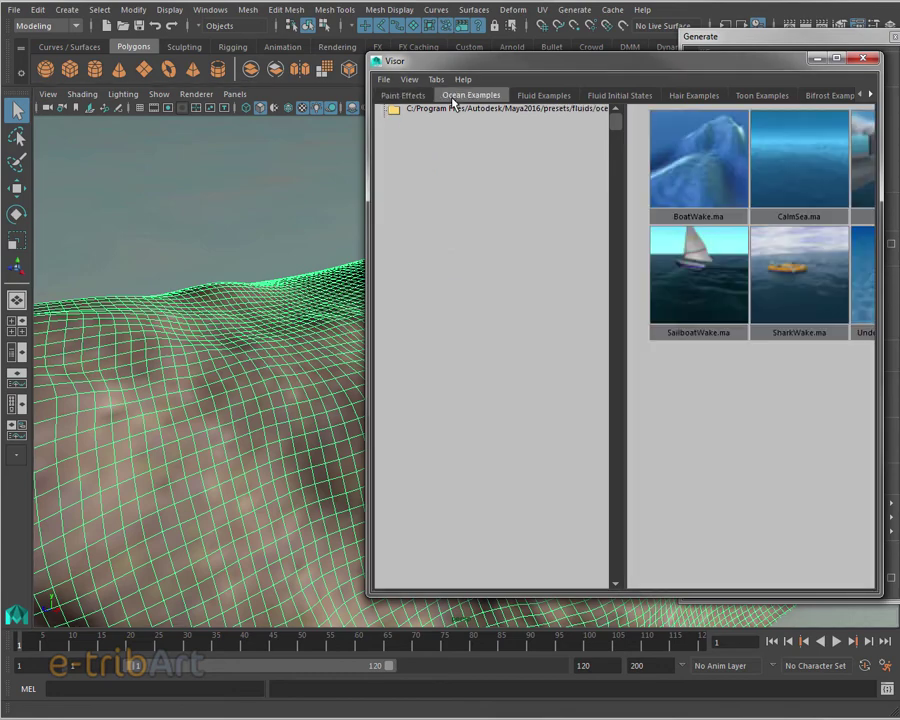
click(543, 96)
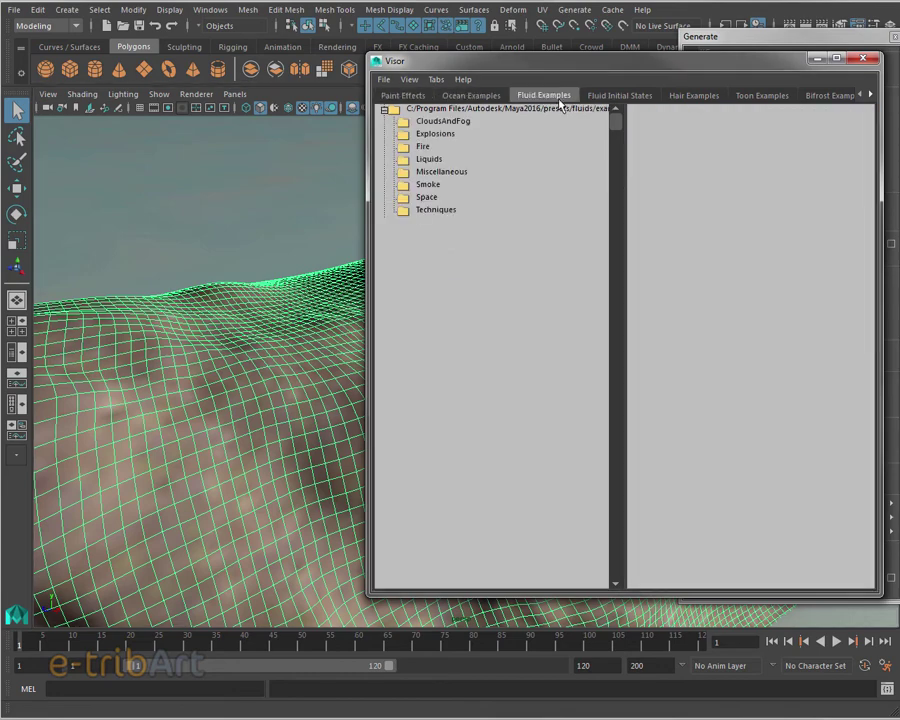
click(435, 133)
click(423, 147)
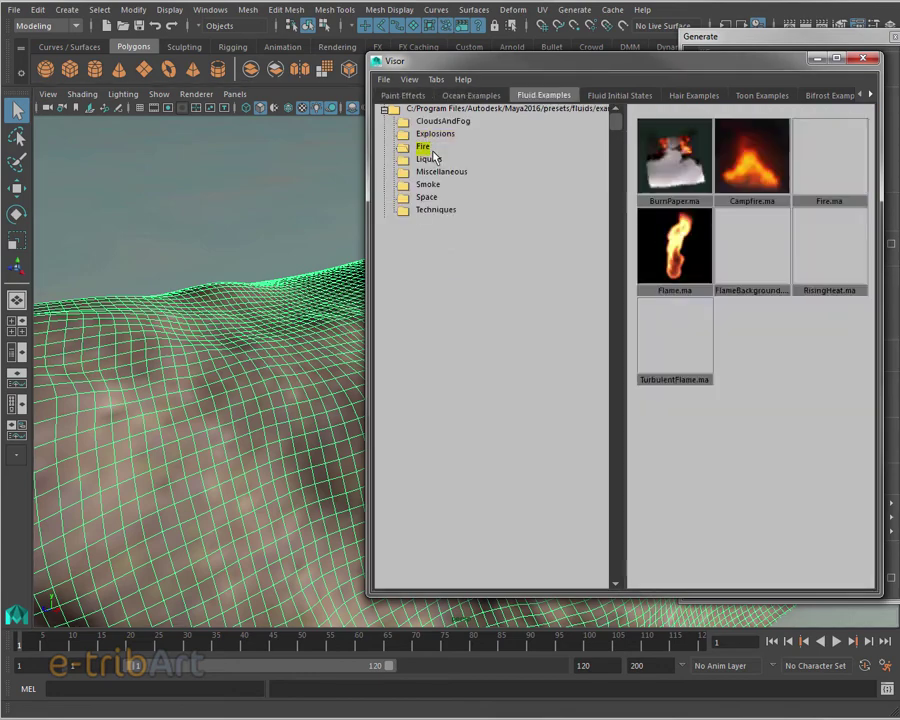
click(435, 172)
click(618, 96)
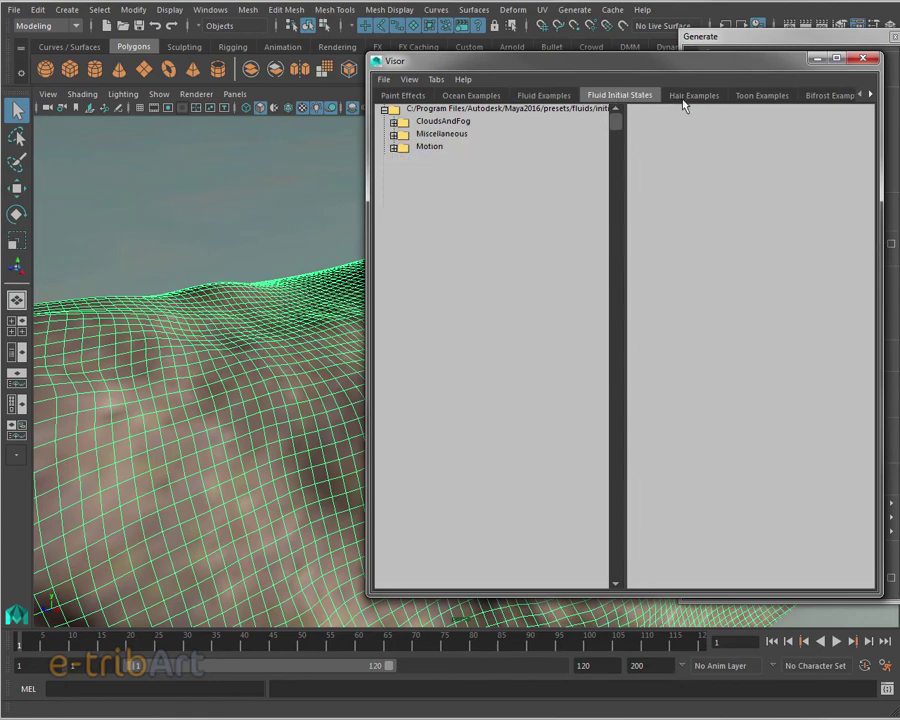
click(690, 96)
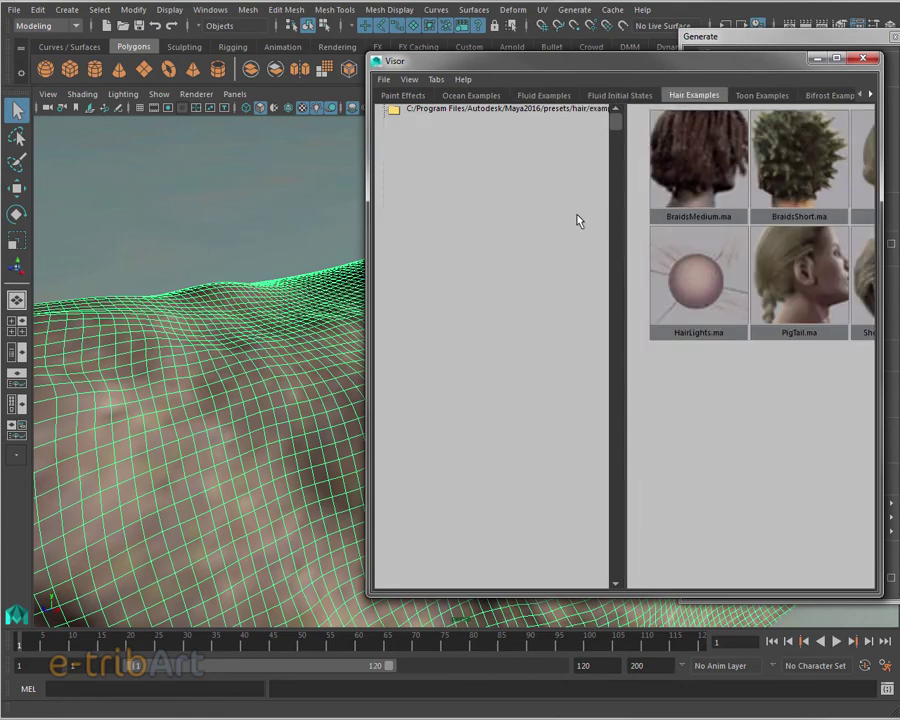
click(418, 96)
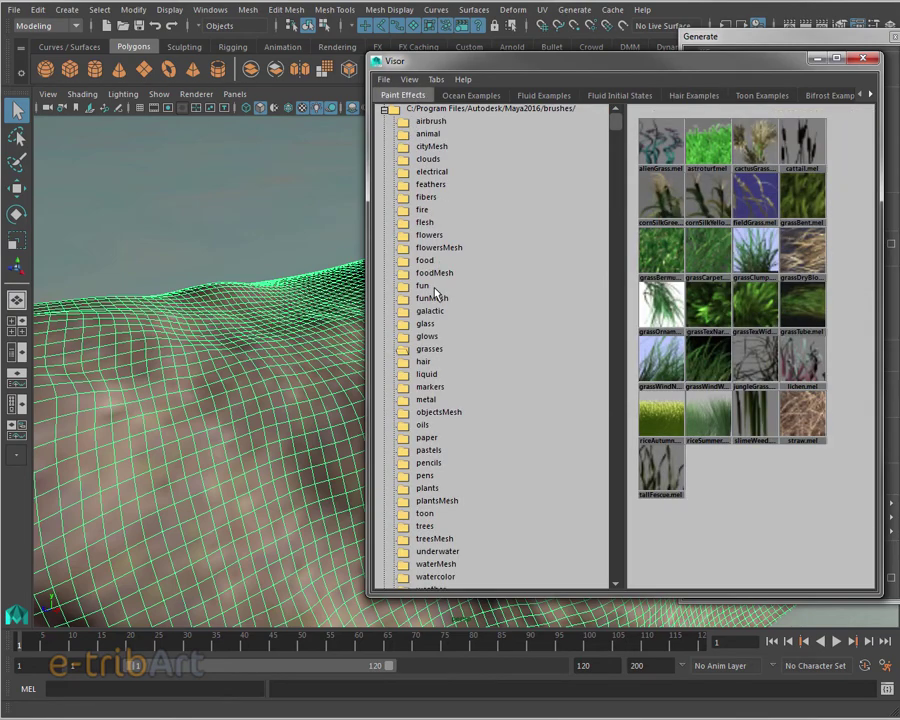
- Browse the glass, glows, grasses, trees, toon, plants, galactic, animals, airbrush, clouds, feathers and fire brush folders
click(425, 325)
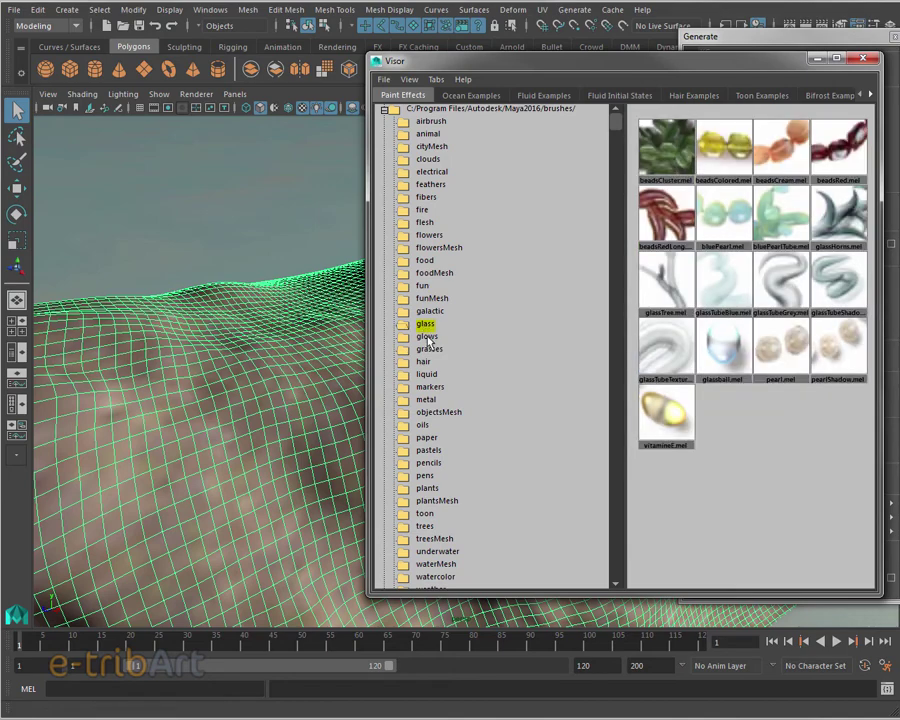
click(427, 338)
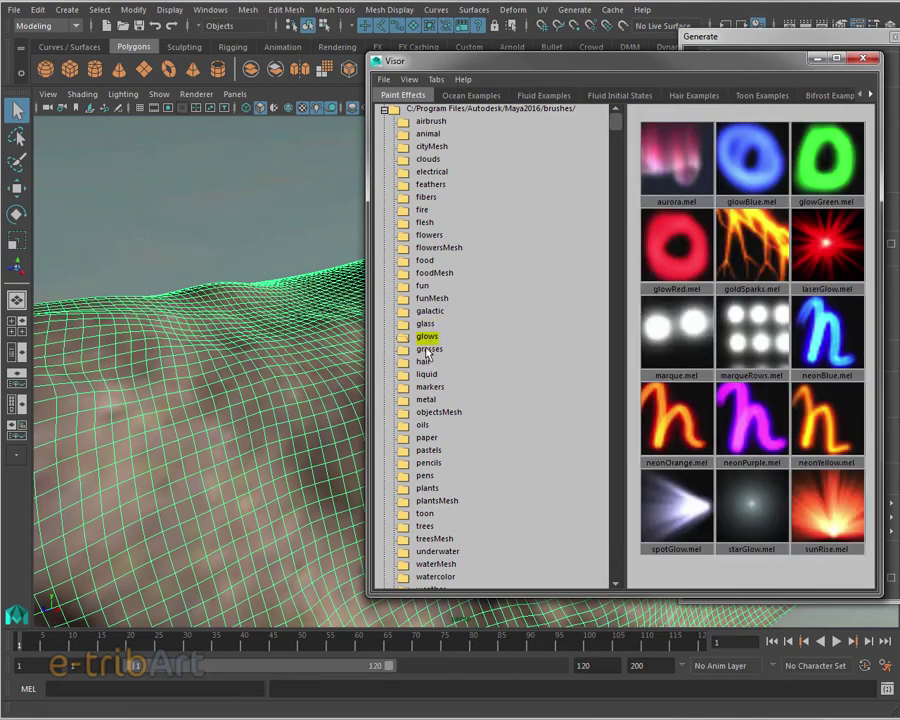
click(431, 350)
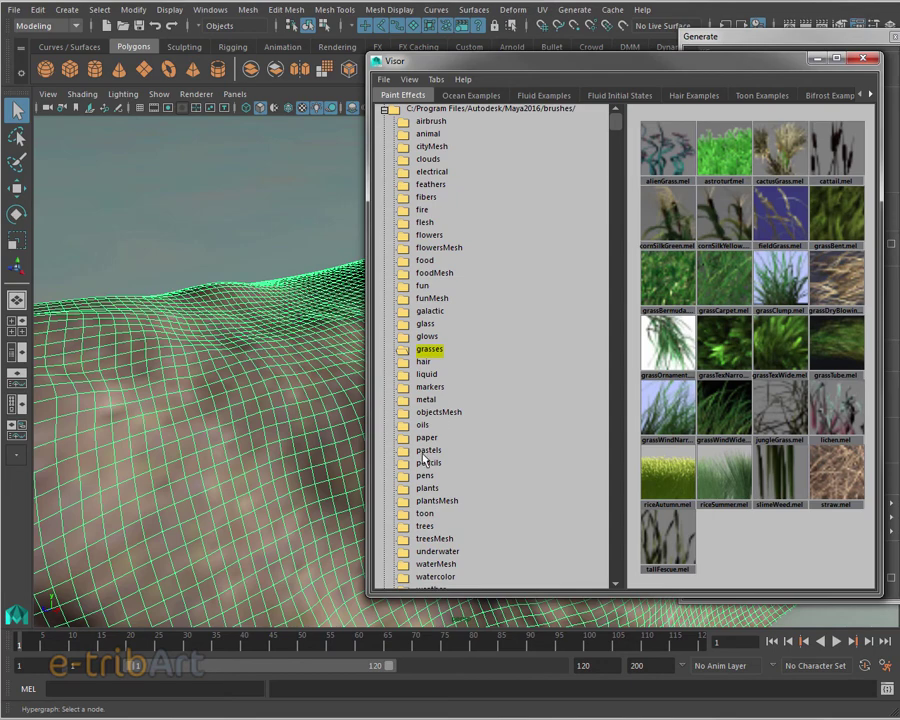
click(422, 527)
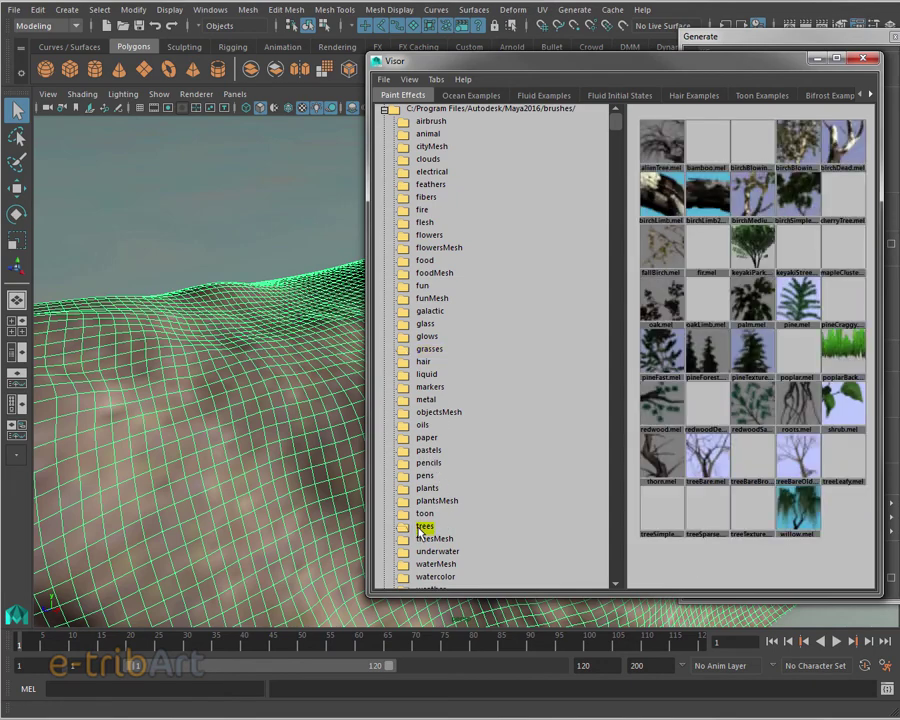
click(425, 515)
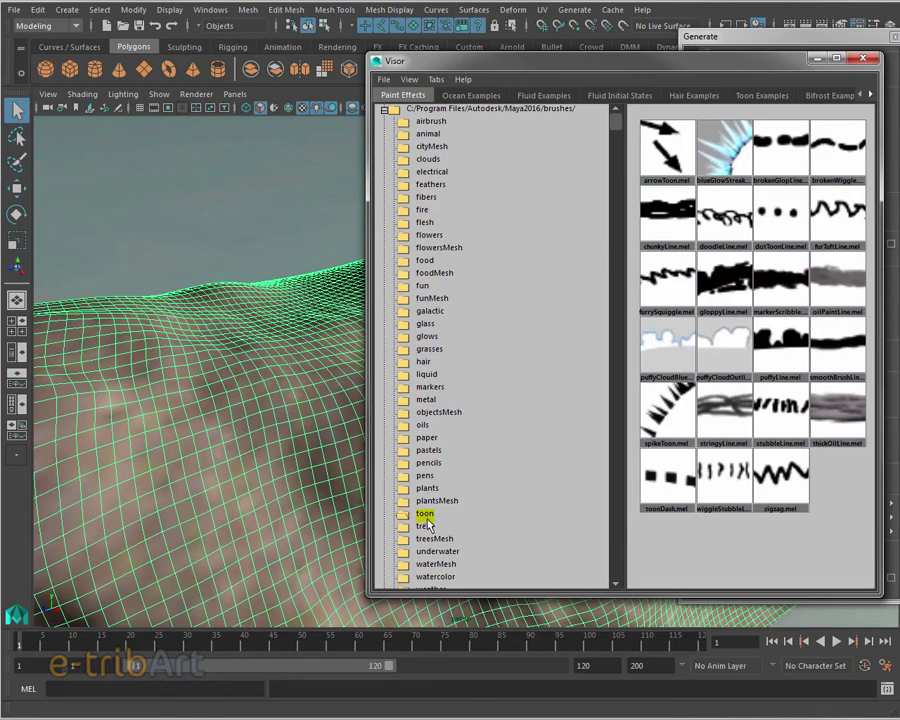
click(427, 490)
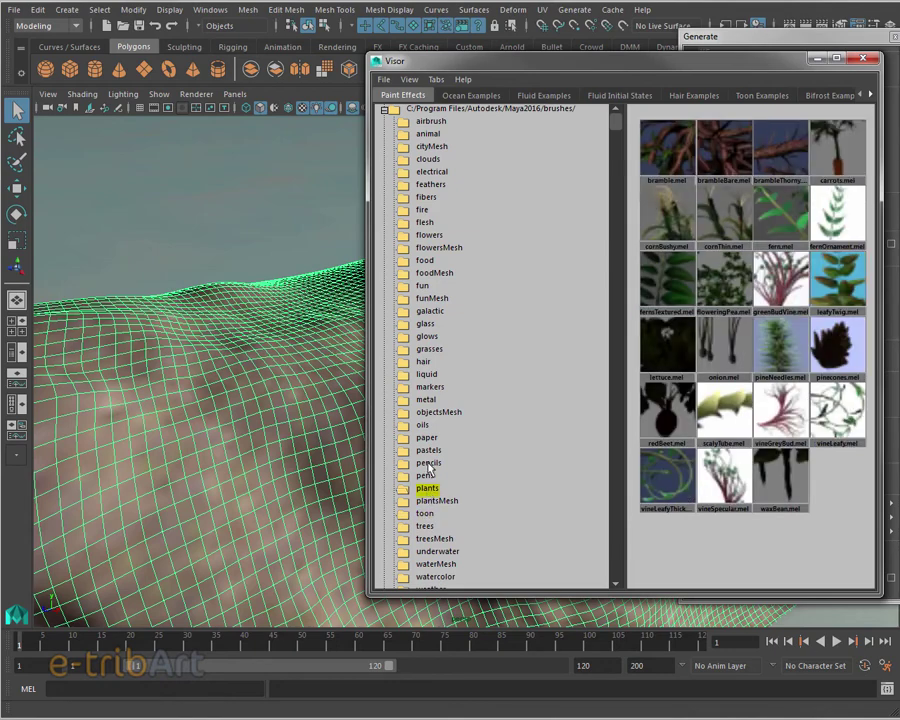
click(430, 312)
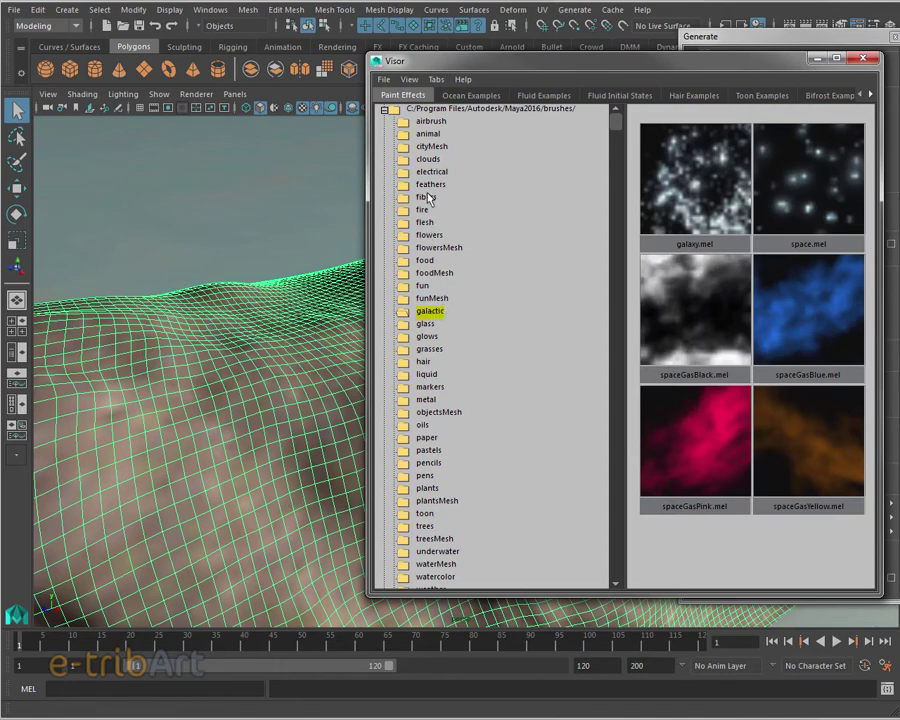
click(429, 134)
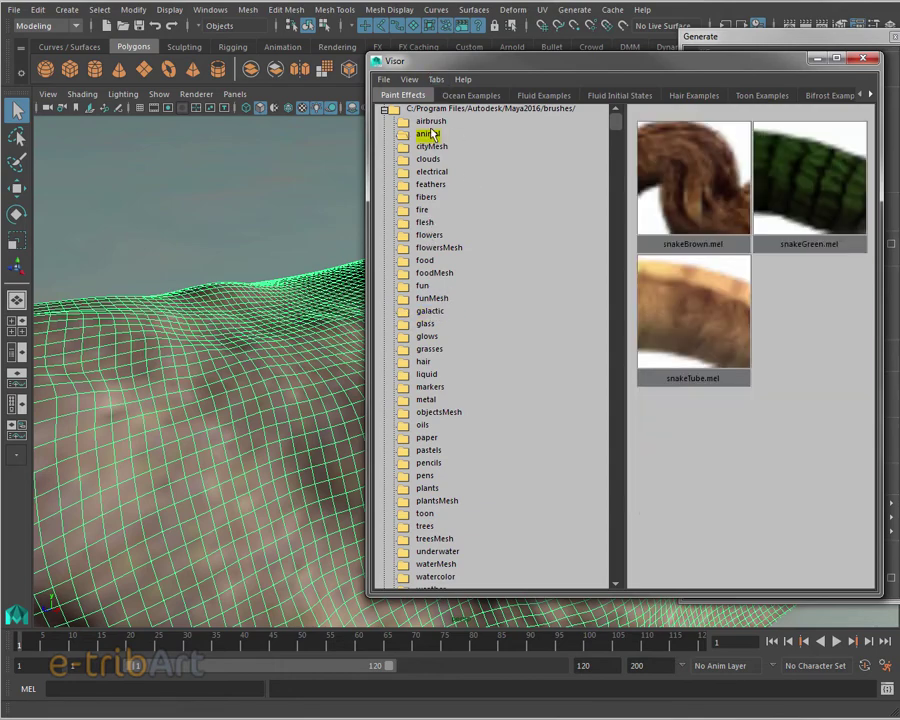
click(430, 122)
click(428, 159)
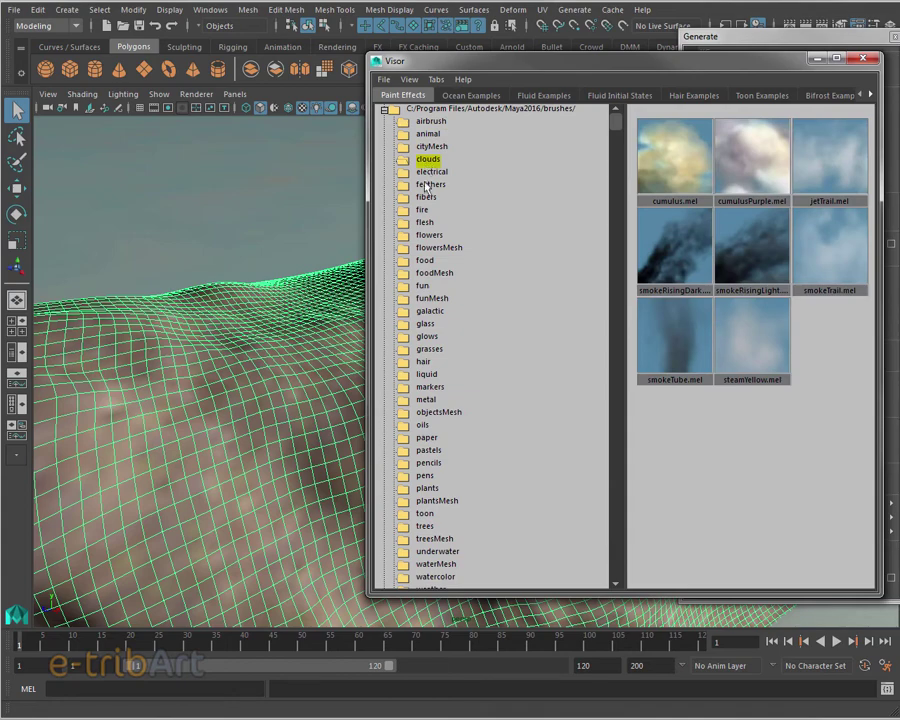
click(429, 184)
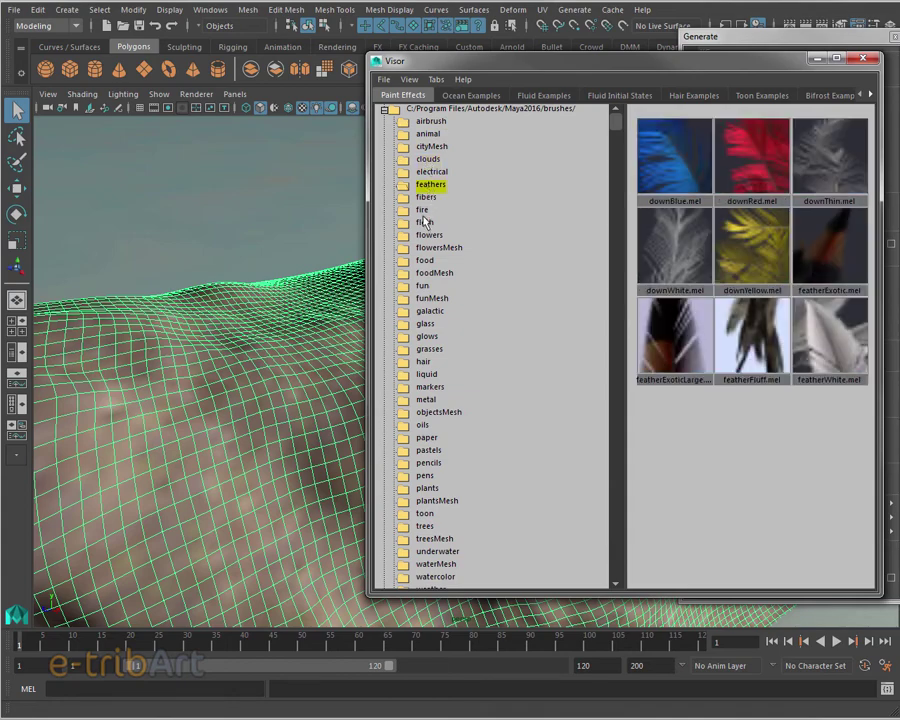
click(423, 210)
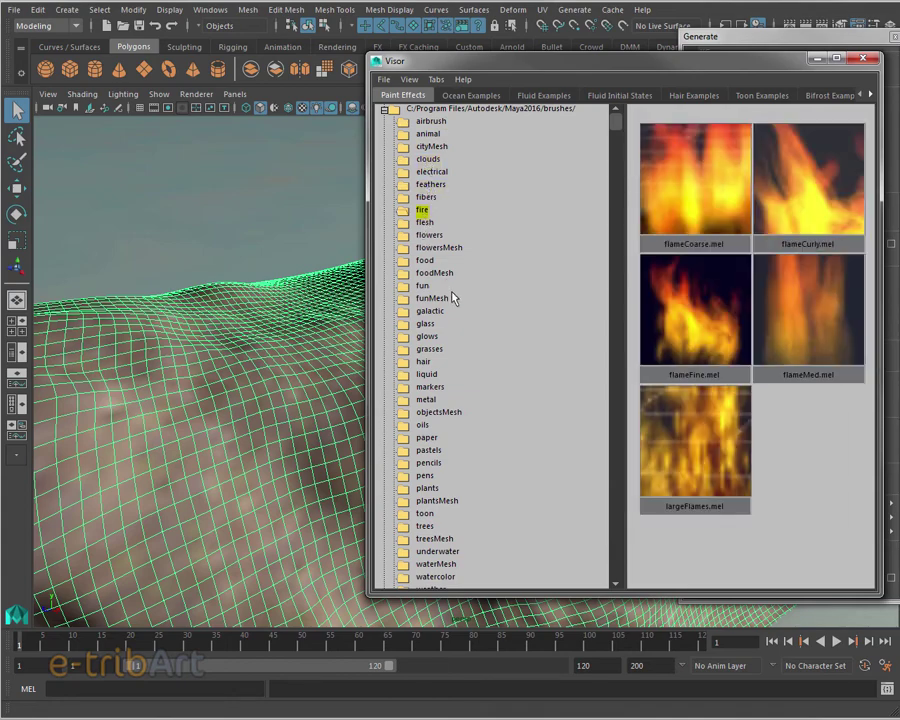
- Look through the flowers, flesh and food folders, ending on the foodMesh presets
click(428, 235)
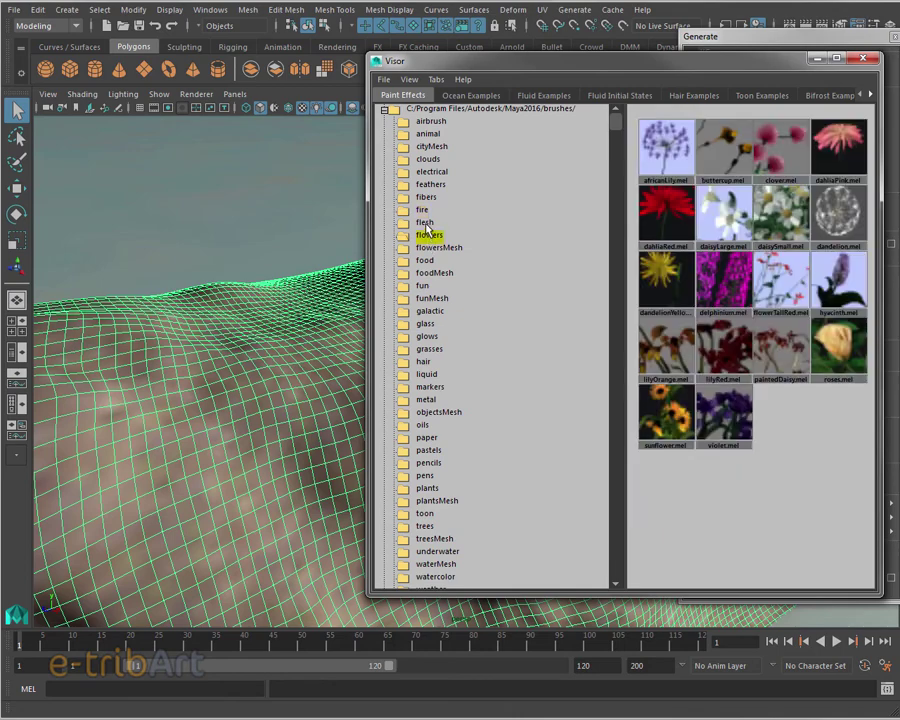
click(425, 223)
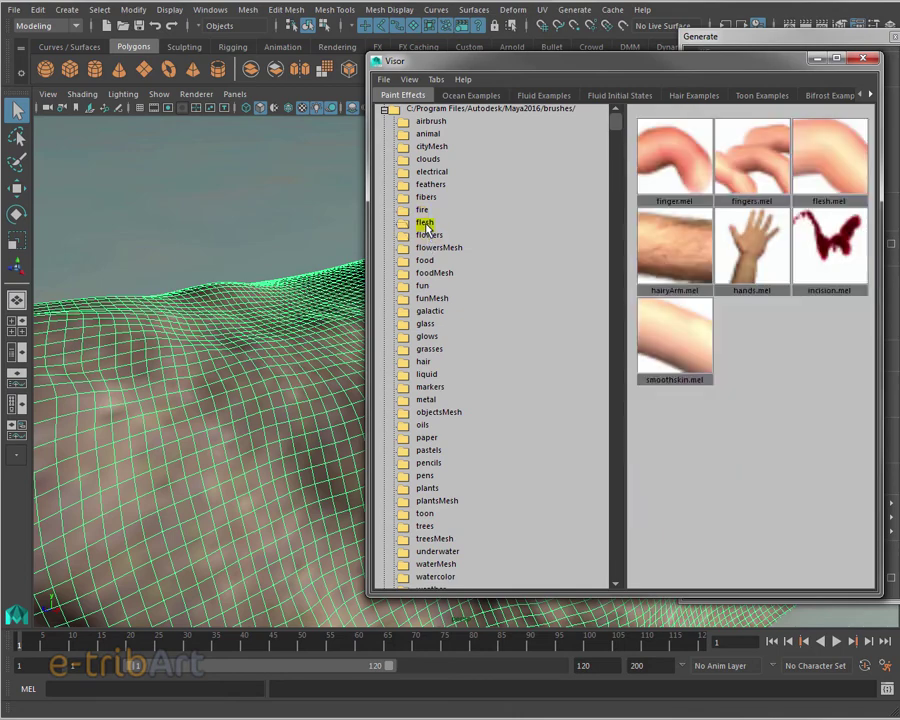
click(428, 273)
click(426, 262)
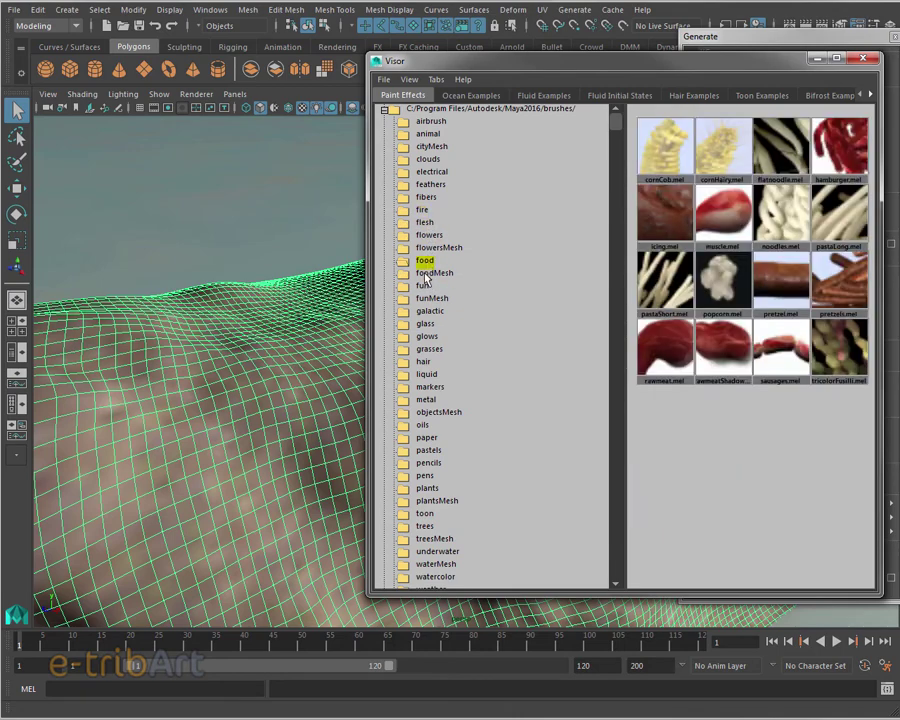
click(427, 272)
click(425, 262)
click(427, 272)
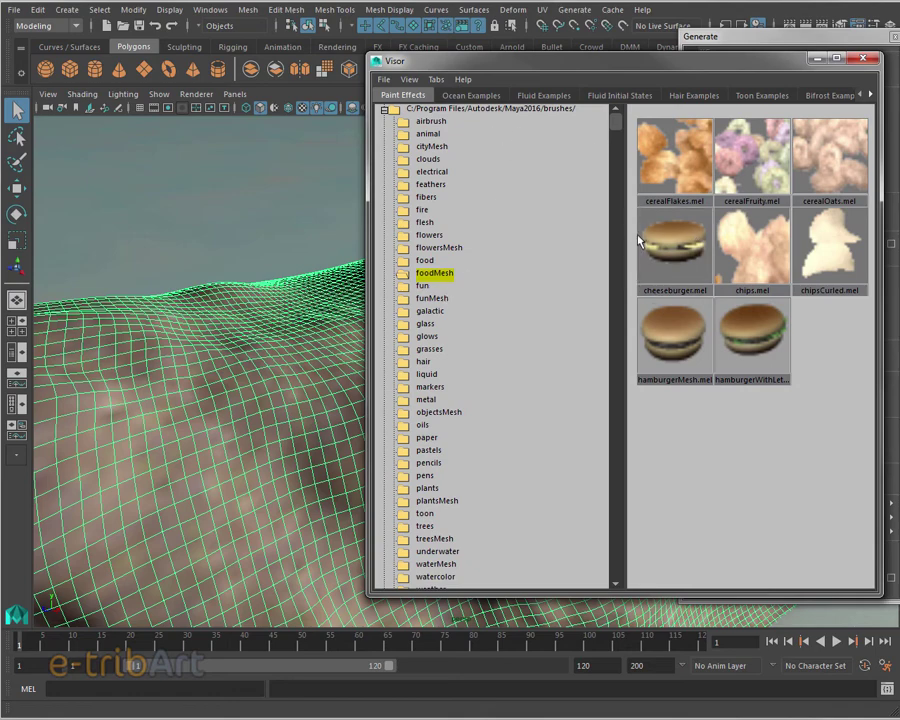
- Widen the Visor's thumbnail pane and reposition the brush library window
drag(626, 238, 520, 244)
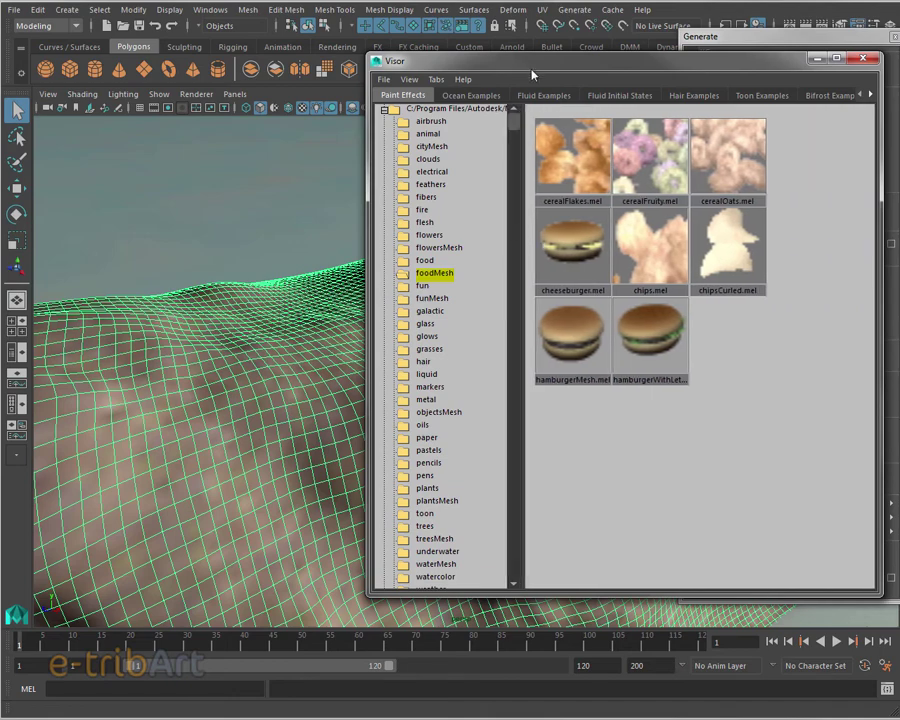
drag(533, 74, 824, 58)
drag(805, 53, 690, 53)
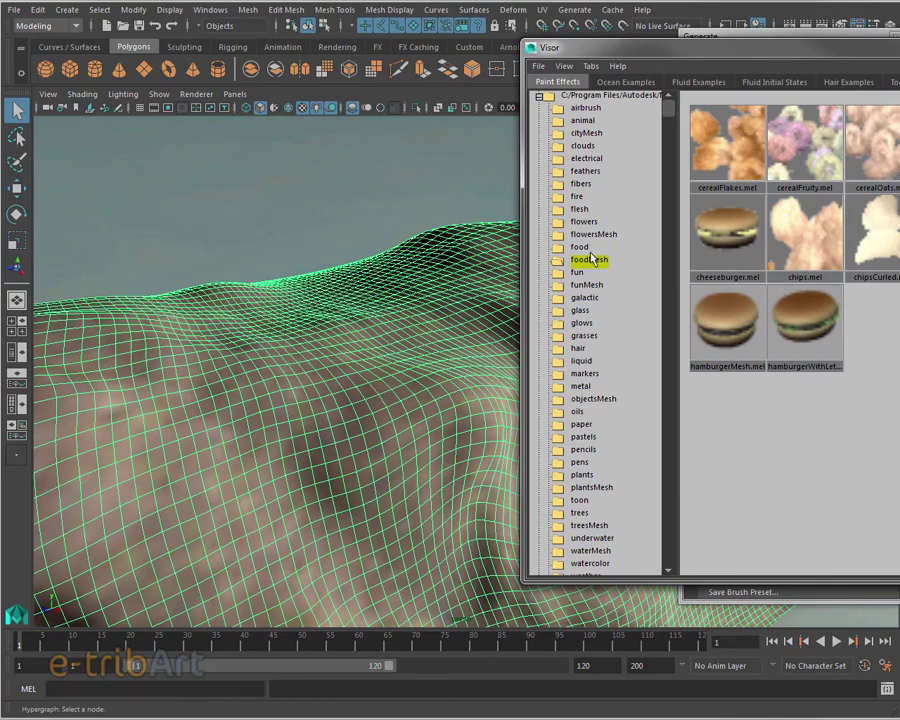
- Browse the oils, objectsMesh, metal, liquid and pastels folders, ending back on oils
click(579, 413)
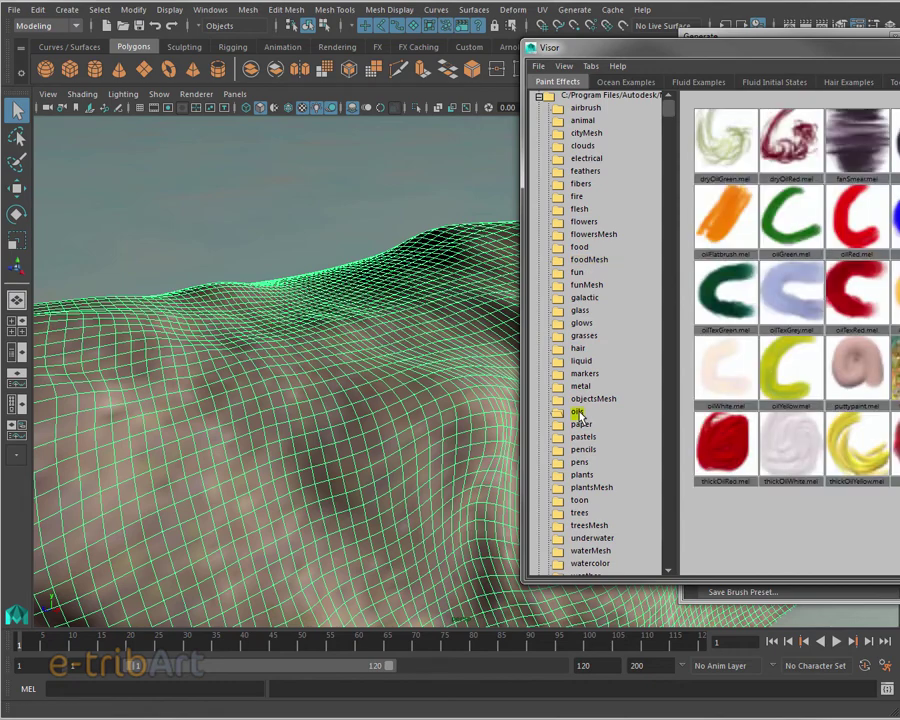
click(586, 399)
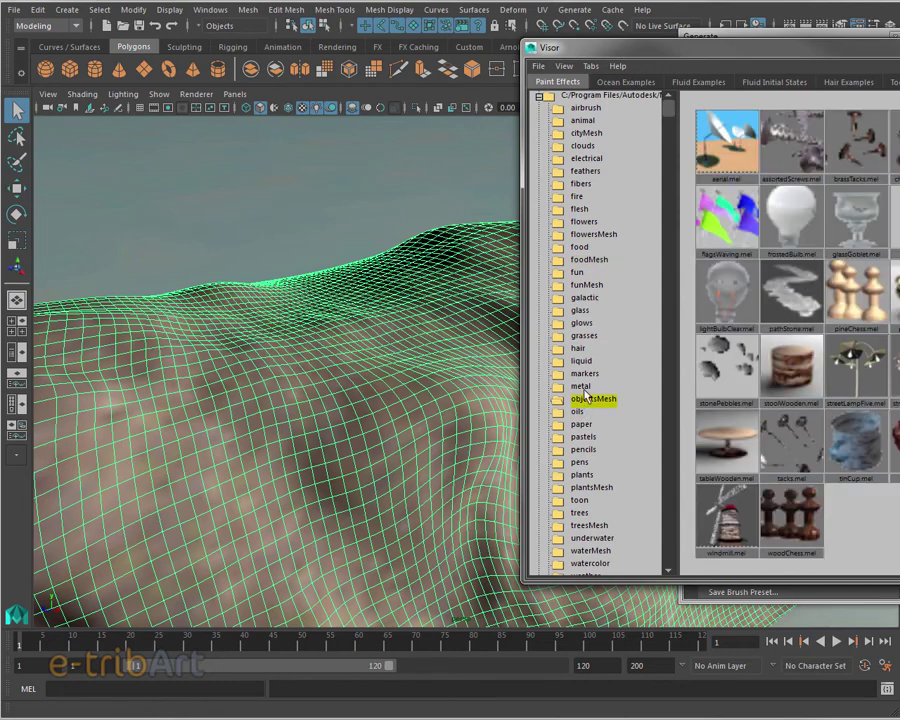
click(582, 387)
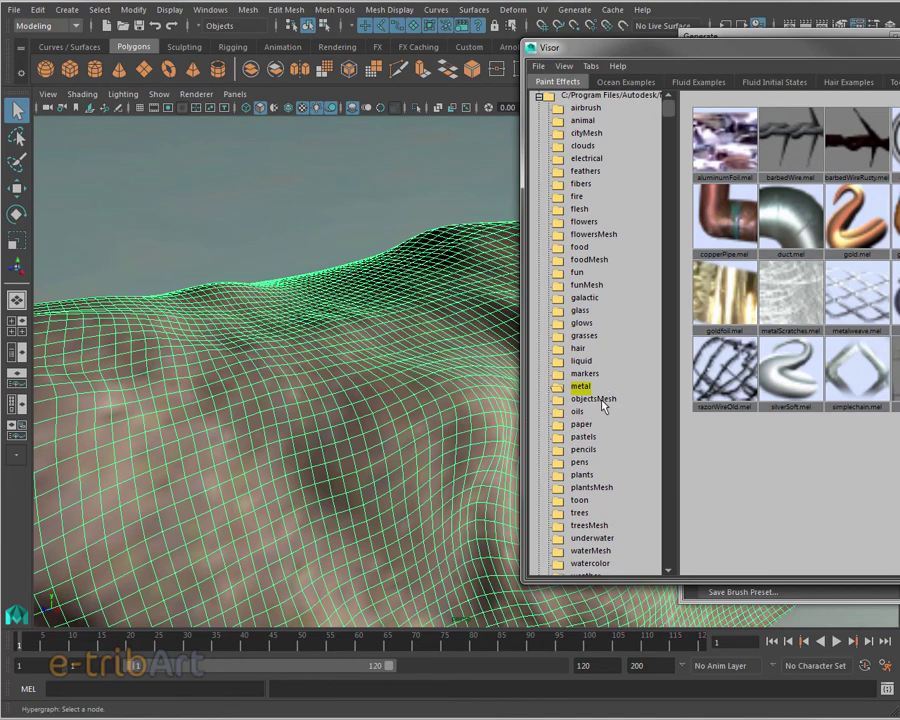
click(581, 361)
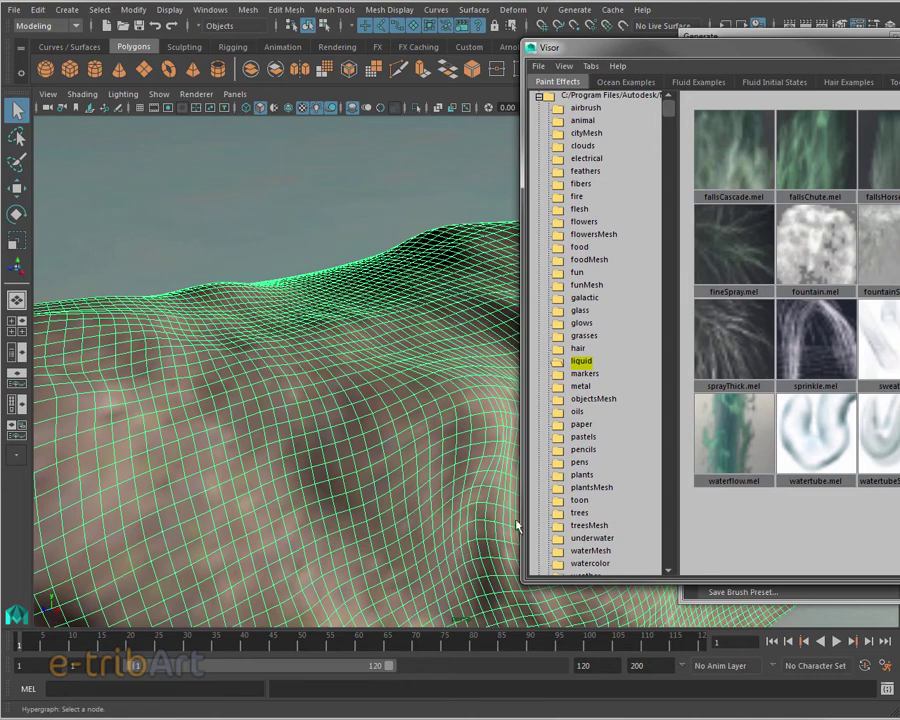
click(583, 437)
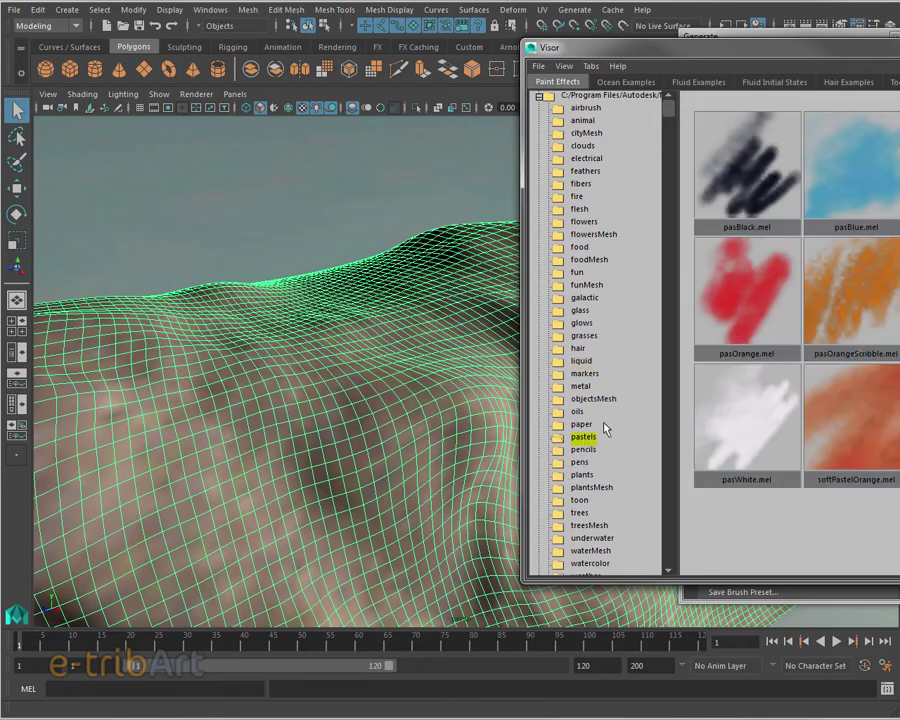
click(577, 411)
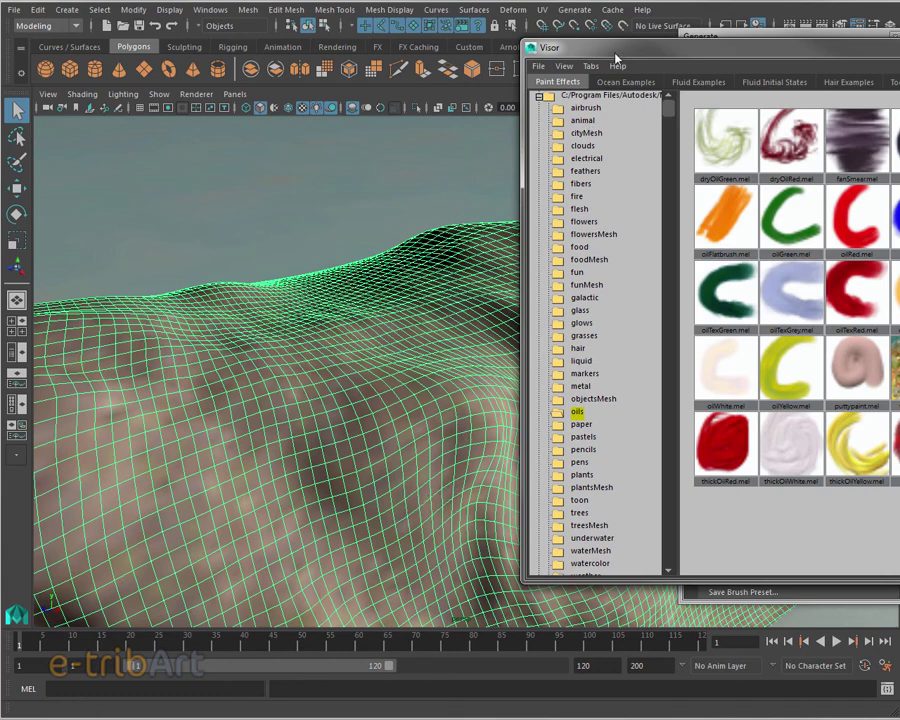
mouse_move(617, 50)
mouse_down()
mouse_move(415, 66)
mouse_move(552, 55)
mouse_move(577, 62)
mouse_up()
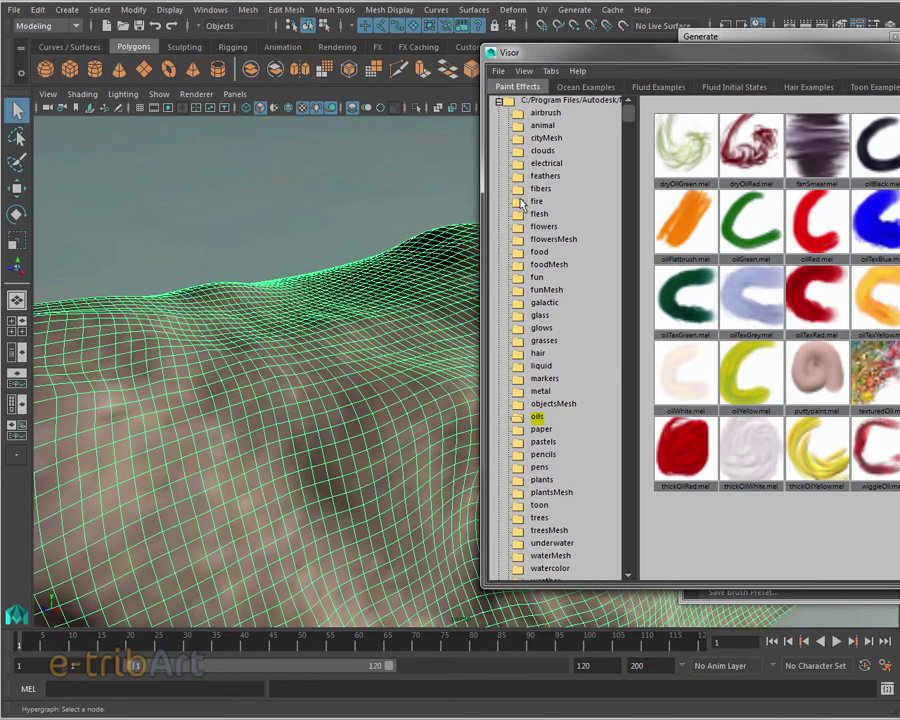
- Load the grassWindNarrow.mel brush from the Visor's grasses folder
click(543, 341)
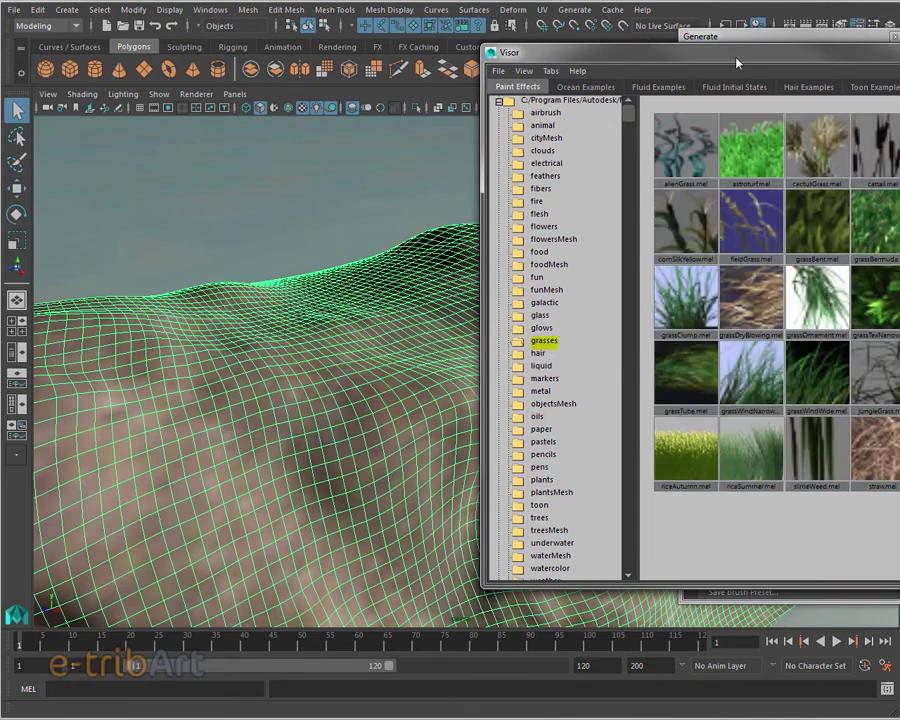
drag(517, 50, 426, 51)
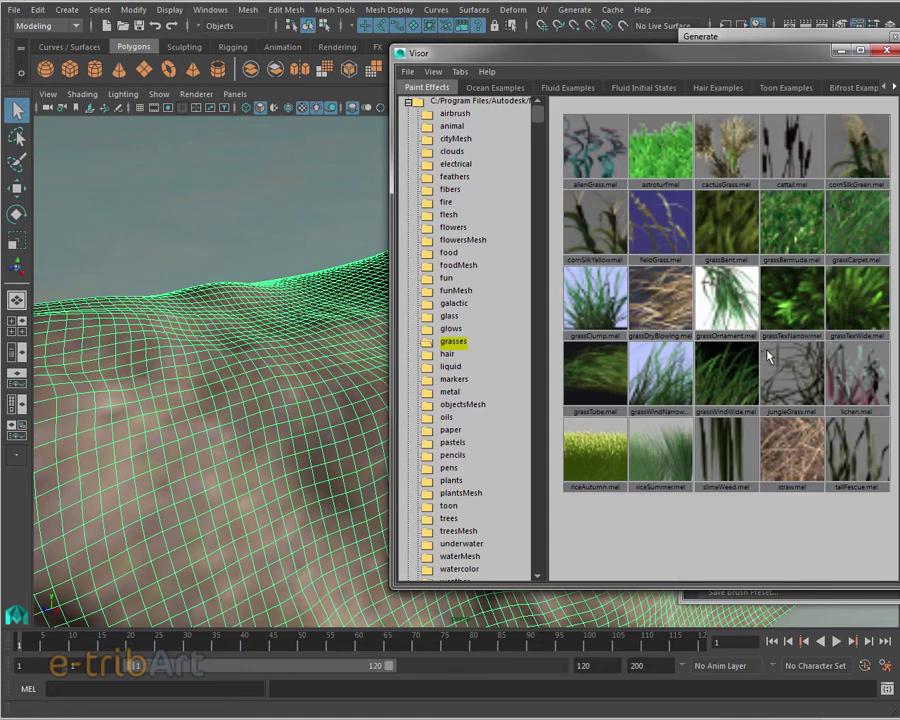
click(652, 383)
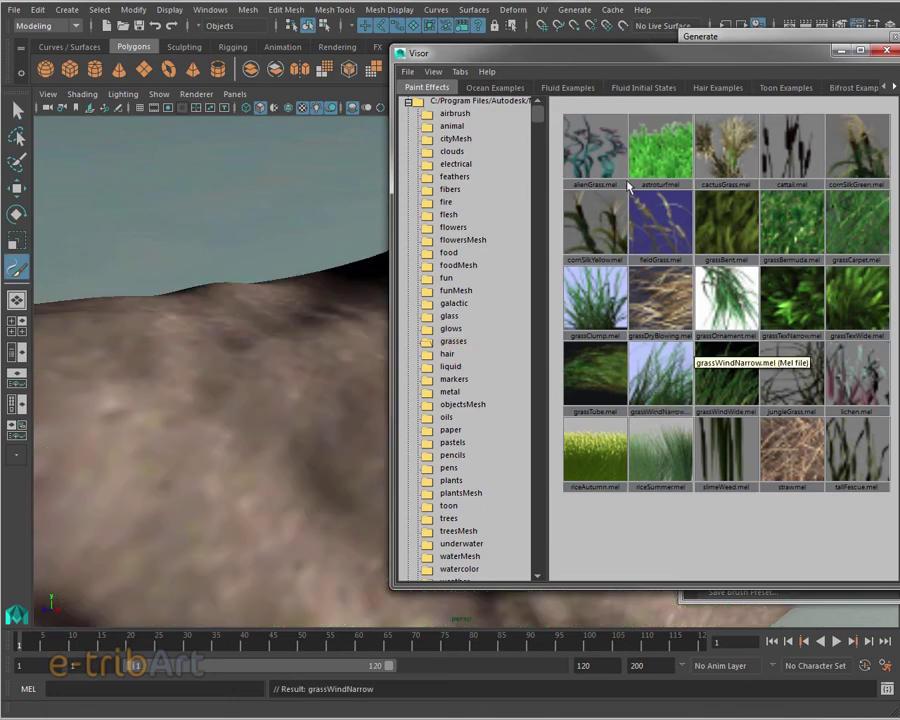
- Close the Visor, then paint and undo a test grassWindNarrow stroke on the terrain
drag(593, 62, 608, 63)
click(893, 52)
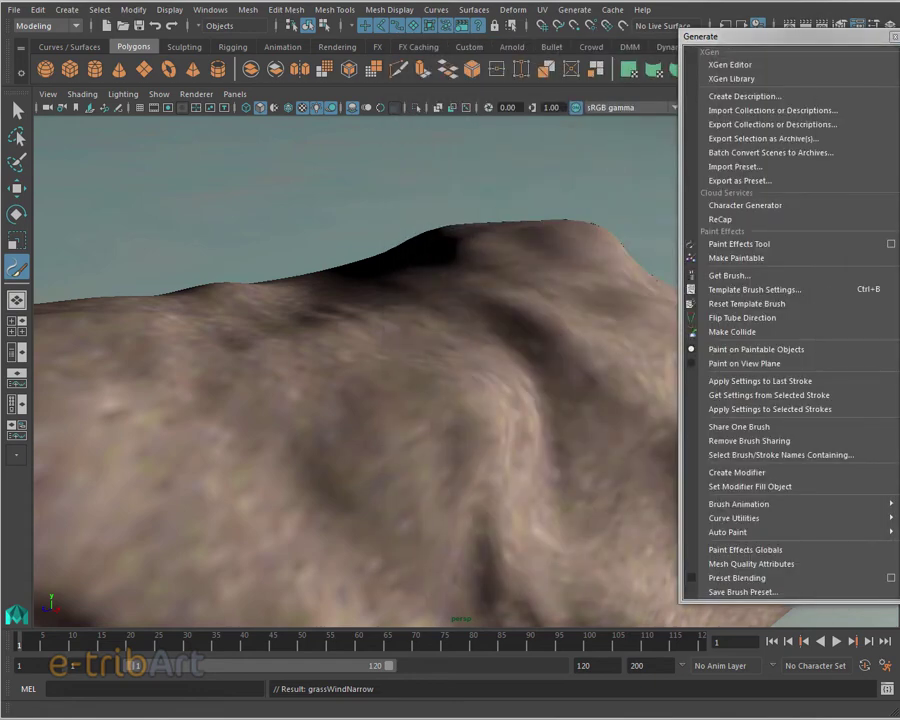
drag(222, 440, 590, 372)
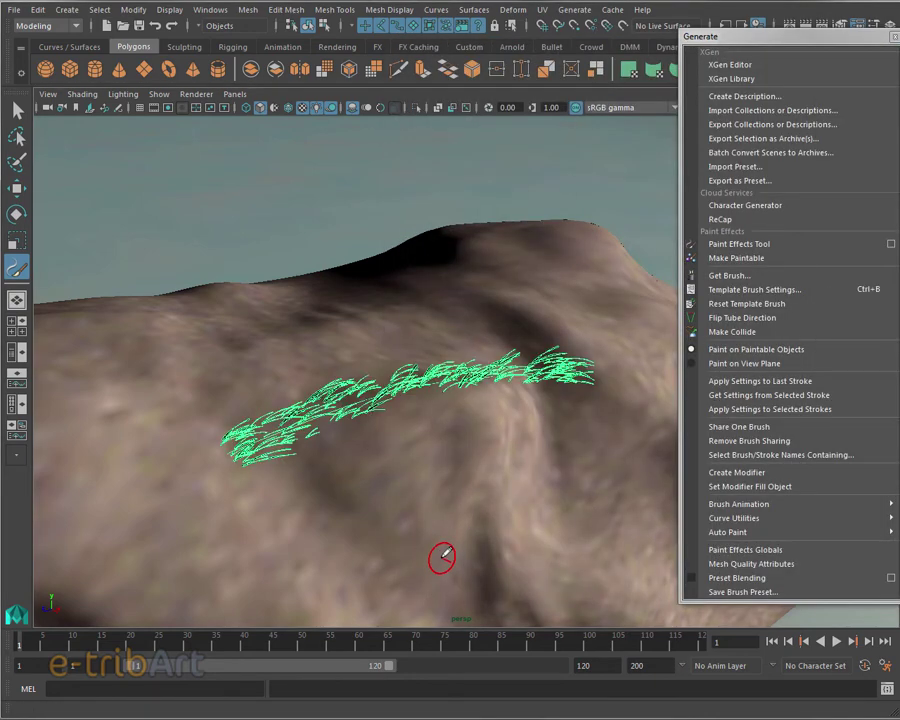
key(ctrl+z)
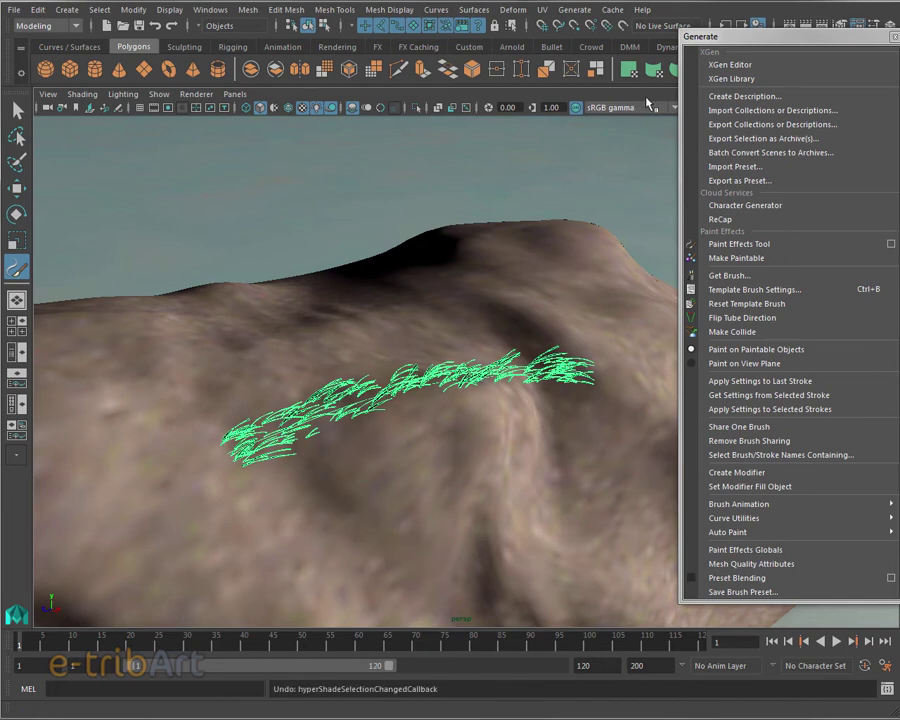
key(ctrl+z)
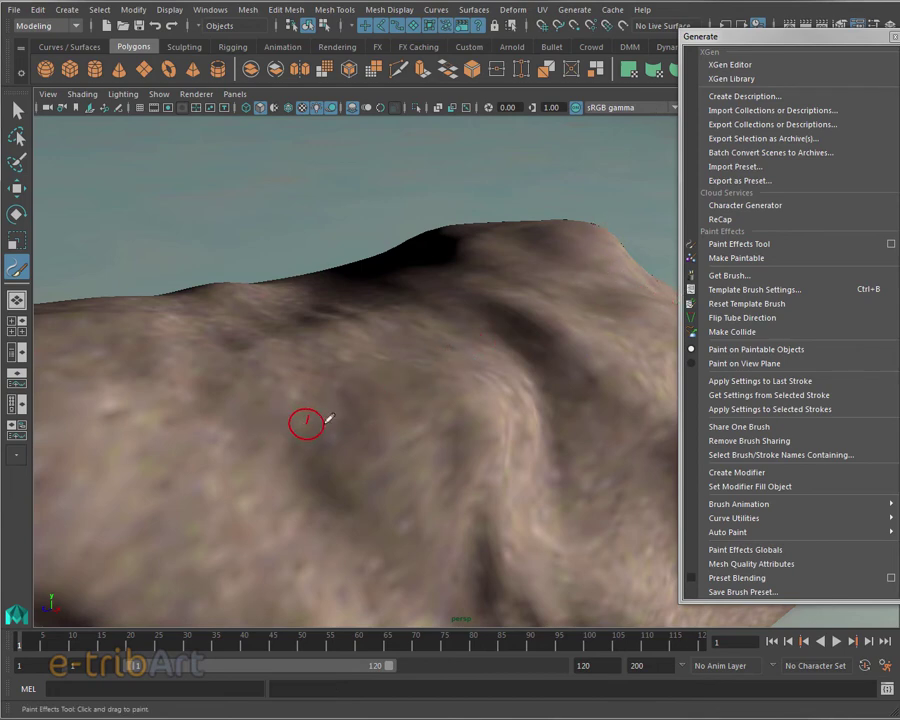
- Enlarge the brush and paint a wide grass stroke across the terrain's middle, then deselect
mouse_move(322, 412)
mouse_down()
mouse_move(380, 410)
mouse_move(356, 422)
mouse_move(376, 420)
mouse_move(364, 420)
mouse_move(371, 426)
mouse_up()
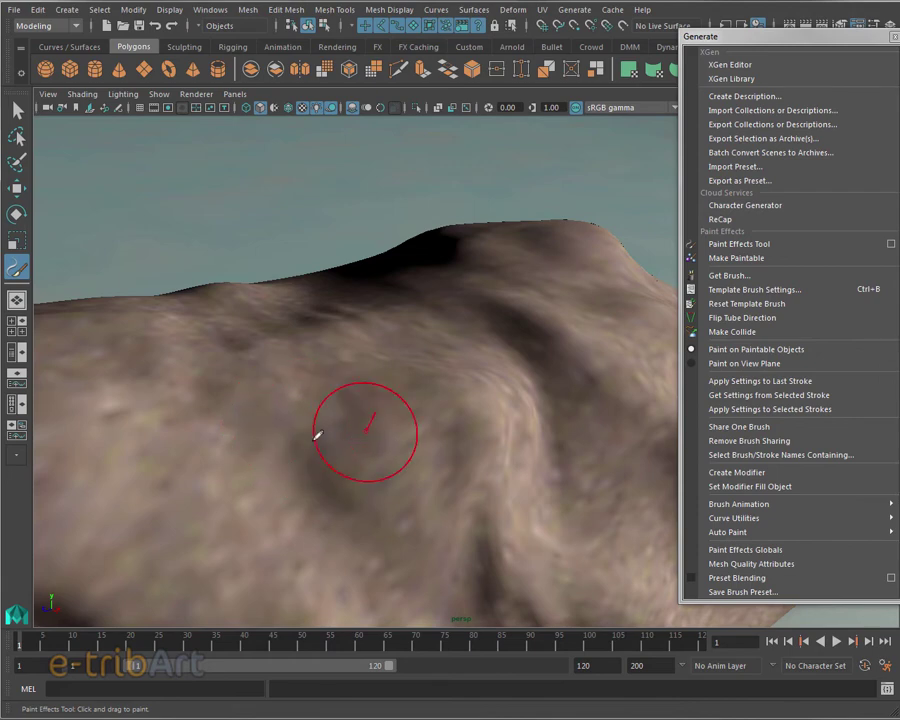
drag(168, 458, 470, 445)
drag(548, 385, 530, 414)
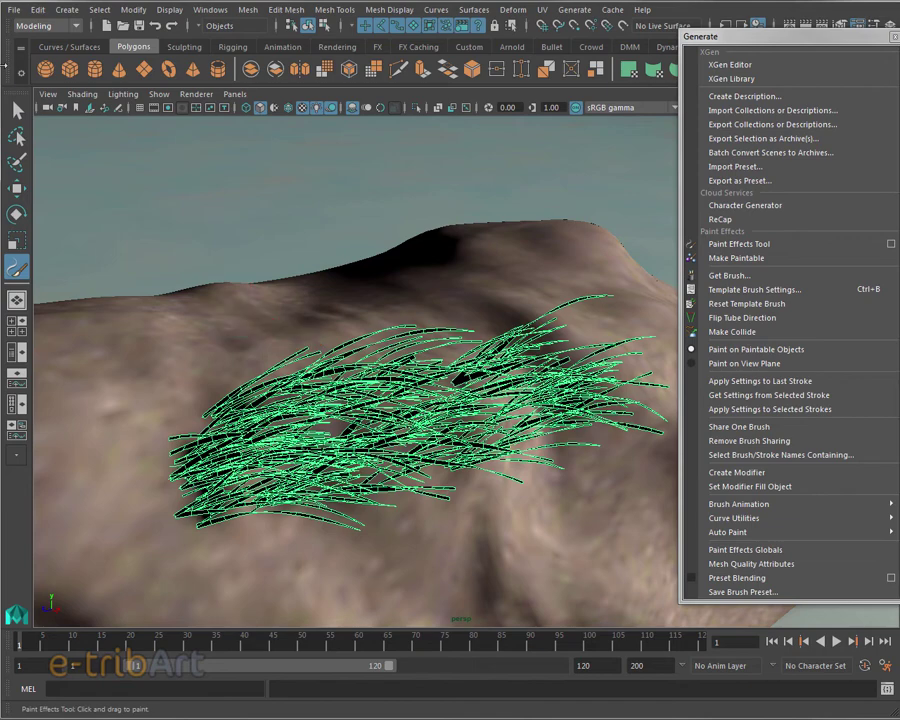
key(q)
click(234, 245)
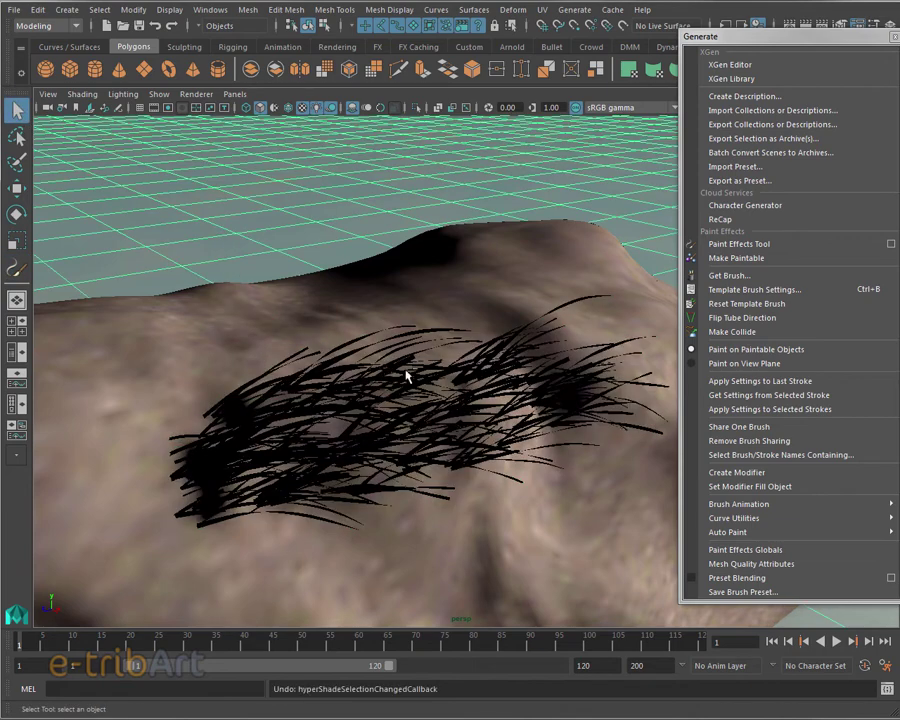
- Undo the last grass stroke, switch to textured display (6), and orbit closer to the remaining patch
key(ctrl+z)
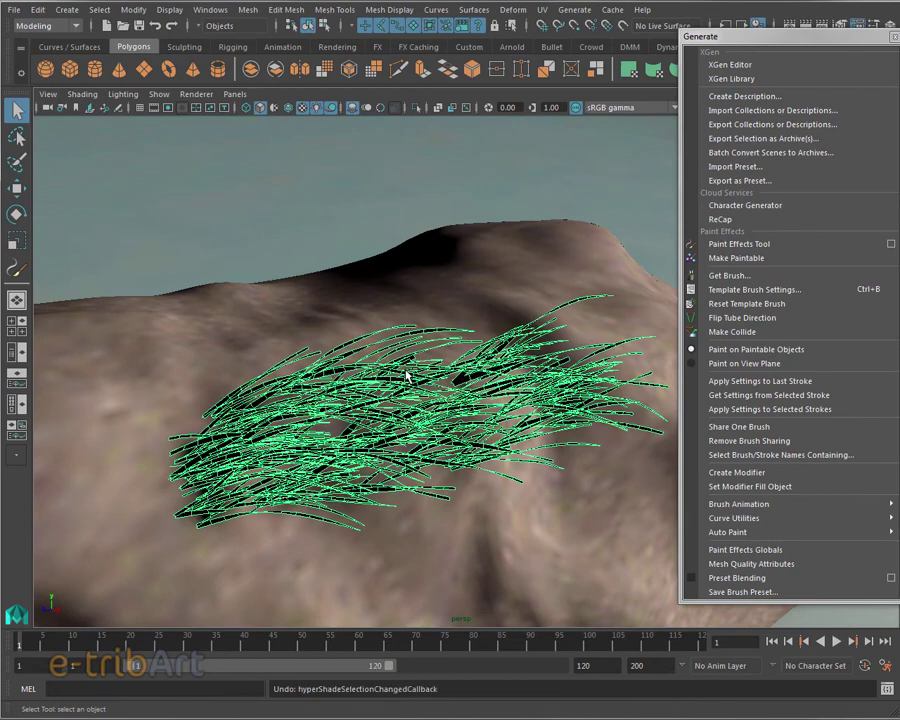
key(ctrl+z)
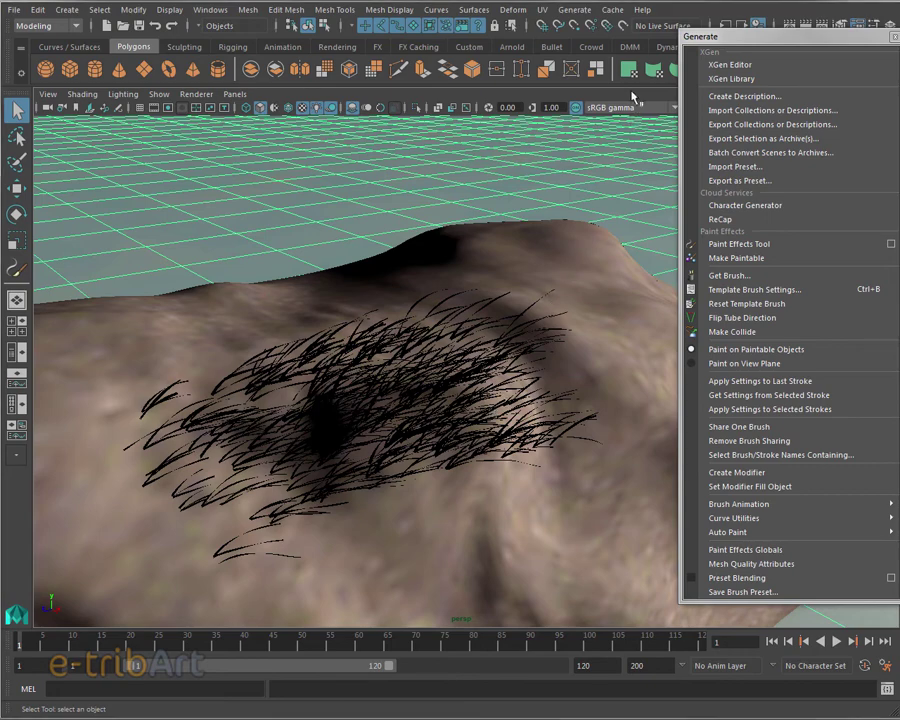
key(6)
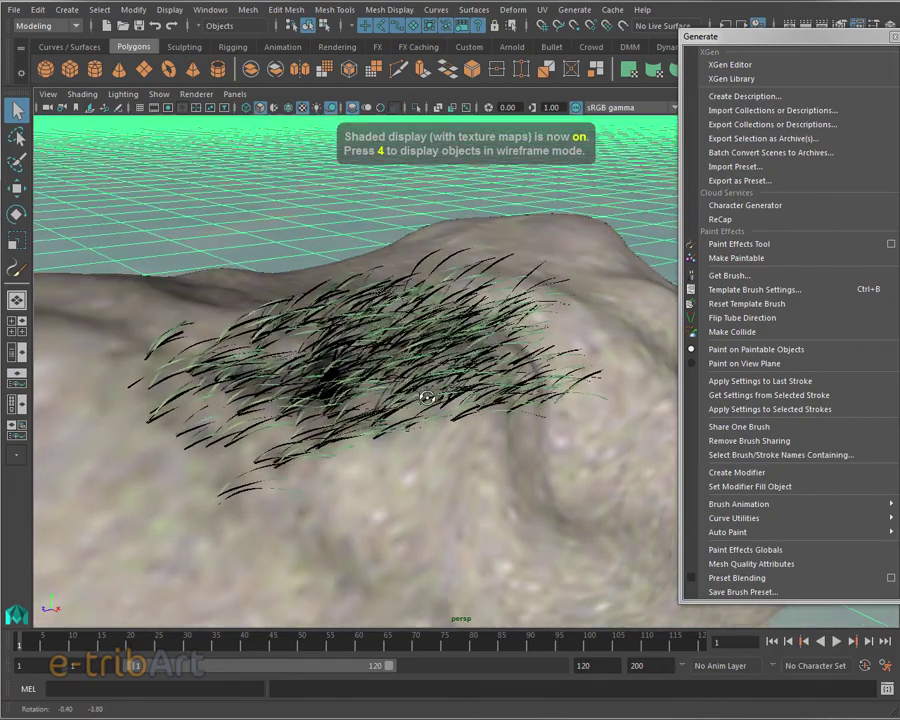
alt+drag(428, 407, 212, 446)
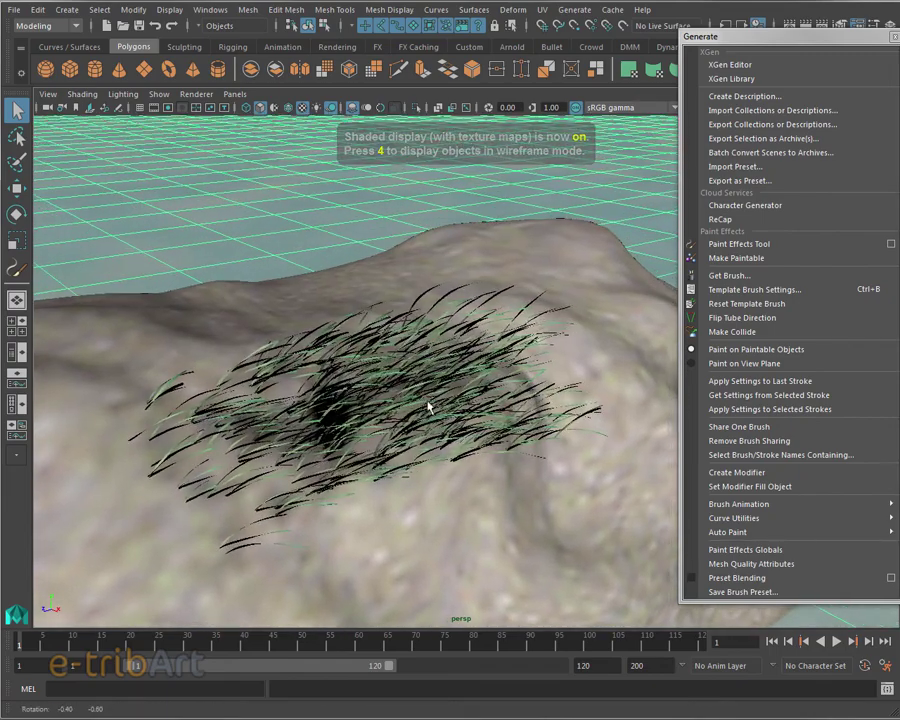
alt+right_drag(287, 436, 355, 470)
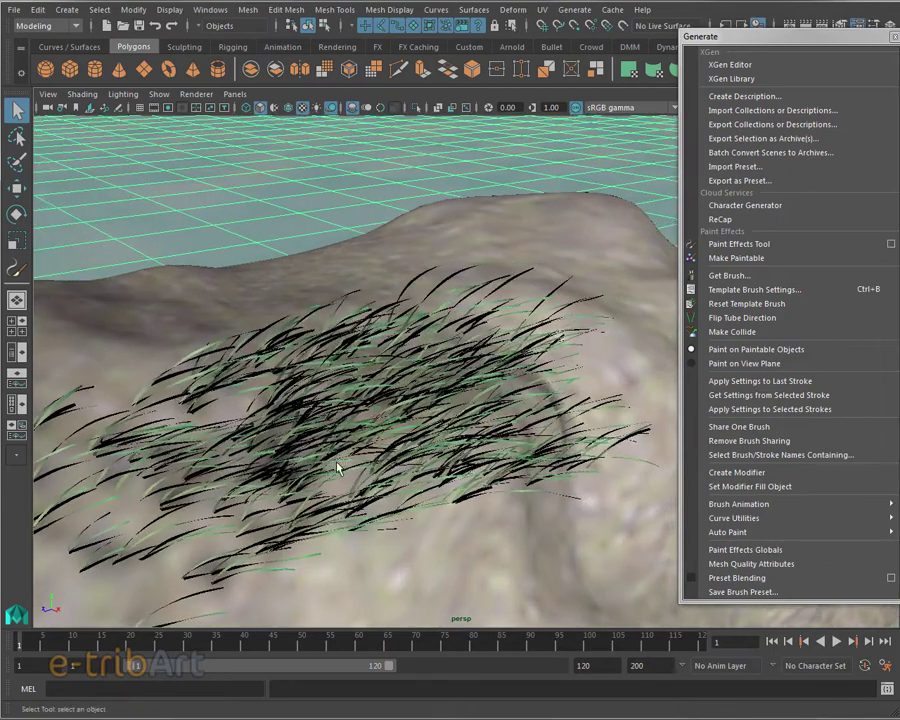
alt+drag(355, 470, 362, 470)
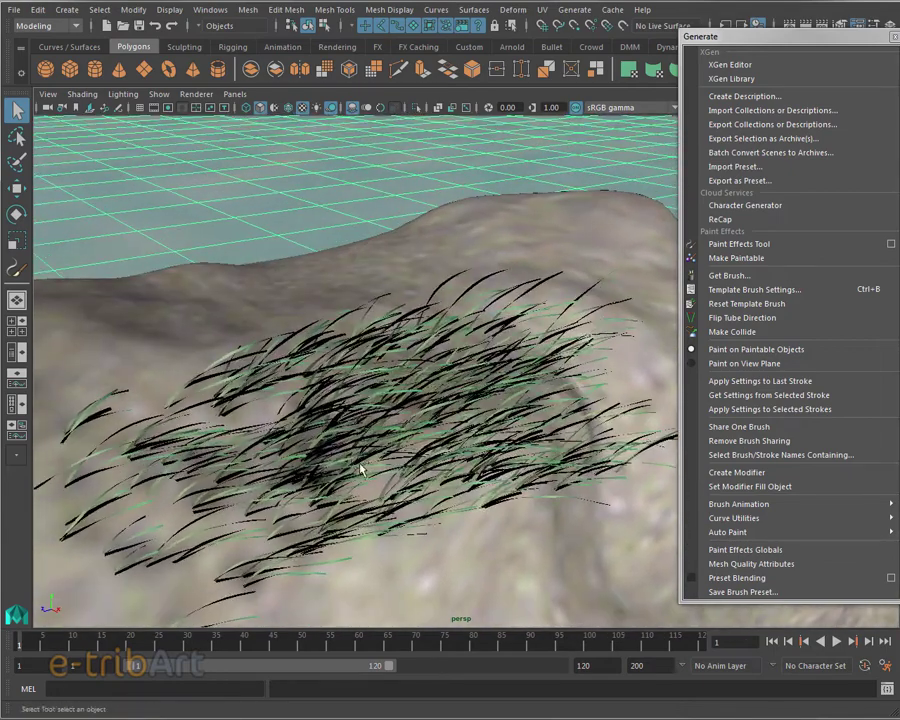
- Switch to the Select tool, reframe the grass, and open the Outliner beside the viewport
click(17, 270)
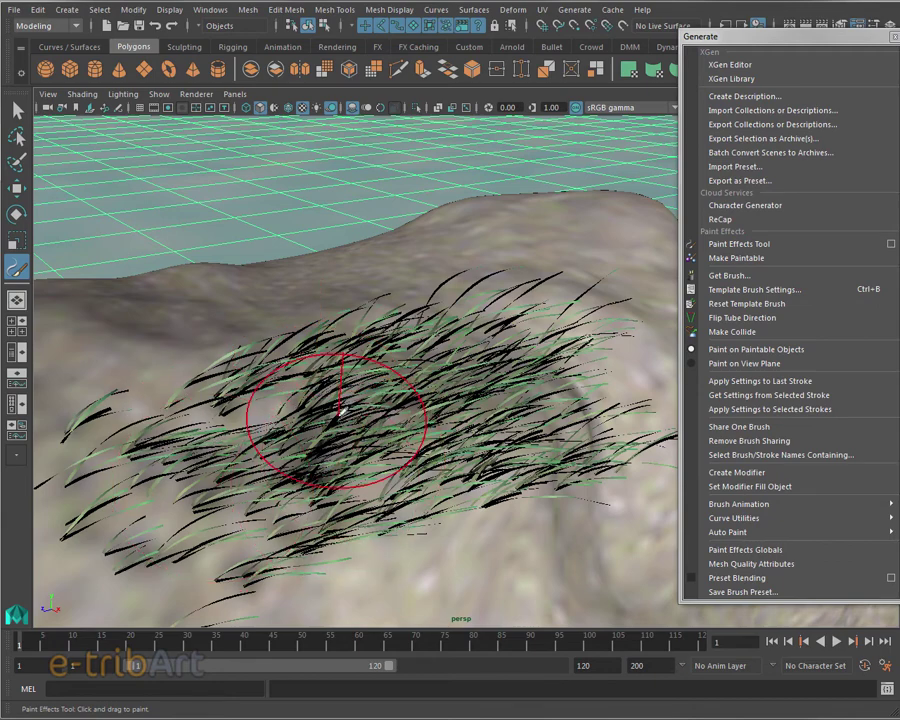
click(15, 108)
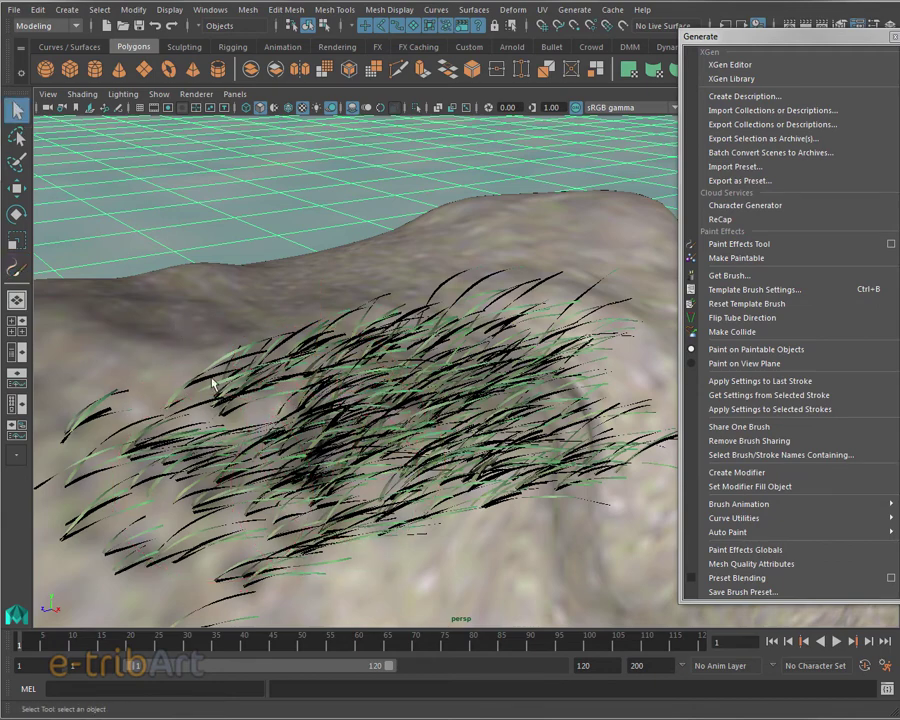
alt+right_drag(293, 425, 321, 431)
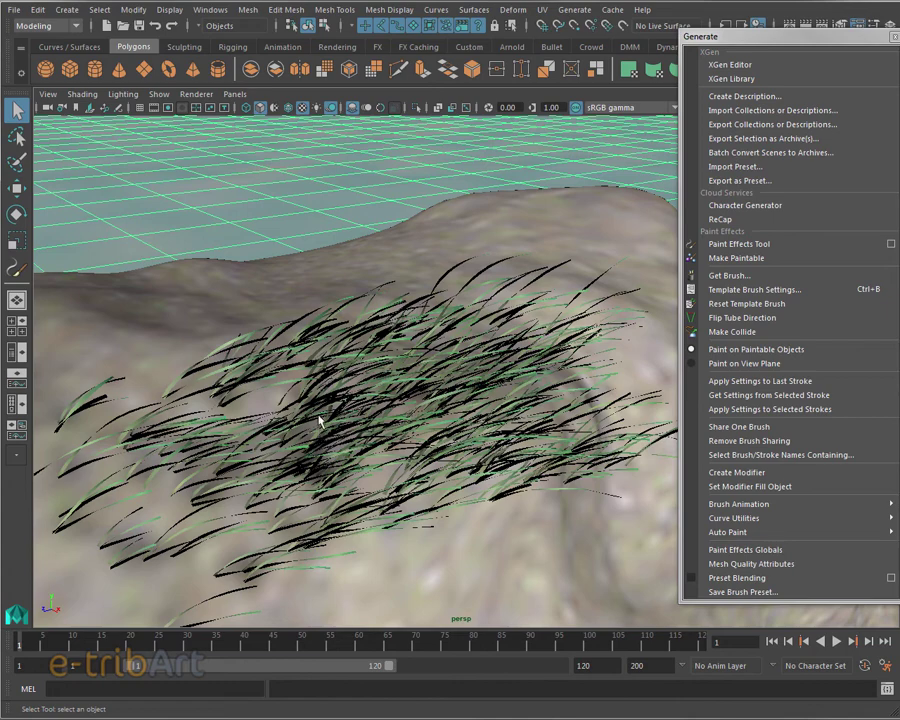
mouse_move(322, 434)
alt+mouse_down()
mouse_move(362, 456)
mouse_move(350, 463)
alt+mouse_up()
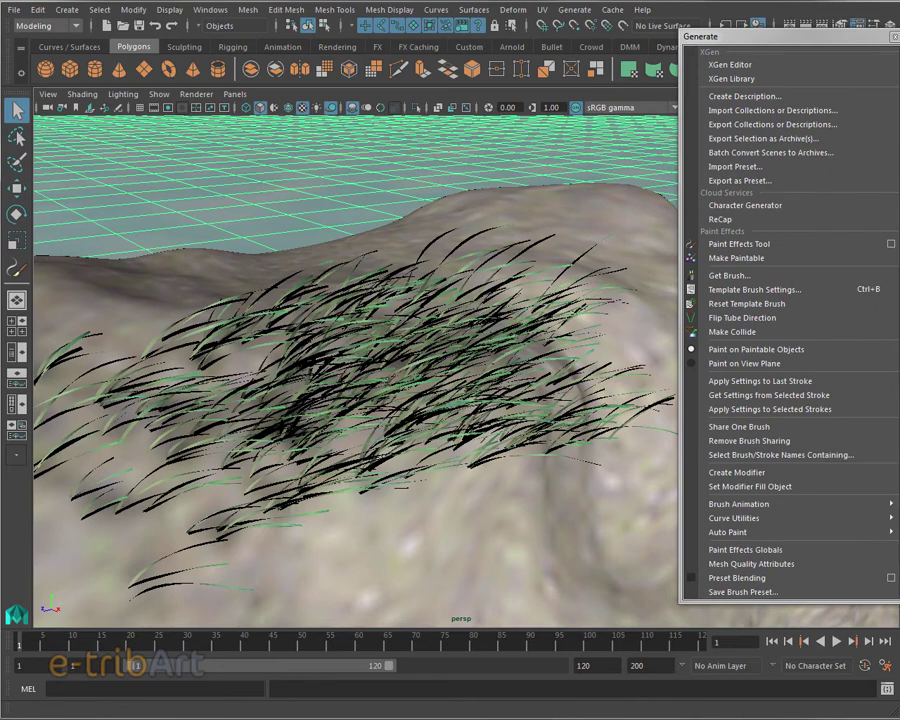
drag(895, 17, 591, 17)
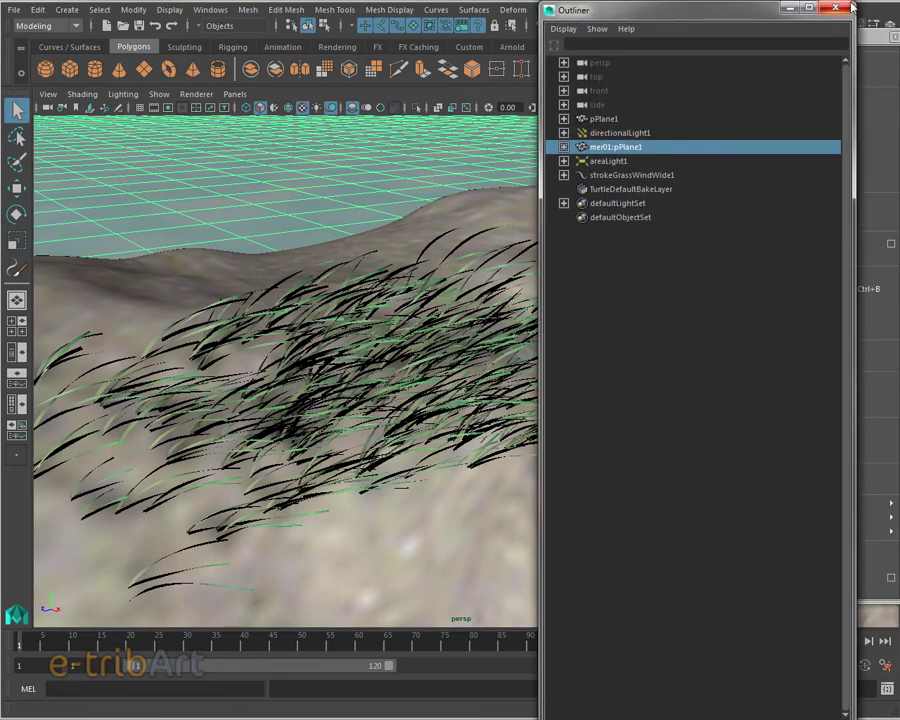
- Select strokeGrassWindWide1 in the Outliner and open its Attribute Editor
drag(654, 12, 726, 144)
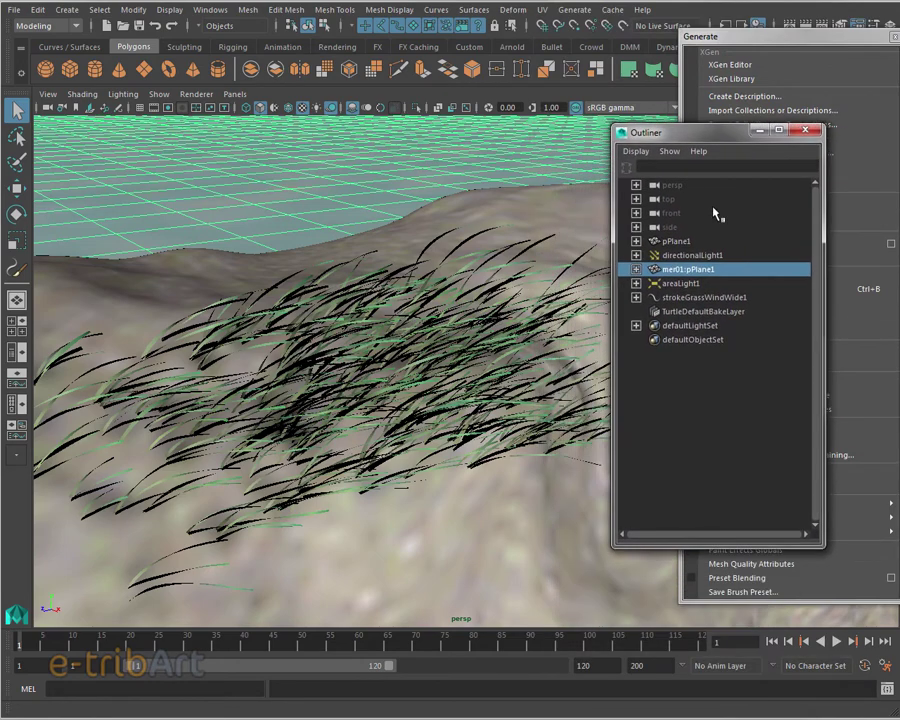
click(680, 298)
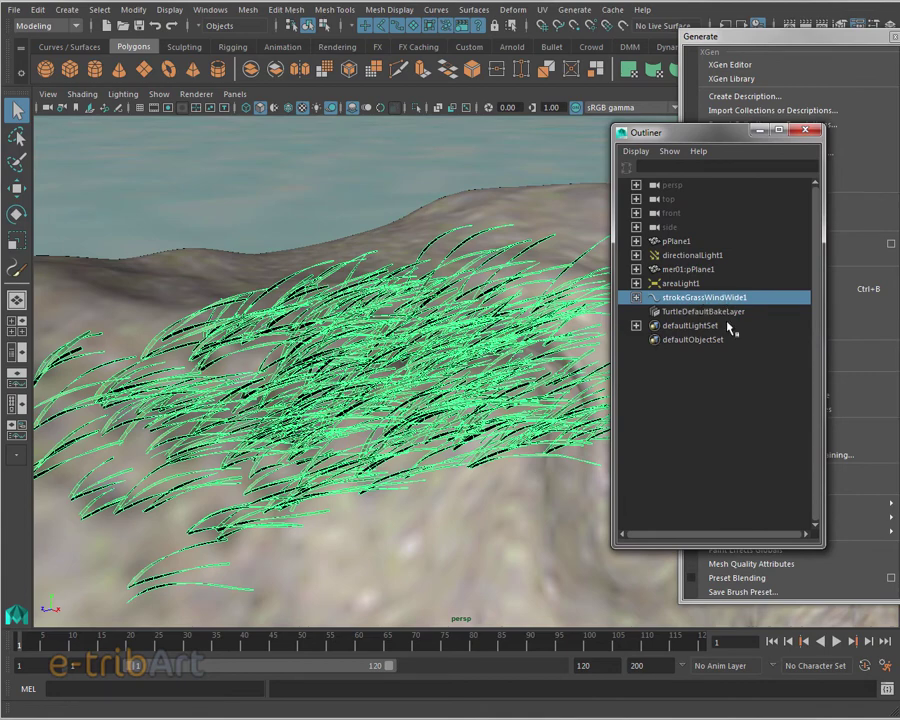
mouse_move(726, 140)
mouse_down()
mouse_move(772, 146)
mouse_move(675, 128)
mouse_move(649, 89)
mouse_move(662, 68)
mouse_up()
key(ctrl+a)
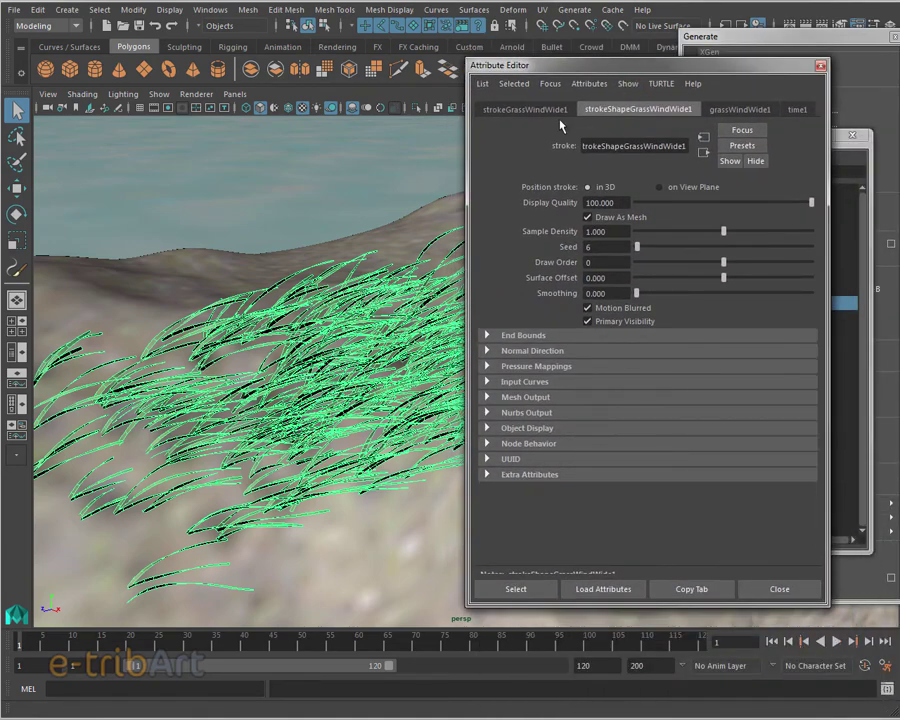
- Show the grassWindWide1 brush attributes and arrange the Attribute Editor beside the grass view
click(525, 110)
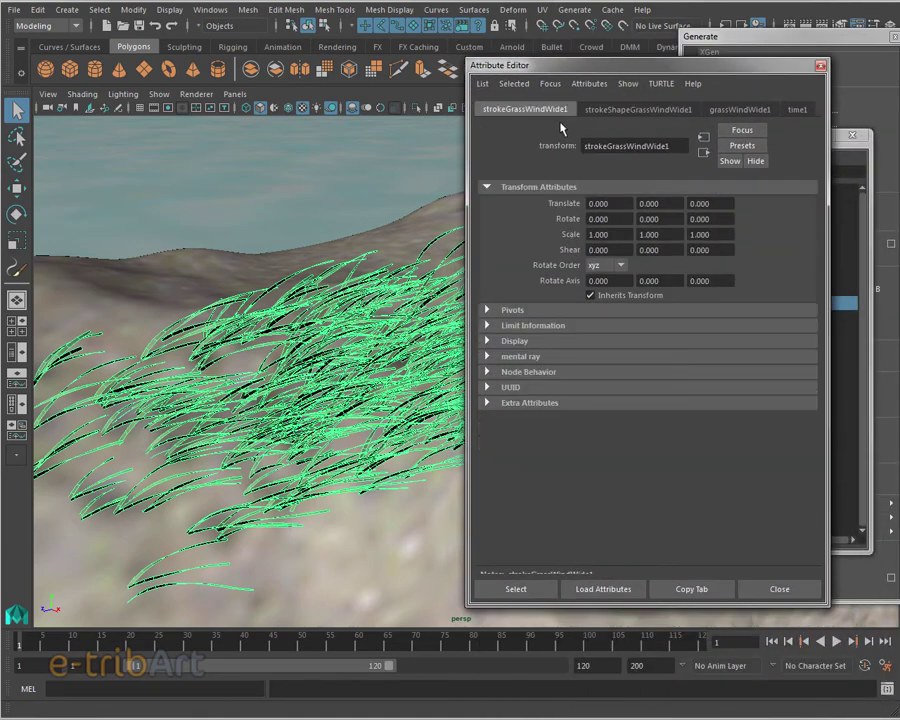
click(628, 110)
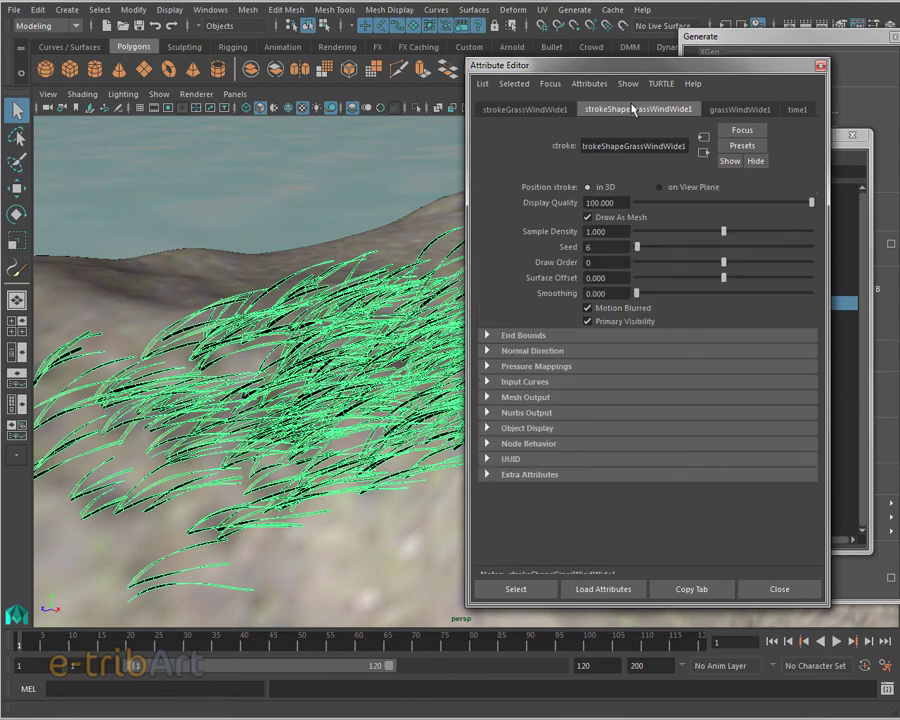
click(729, 112)
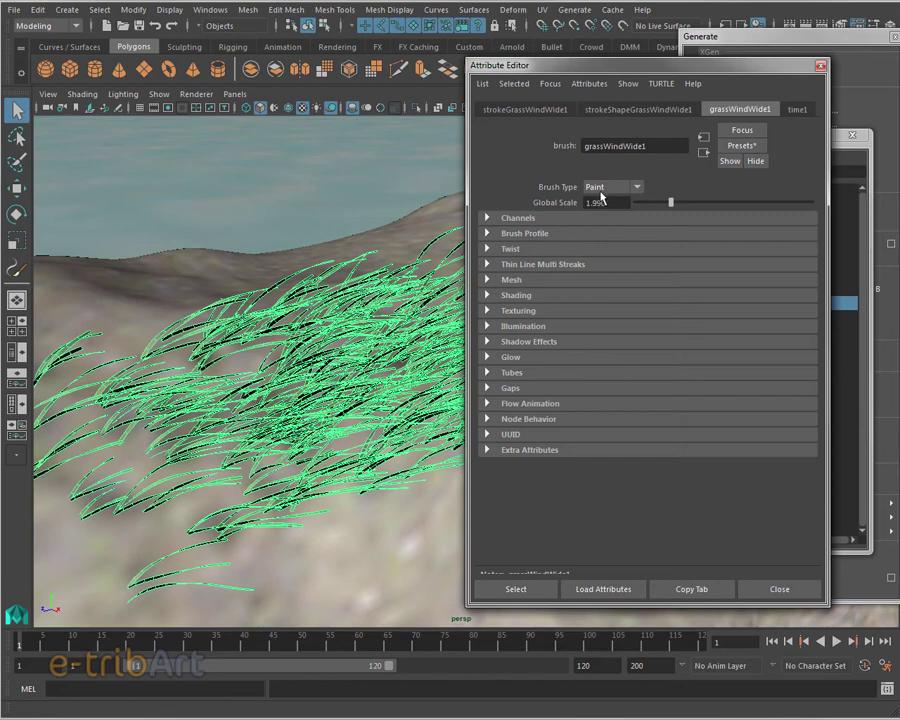
drag(467, 144, 518, 144)
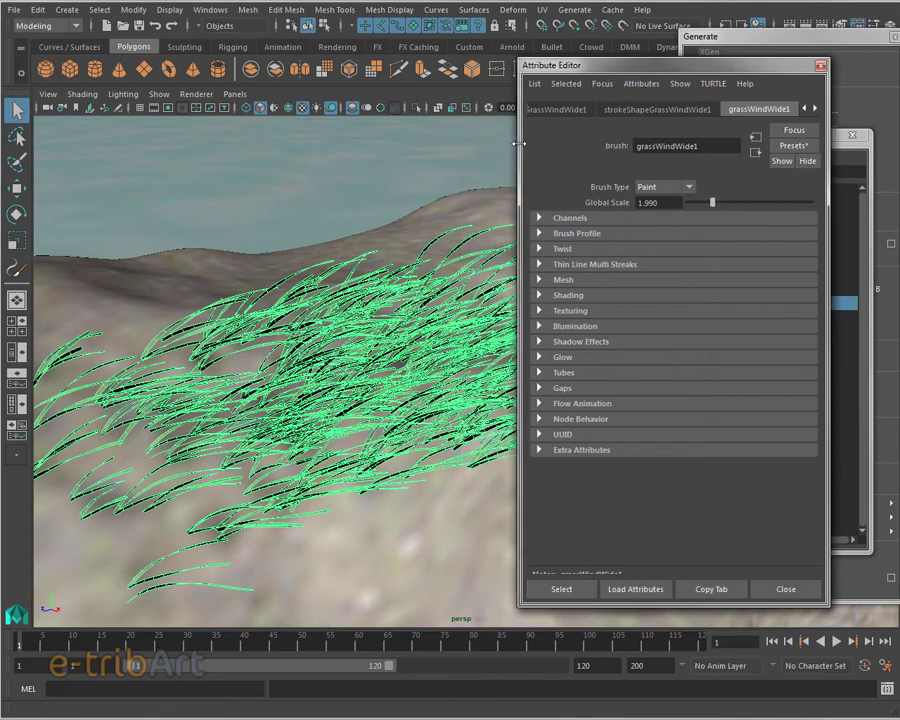
mouse_move(610, 72)
mouse_down()
mouse_move(660, 51)
mouse_move(659, 60)
mouse_up()
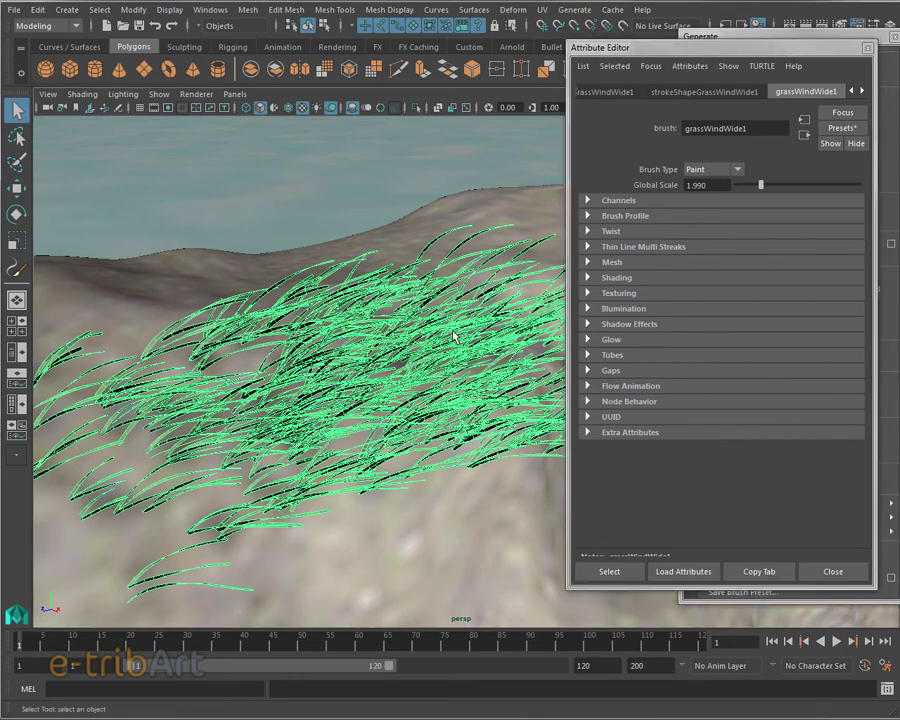
mouse_move(455, 338)
alt+middle_down()
mouse_move(414, 355)
mouse_move(300, 251)
alt+middle_up()
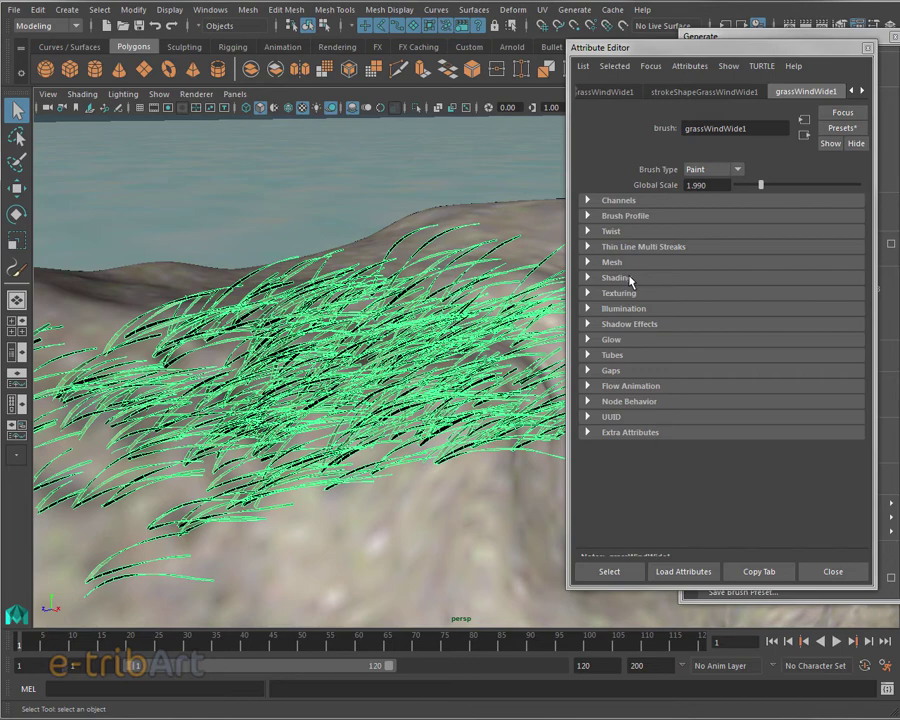
click(575, 171)
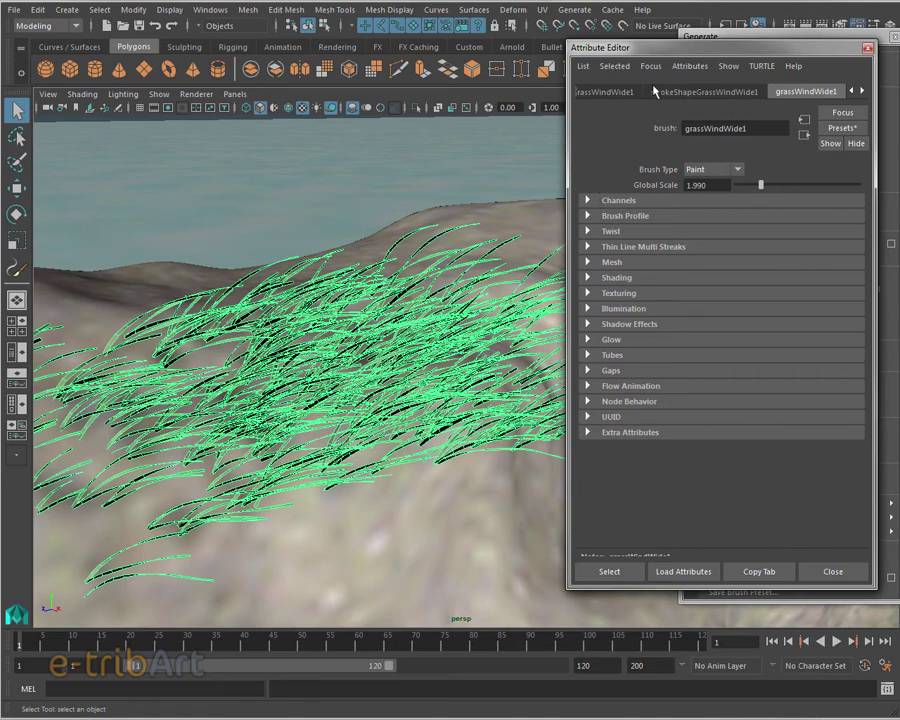
drag(669, 58, 677, 69)
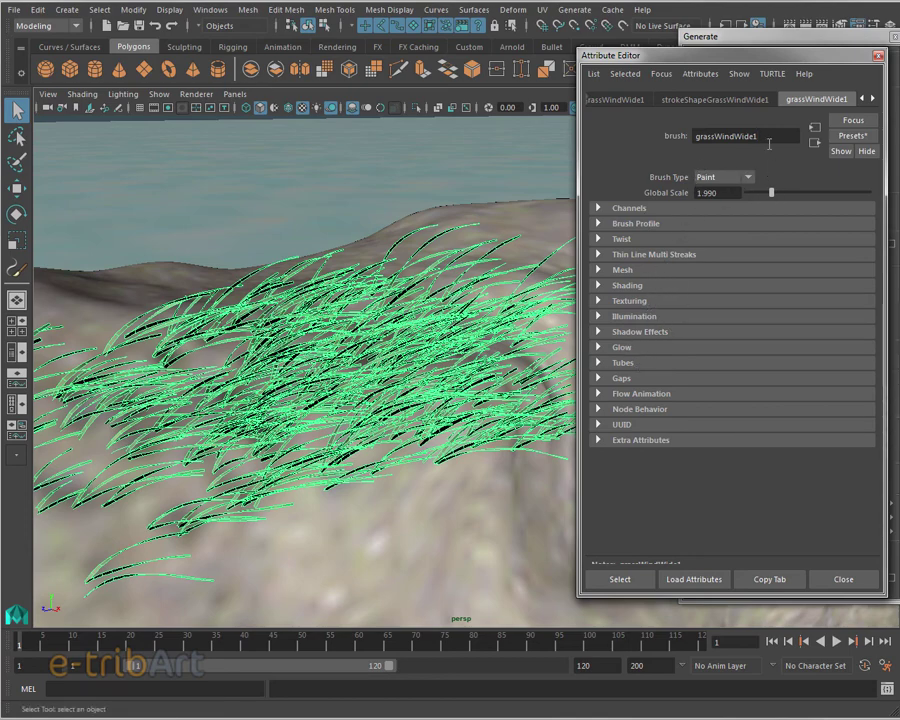
- Rename the brush to herbe01 and save it as an attribute preset named herbe01
drag(760, 136, 624, 141)
text(he)
text(rbe01)
key(Return)
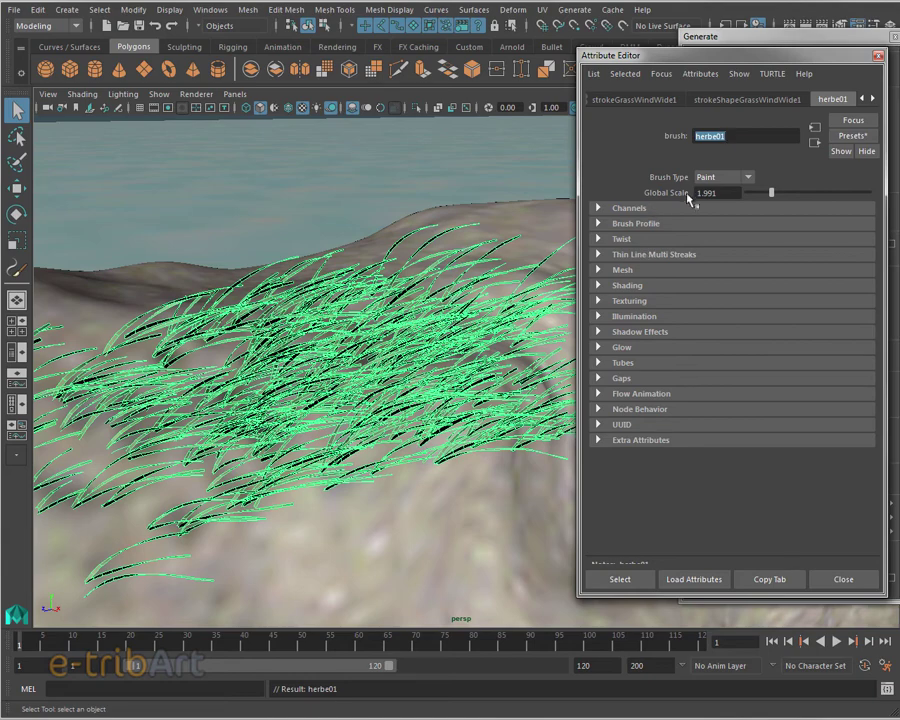
click(864, 139)
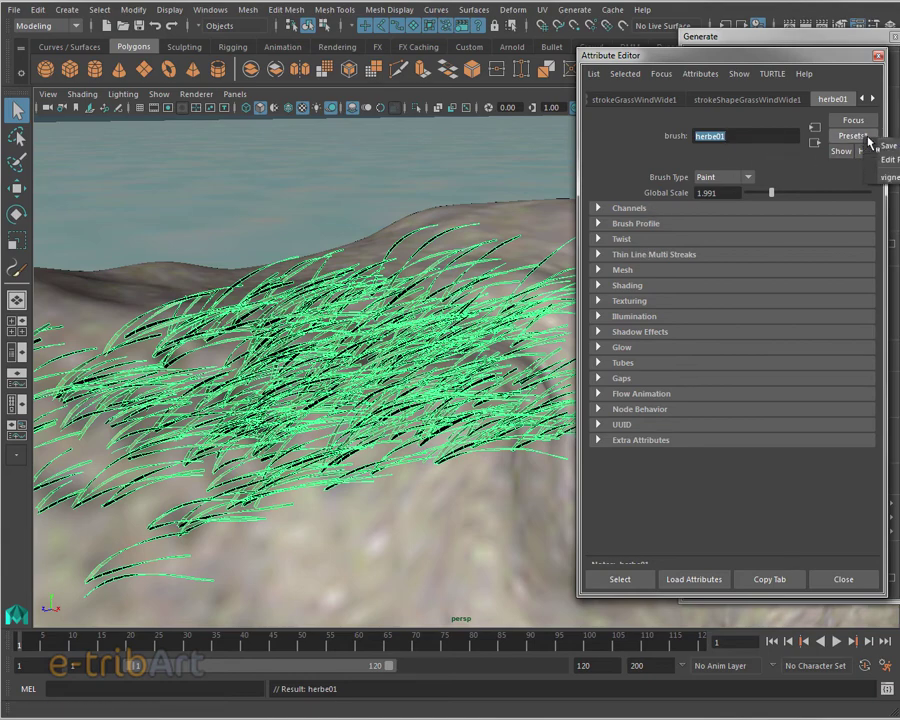
click(887, 146)
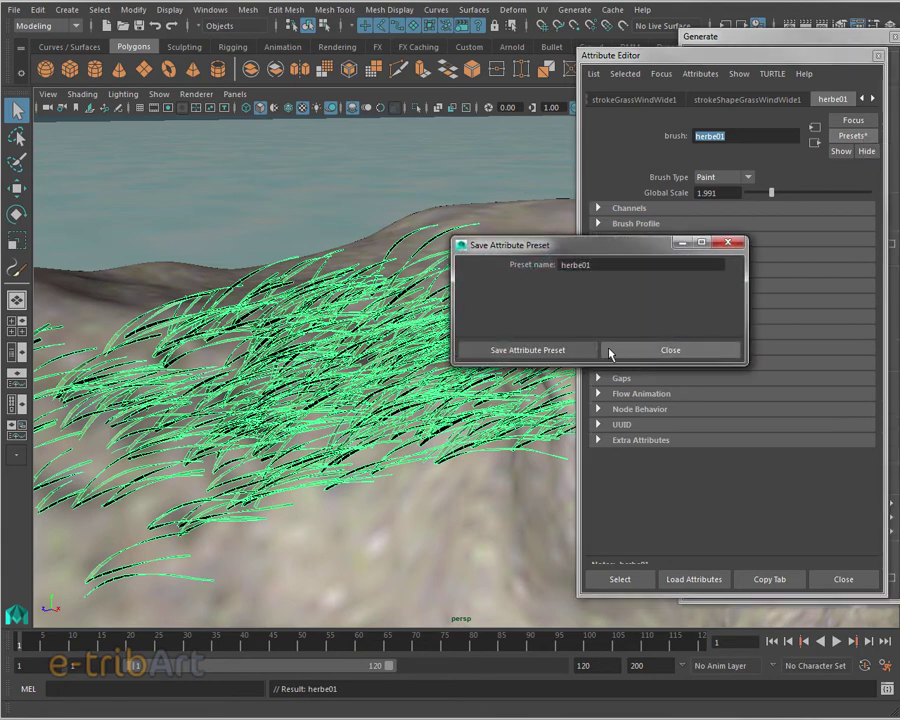
click(531, 352)
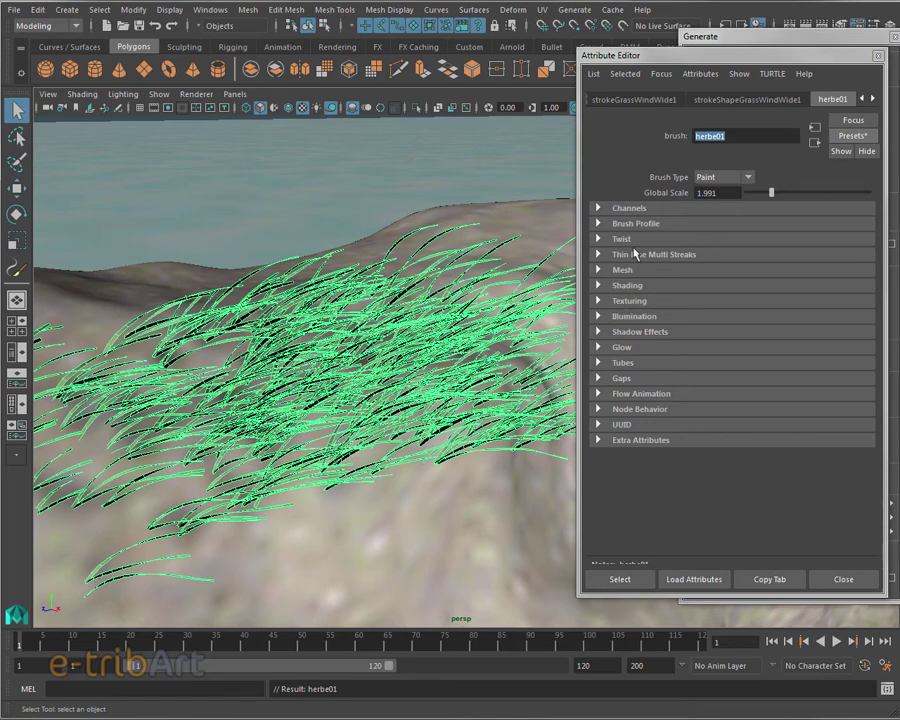
- Expand the herbe01 brush's Tubes, Creation and Growth sections and scroll through their attributes
click(600, 365)
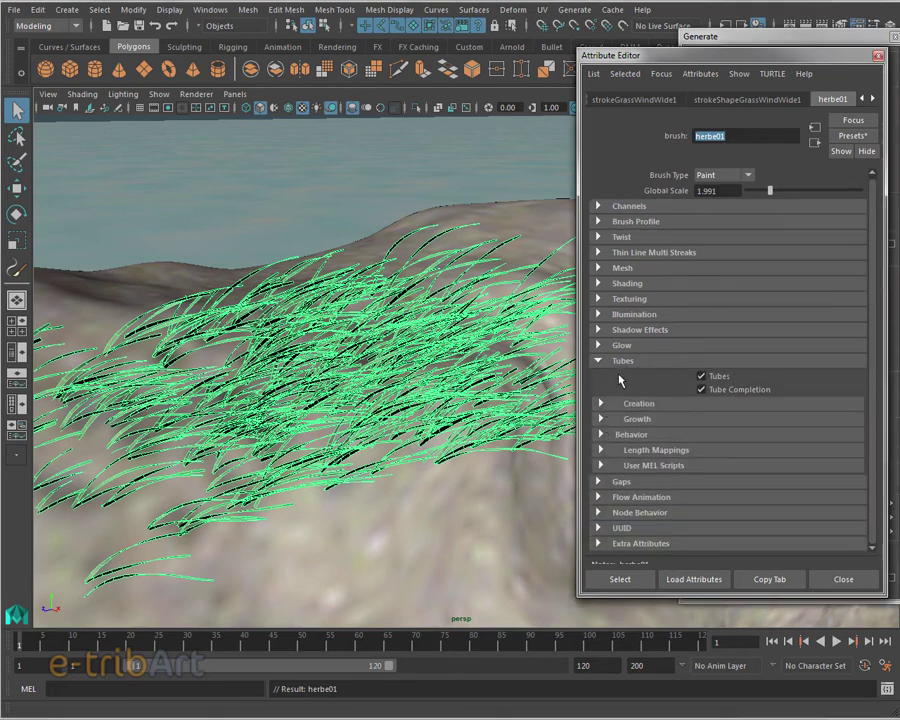
click(602, 406)
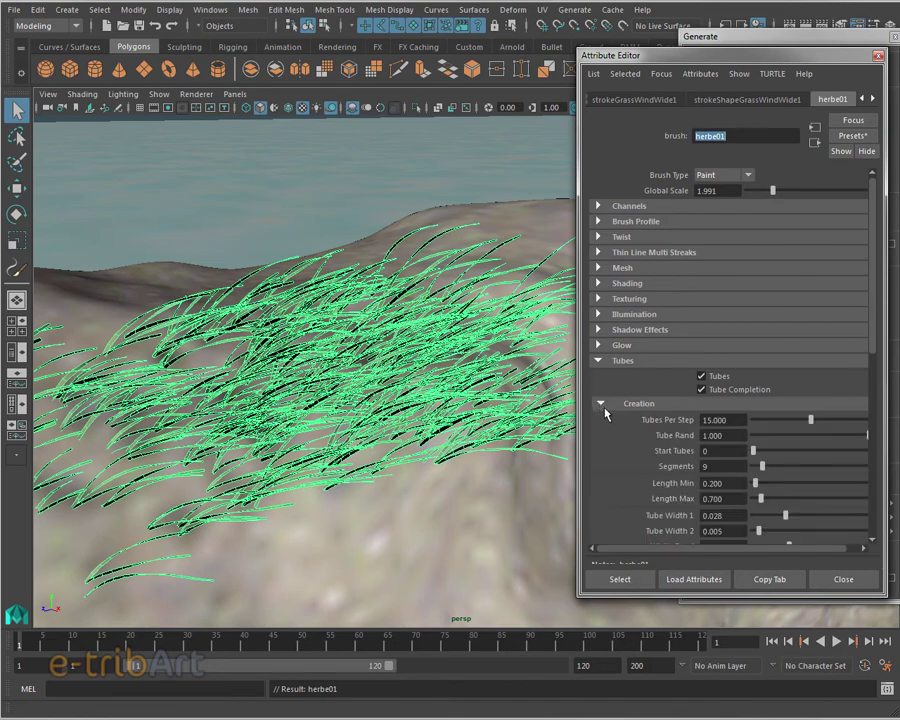
scroll(605, 410, down, 3)
scroll(606, 414, down, 1)
scroll(606, 414, down, 2)
scroll(606, 414, down, 3)
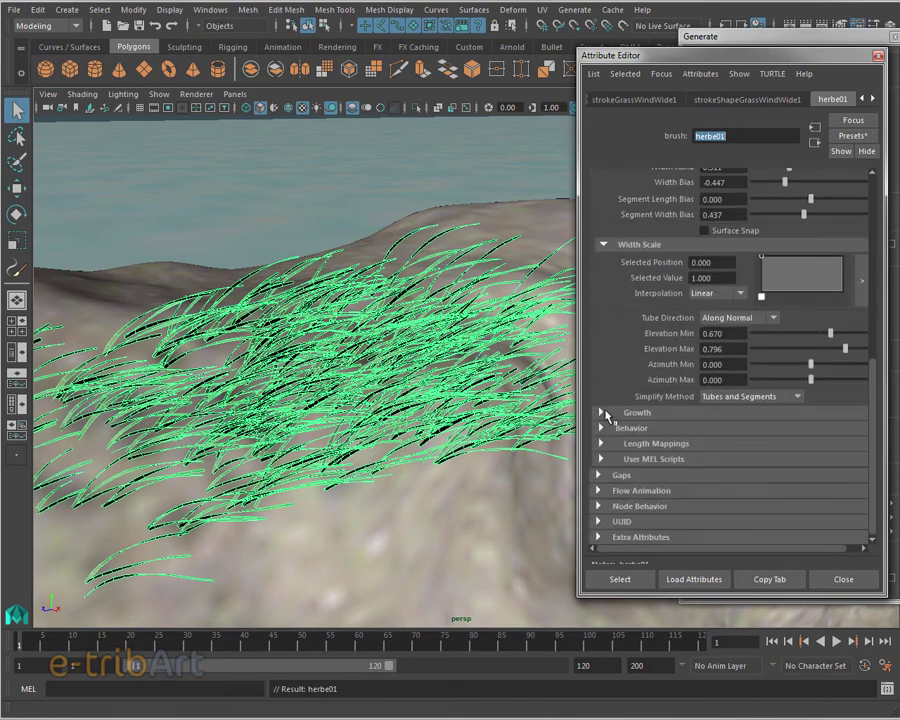
click(603, 413)
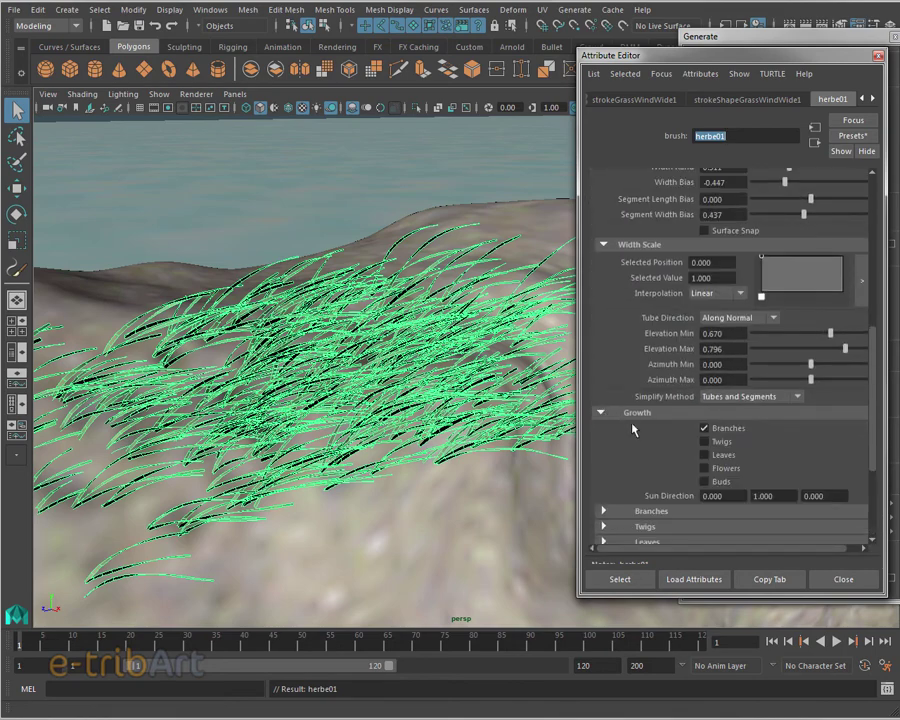
scroll(632, 430, up, 1)
scroll(632, 430, up, 1)
scroll(631, 434, up, 4)
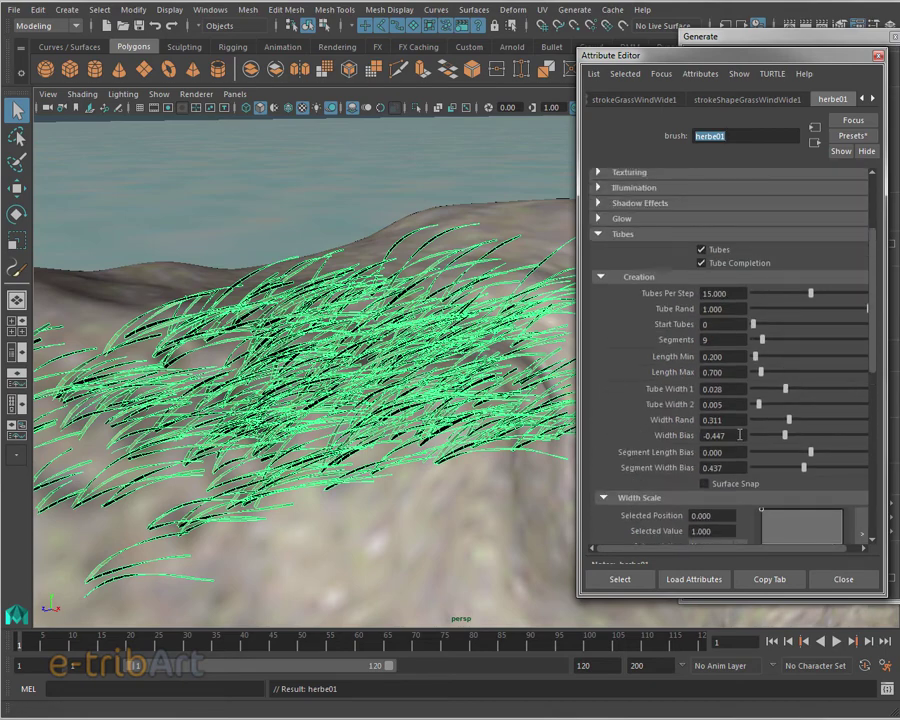
scroll(780, 435, down, 3)
scroll(780, 437, down, 3)
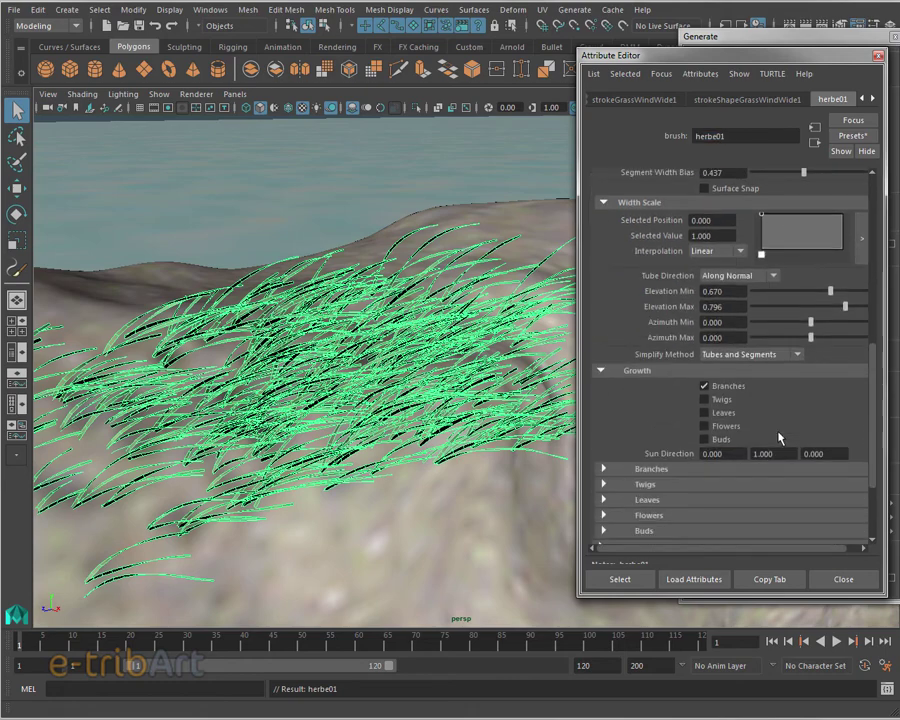
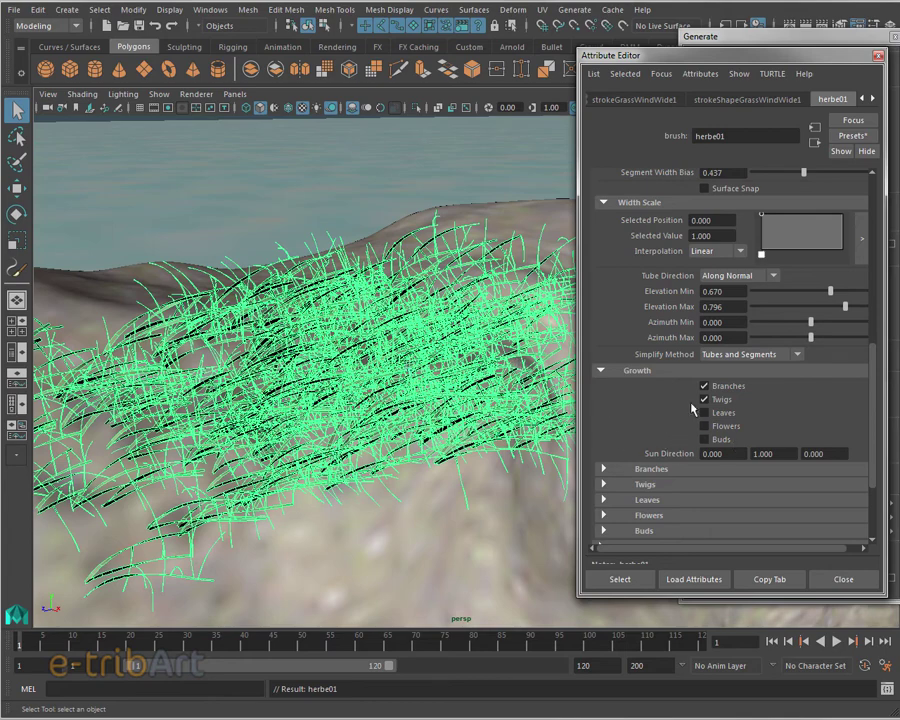
- Turn off Twigs, Leaves, Flowers and Buds on herbe01, leaving only Branches growing
click(705, 399)
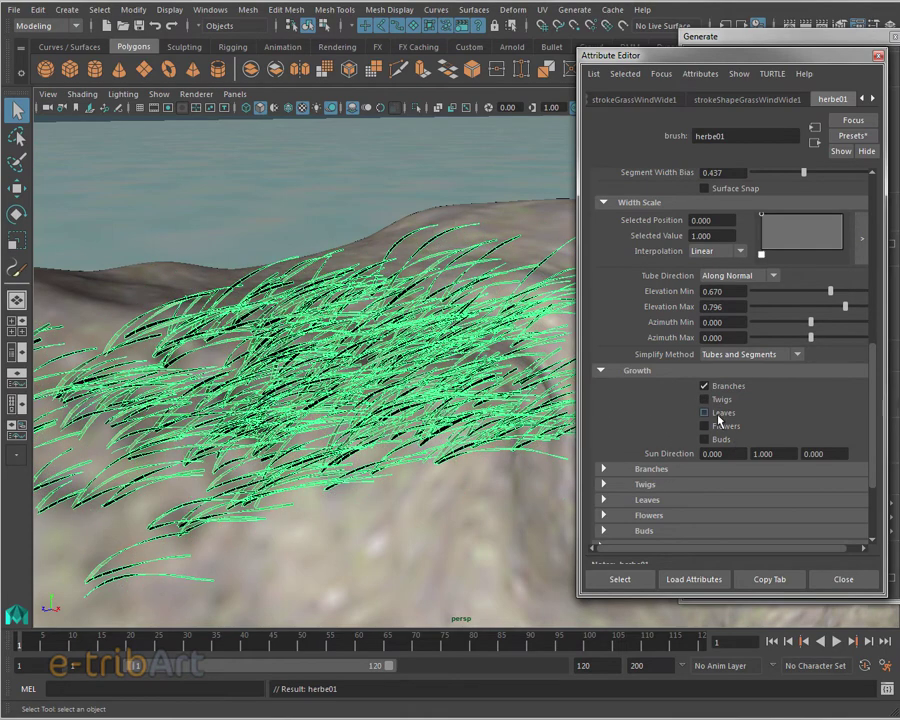
click(704, 412)
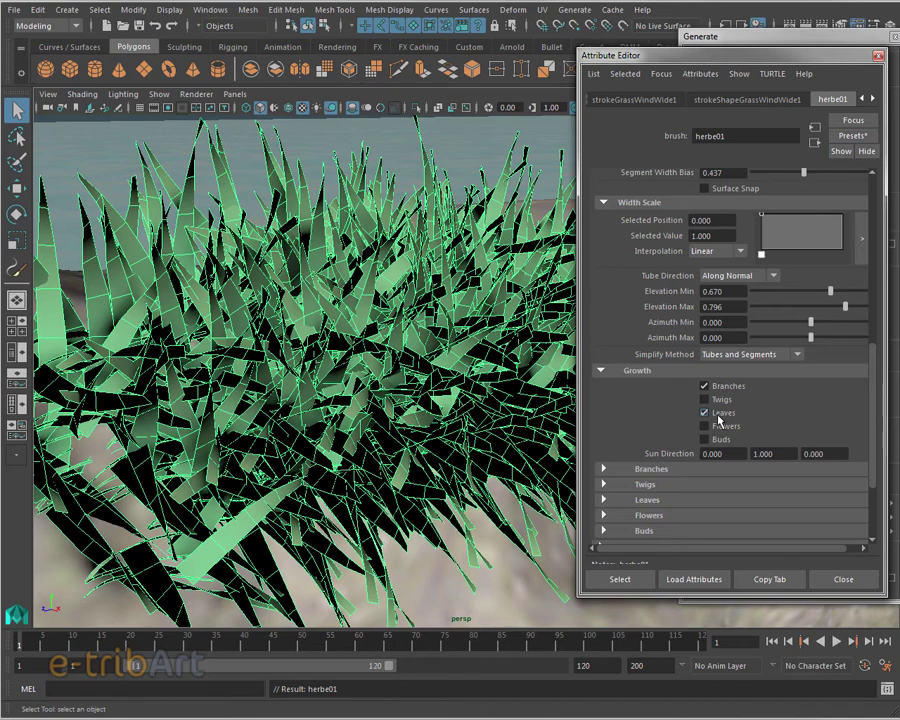
click(717, 417)
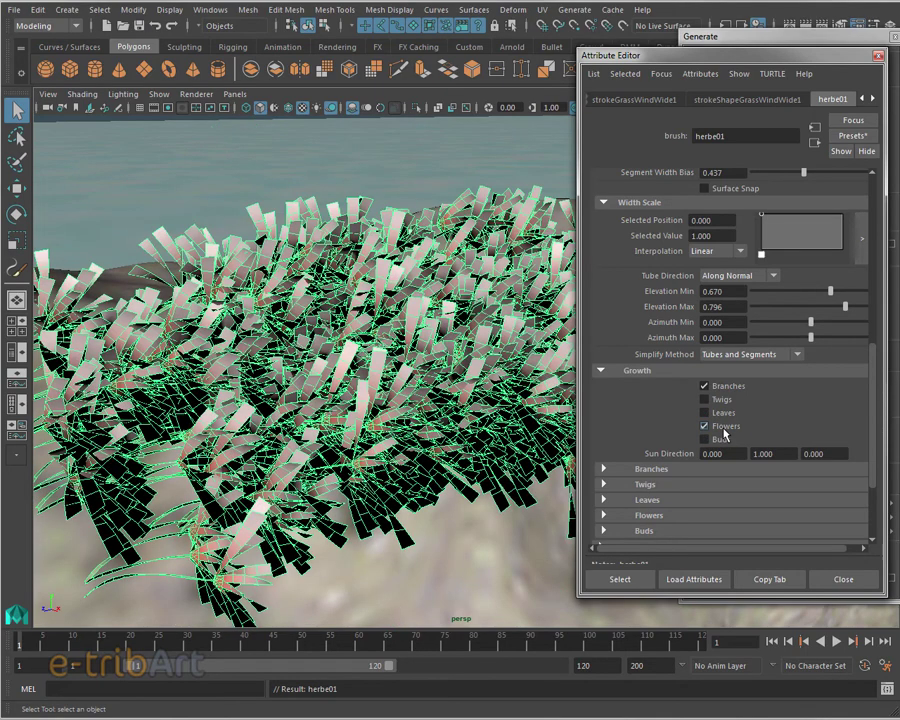
click(724, 428)
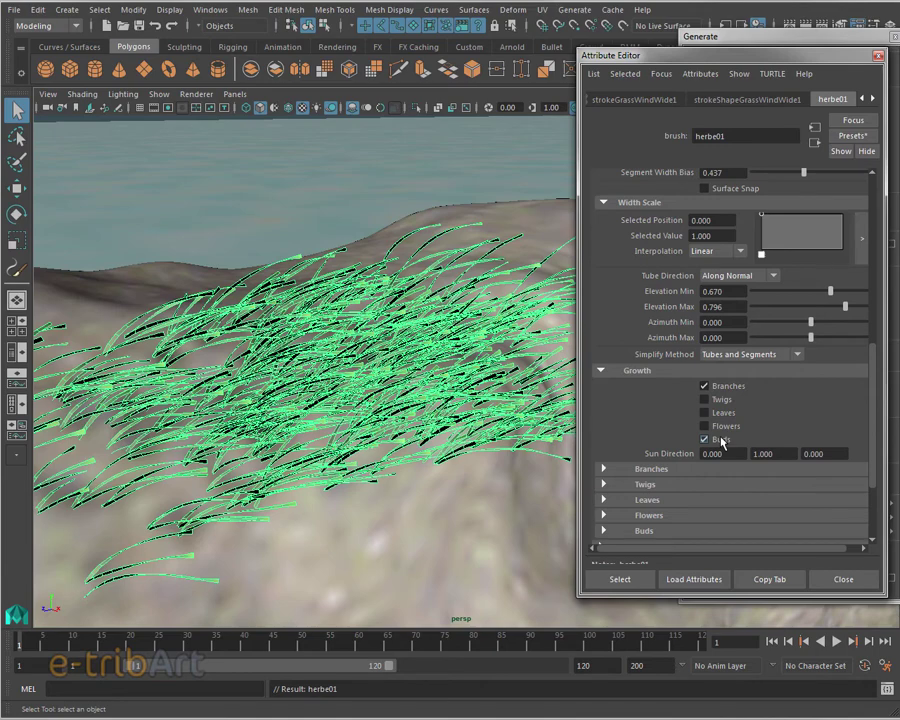
click(723, 441)
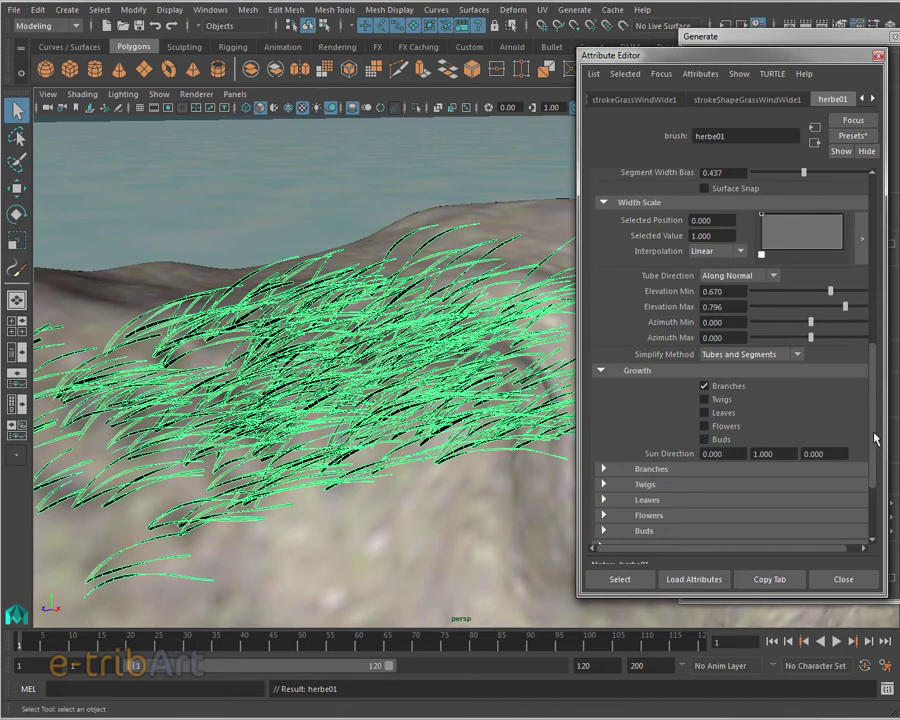
- Set Tubes Per Step under Tubes > Creation from 15 to 1
scroll(878, 422, up, 2)
scroll(879, 418, up, 1)
scroll(878, 414, up, 1)
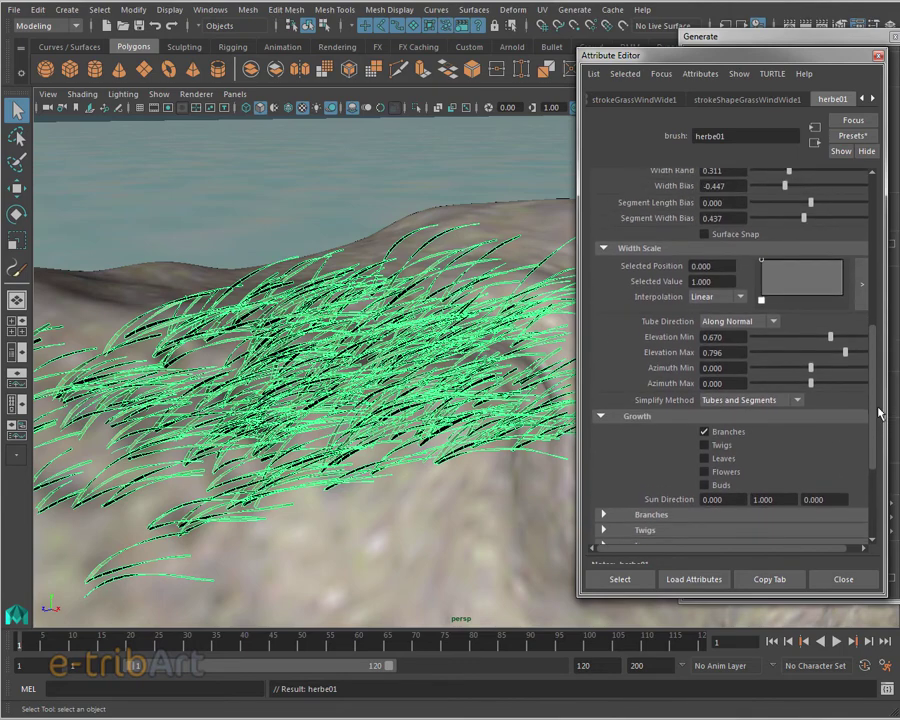
scroll(878, 405, up, 2)
scroll(878, 397, up, 1)
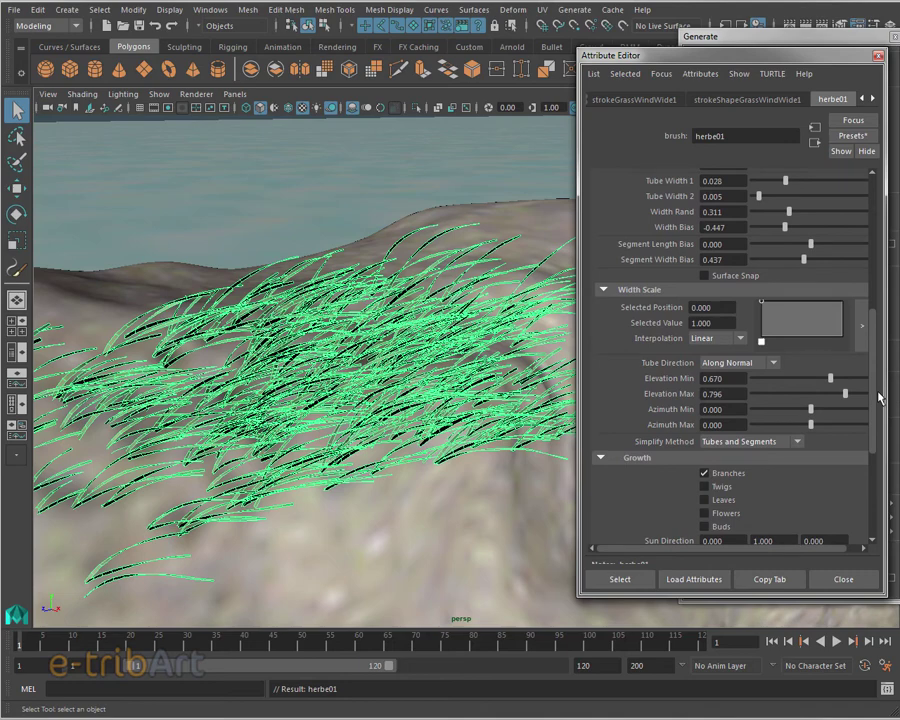
scroll(878, 395, up, 2)
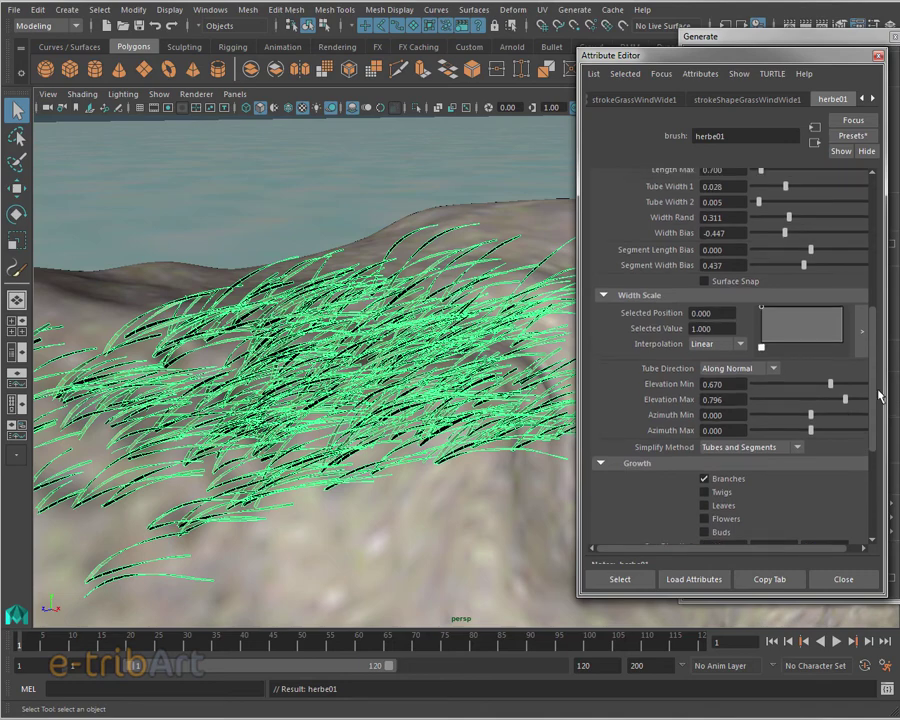
scroll(878, 382, up, 2)
scroll(878, 370, up, 2)
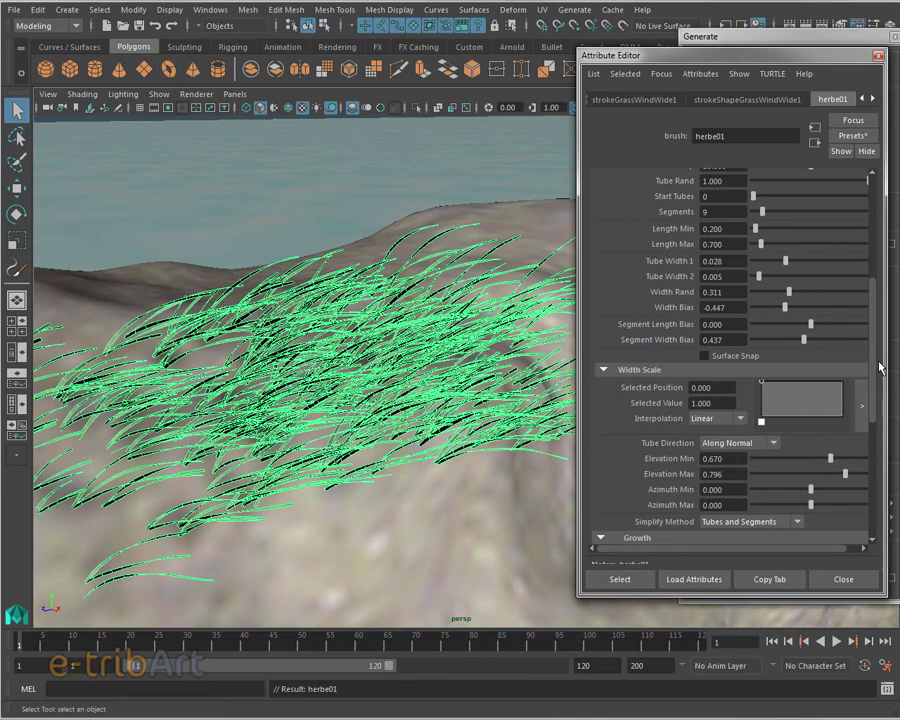
scroll(878, 368, up, 2)
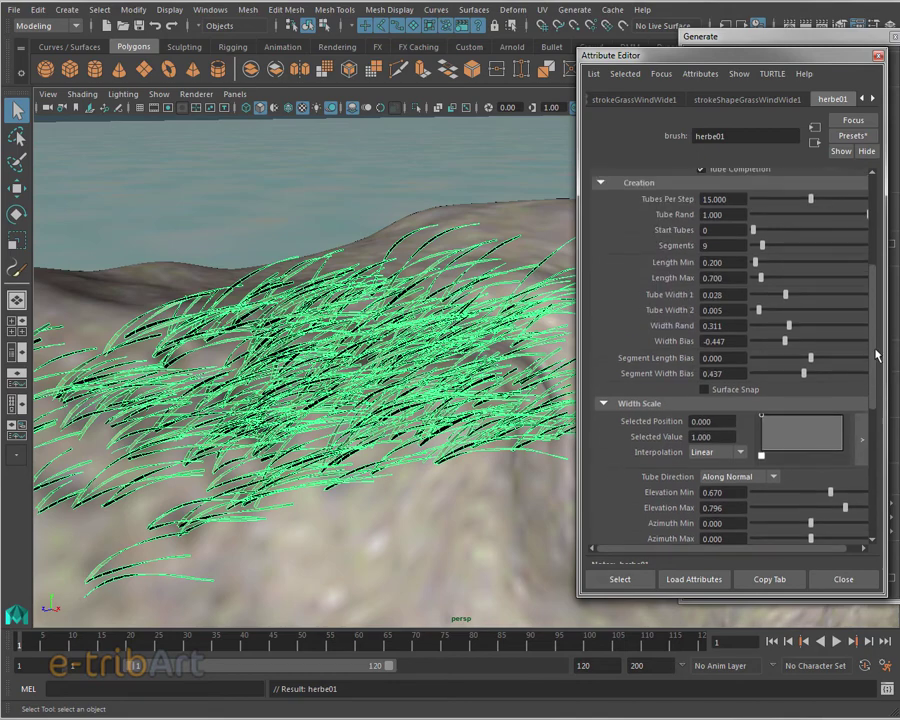
scroll(760, 320, up, 2)
scroll(693, 295, up, 1)
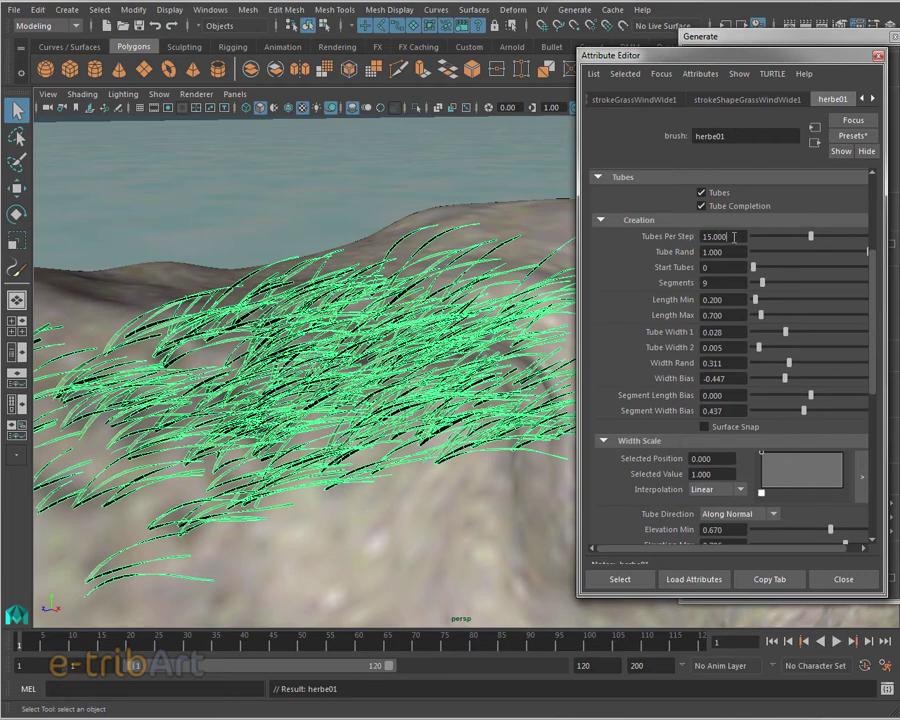
double_click(734, 237)
text(1)
key(Return)
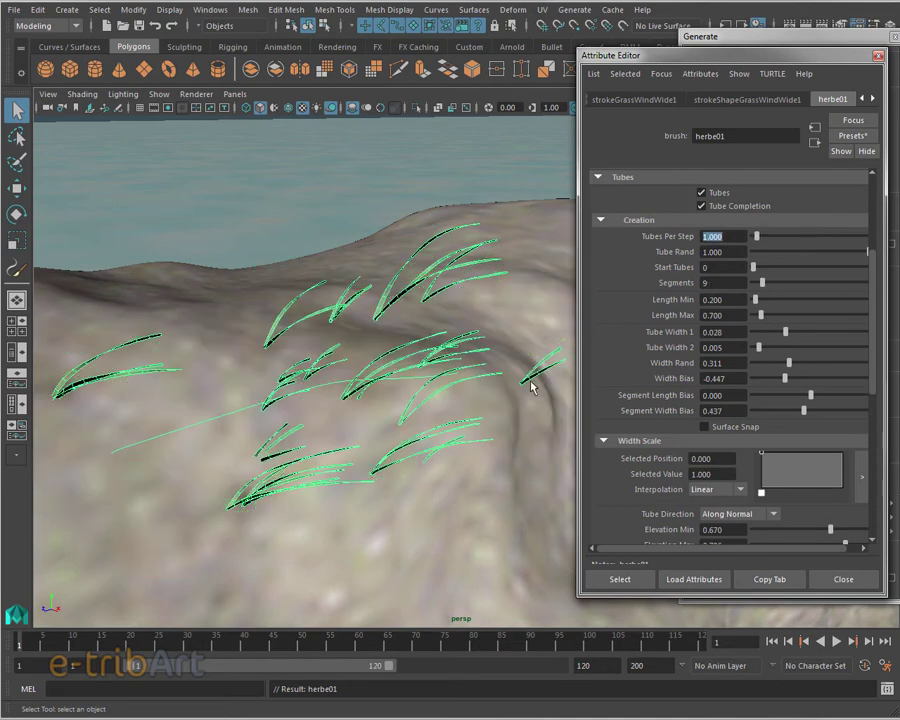
- Test the Tube Rand and Start Tubes sliders, then settle Segments at 8
mouse_move(464, 406)
alt+mouse_down()
mouse_move(458, 424)
mouse_move(468, 422)
alt+mouse_up()
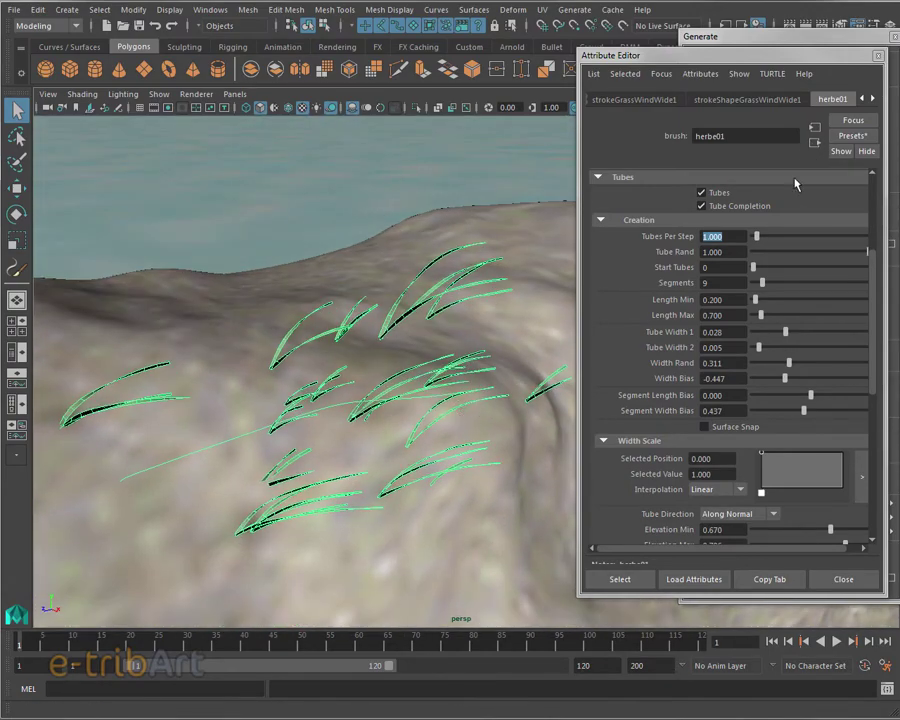
mouse_move(866, 252)
mouse_down()
mouse_move(747, 255)
mouse_move(880, 256)
mouse_up()
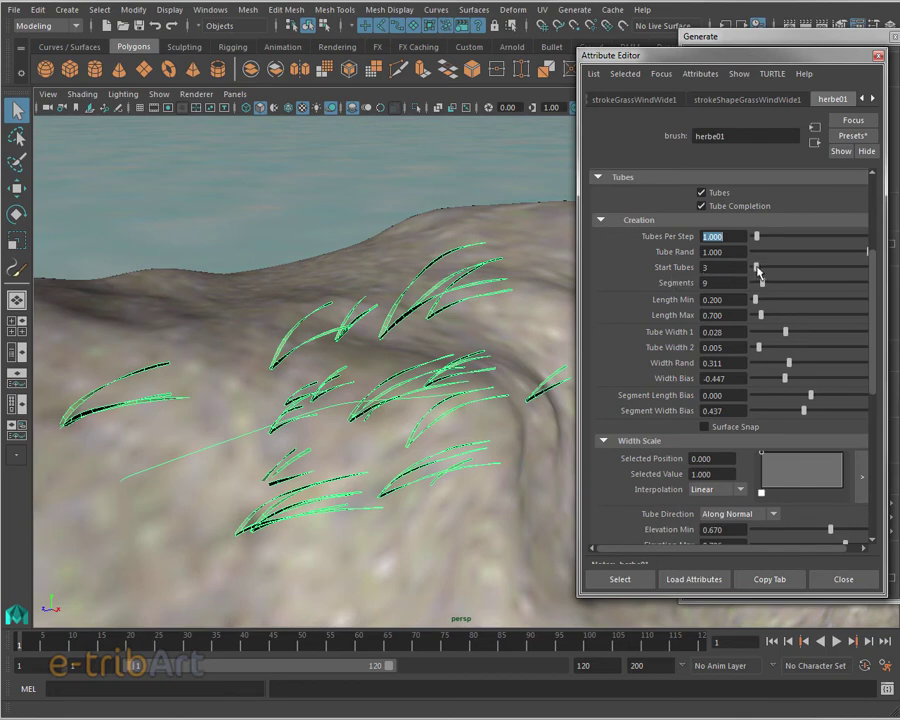
mouse_move(753, 267)
mouse_down()
mouse_move(805, 268)
mouse_move(753, 267)
mouse_up()
mouse_move(763, 284)
mouse_down()
mouse_move(806, 284)
mouse_move(727, 292)
mouse_up()
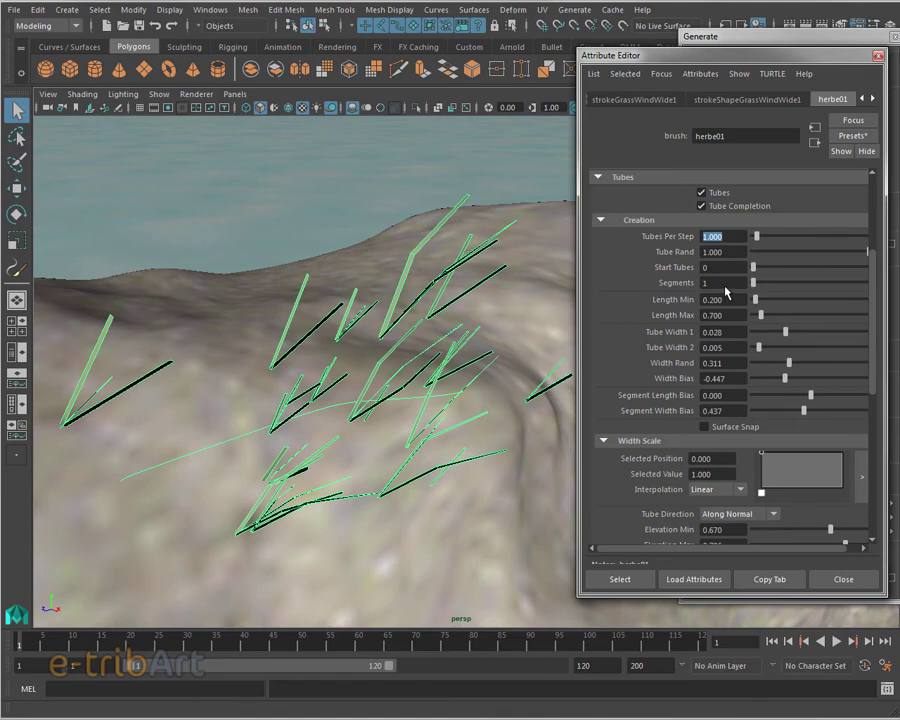
drag(753, 284, 761, 287)
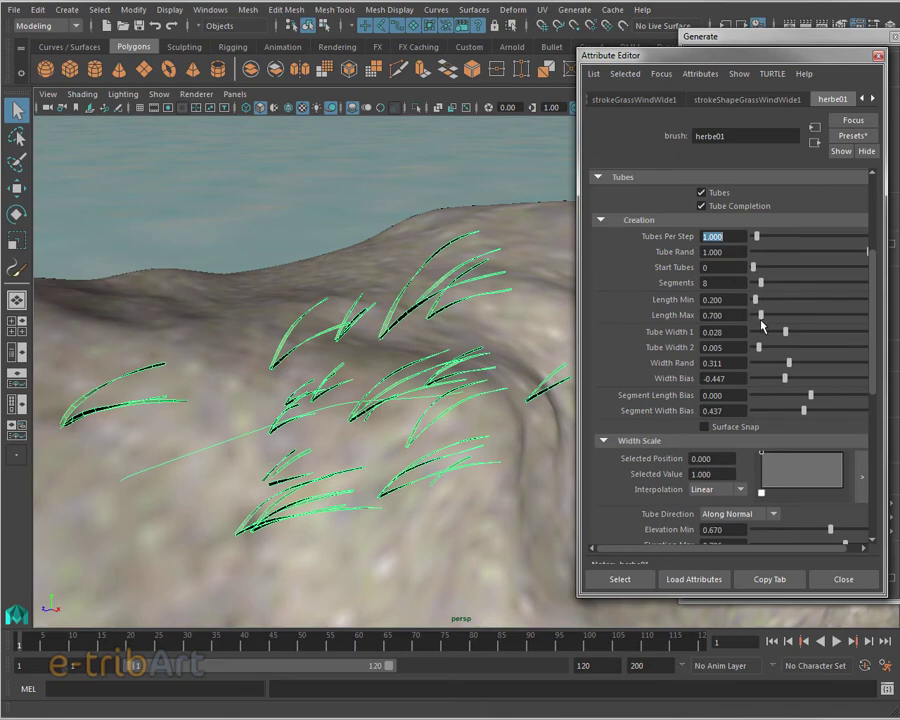
- Set Length Max 2.331, Length Min 1.350, Tube Width 1 0.036 and Tube Width 2 0.006
drag(762, 316, 780, 316)
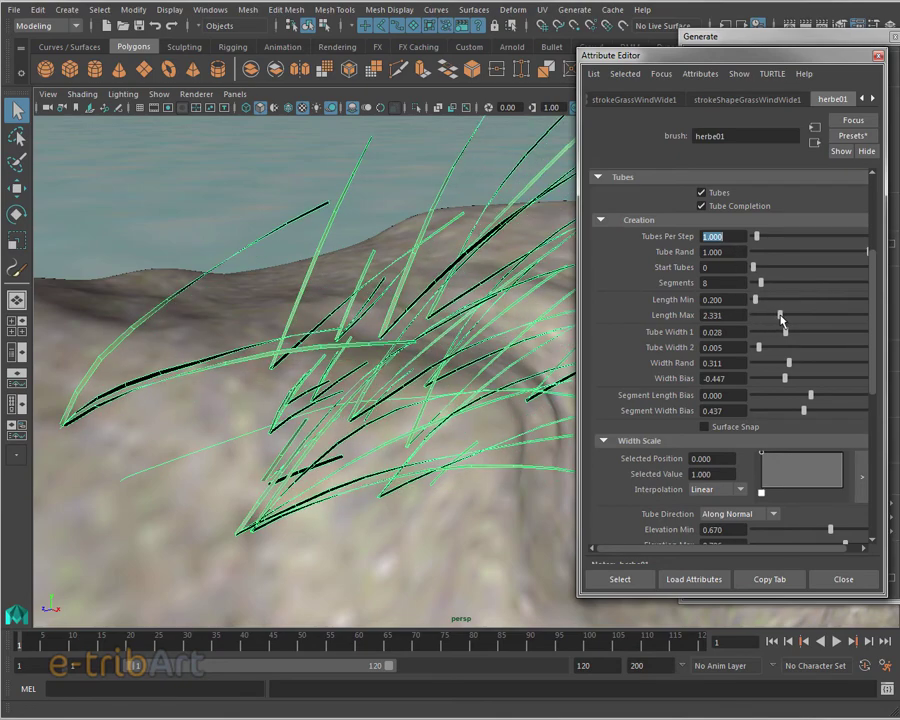
mouse_move(445, 328)
alt+mouse_down()
mouse_move(428, 322)
mouse_move(397, 404)
alt+mouse_up()
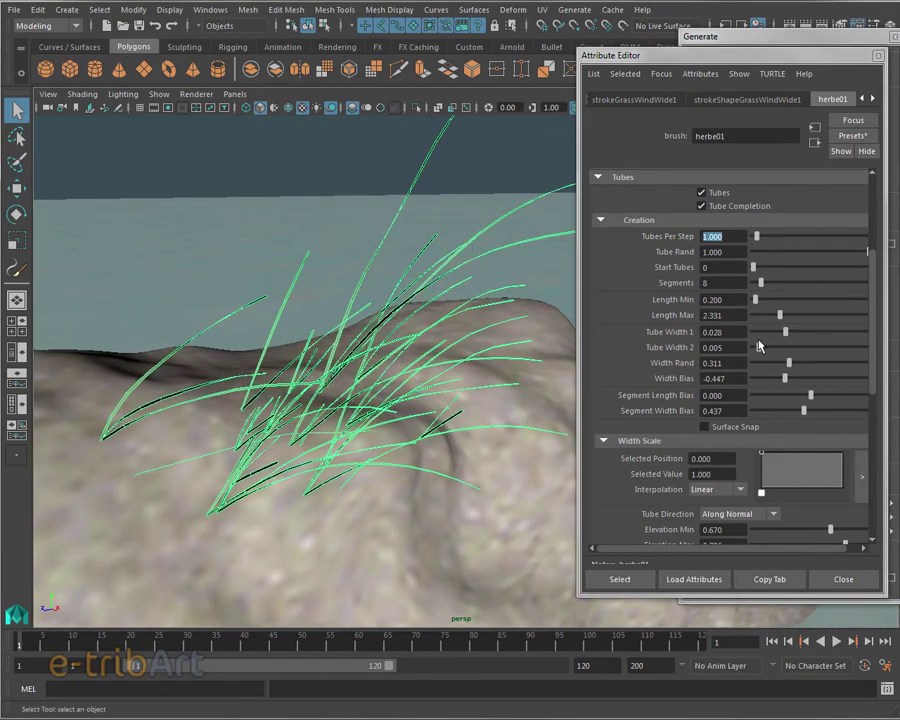
drag(757, 299, 768, 312)
mouse_move(426, 418)
alt+mouse_down()
mouse_move(421, 408)
mouse_move(432, 402)
alt+mouse_up()
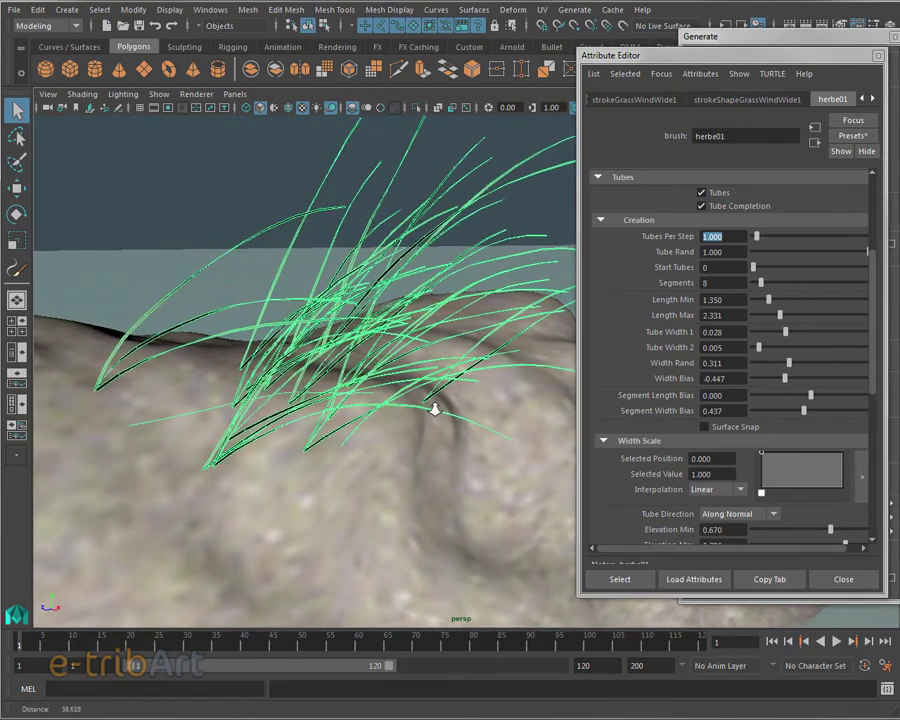
alt+right_drag(422, 408, 421, 430)
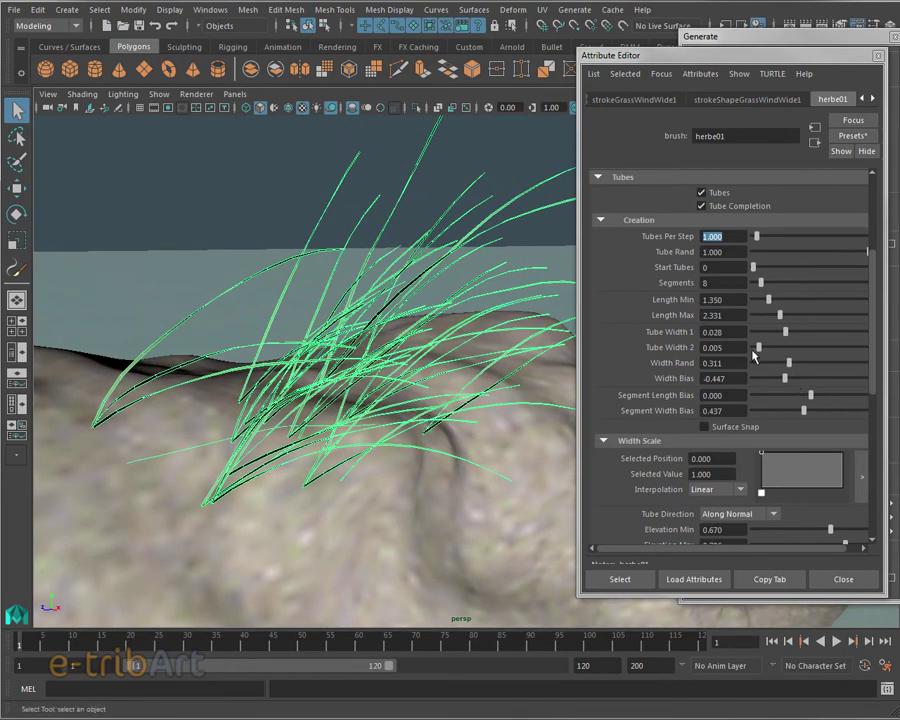
mouse_move(759, 347)
mouse_down()
mouse_move(812, 332)
mouse_move(766, 346)
mouse_move(794, 332)
mouse_up()
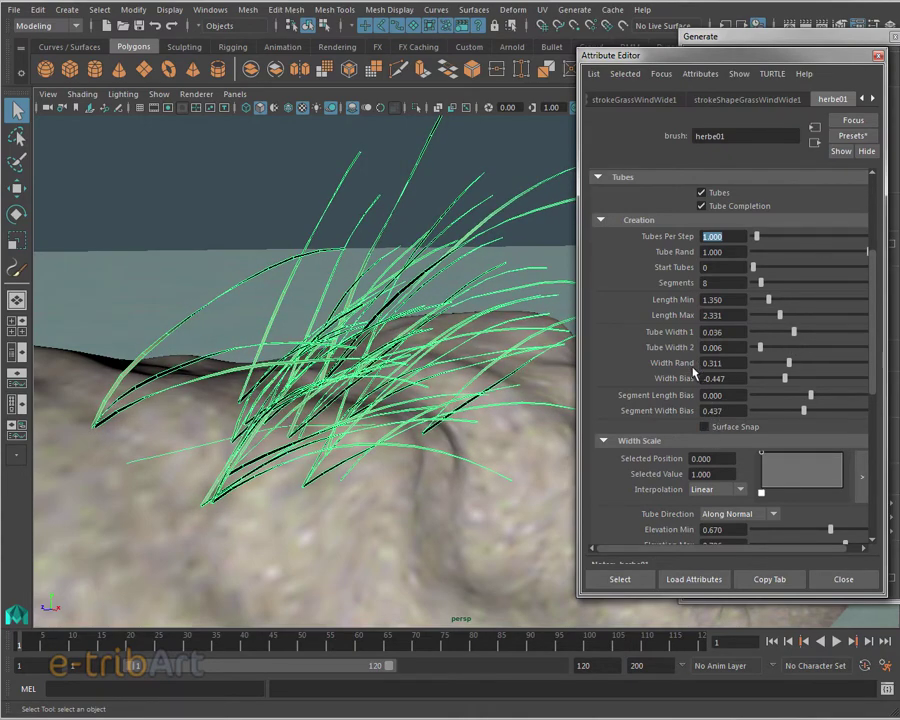
- Drag the Segment Length Bias slider to 0.178
scroll(700, 380, down, 2)
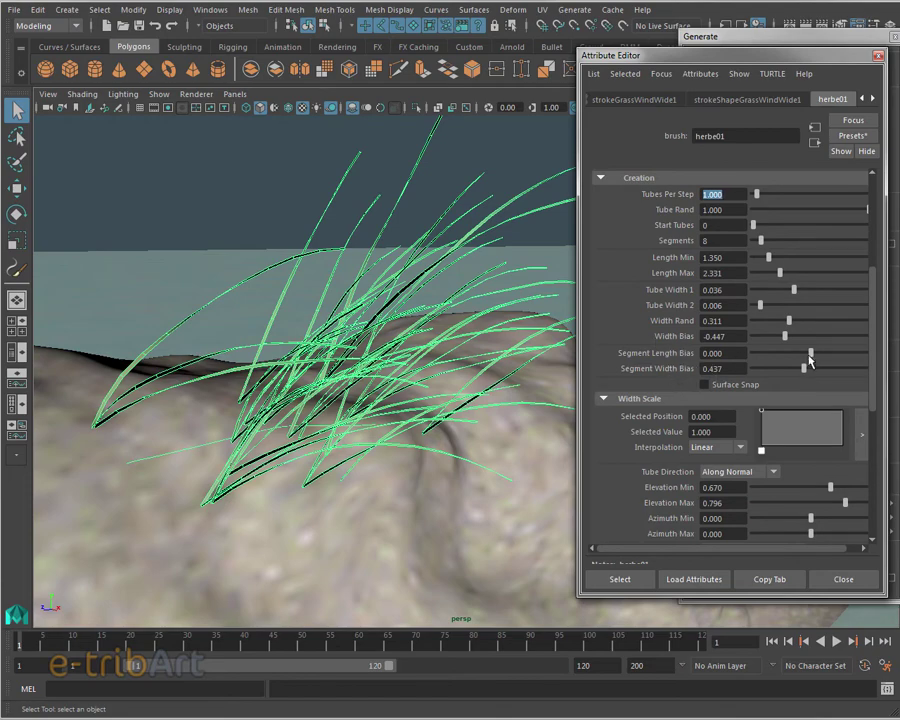
mouse_move(810, 356)
mouse_down()
mouse_move(828, 362)
mouse_move(774, 368)
mouse_move(812, 369)
mouse_move(804, 373)
mouse_up()
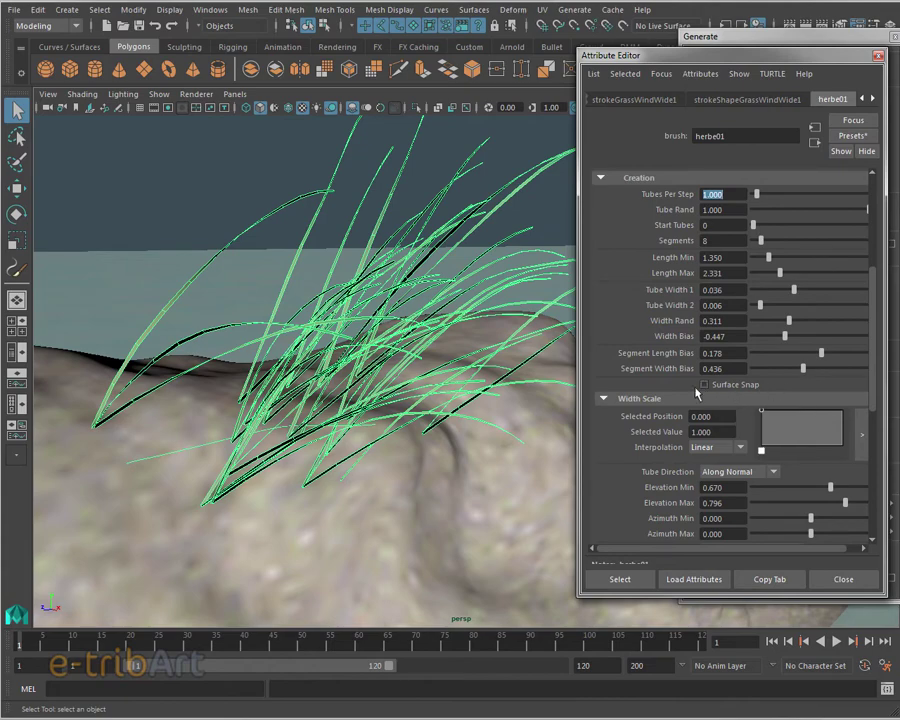
scroll(686, 393, down, 2)
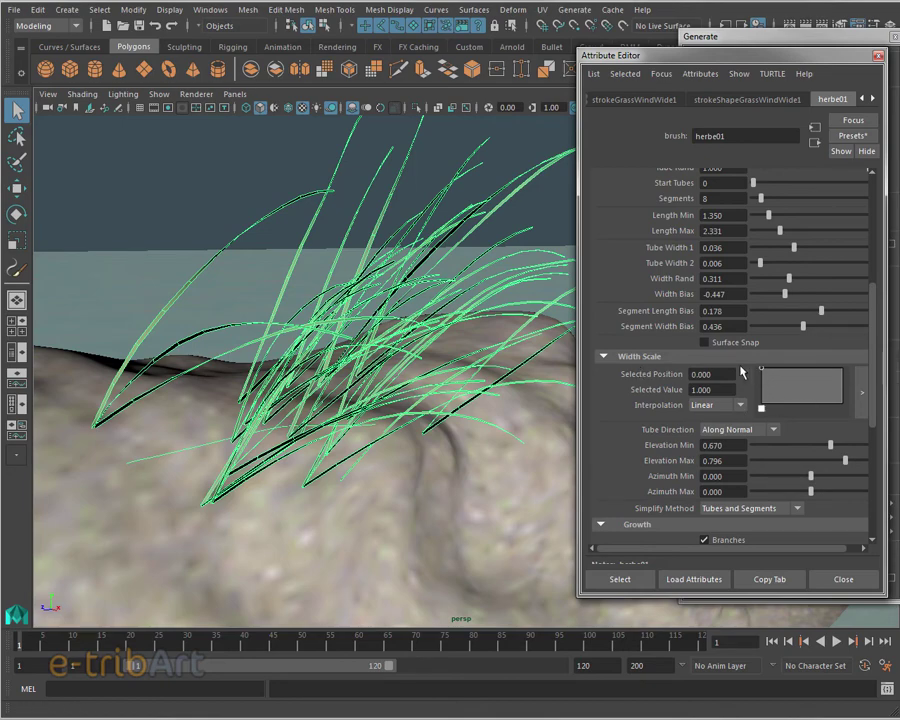
- Collapse Width Scale and set the grass blades' Elevation Min to 0.356
click(603, 357)
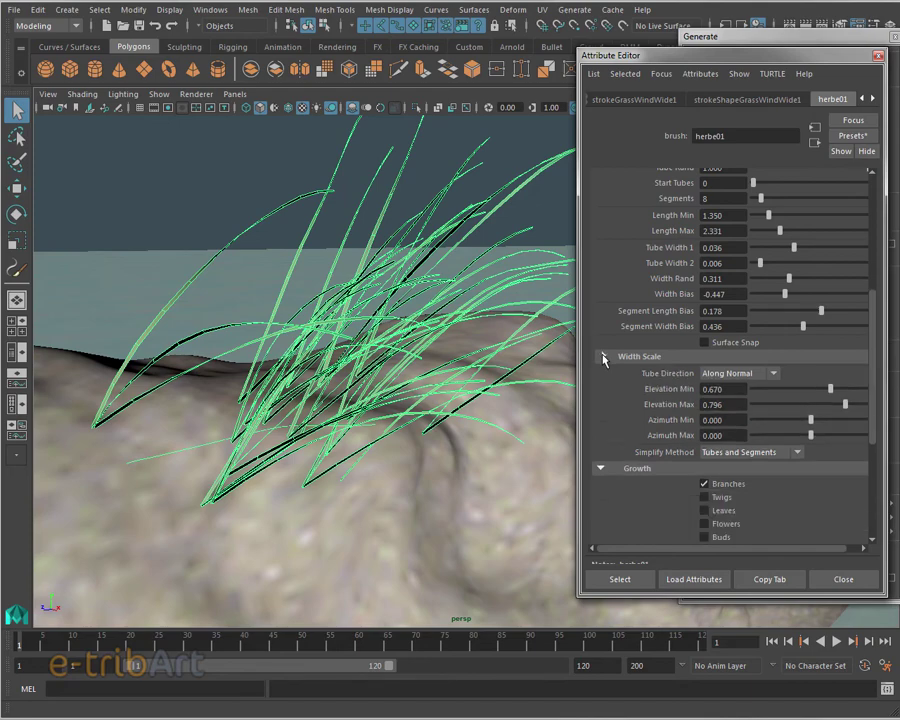
click(603, 357)
click(603, 357)
mouse_move(829, 391)
mouse_down()
mouse_move(766, 390)
mouse_move(868, 396)
mouse_move(876, 405)
mouse_move(780, 406)
mouse_up()
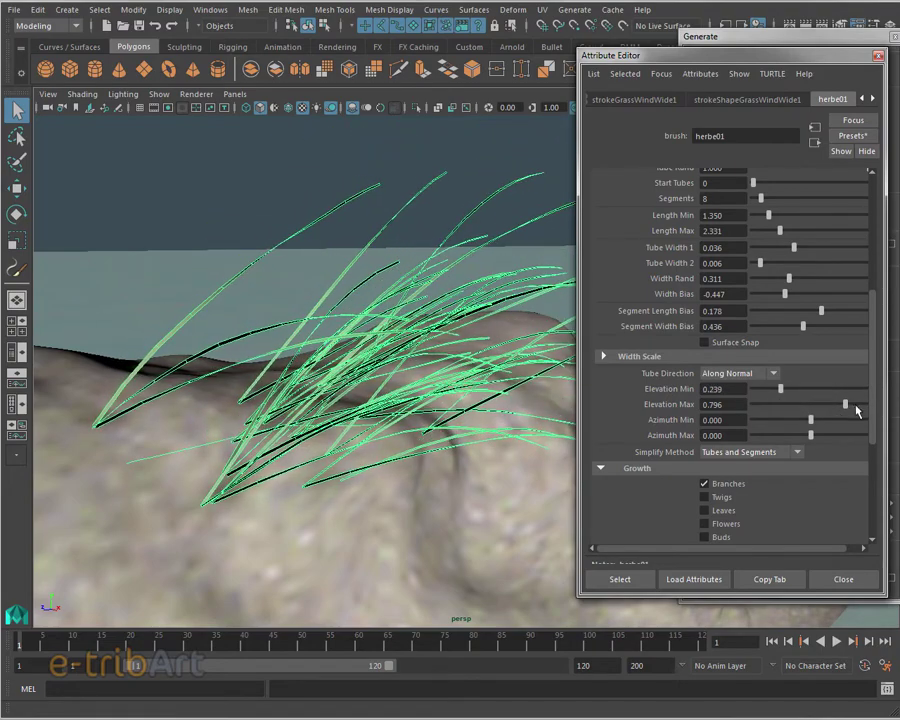
mouse_move(844, 405)
mouse_down()
mouse_move(788, 418)
mouse_move(772, 391)
mouse_move(760, 395)
mouse_move(800, 410)
mouse_move(872, 407)
mouse_up()
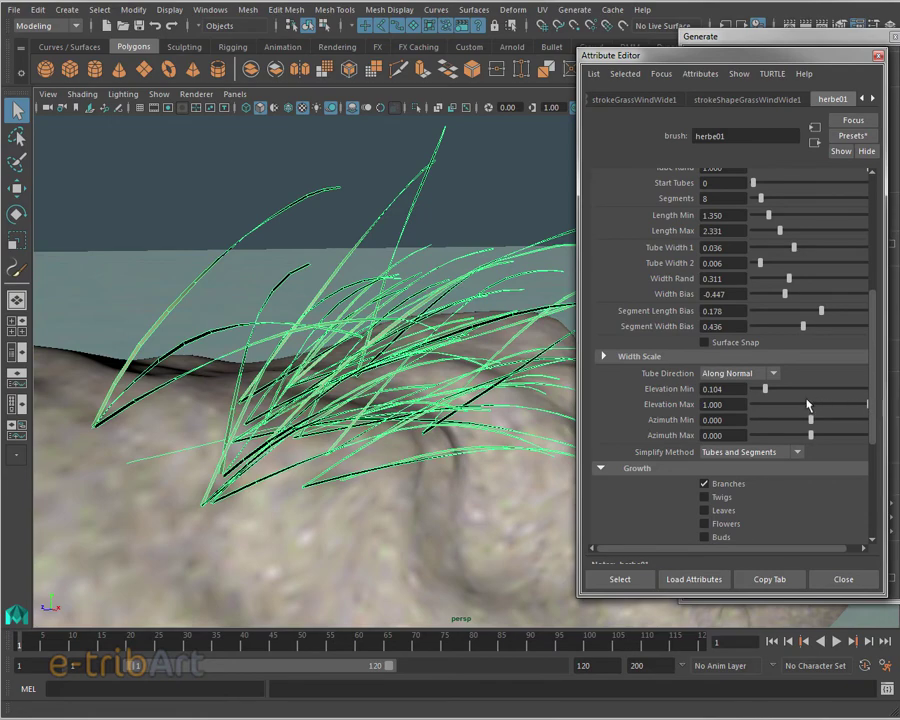
drag(765, 389, 744, 398)
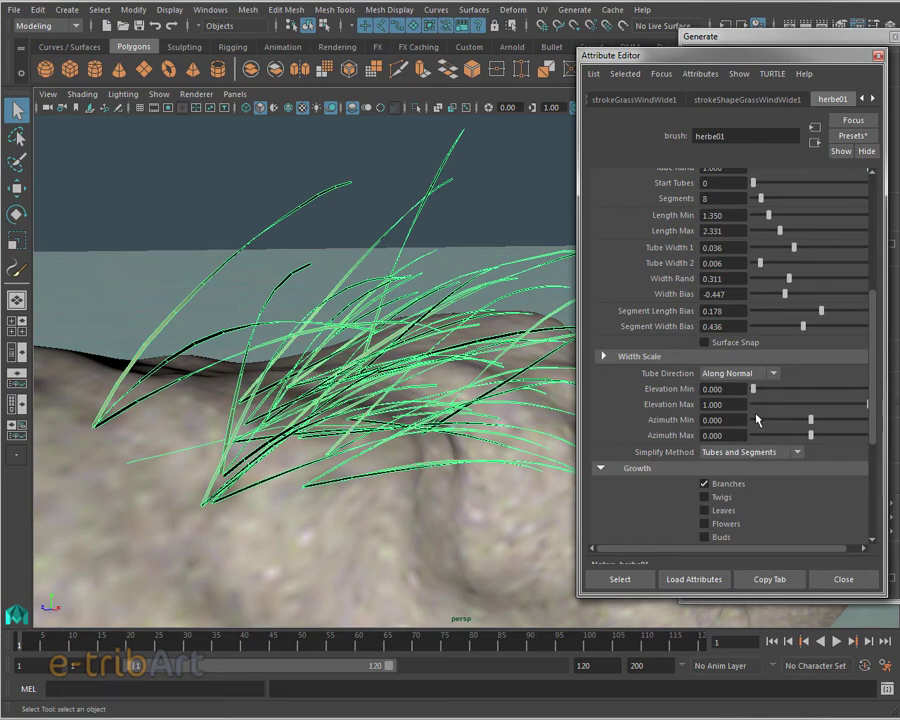
mouse_move(753, 389)
mouse_down()
mouse_move(794, 391)
mouse_move(776, 437)
mouse_up()
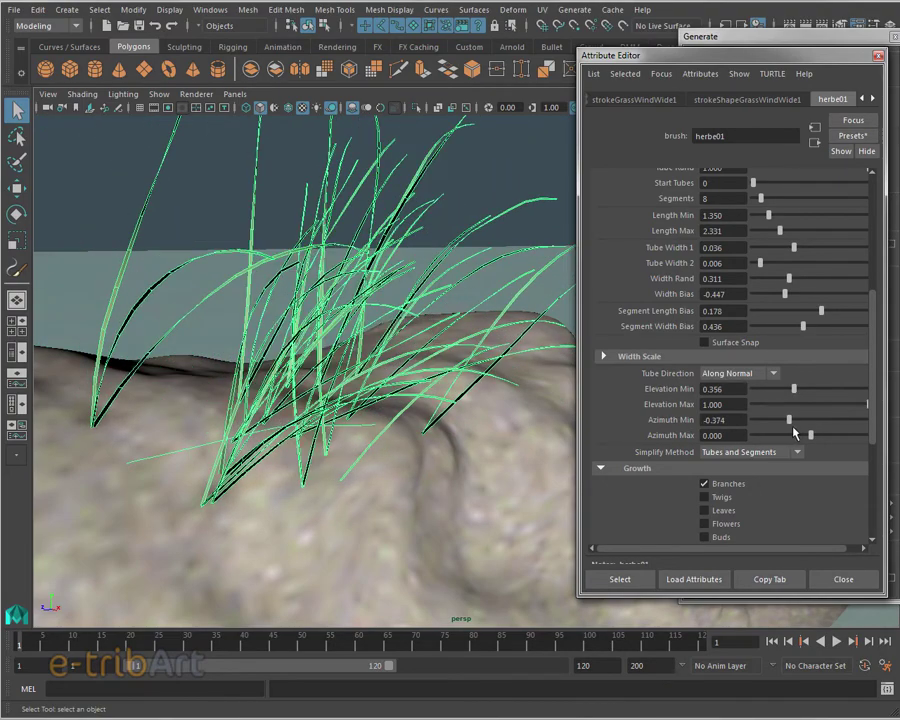
- Narrow the blade azimuth to Azimuth Min -0.178 and Azimuth Max 0.117
mouse_move(776, 433)
mouse_down()
mouse_move(761, 438)
mouse_move(857, 444)
mouse_up()
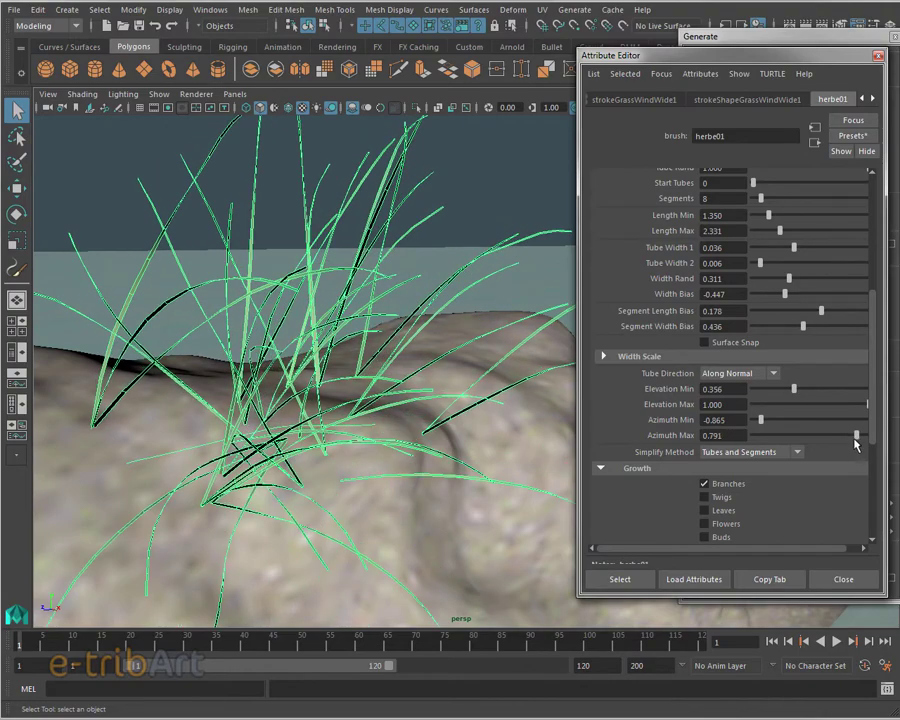
mouse_move(387, 459)
alt+mouse_down()
mouse_move(442, 446)
mouse_move(389, 454)
mouse_move(396, 452)
alt+mouse_up()
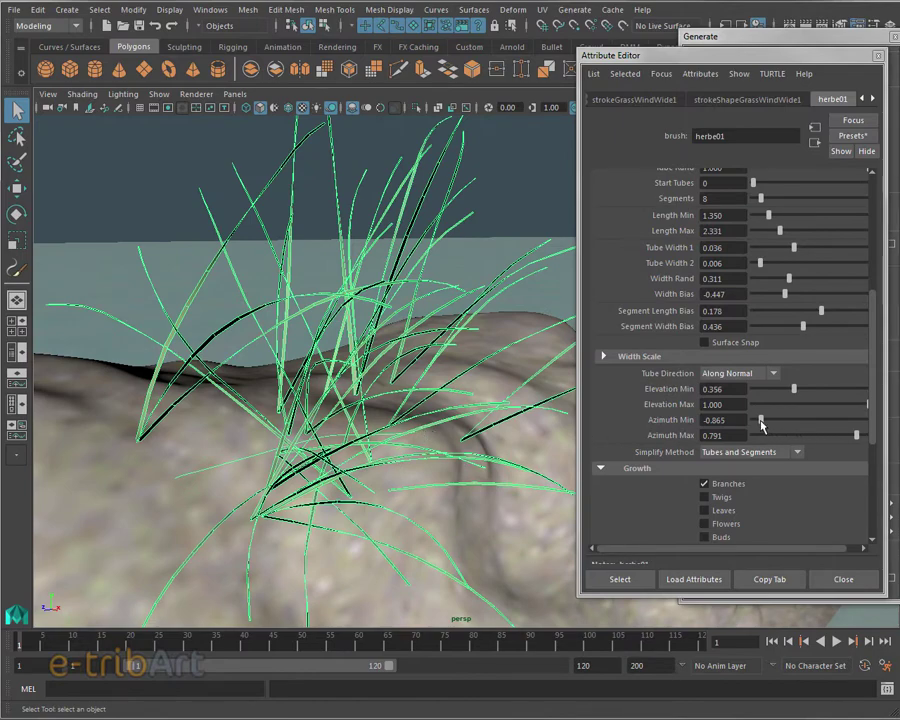
drag(762, 425, 780, 421)
mouse_move(856, 435)
mouse_down()
mouse_move(800, 436)
mouse_move(780, 421)
mouse_move(817, 441)
mouse_move(801, 425)
mouse_up()
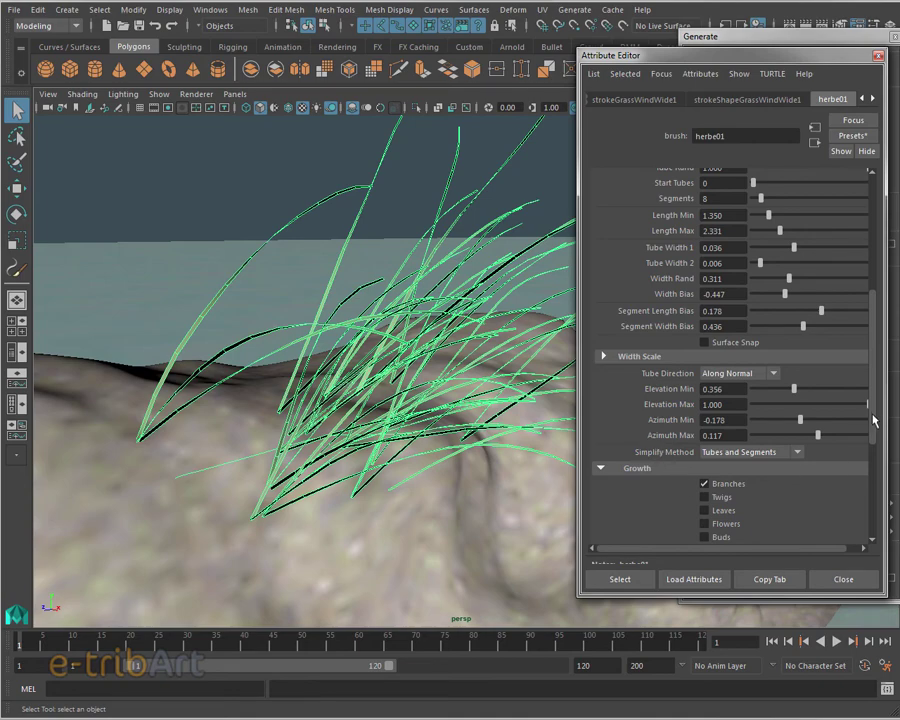
drag(875, 418, 869, 459)
- Toggle branching off and on to compare, then expand the Branches settings
click(731, 382)
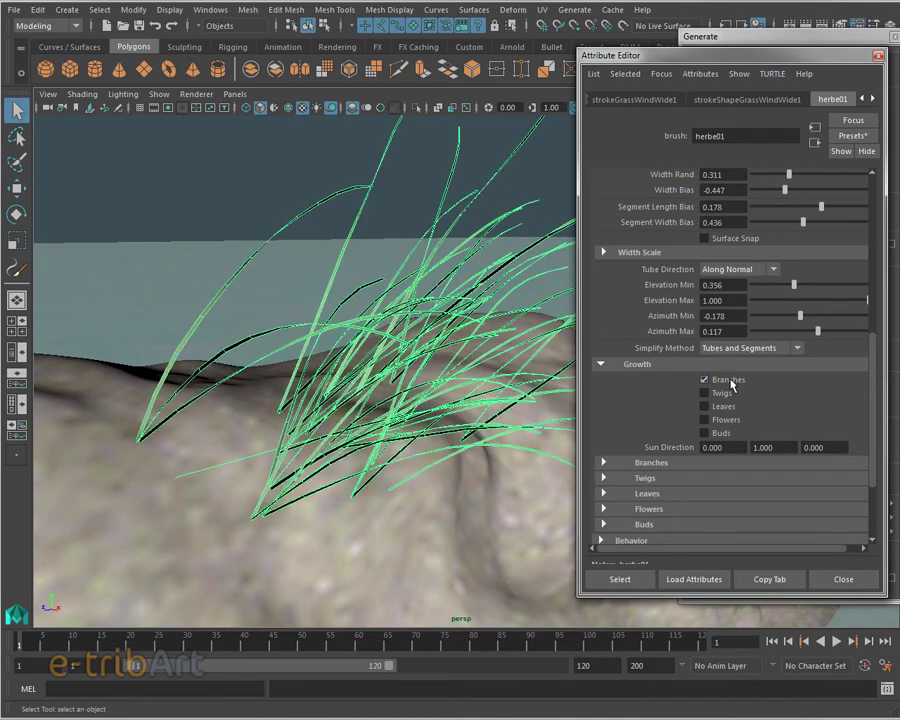
click(731, 382)
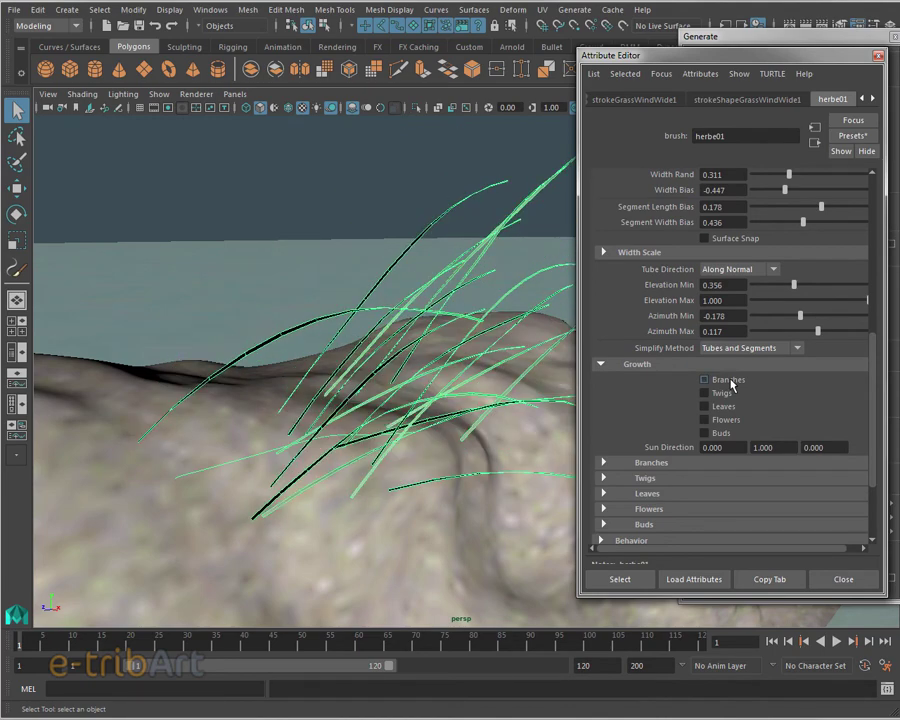
click(731, 382)
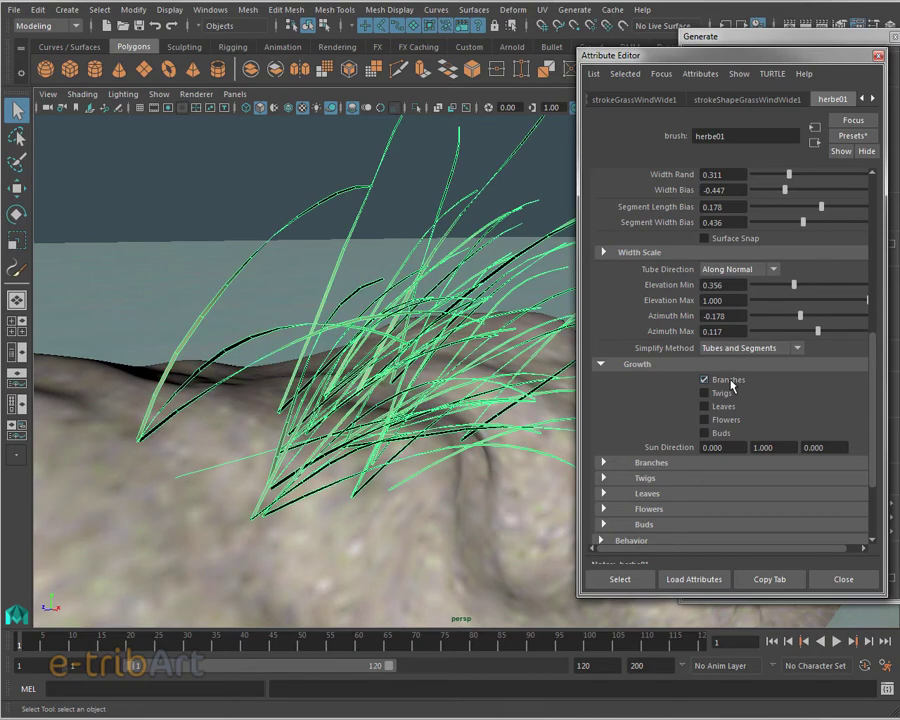
click(690, 464)
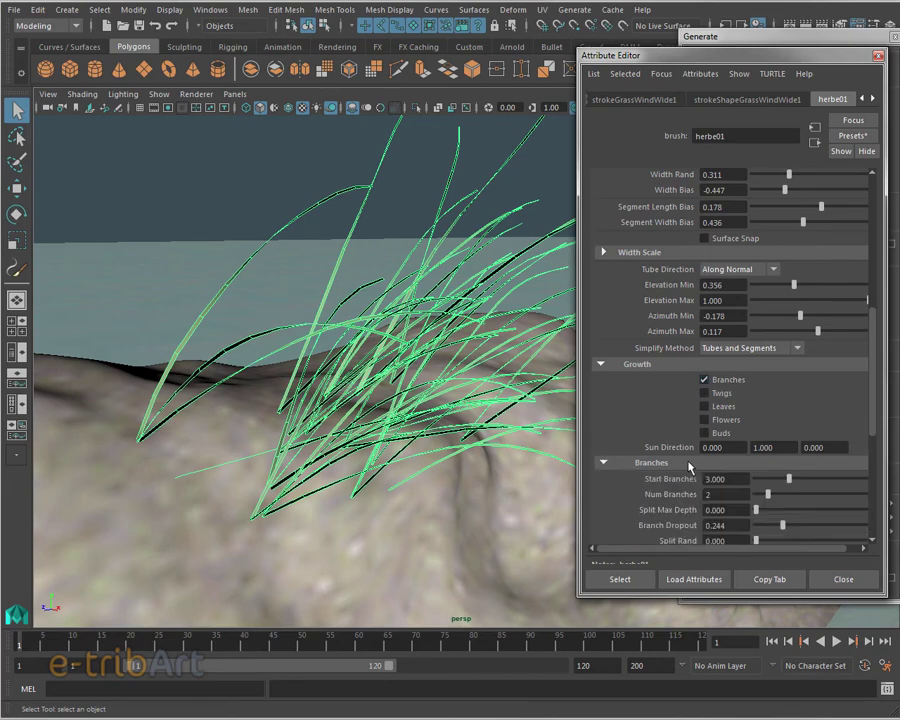
scroll(690, 466, down, 2)
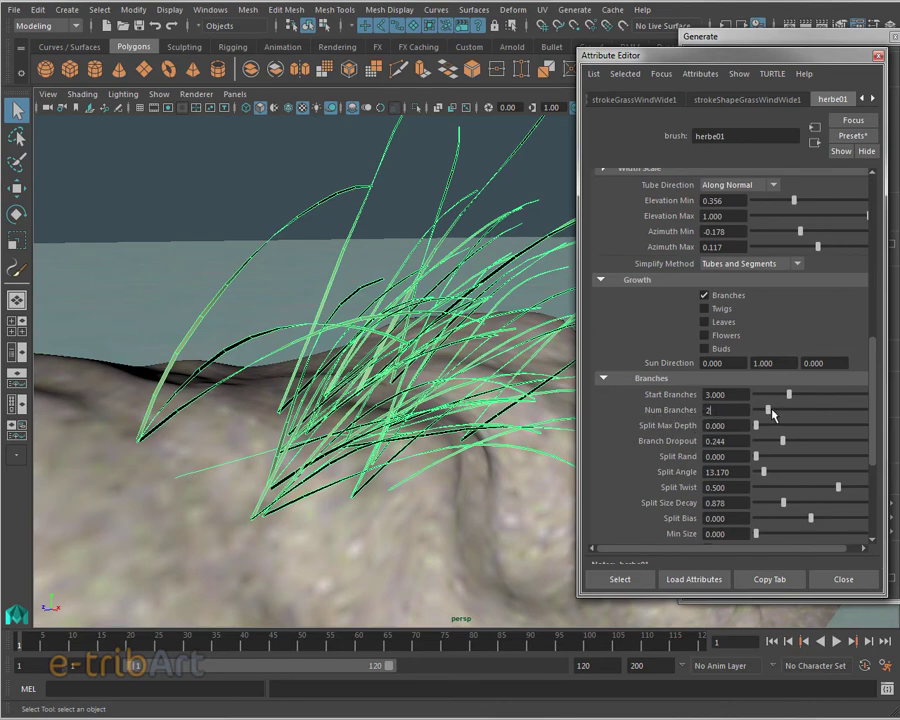
- Try several Start Branches and Num Branches values, ending with Start Branches at 5
mouse_move(768, 410)
mouse_down()
mouse_move(788, 416)
mouse_move(781, 410)
mouse_move(807, 400)
mouse_move(791, 402)
mouse_up()
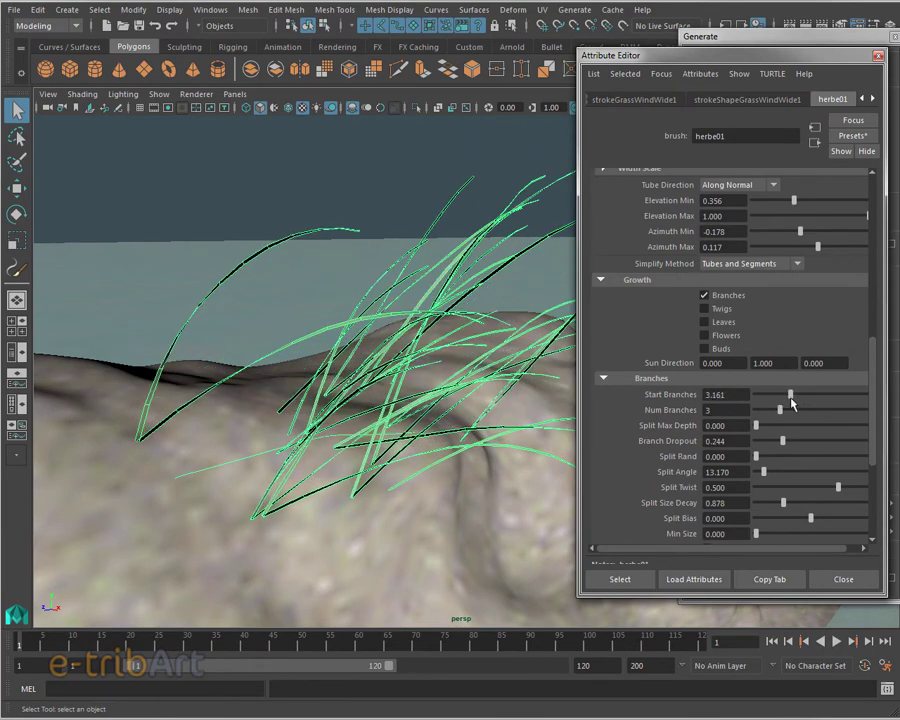
click(729, 396)
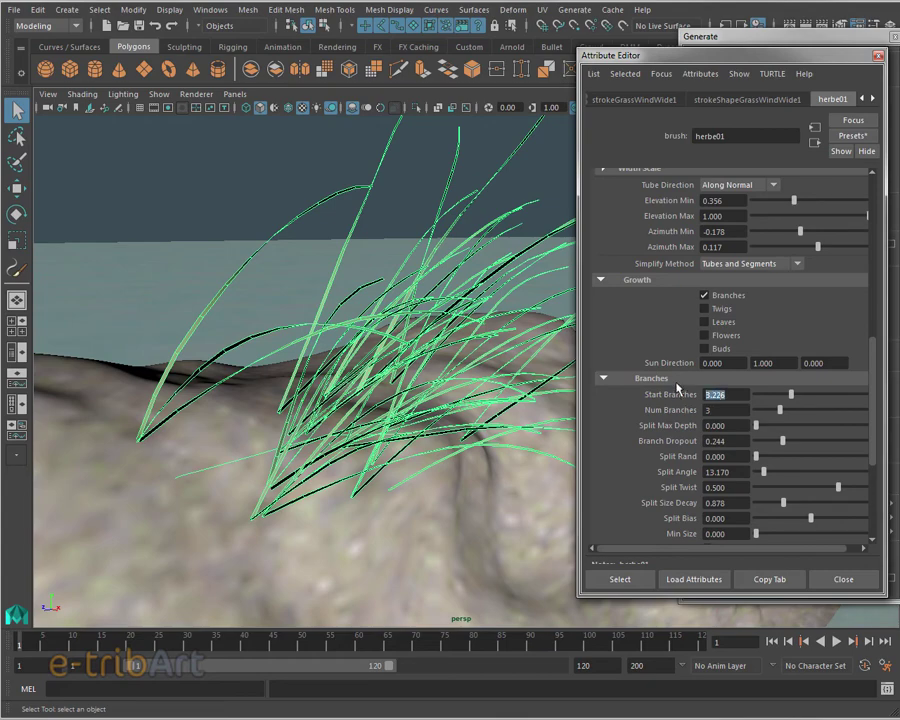
text(4)
key(Return)
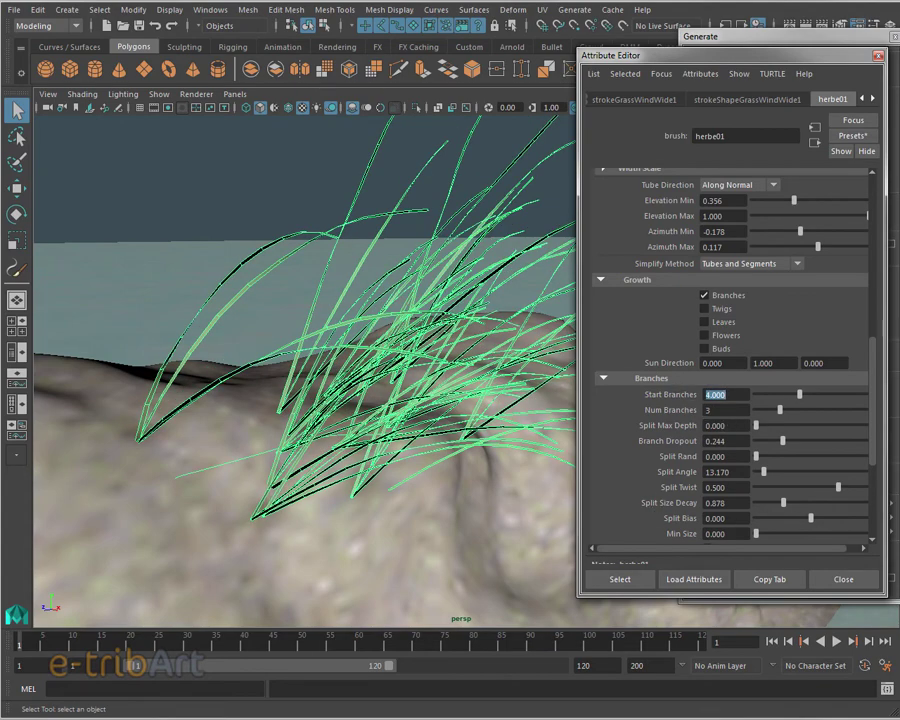
key(Tab)
text(2)
key(Return)
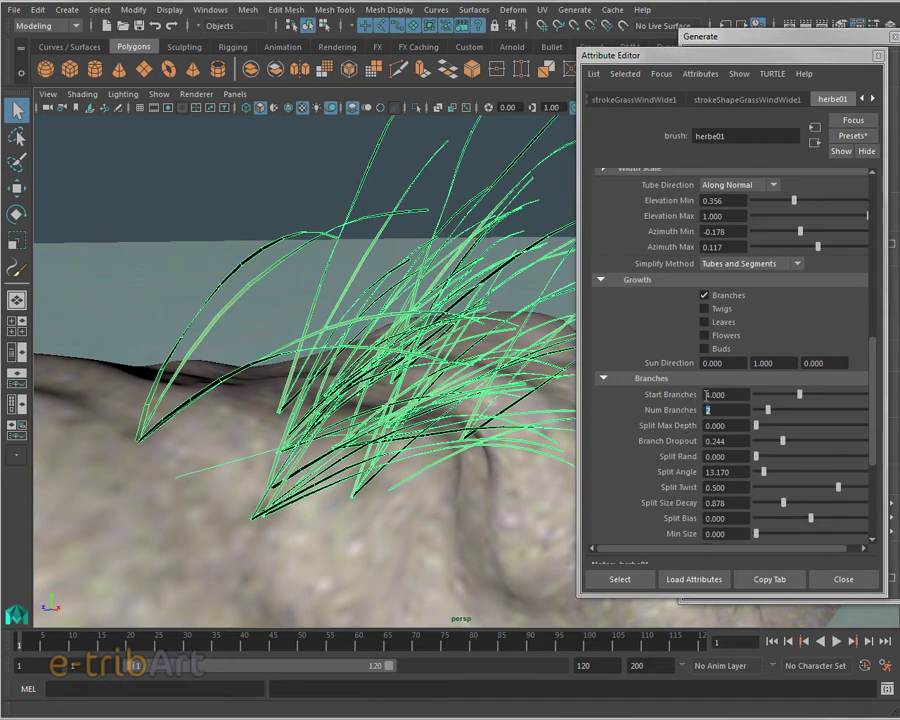
drag(728, 395, 641, 401)
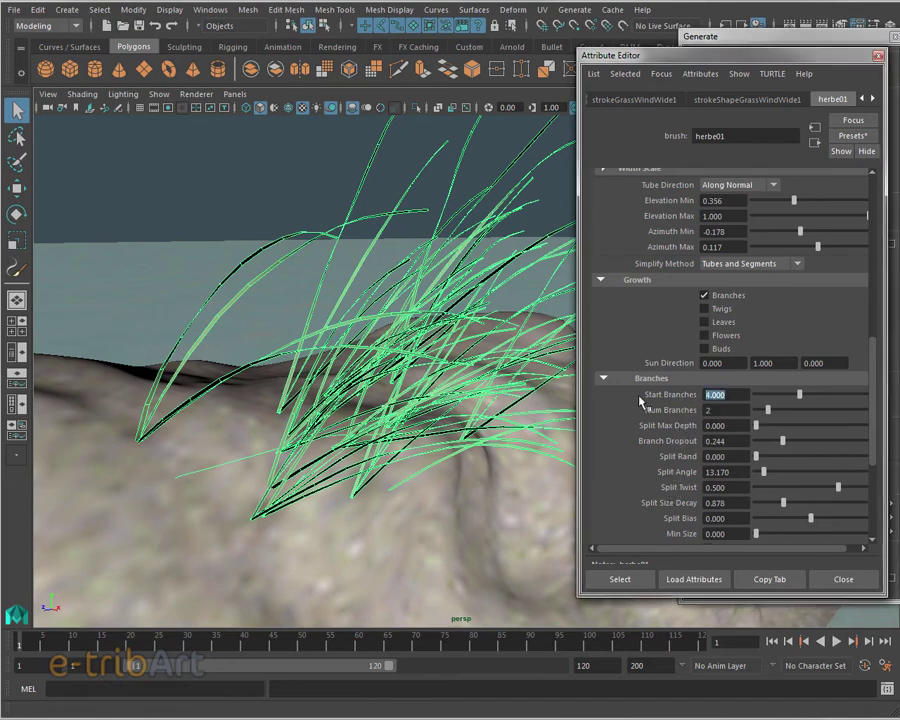
text(2)
key(Return)
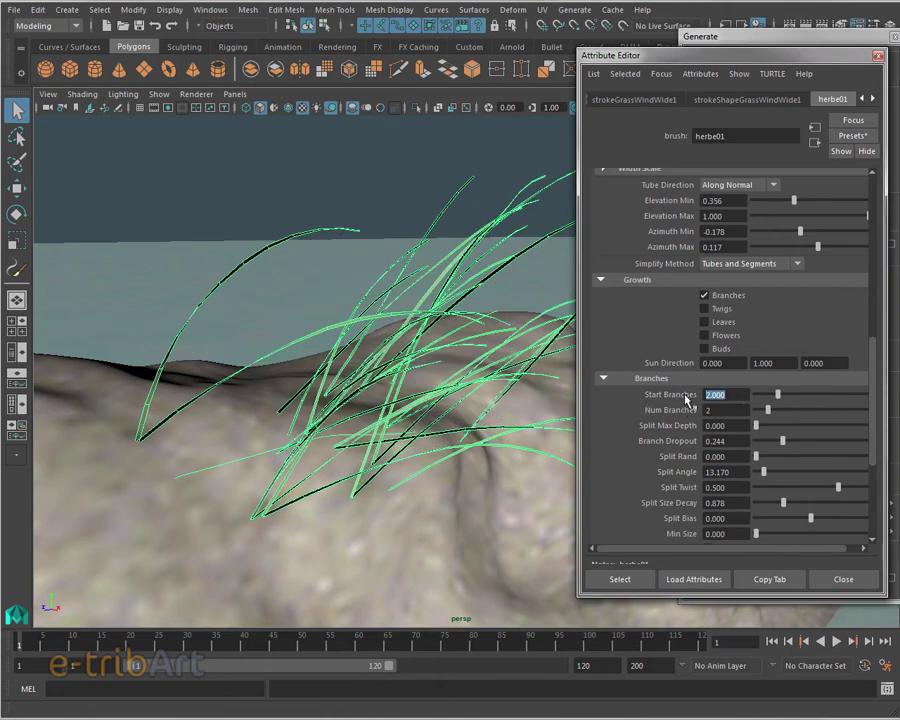
text(5)
key(Return)
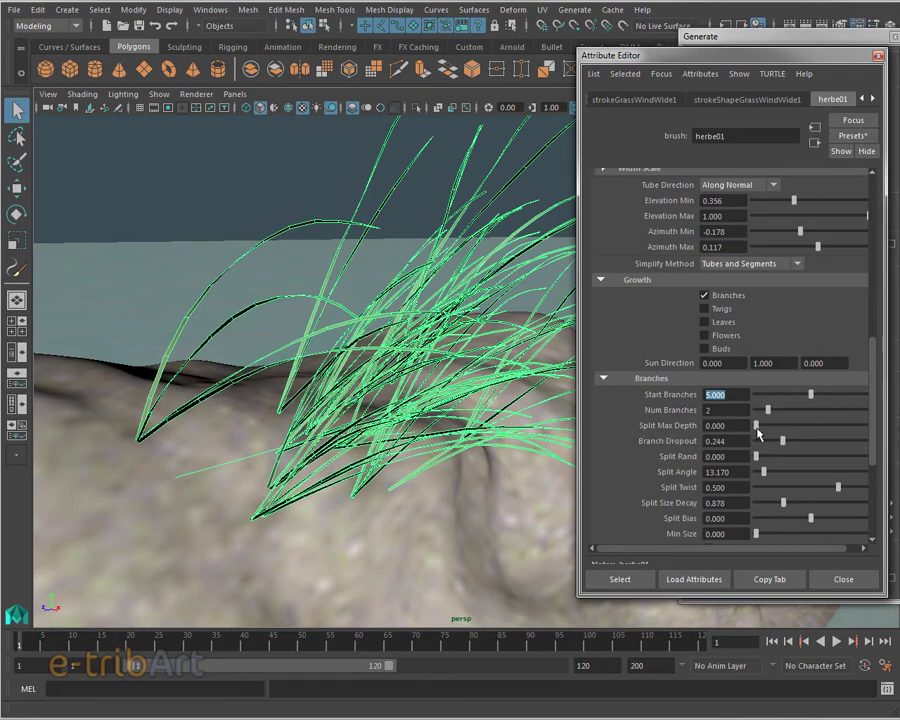
- Raise Split Max Depth to 2.168 and Num Branches to 3, then inspect the branched grass
drag(755, 425, 786, 430)
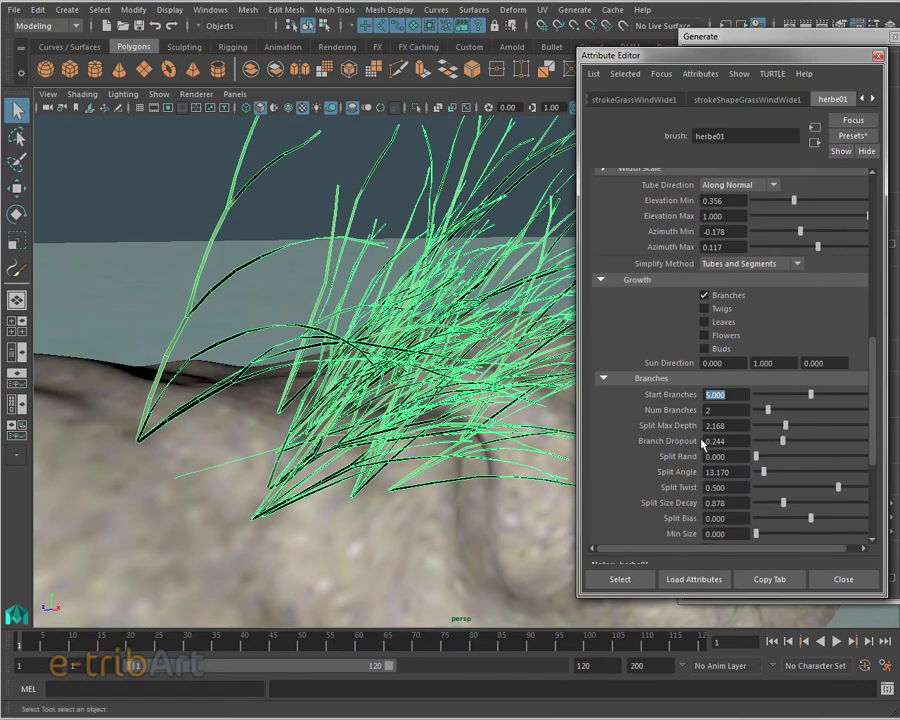
click(730, 422)
double_click(723, 410)
text(3)
key(Return)
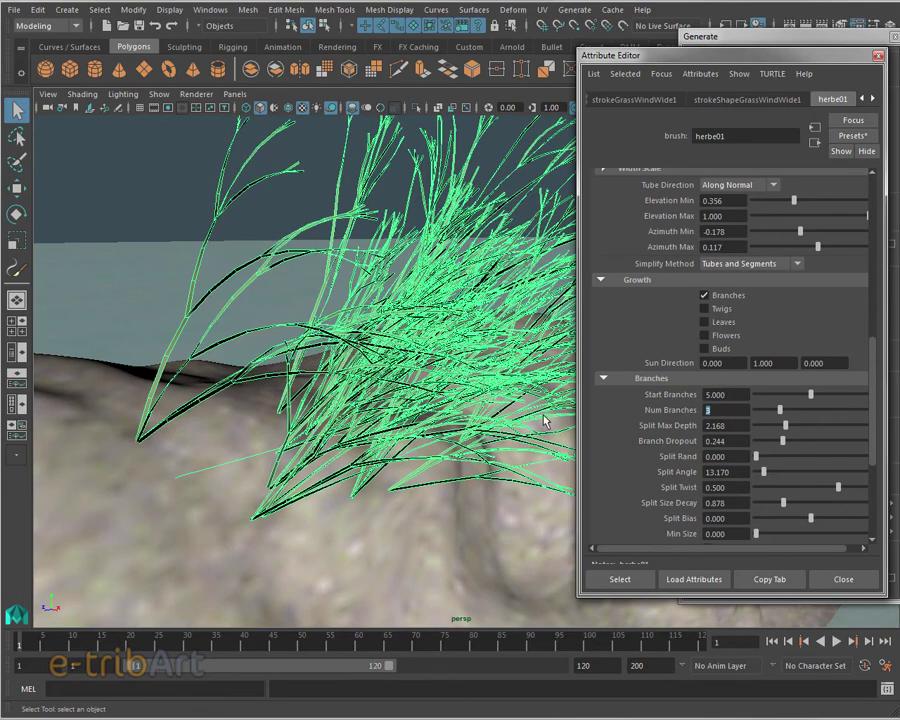
mouse_move(540, 416)
alt+mouse_down()
mouse_move(443, 390)
mouse_move(388, 315)
alt+mouse_up()
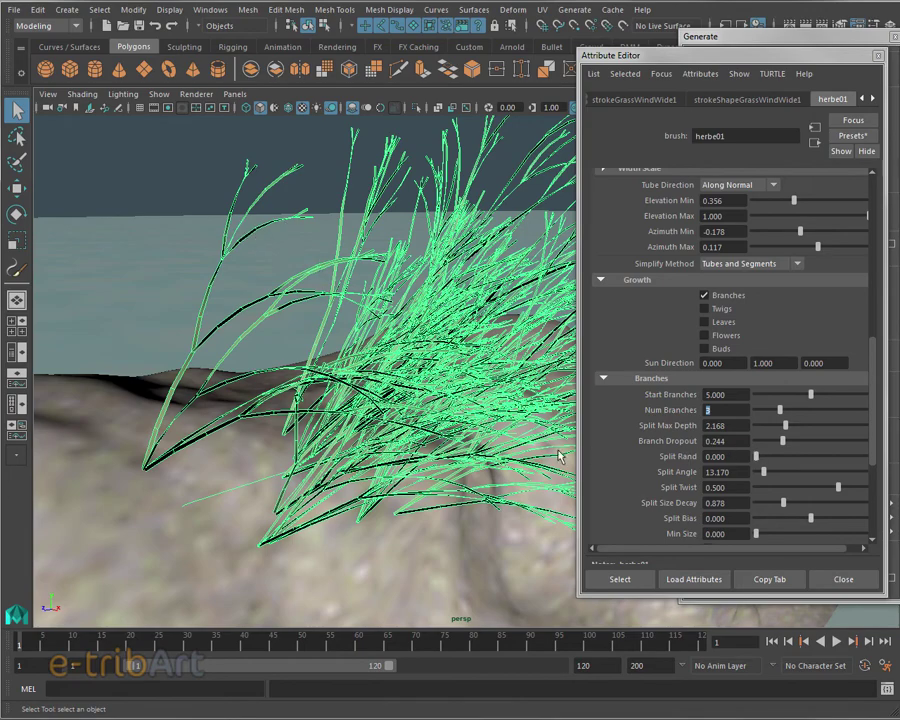
alt+drag(560, 456, 470, 440)
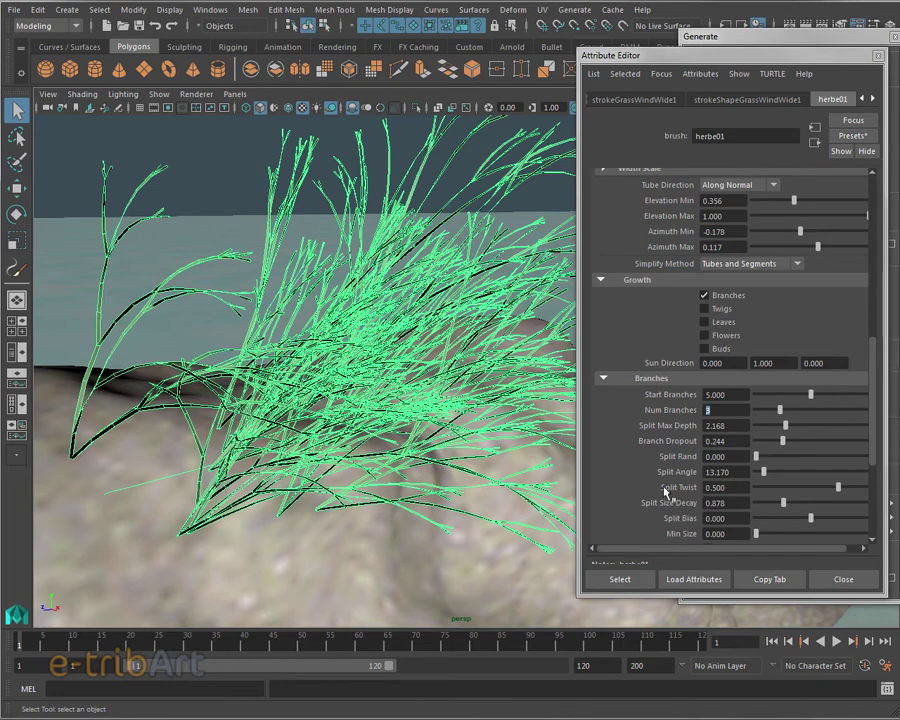
- Add split randomness and reduce split twist, then reframe the view on the grass and rock
scroll(865, 475, down, 3)
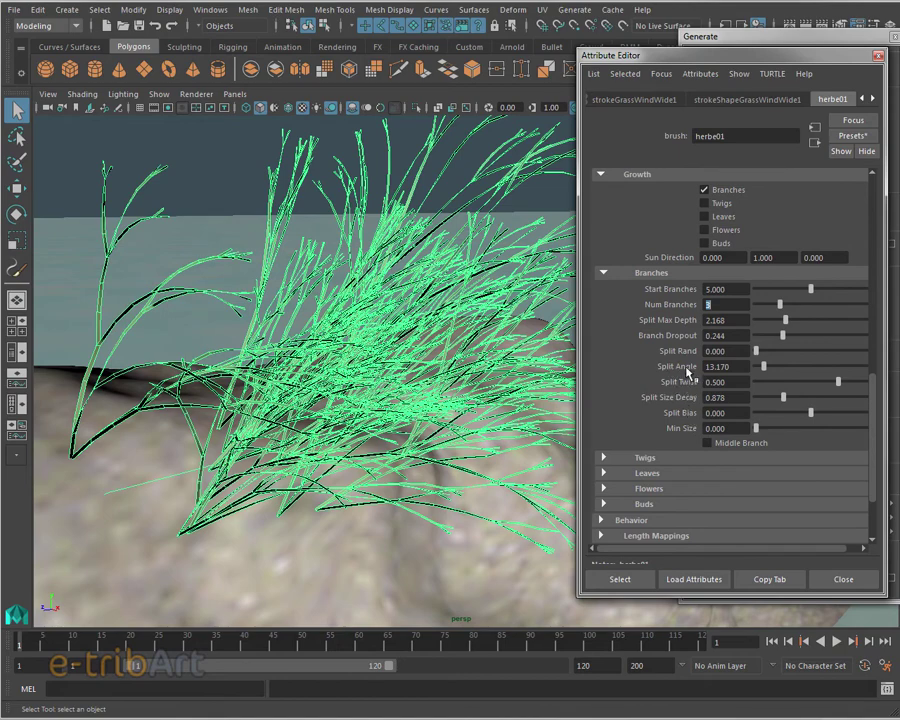
drag(757, 351, 779, 357)
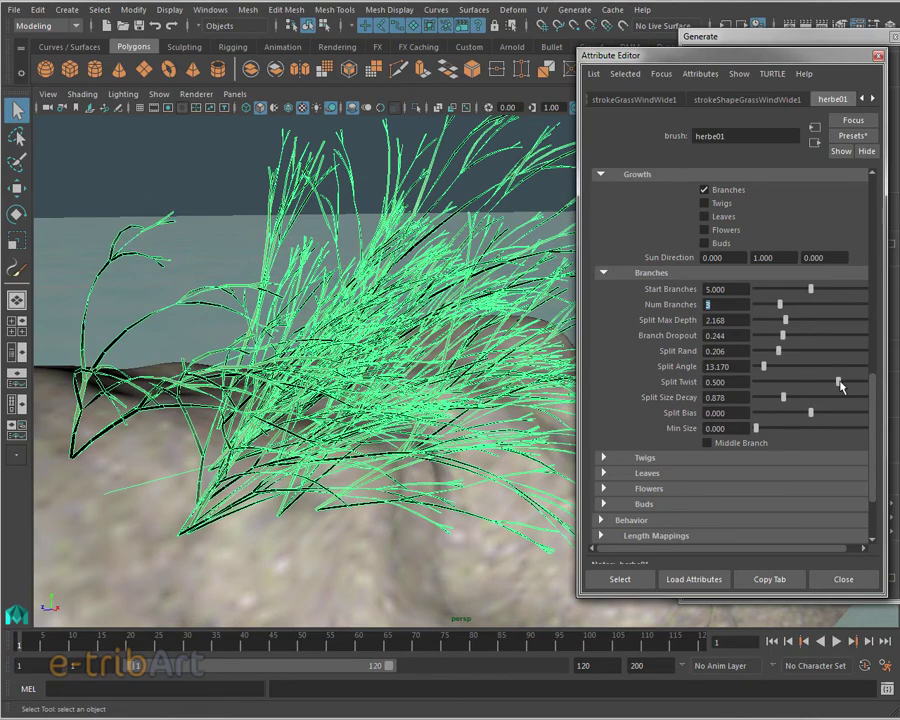
mouse_move(838, 382)
mouse_down()
mouse_move(805, 397)
mouse_move(829, 397)
mouse_move(819, 400)
mouse_up()
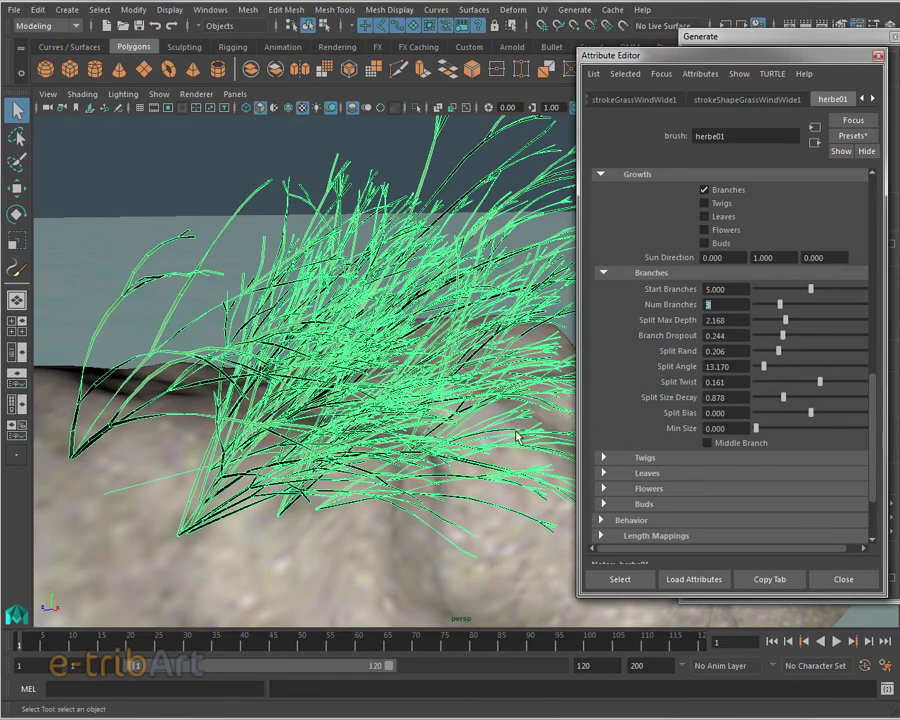
alt+drag(257, 322, 375, 418)
alt+right_drag(375, 418, 408, 453)
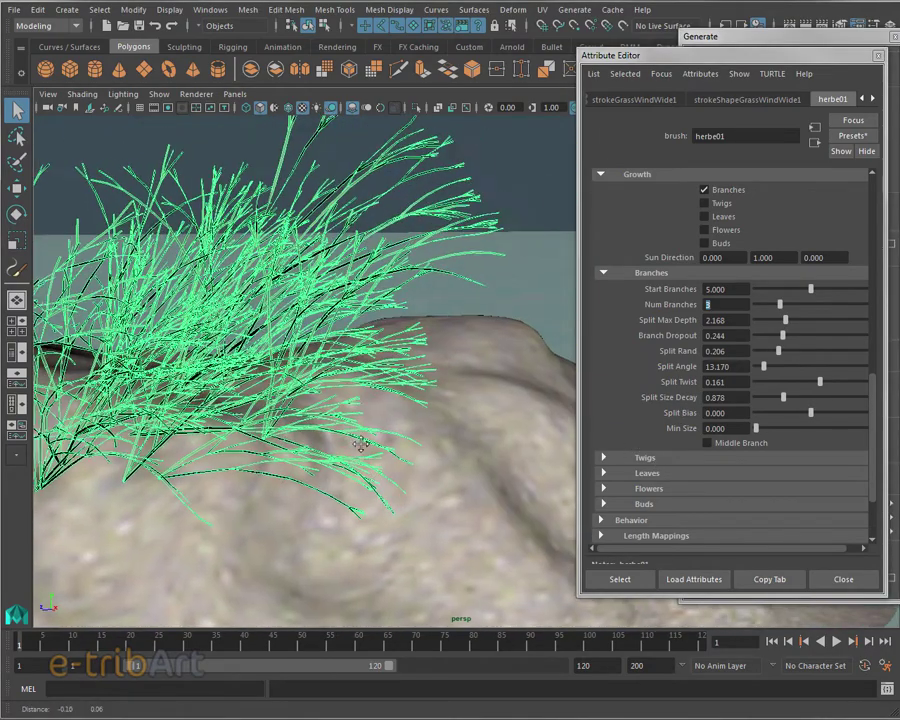
alt+drag(408, 453, 432, 455)
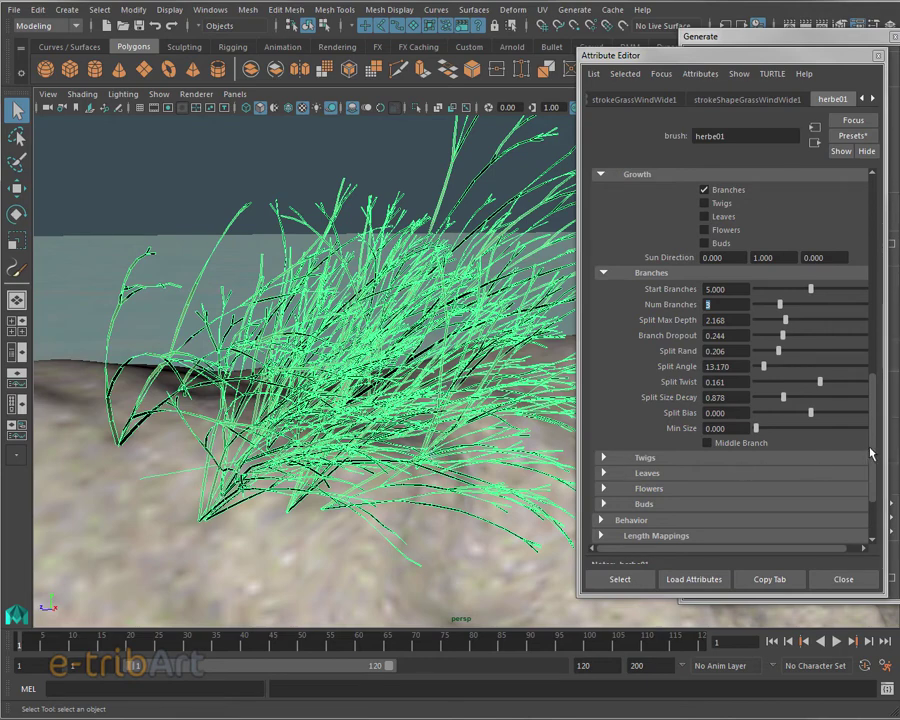
drag(870, 453, 874, 430)
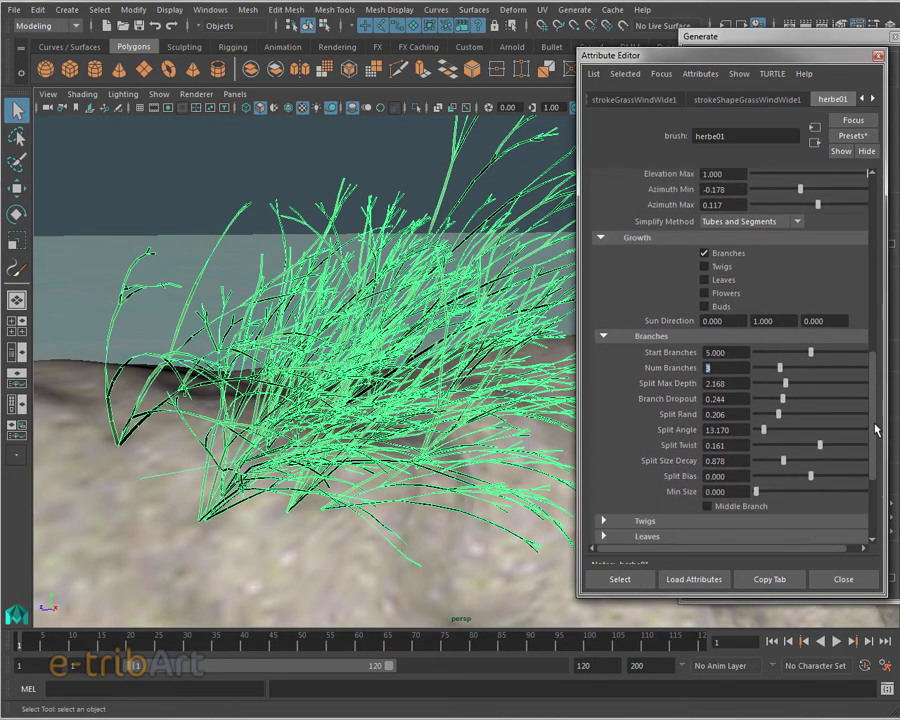
- Set Split Max Depth to 0 and Start Branches to 6, then inspect the denser grass
scroll(829, 422, down, 2)
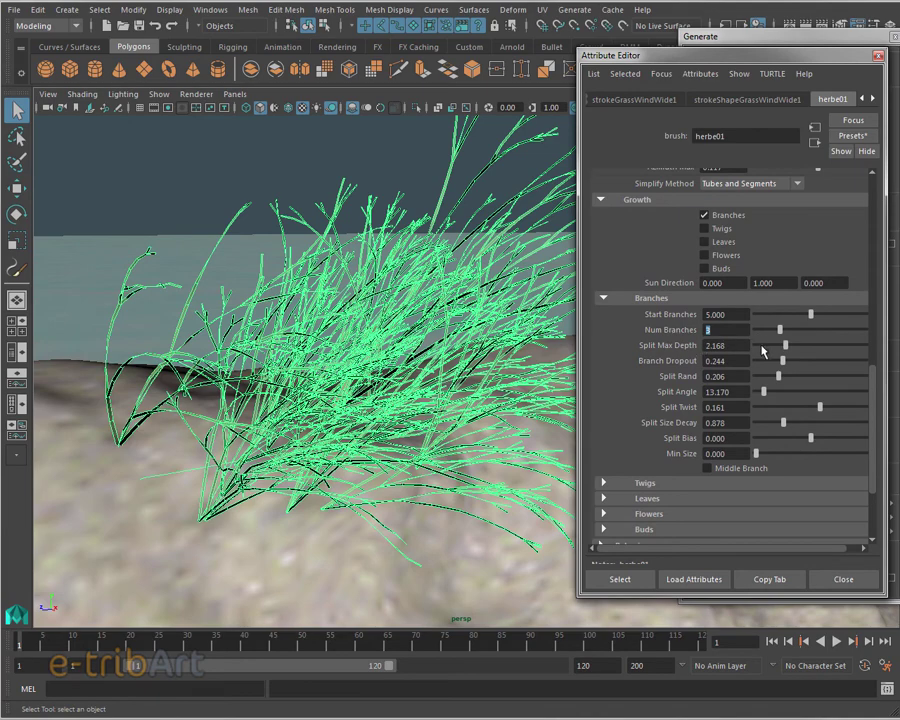
drag(763, 347, 714, 355)
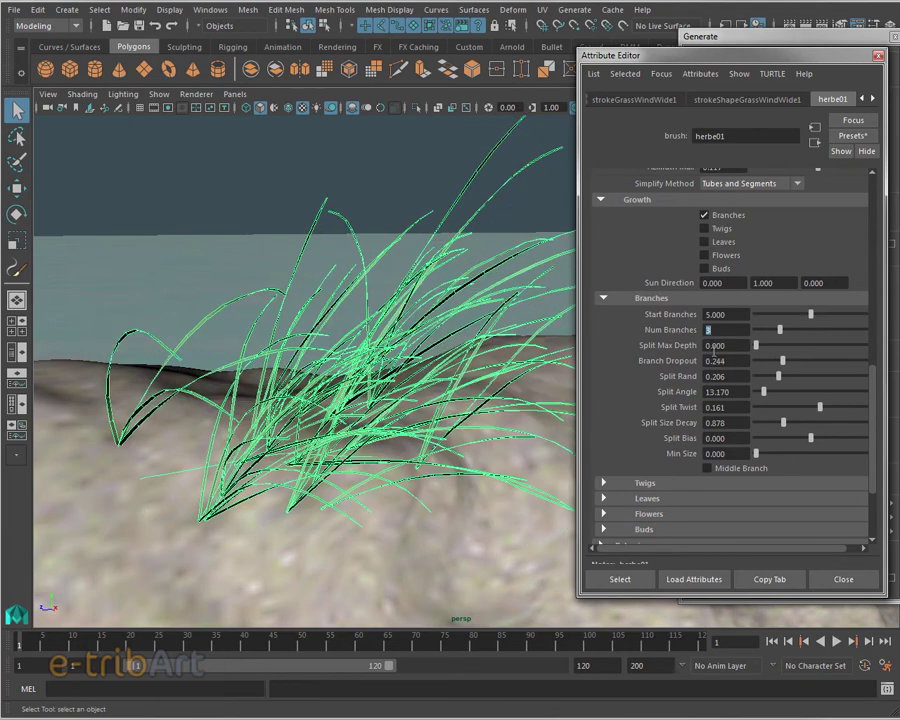
click(715, 314)
text(6)
key(Return)
alt+drag(342, 321, 367, 313)
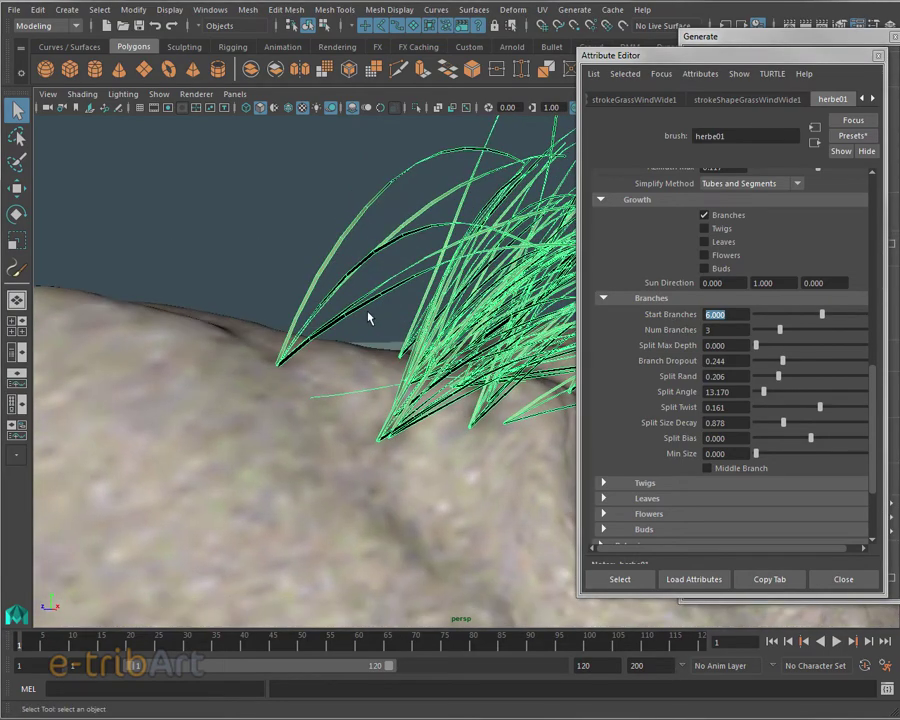
alt+right_drag(367, 313, 262, 347)
alt+drag(263, 350, 190, 258)
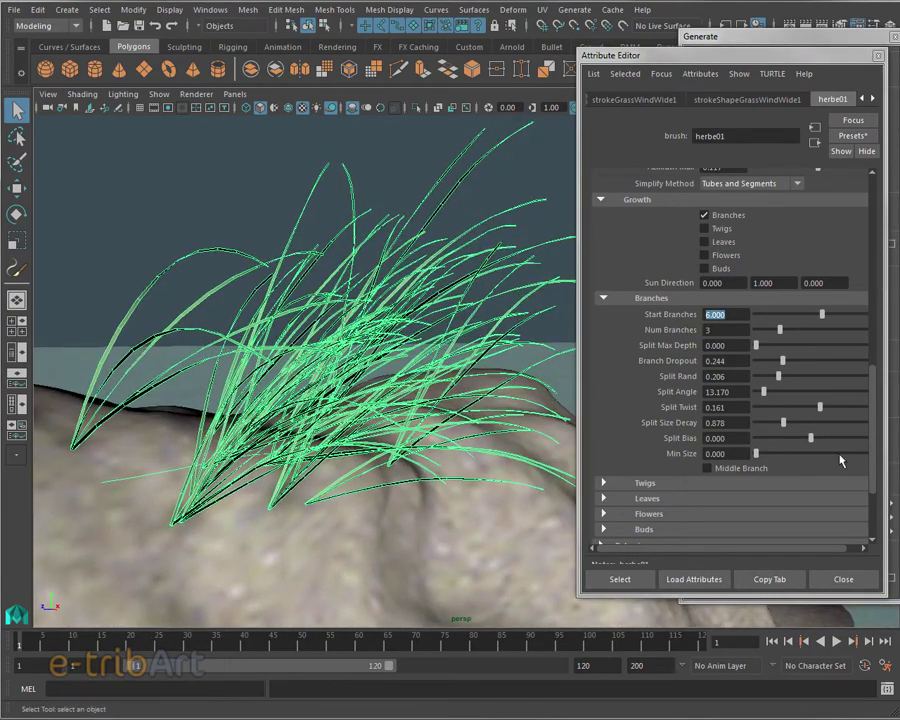
scroll(793, 503, down, 3)
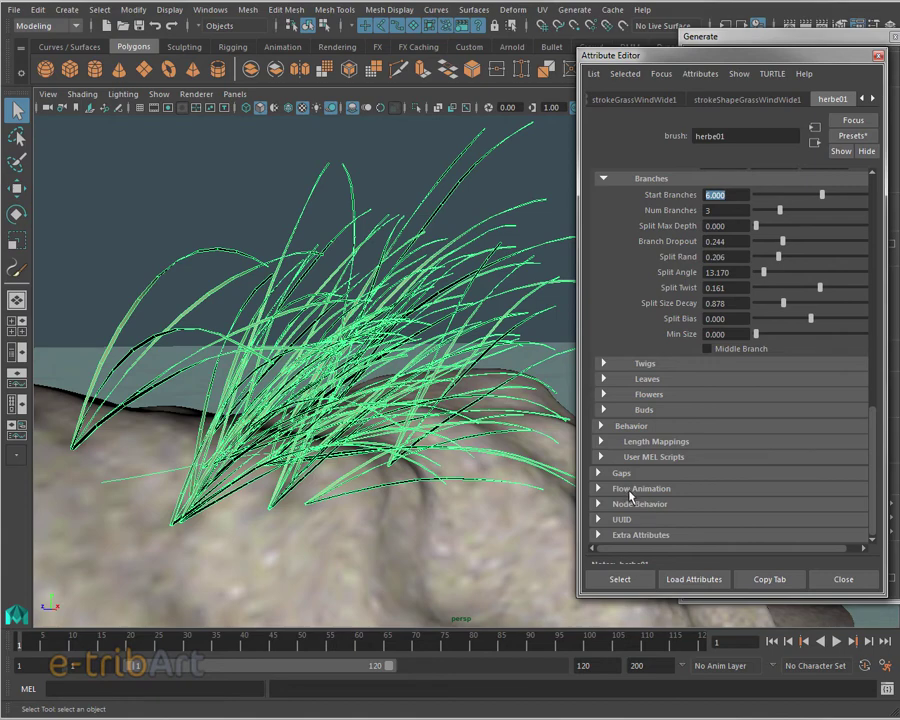
click(629, 490)
- Drag the Visor brush browser aside and close it
scroll(632, 494, down, 3)
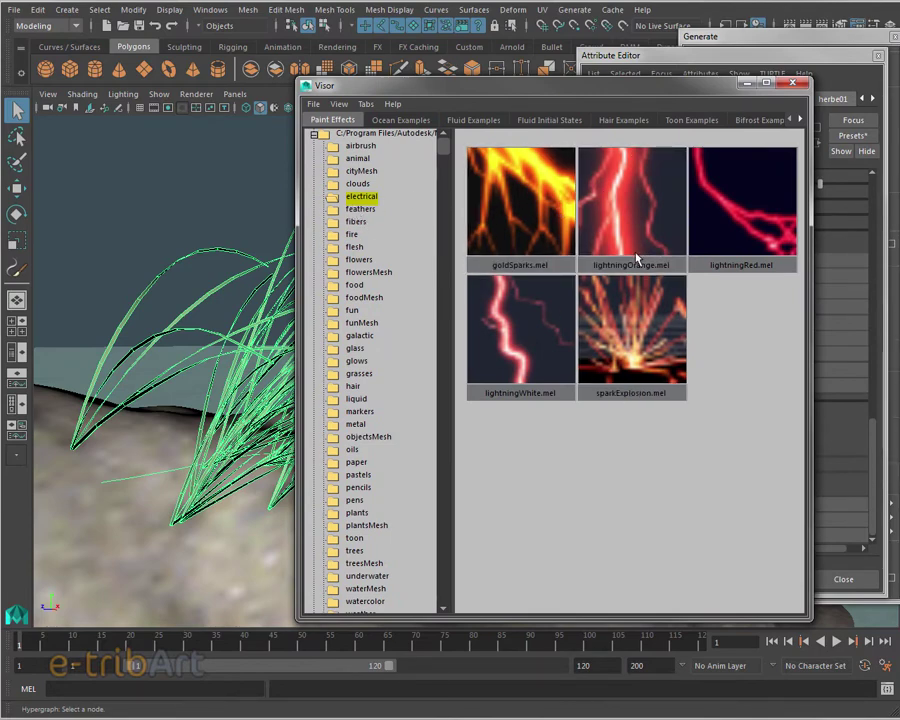
drag(502, 85, 865, 63)
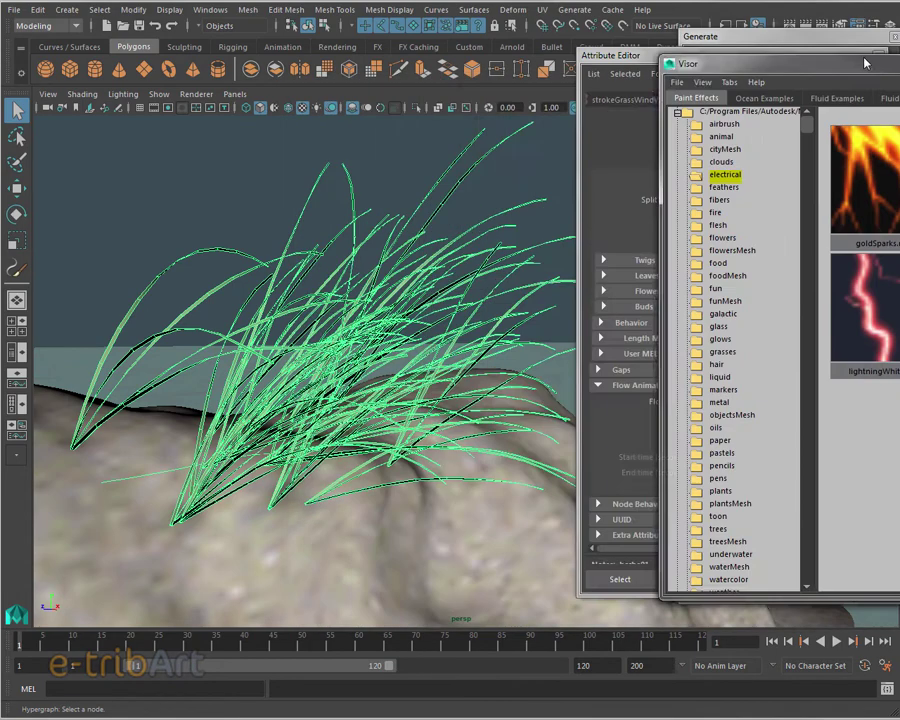
click(865, 63)
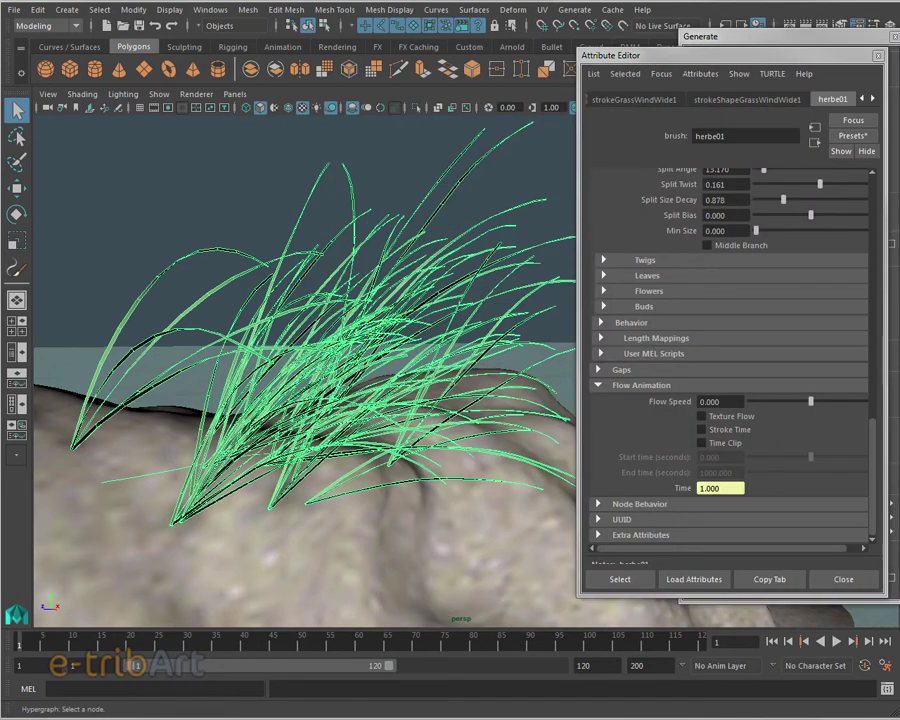
- Enable Time Clip, raise Flow Speed, set End Time to 1 and play back the growth
click(725, 447)
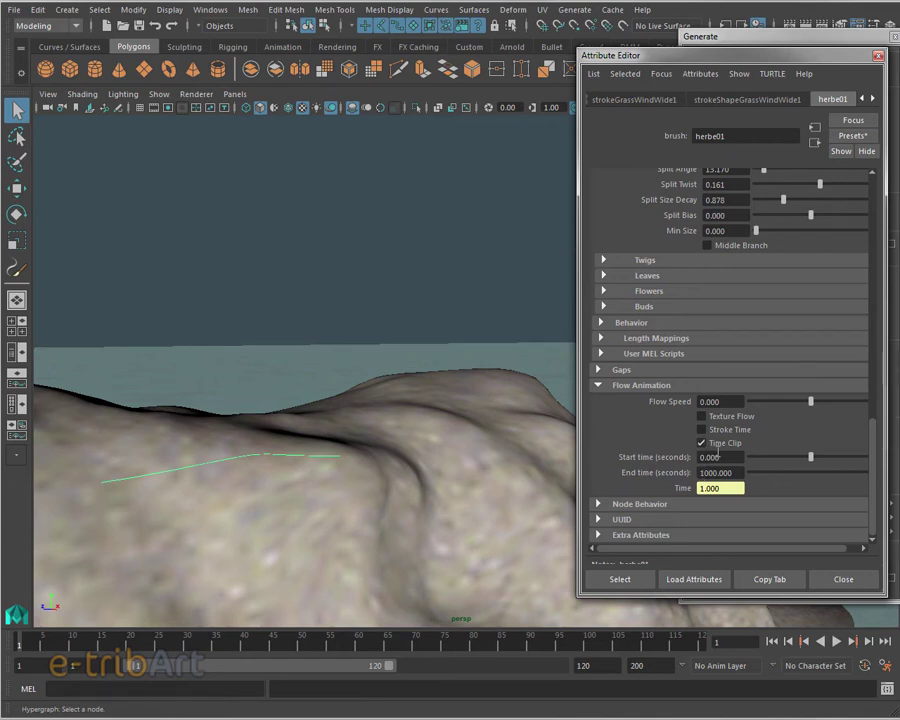
key(alt+v)
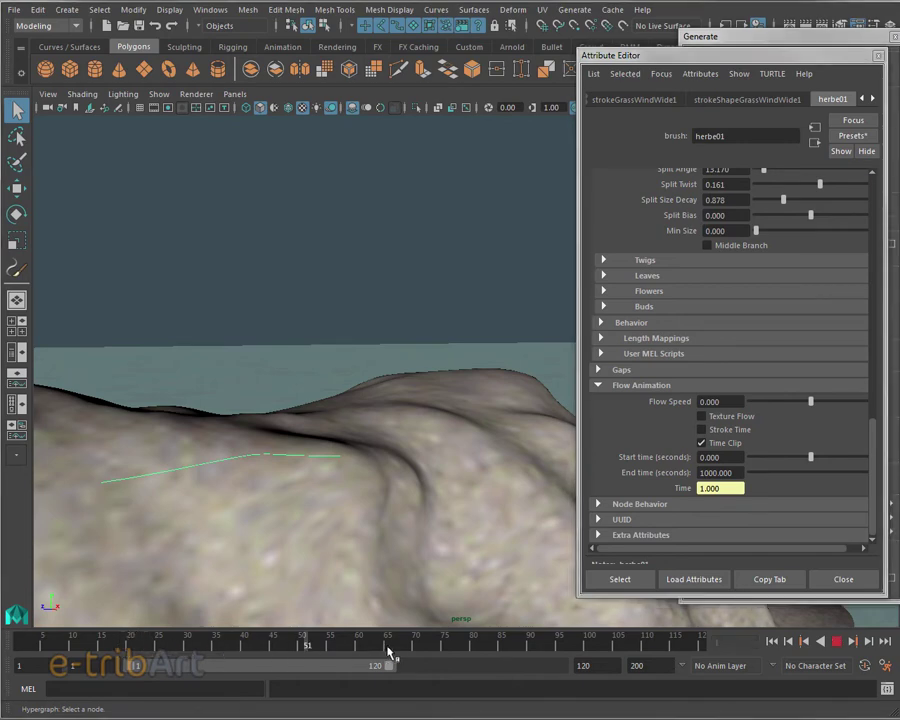
click(18, 641)
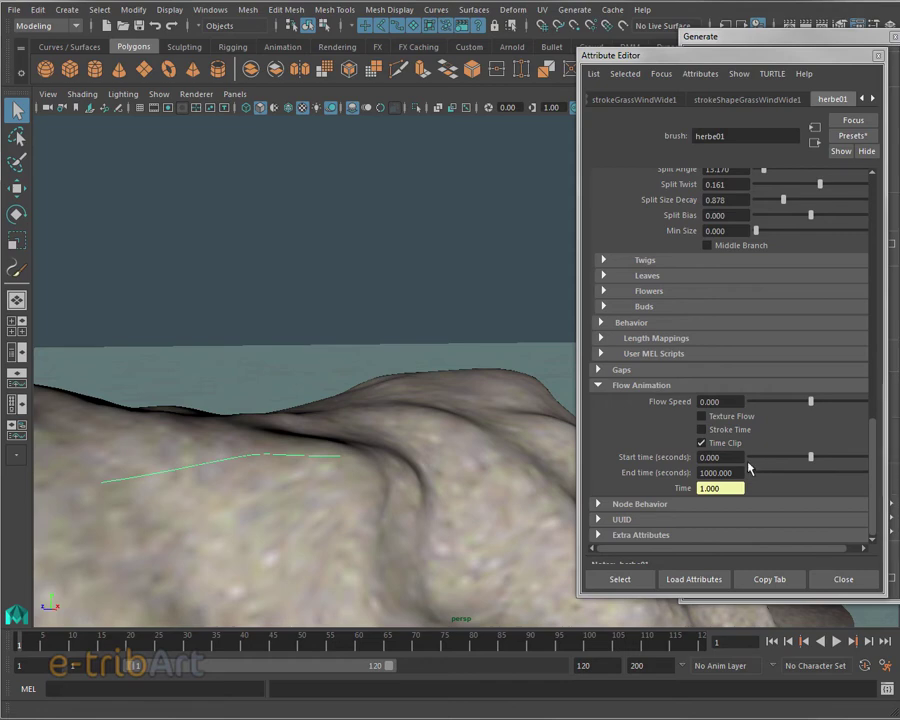
drag(808, 401, 868, 401)
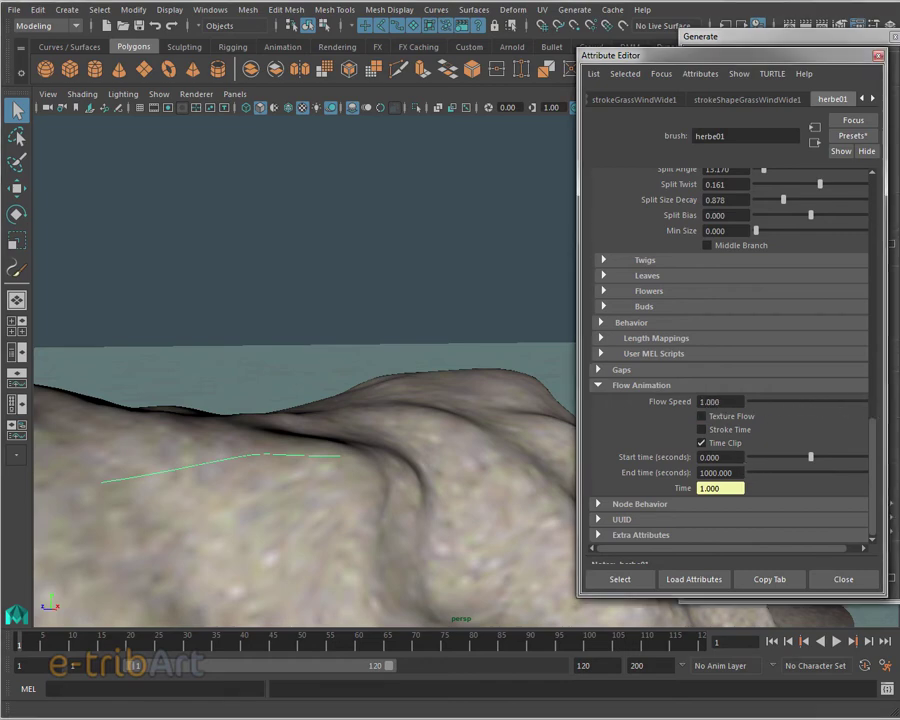
double_click(705, 474)
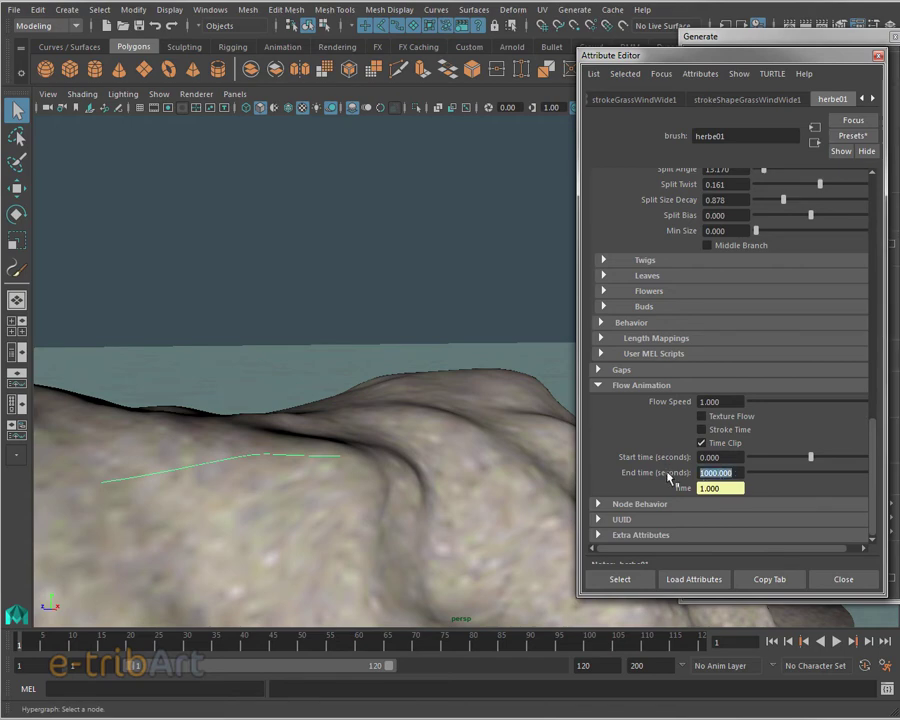
text(1)
key(Return)
key(alt+v)
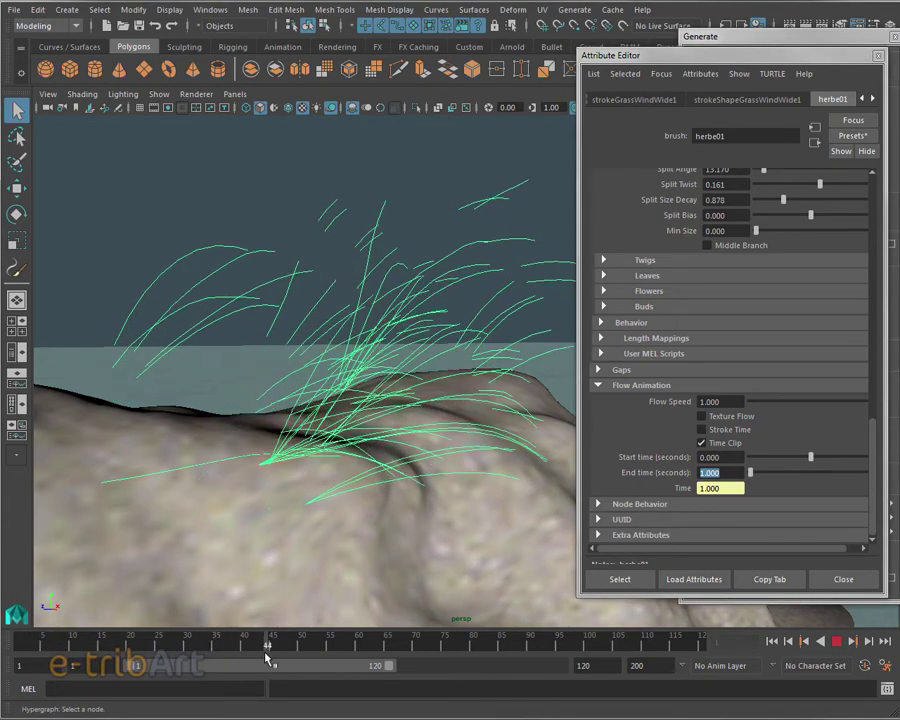
drag(268, 645, 40, 645)
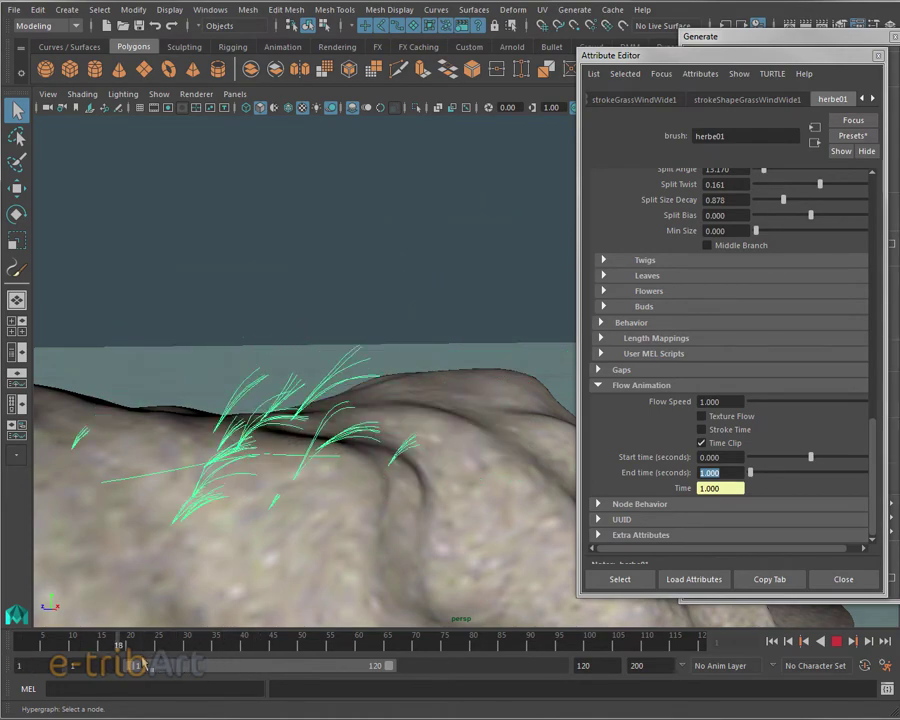
drag(145, 660, 203, 645)
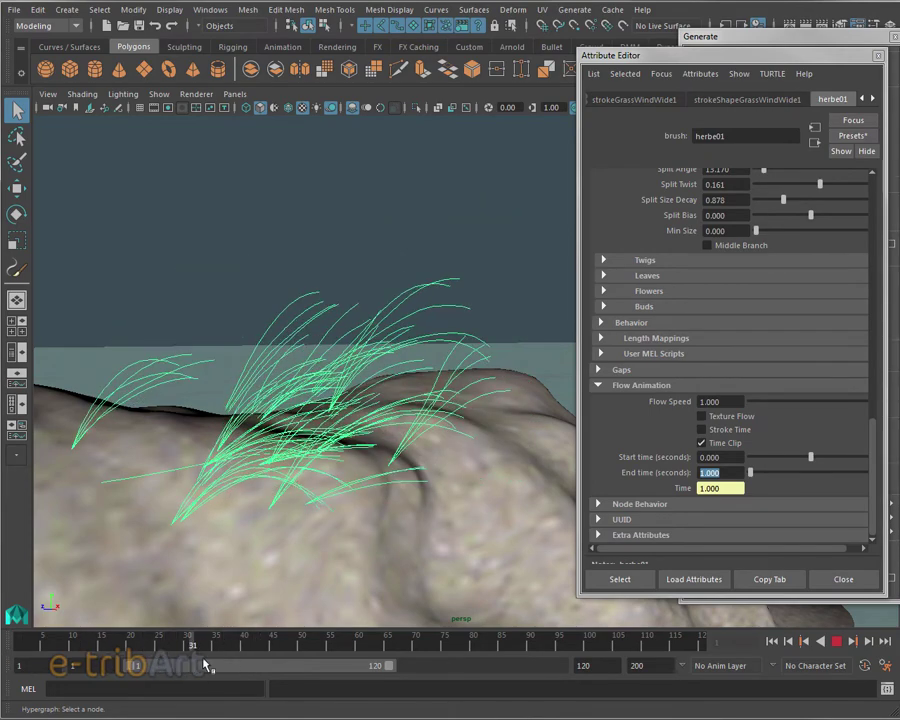
- Set Flow Speed to 0.1 and replay the slower grass growth
click(726, 443)
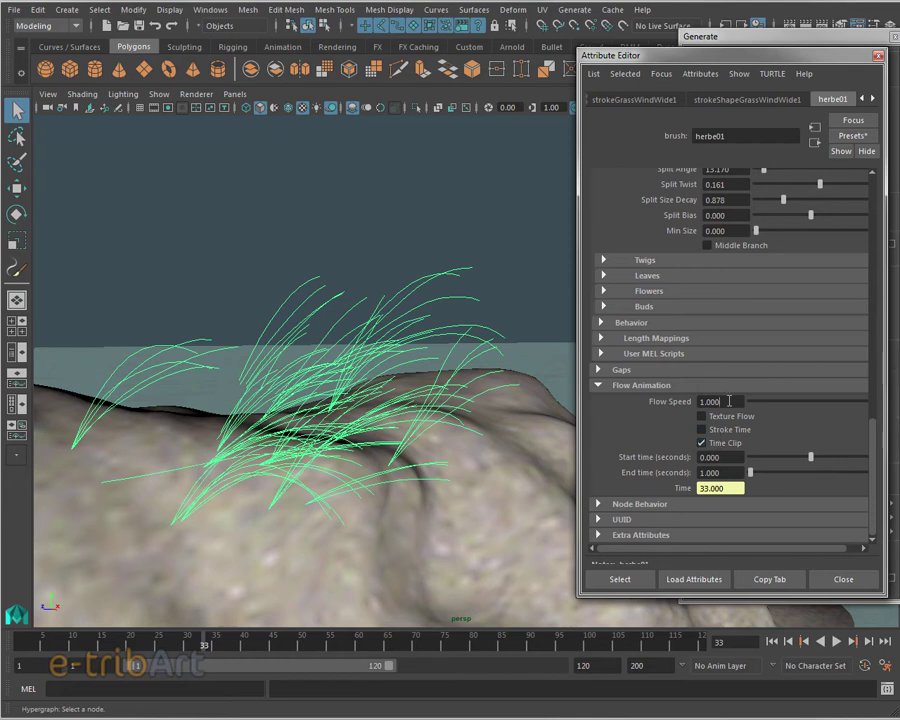
drag(729, 400, 697, 401)
text(0.100)
key(Return)
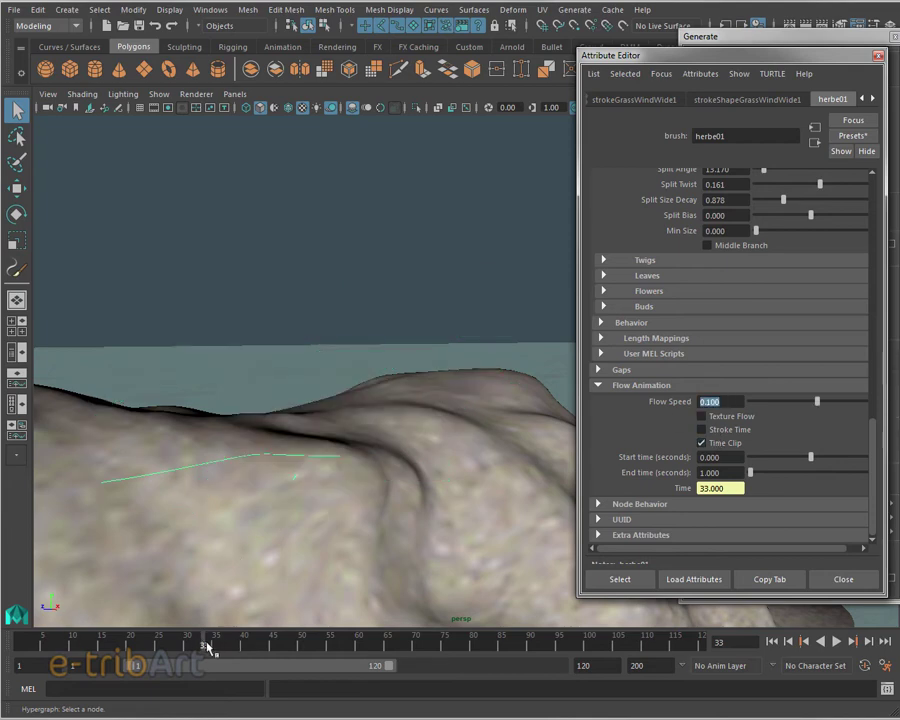
key(alt+v)
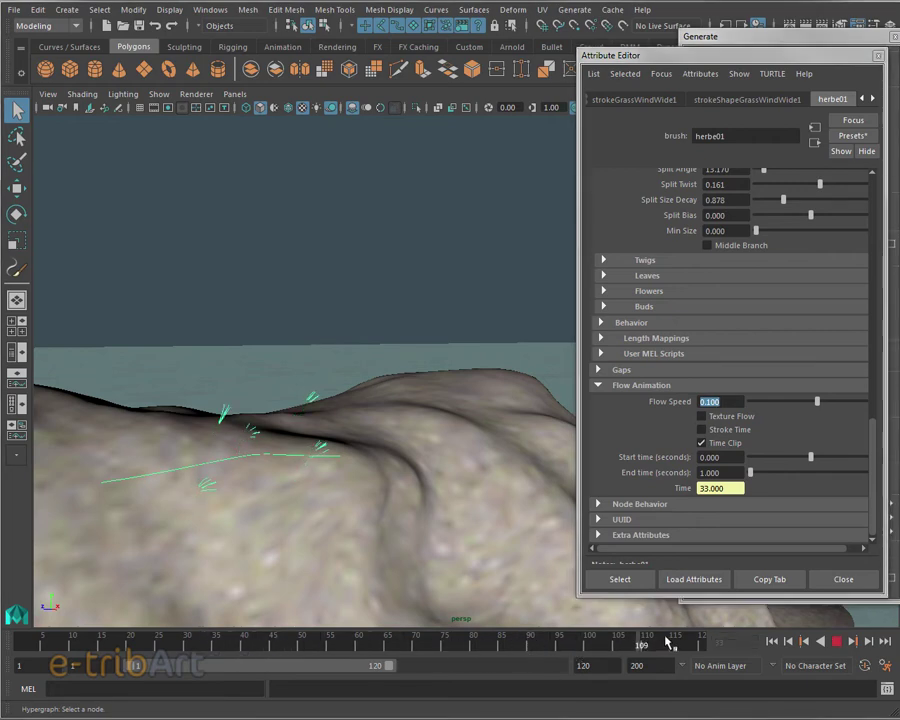
click(10, 640)
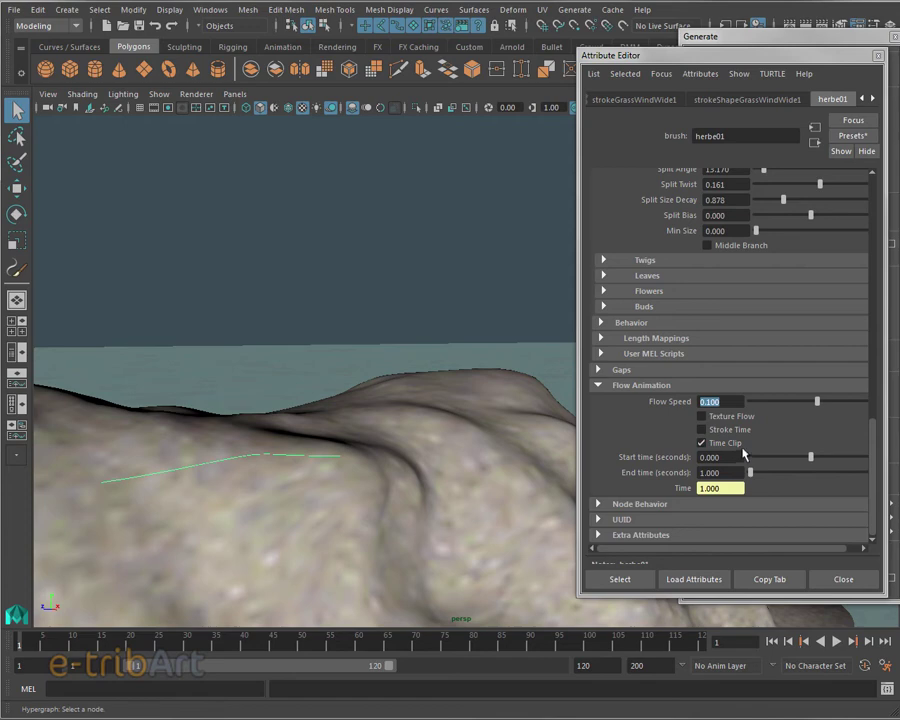
- Turn off Time Clip, reset Flow Speed to 0 and collapse Flow Animation
click(709, 445)
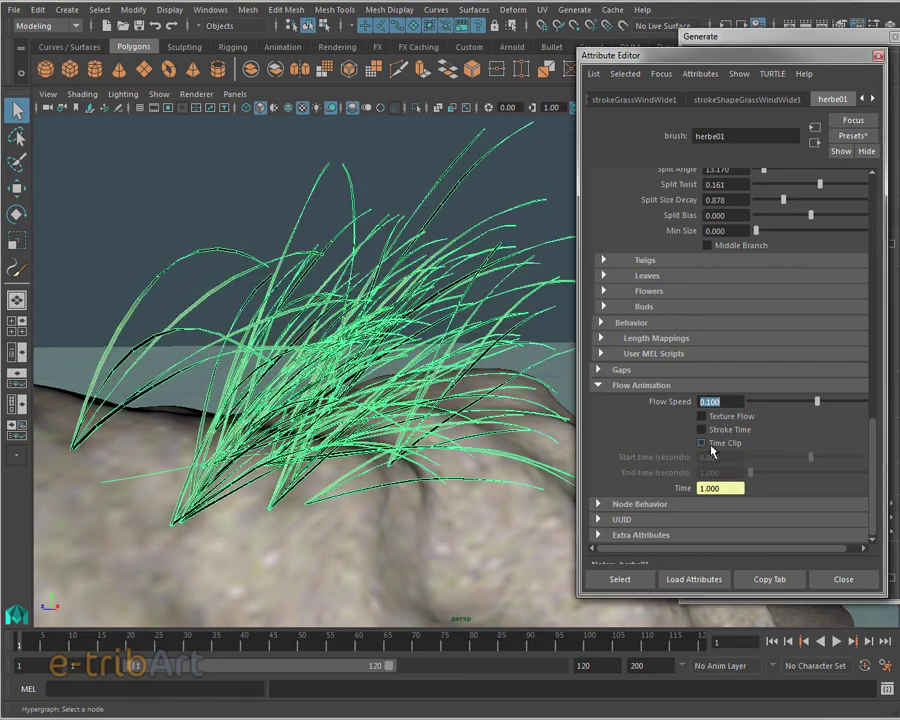
drag(805, 412, 669, 404)
text(0)
key(Return)
click(639, 388)
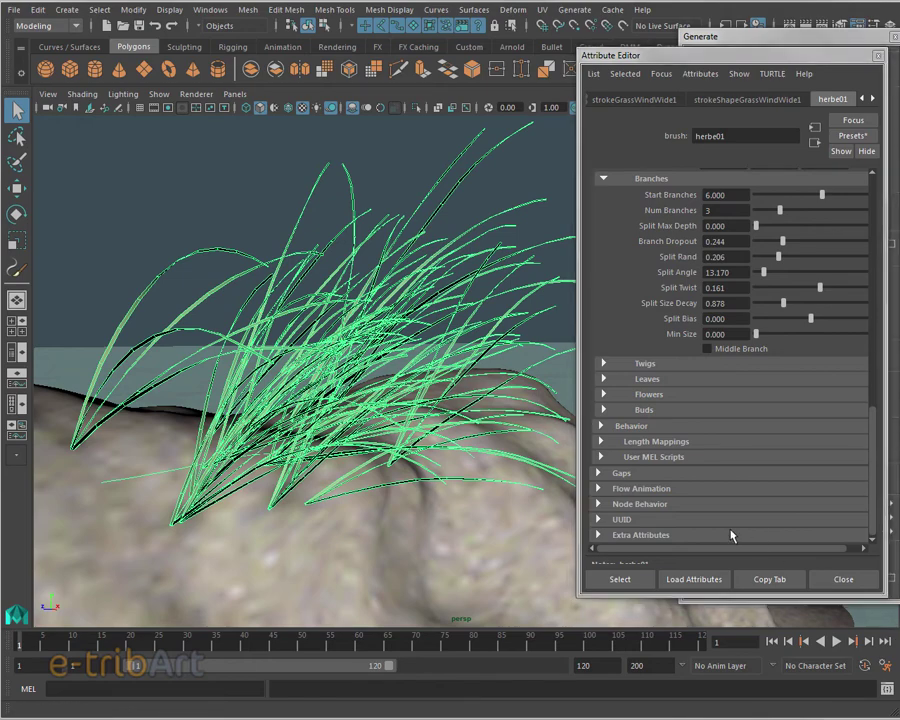
- Expand the brush's Behavior settings and look through the Turbulence, Displacement and Forces sections
click(613, 427)
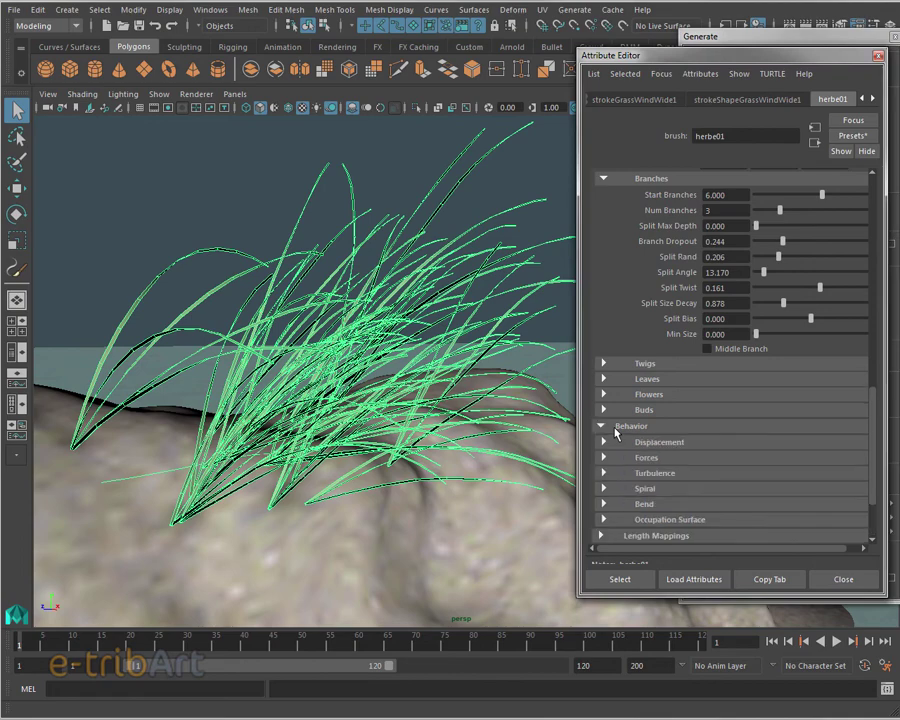
scroll(647, 462, down, 1)
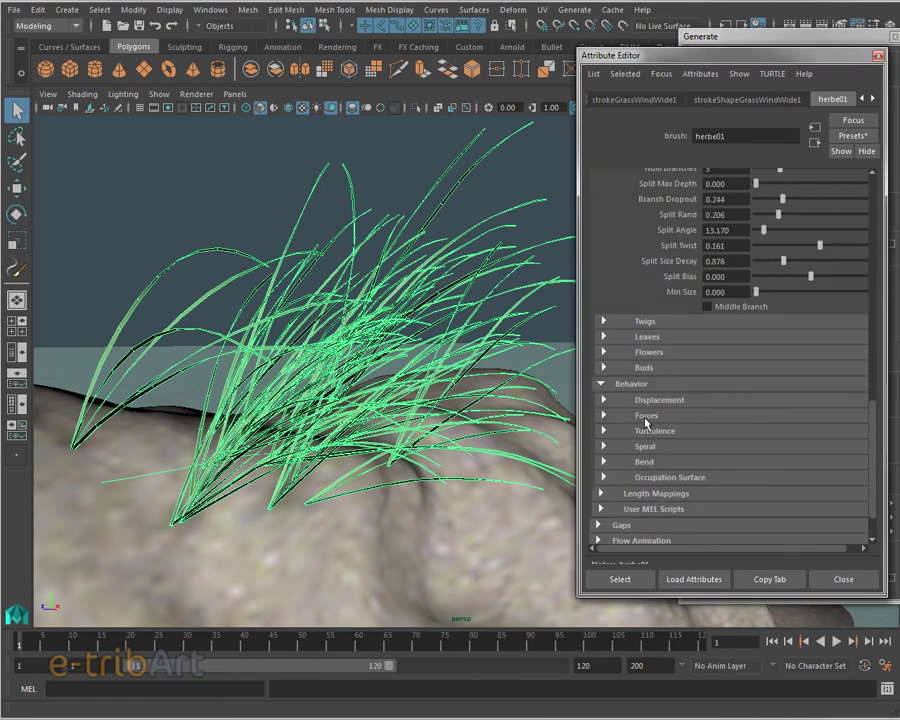
click(644, 433)
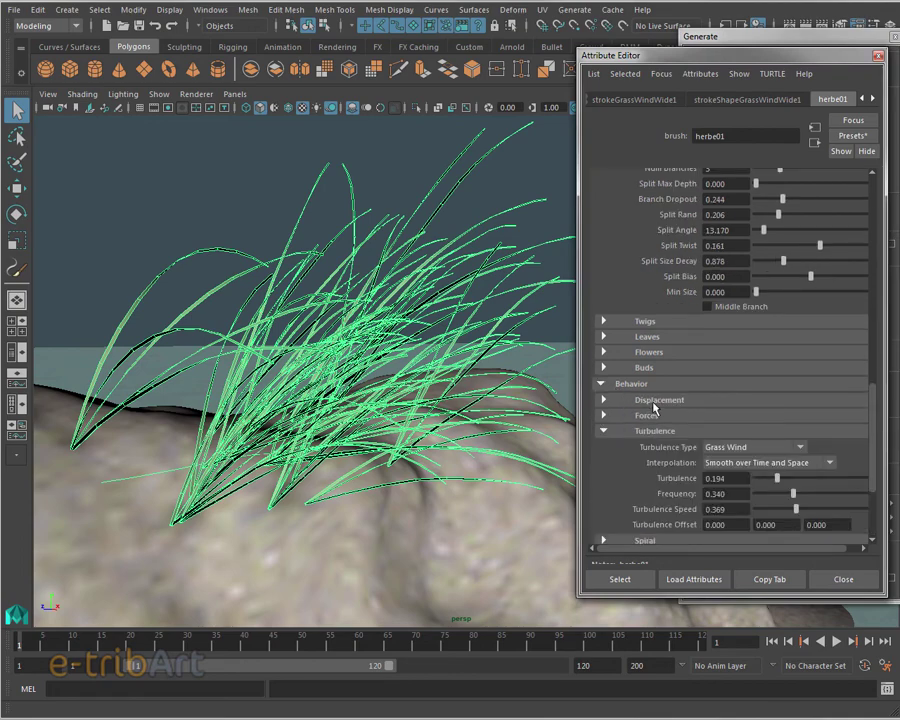
click(655, 404)
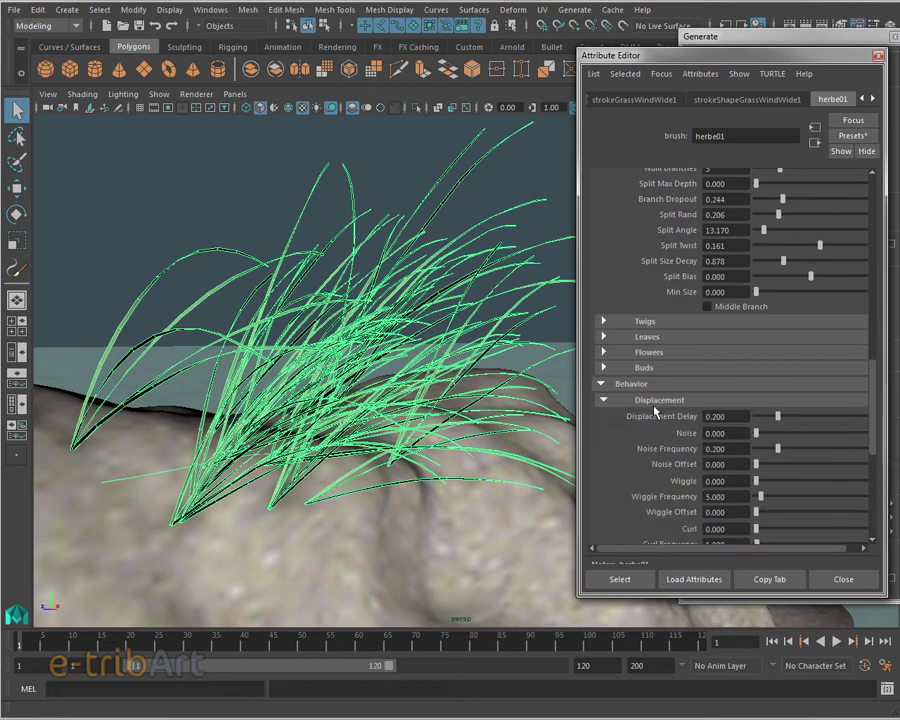
click(655, 402)
click(652, 415)
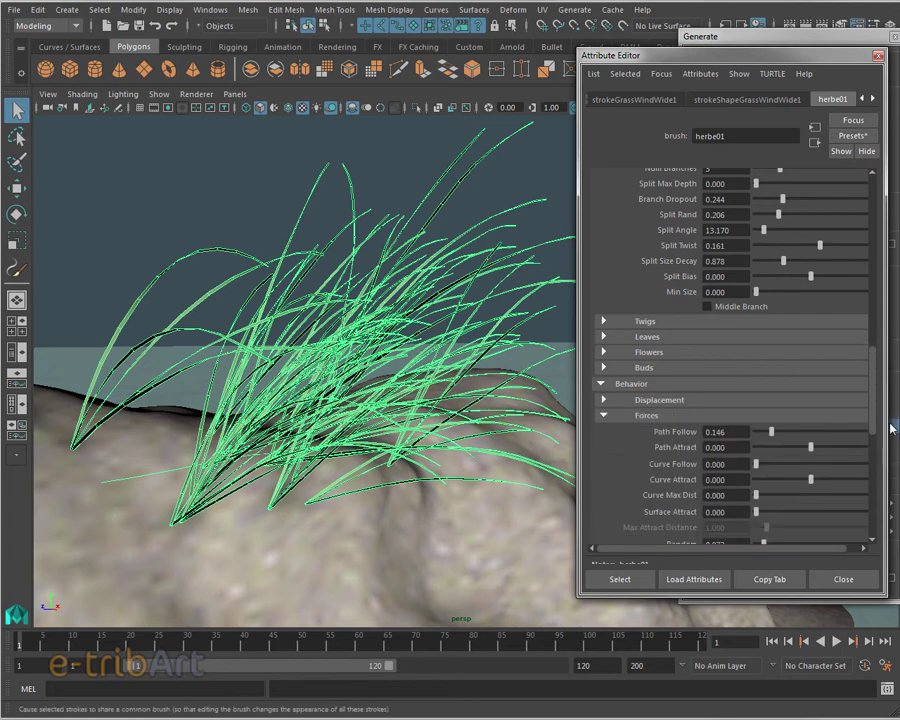
- Set Grass Wind turbulence to 0.355 and frequency to 0.226, then play the animation
drag(874, 428, 876, 441)
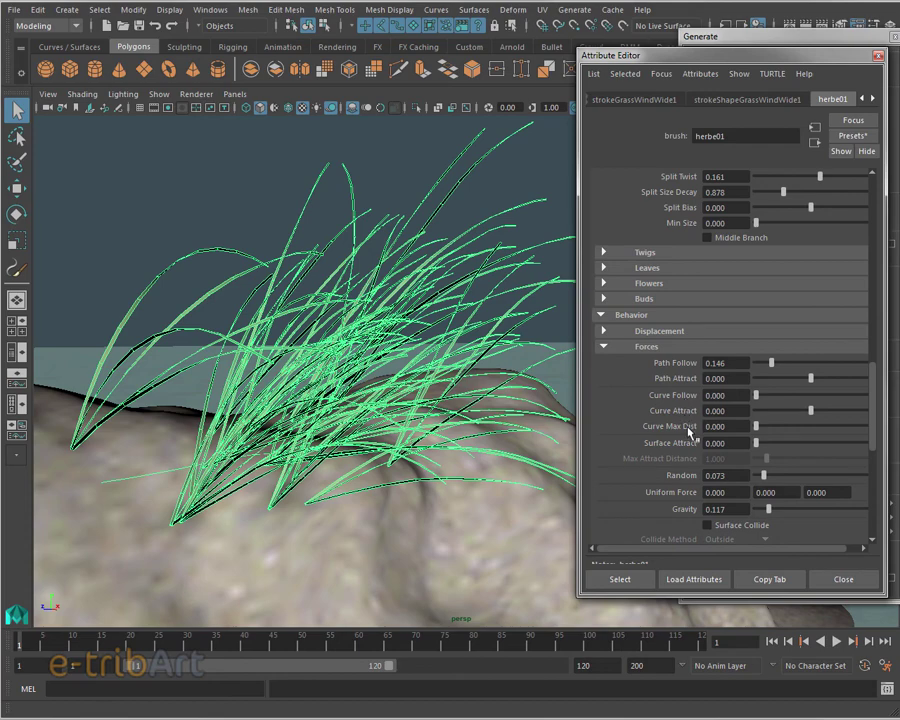
click(605, 346)
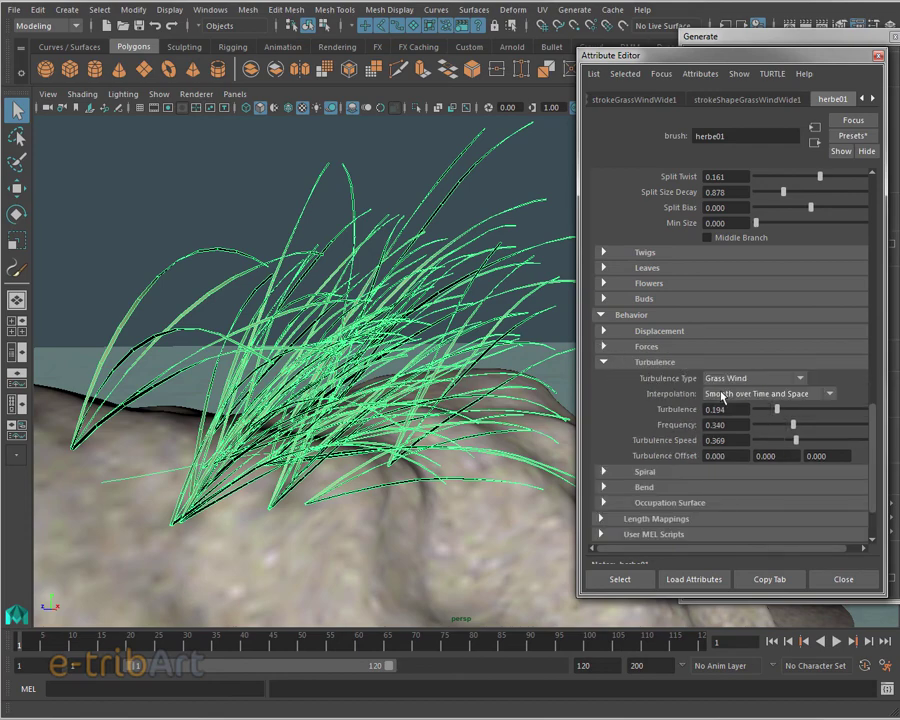
mouse_move(777, 411)
mouse_down()
mouse_move(766, 418)
mouse_move(803, 419)
mouse_move(786, 420)
mouse_move(797, 436)
mouse_move(814, 426)
mouse_move(783, 437)
mouse_up()
key(alt+v)
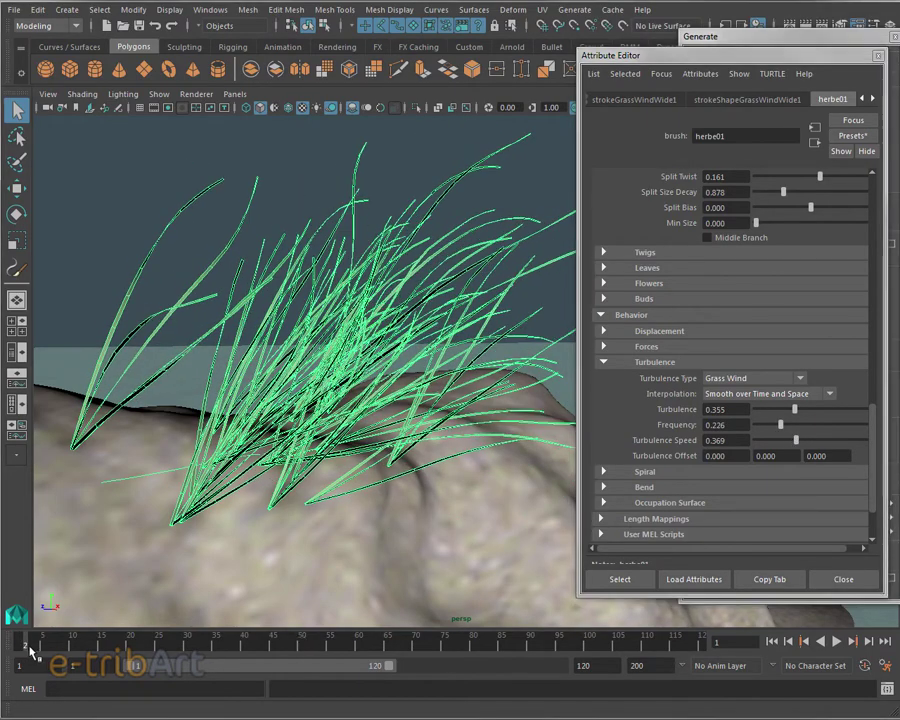